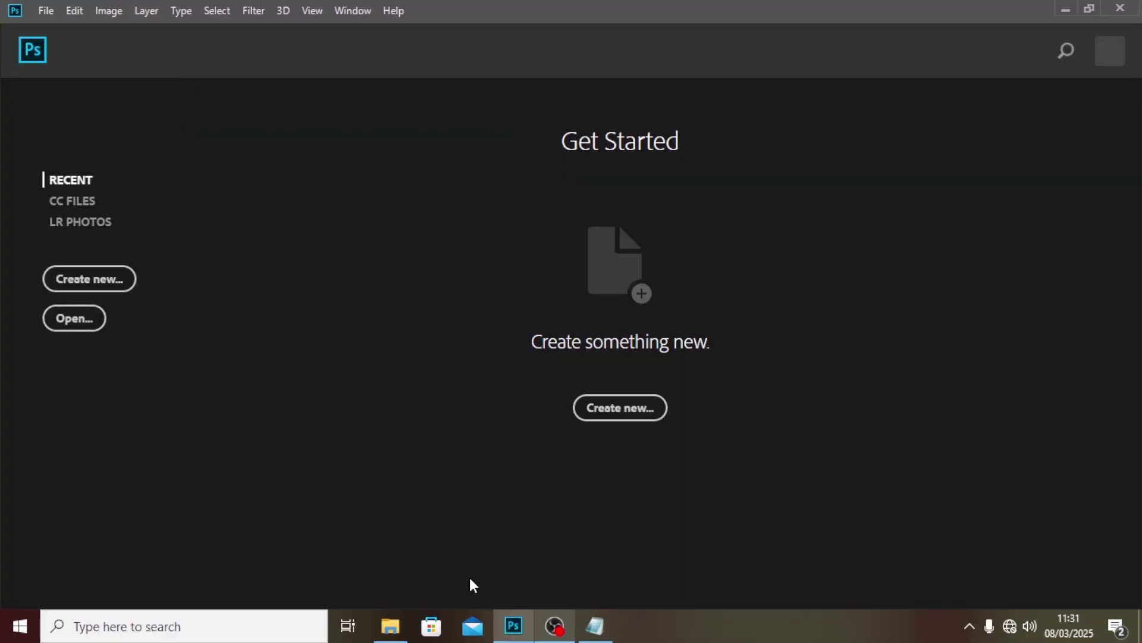
Step: Create a new A4 document (210 × 297 mm, 300 ppi) from the Print presets
key("ctrl+n")
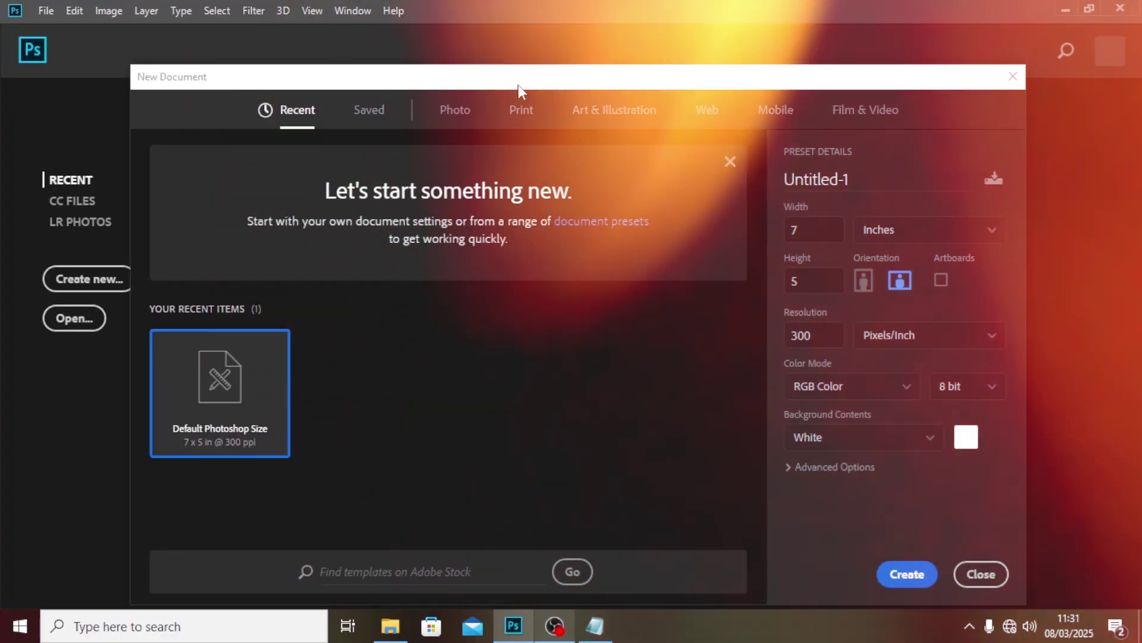
left_click_drag(608, 67, 547, 21)
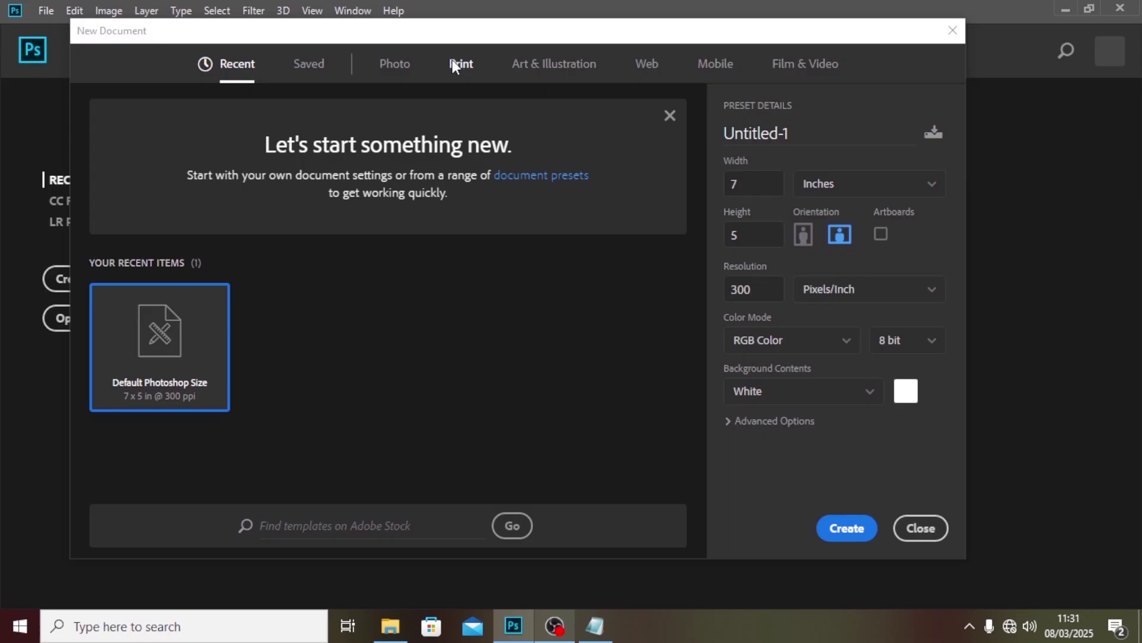
left_click(493, 92)
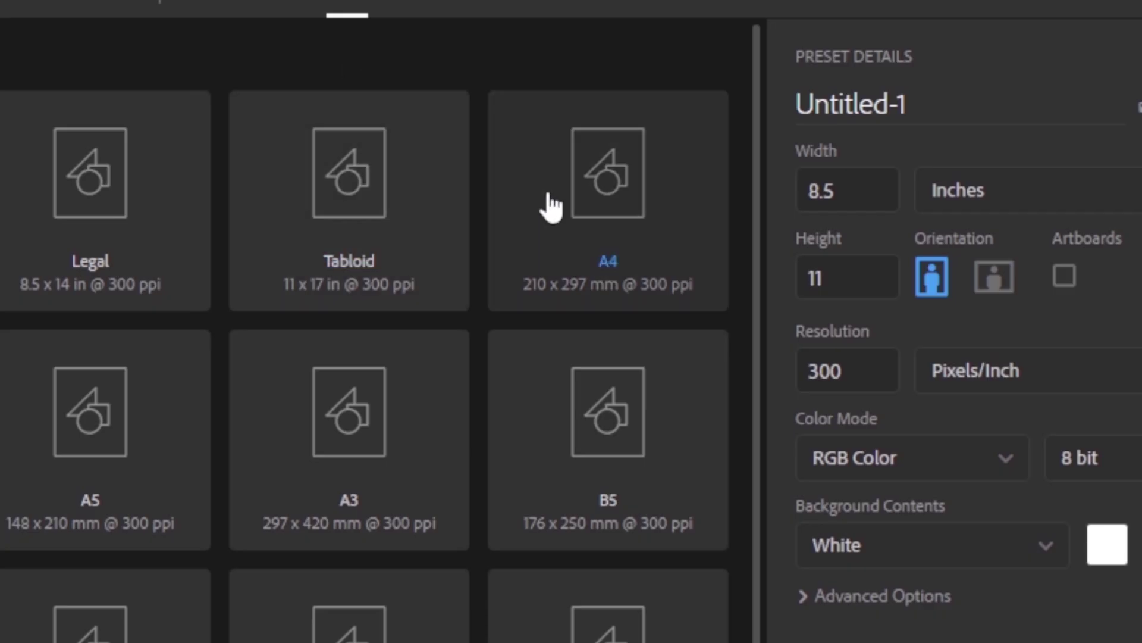
left_click(643, 217)
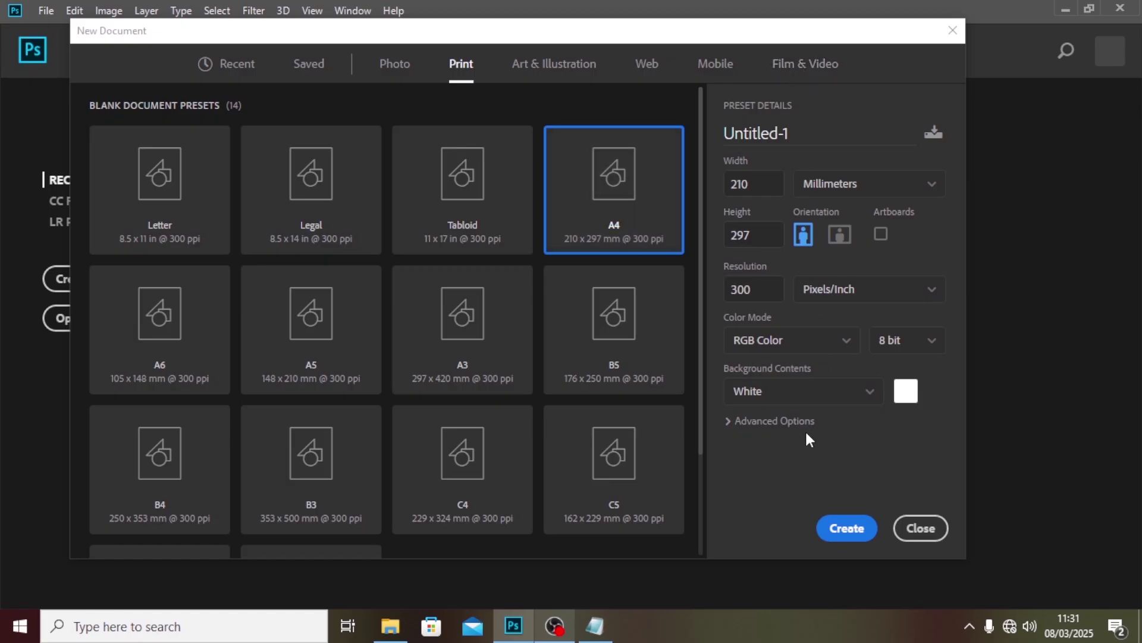
left_click(822, 527)
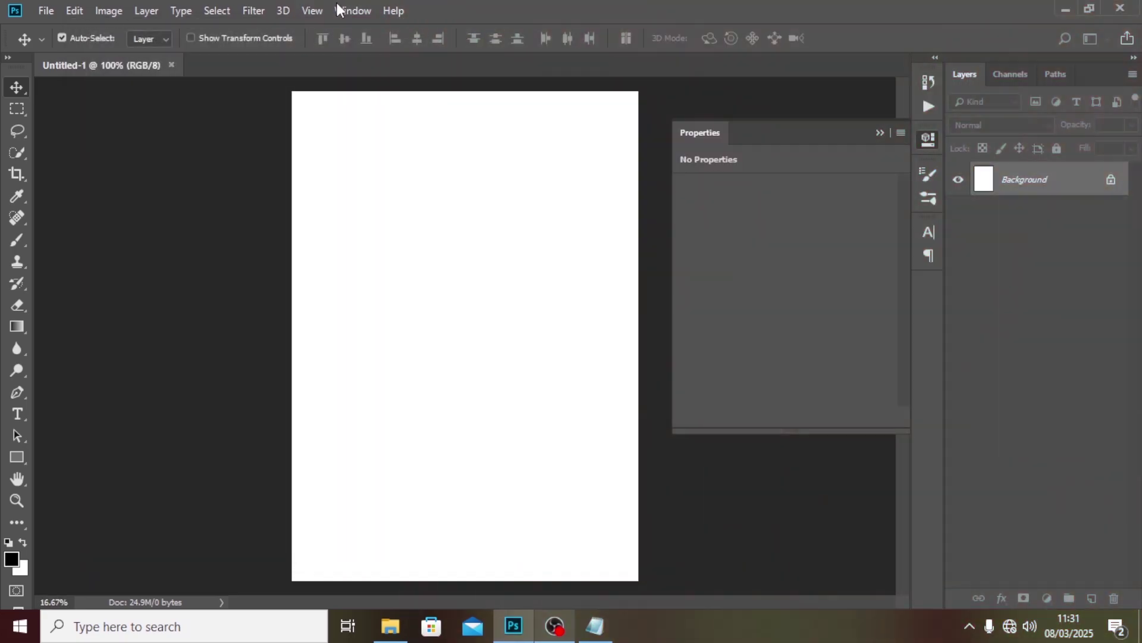
Step: Add a guide layout of 8 columns and 8 rows with 0 gutters
left_click(313, 10)
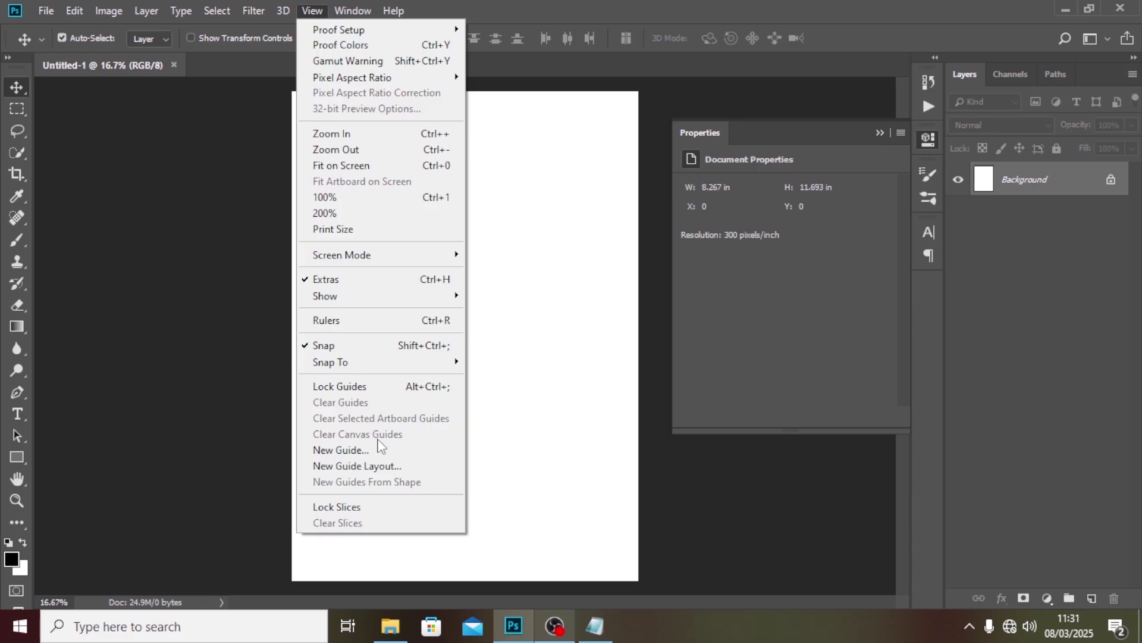
left_click(378, 466)
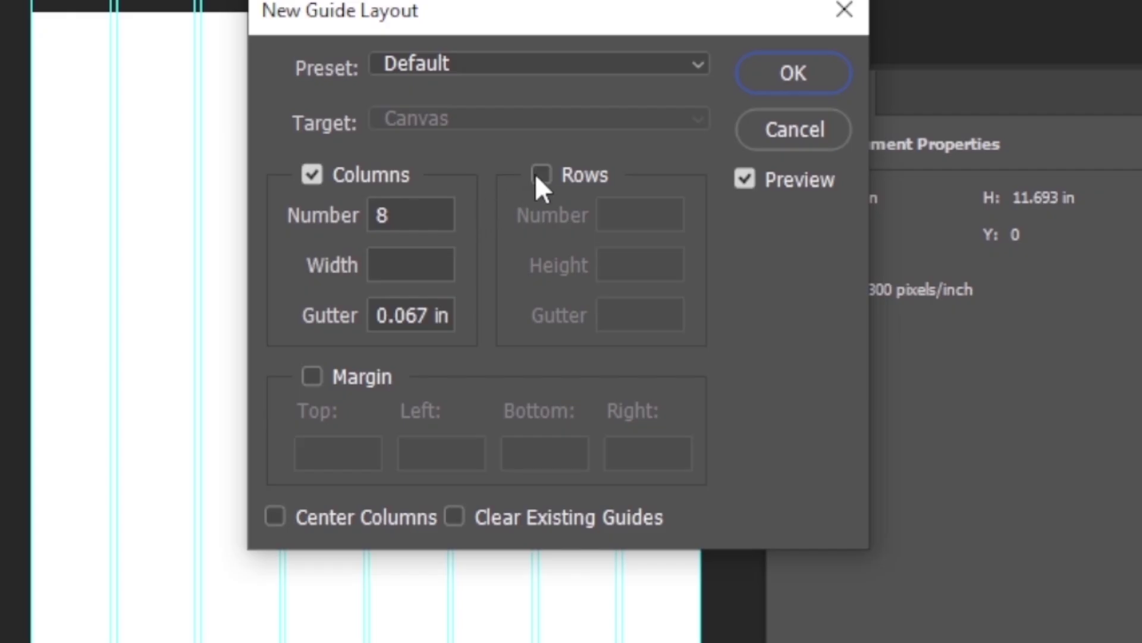
left_click(554, 174)
key("Tab")
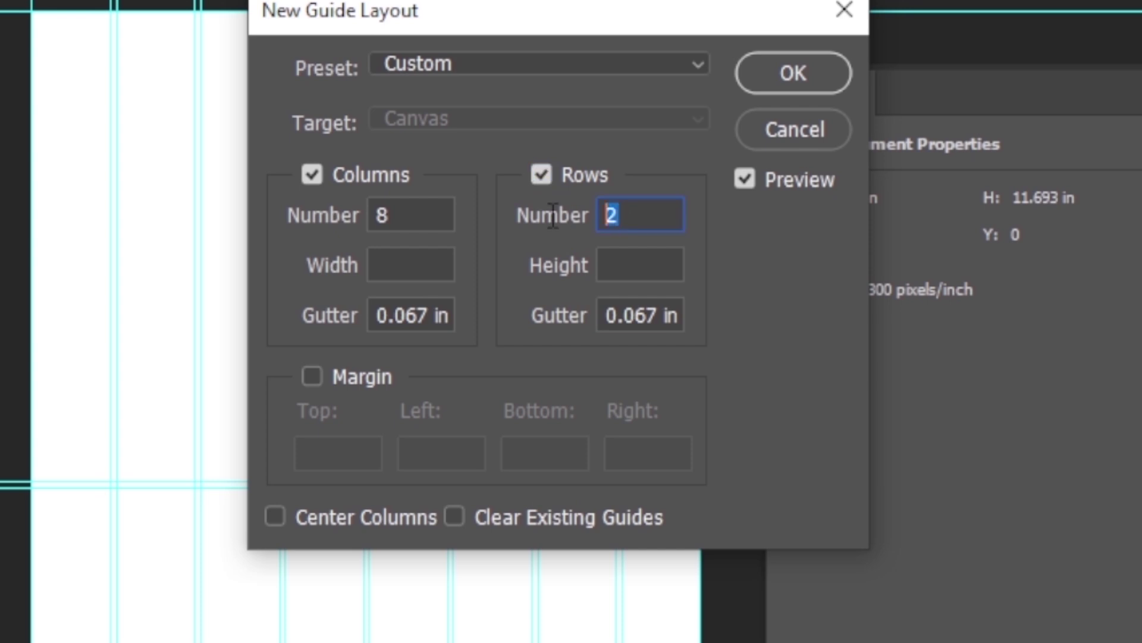
type("8")
left_click(416, 212)
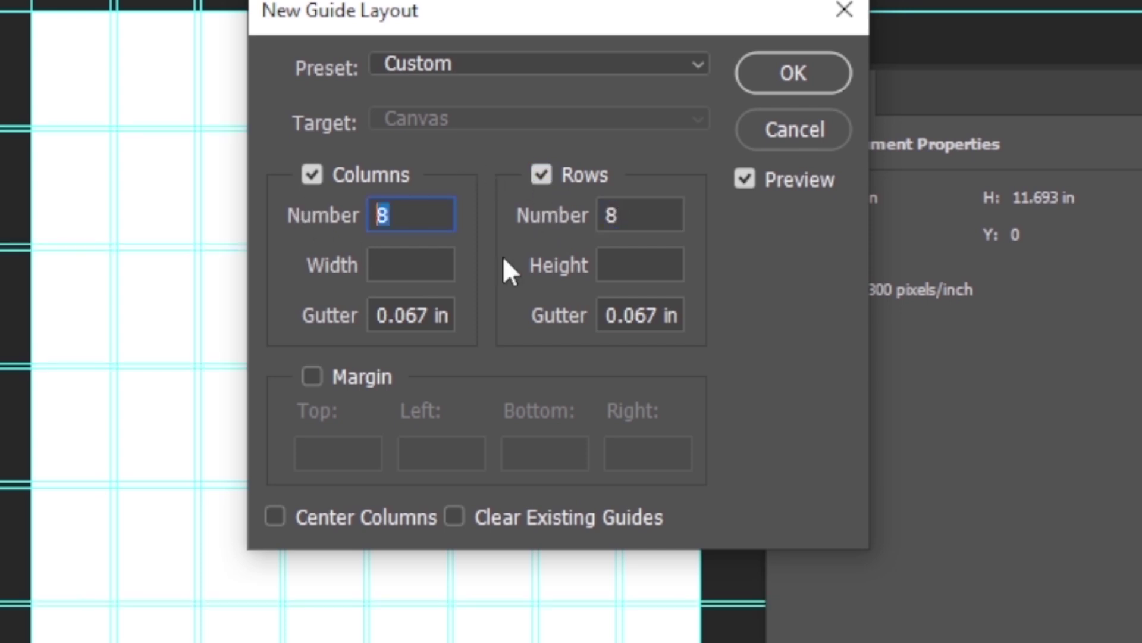
double_click(434, 324)
type("0")
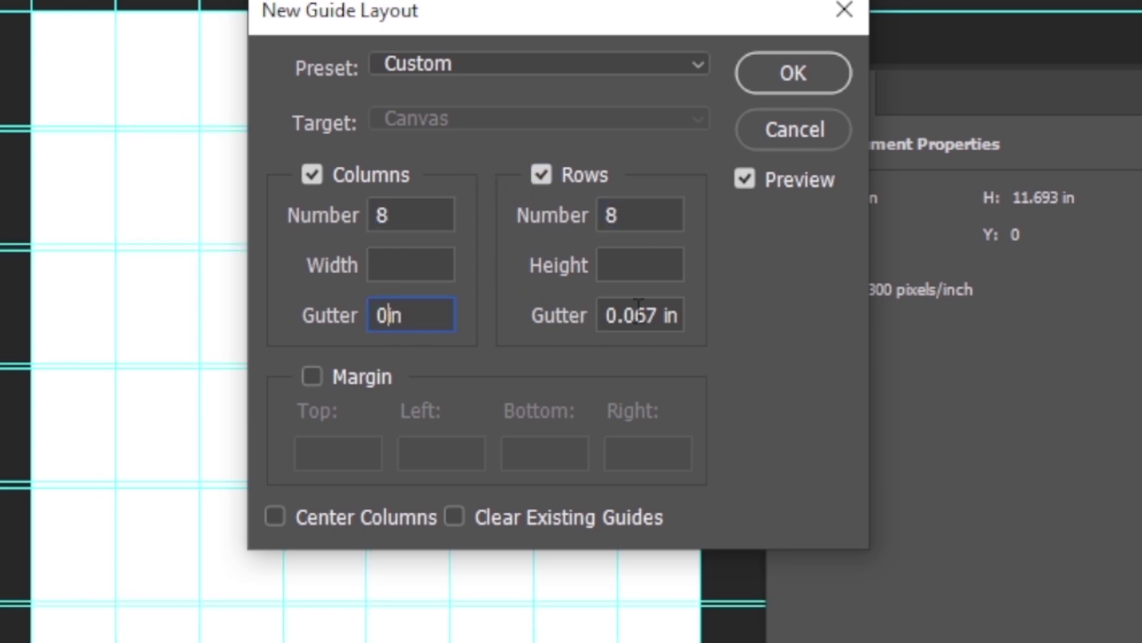
double_click(665, 315)
type("0")
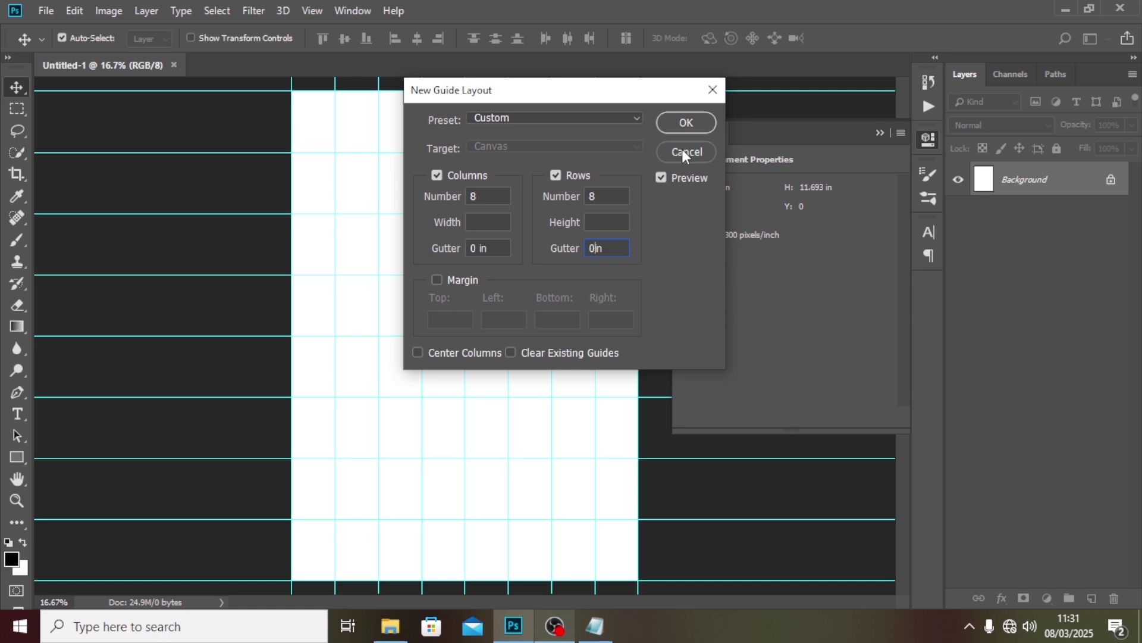
left_click(793, 83)
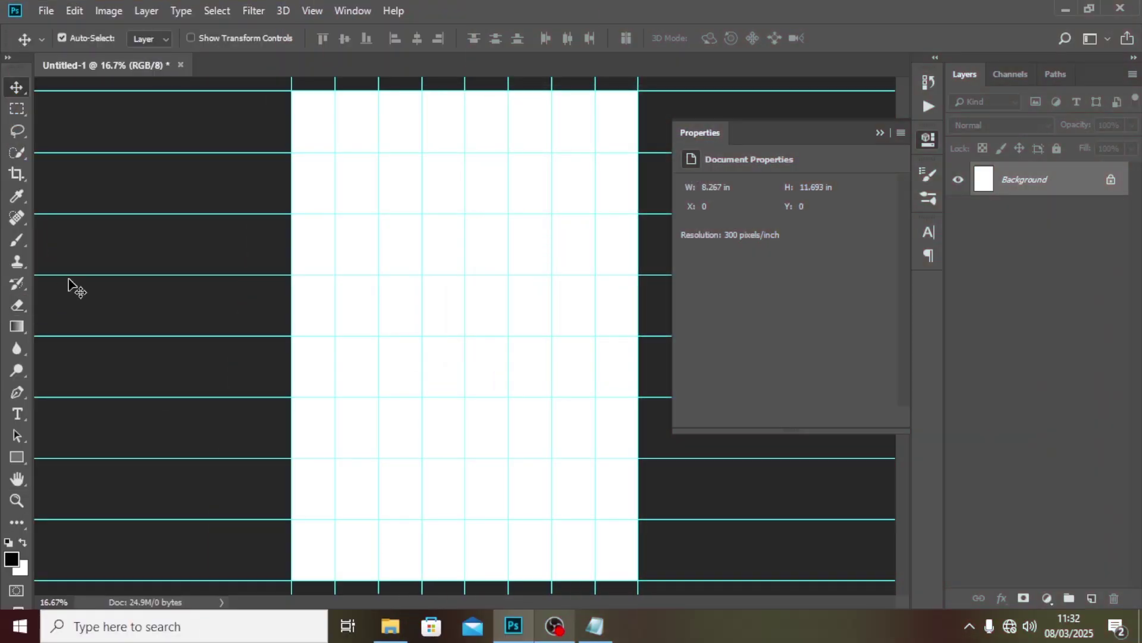
Step: Add a dark brown #5A2600 Solid Color fill layer and close the Properties panel
left_click(1047, 597)
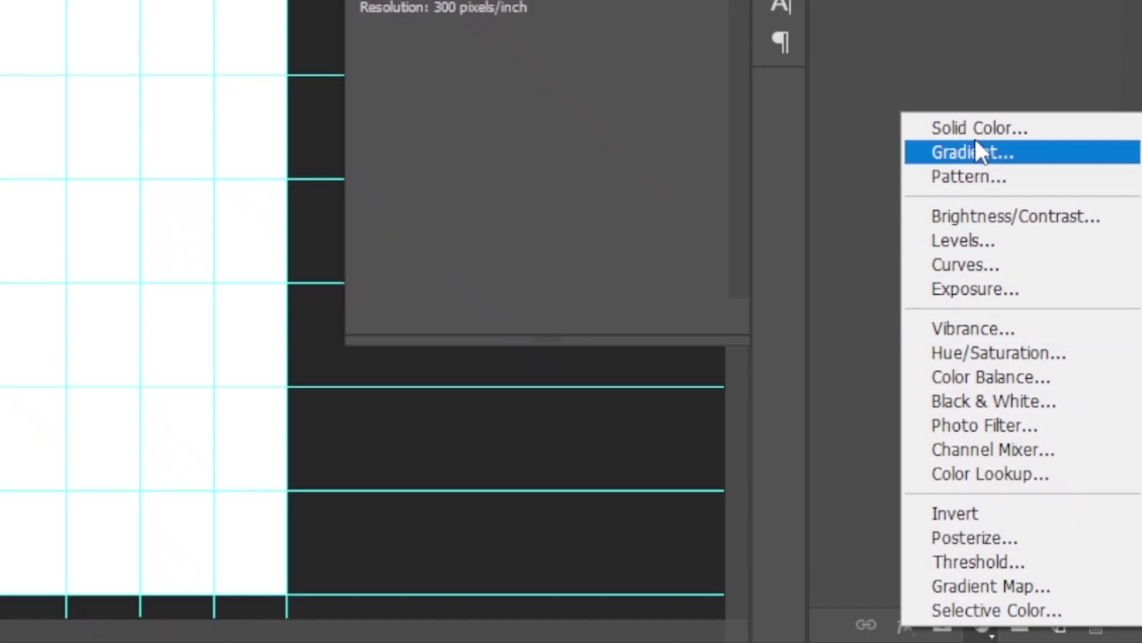
left_click(1040, 305)
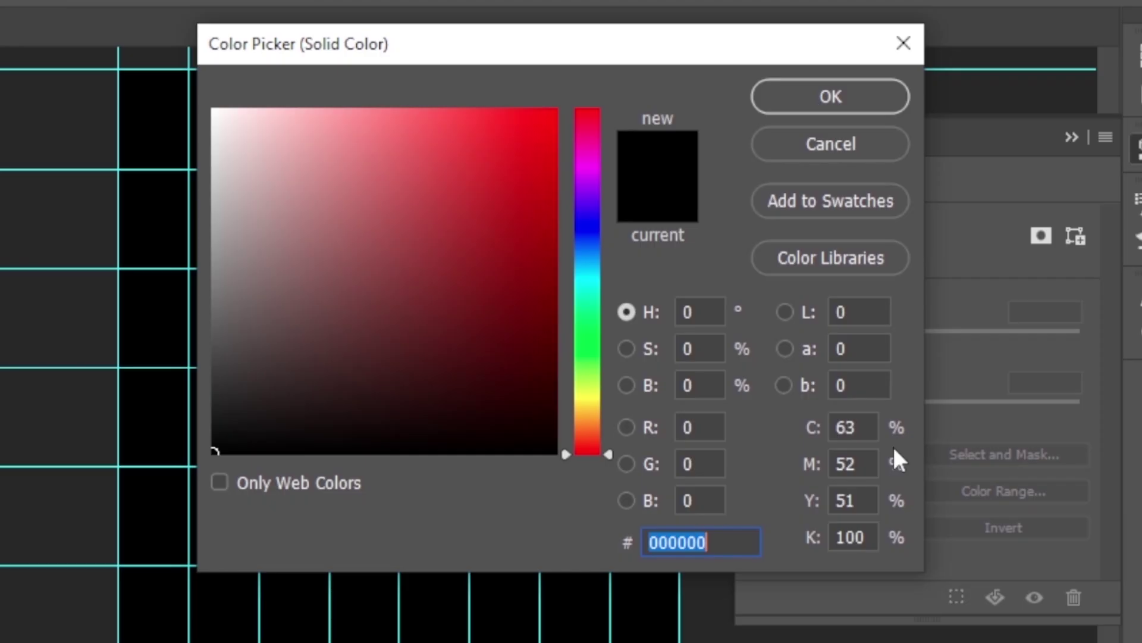
type("5A")
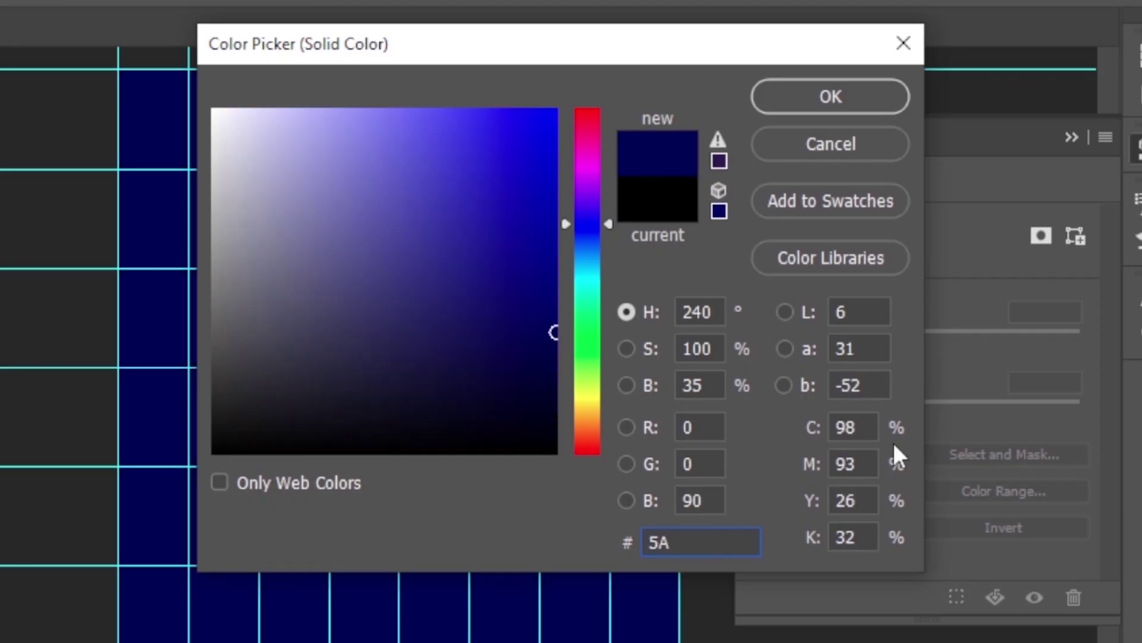
type("2600")
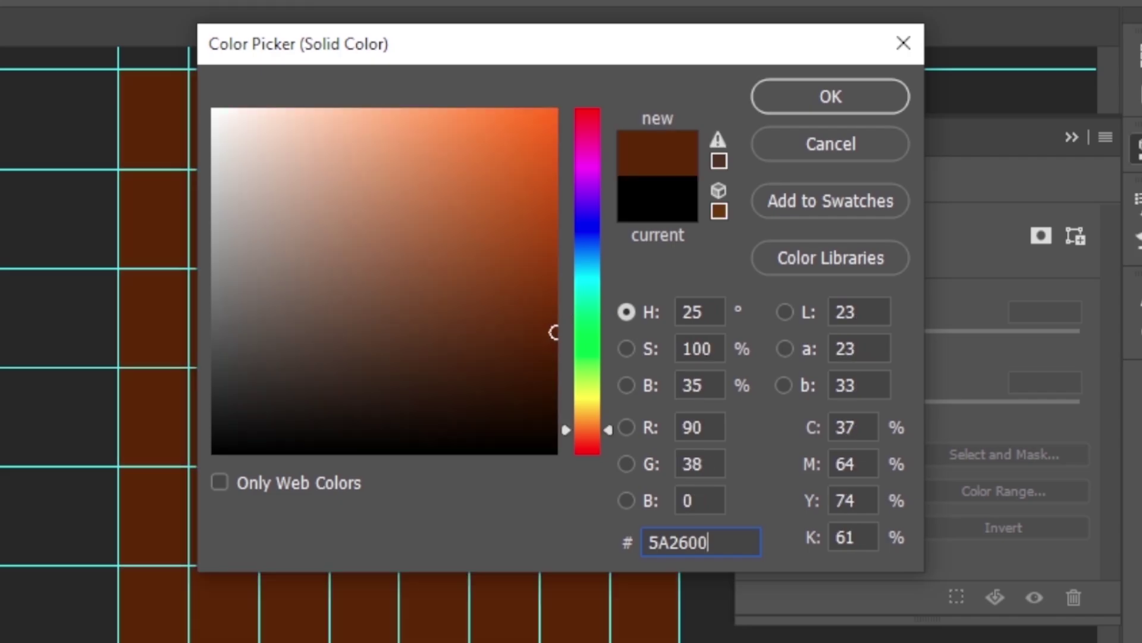
left_click(704, 111)
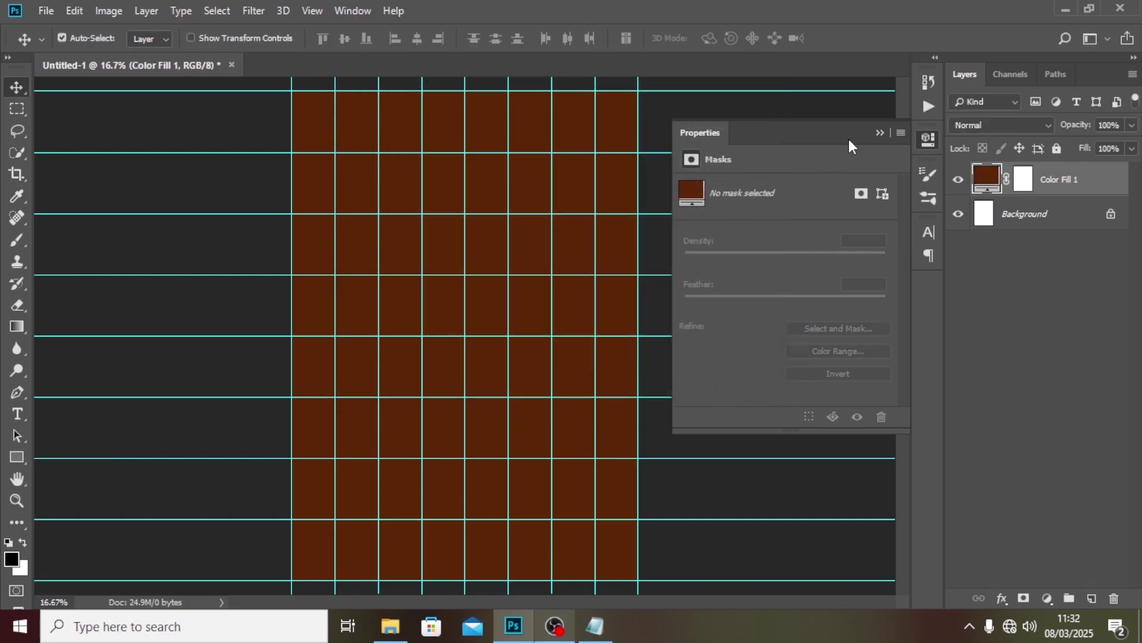
left_click(880, 133)
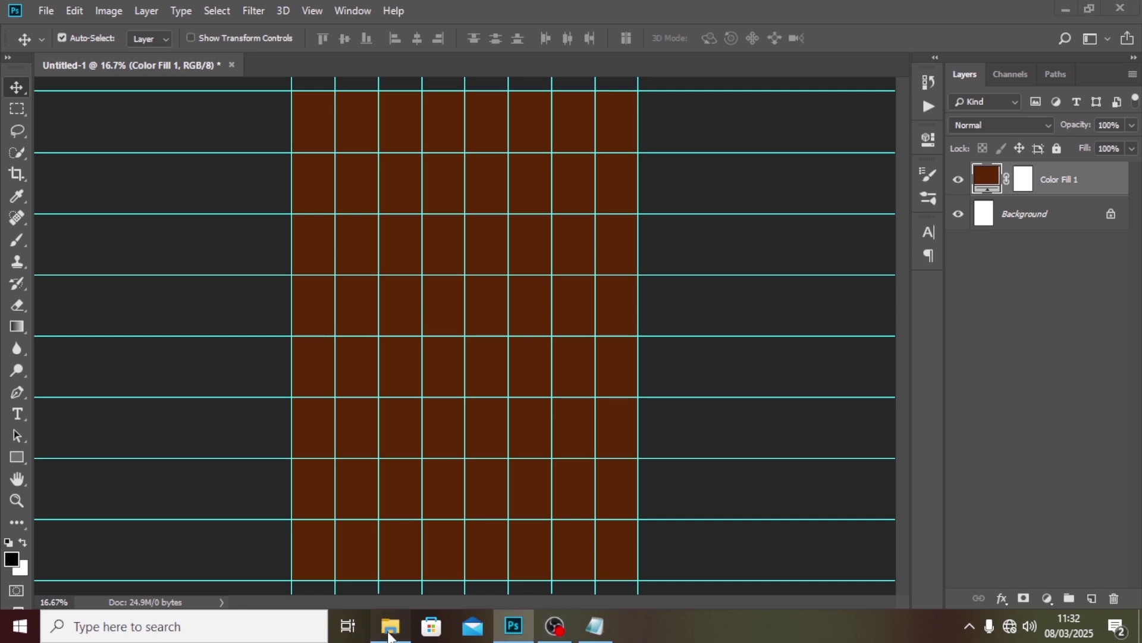
left_click(391, 626)
Step: Open the FILES folder and drag the arched-window image toward Photoshop
double_click(180, 138)
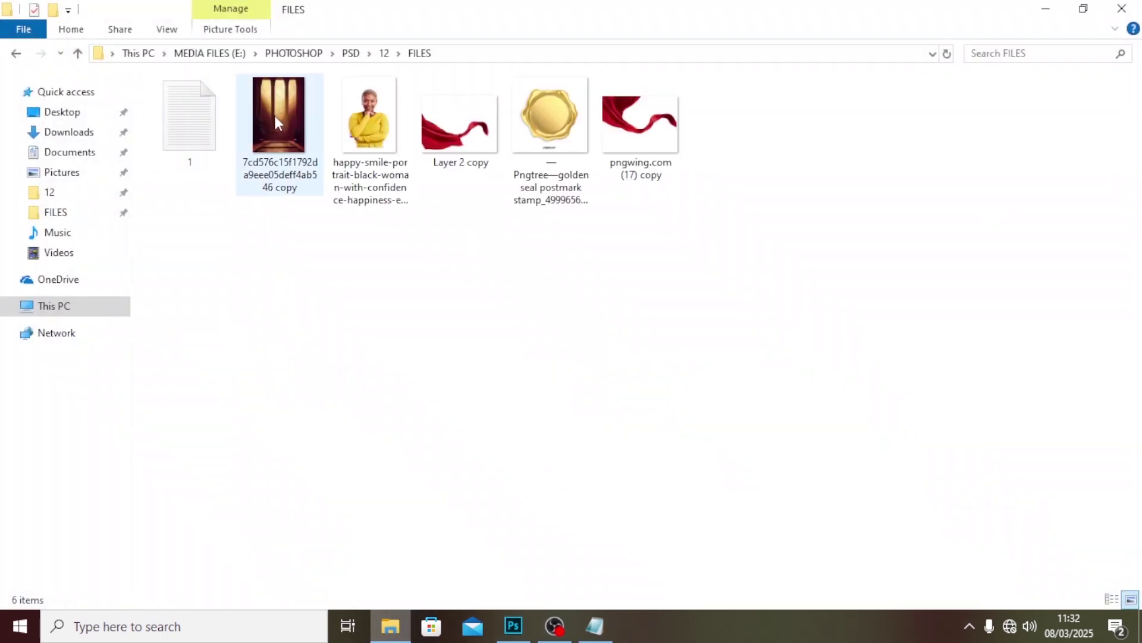
left_click(293, 135)
left_click_drag(286, 136, 496, 431)
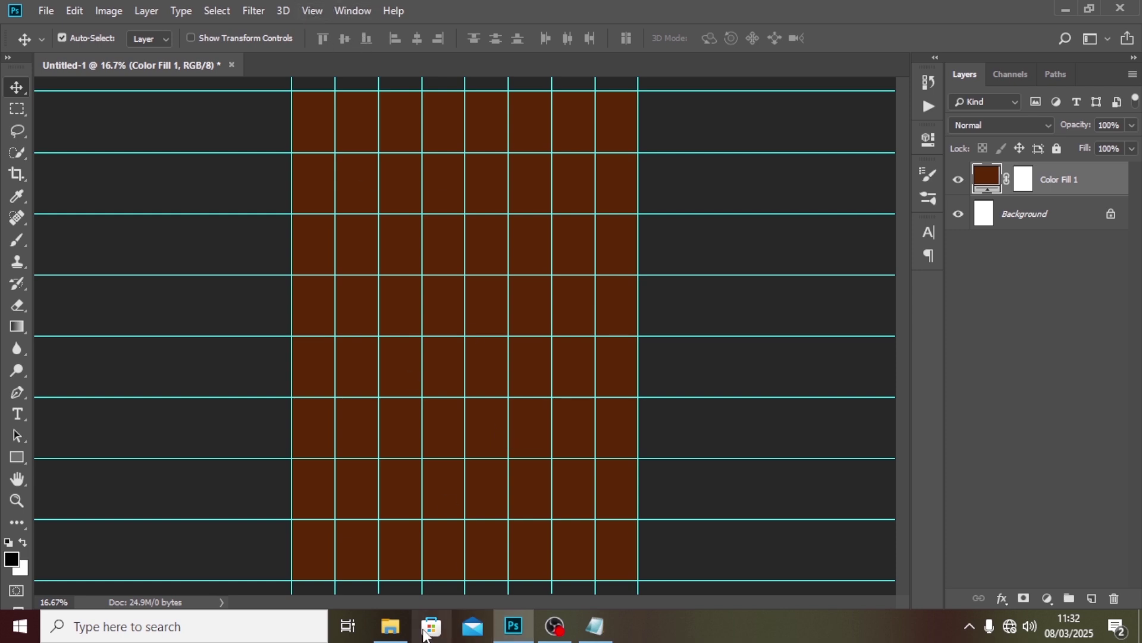
Step: Place the arched-window image as an embedded layer above the brown fill
left_click(390, 626)
left_click_drag(241, 118, 75, 45)
left_click(40, 9)
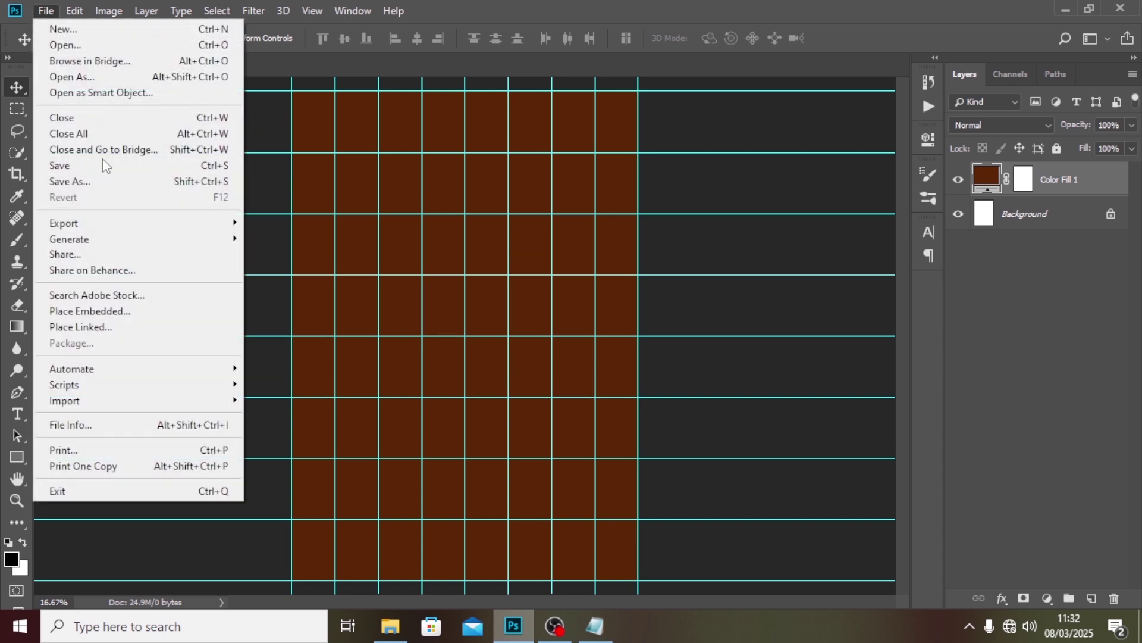
left_click(84, 312)
left_click(274, 134)
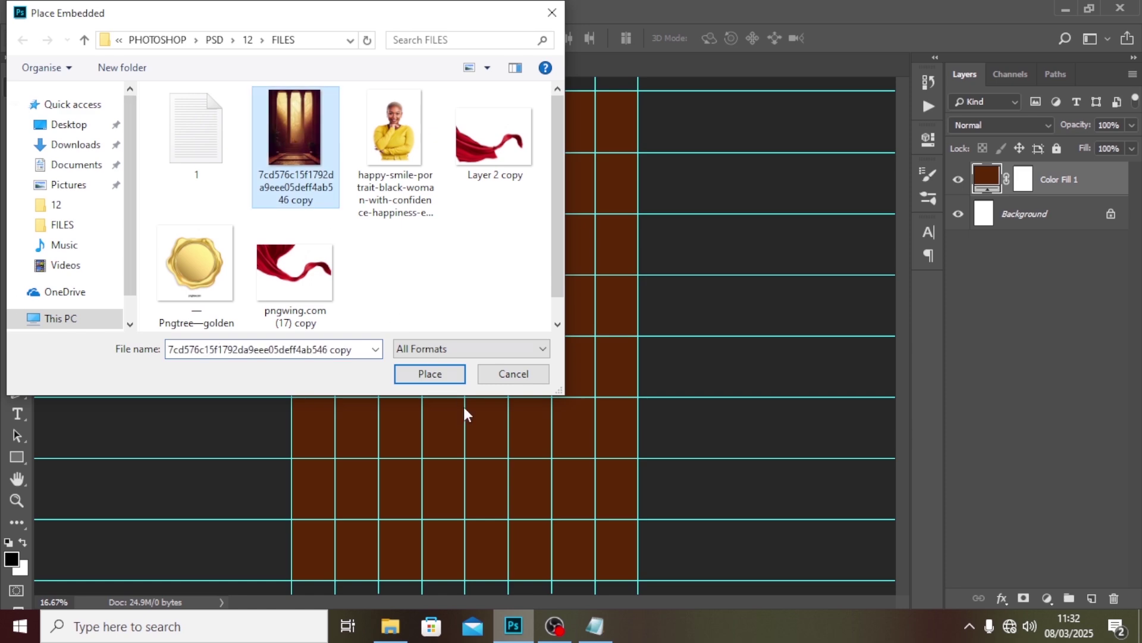
left_click(437, 376)
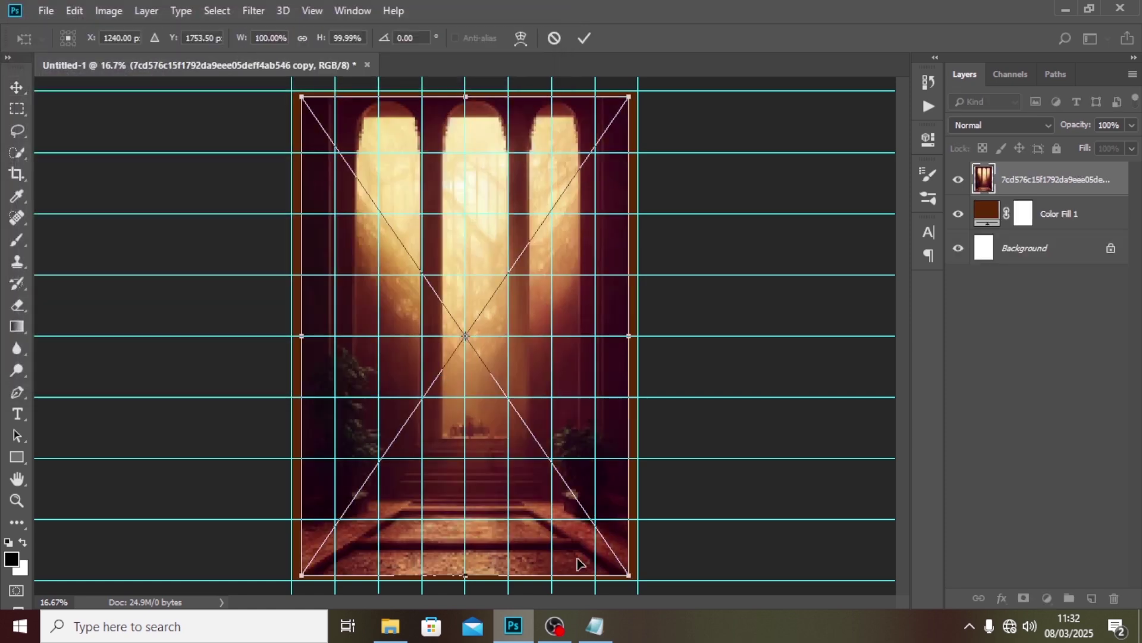
Step: Scale the placed window image to about 107% so it covers the page
left_click_drag(631, 575, 641, 593)
key("Return")
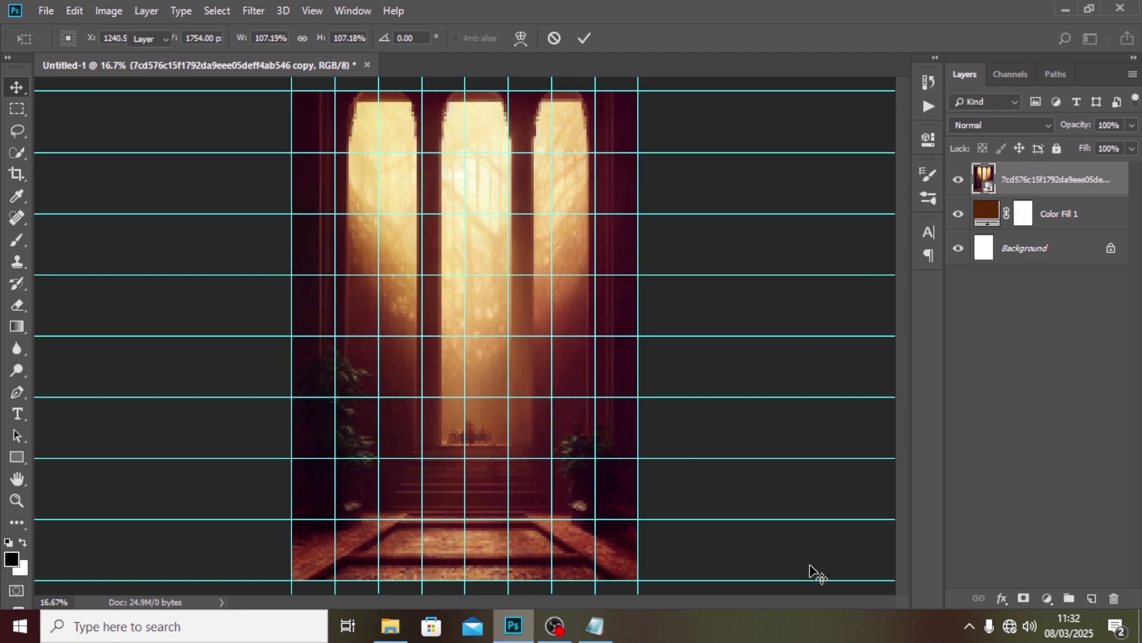
right_click(1071, 188)
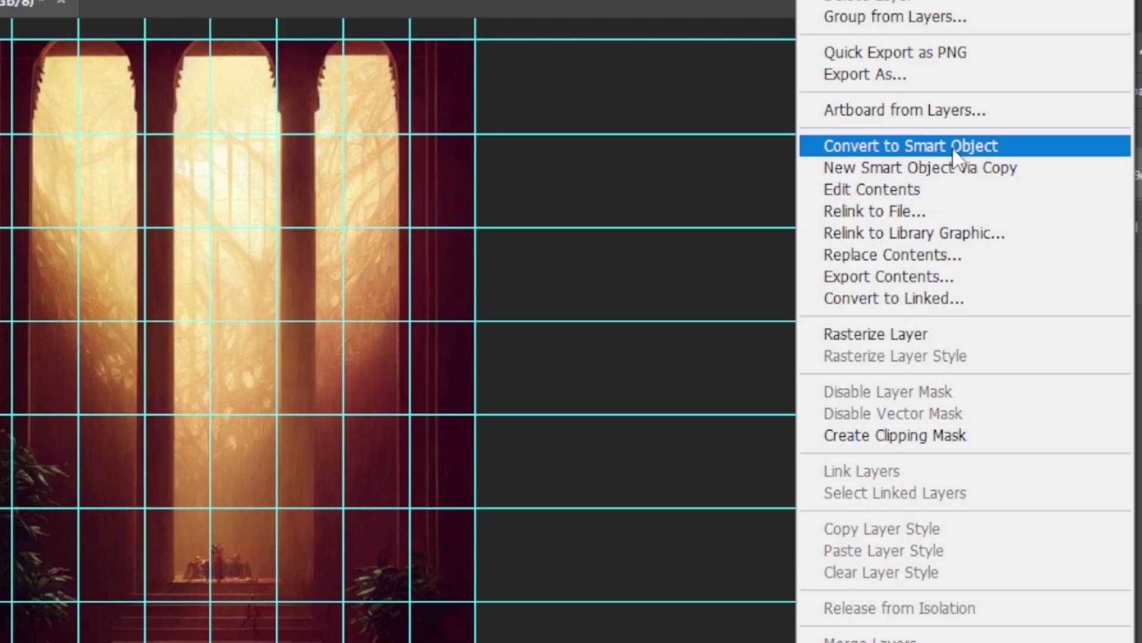
Step: Convert the window layer to a smart object and apply a Black & White adjustment
left_click(952, 163)
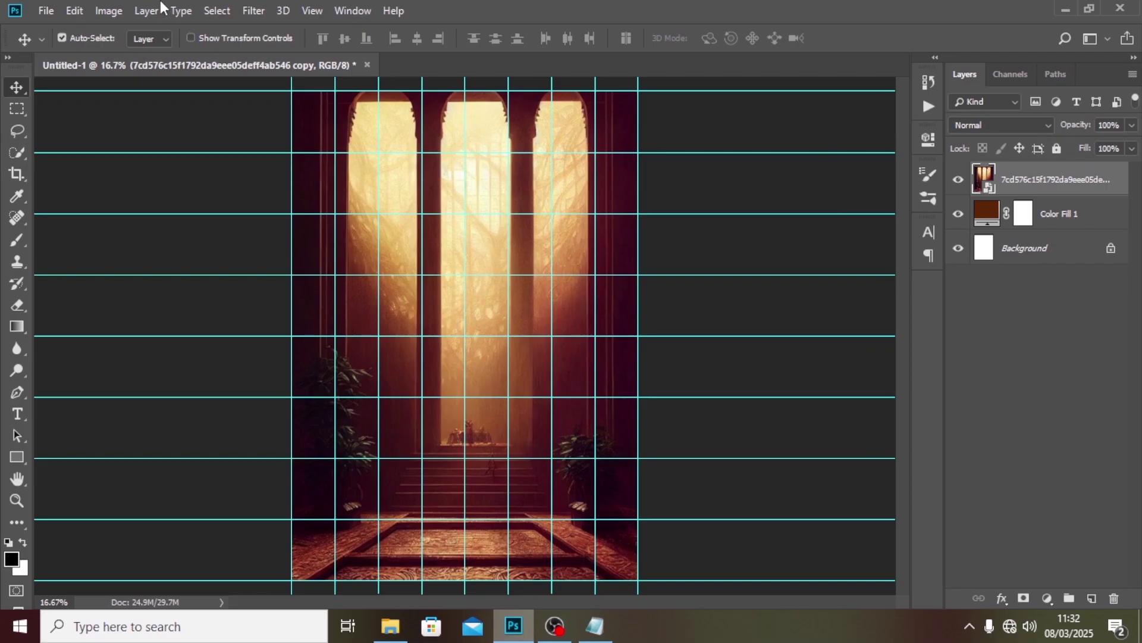
left_click(82, 11)
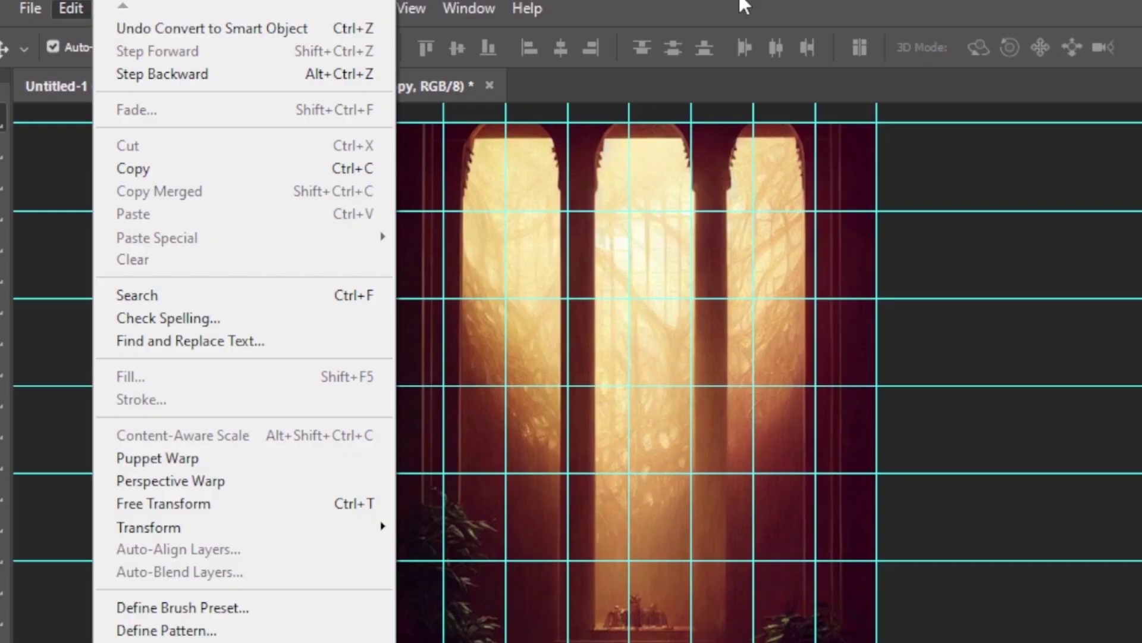
left_click(531, 5)
left_click(106, 11)
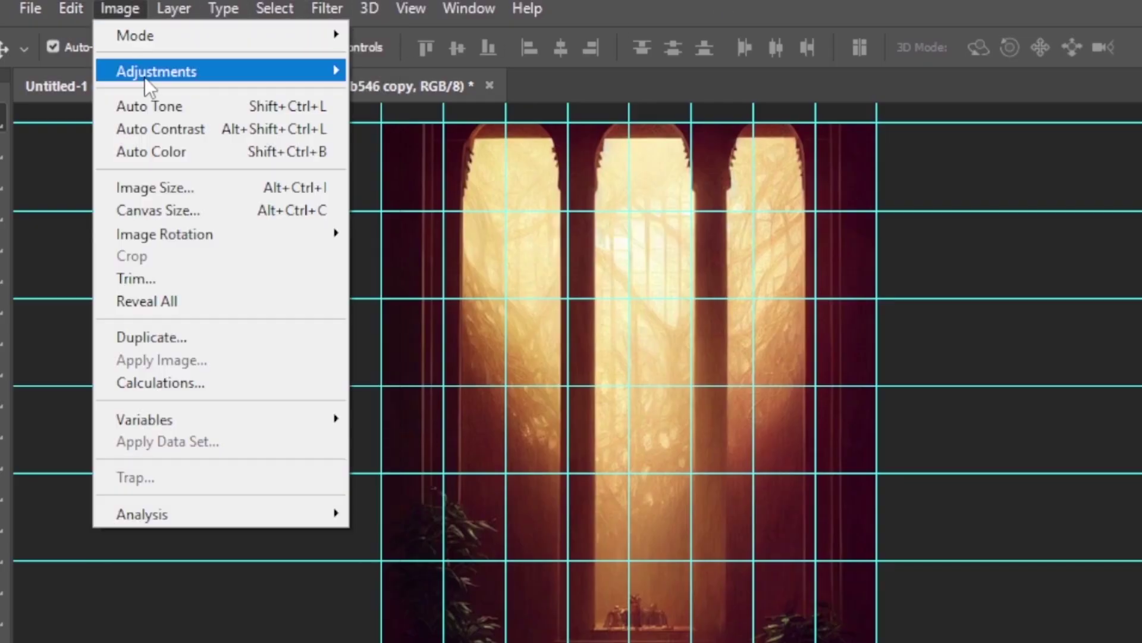
mouse_move(145, 77)
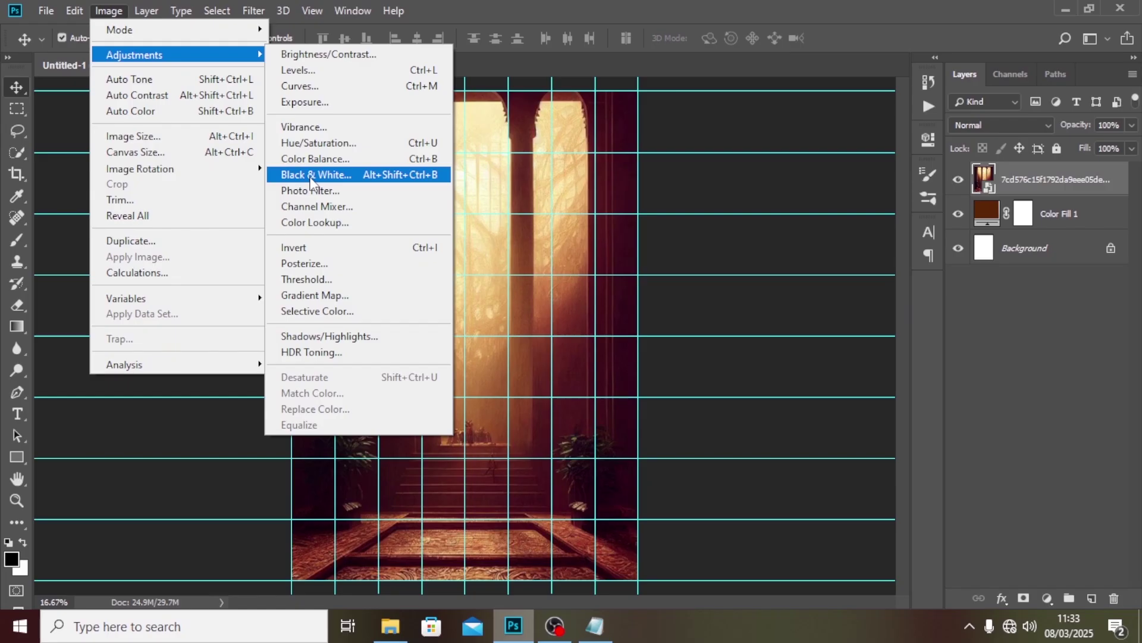
left_click(417, 242)
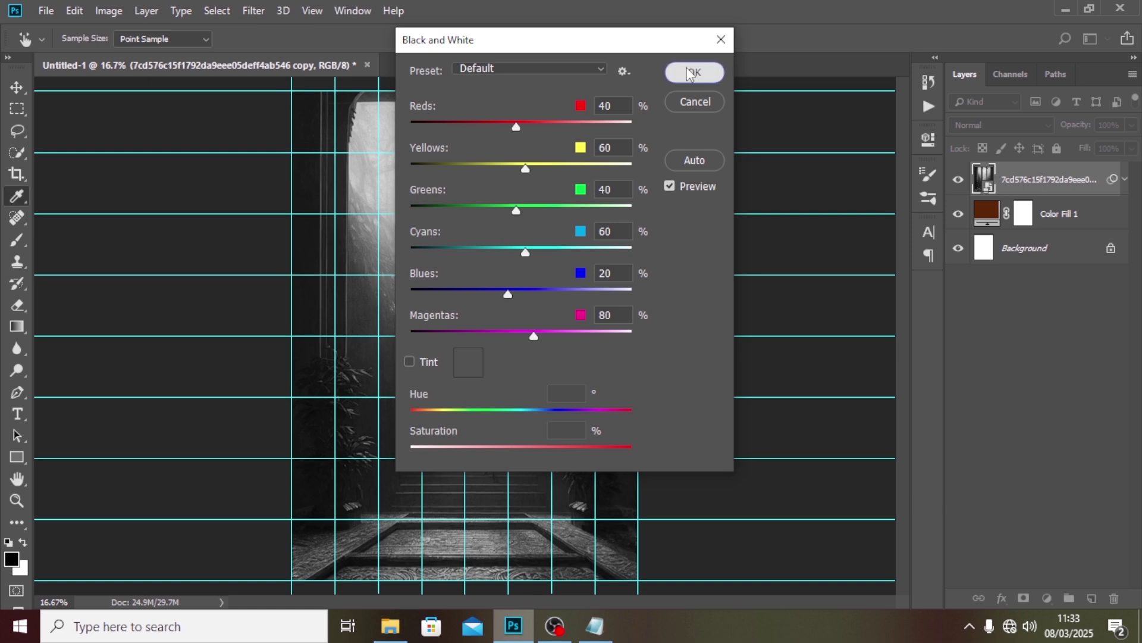
left_click(694, 71)
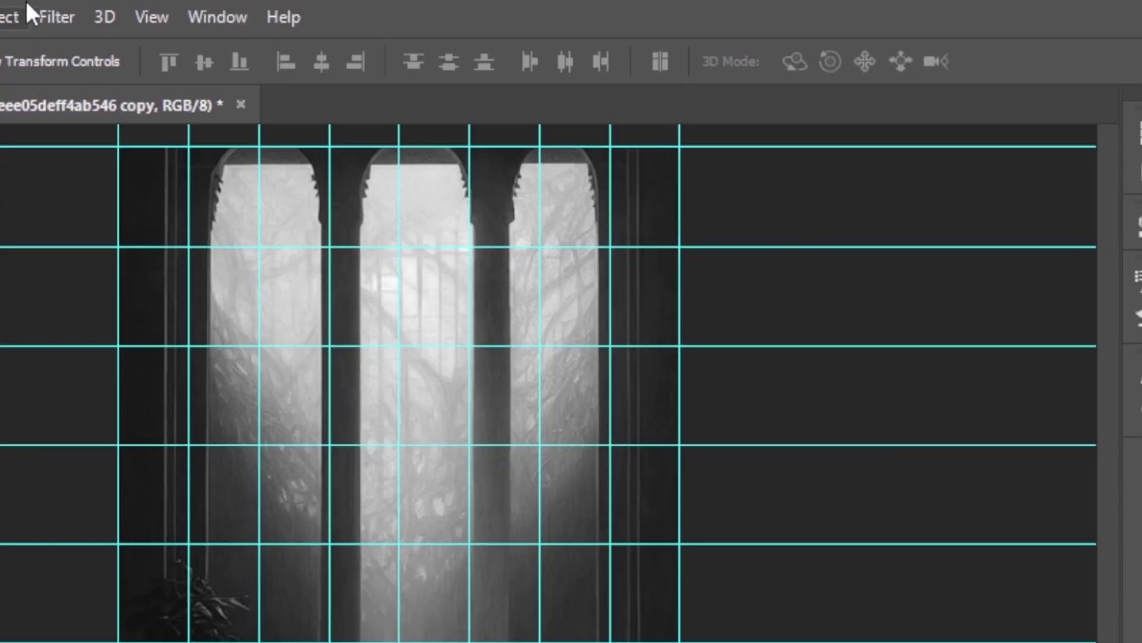
Step: Apply a 22-pixel Gaussian Blur smart filter to the window photo
left_click(44, 6)
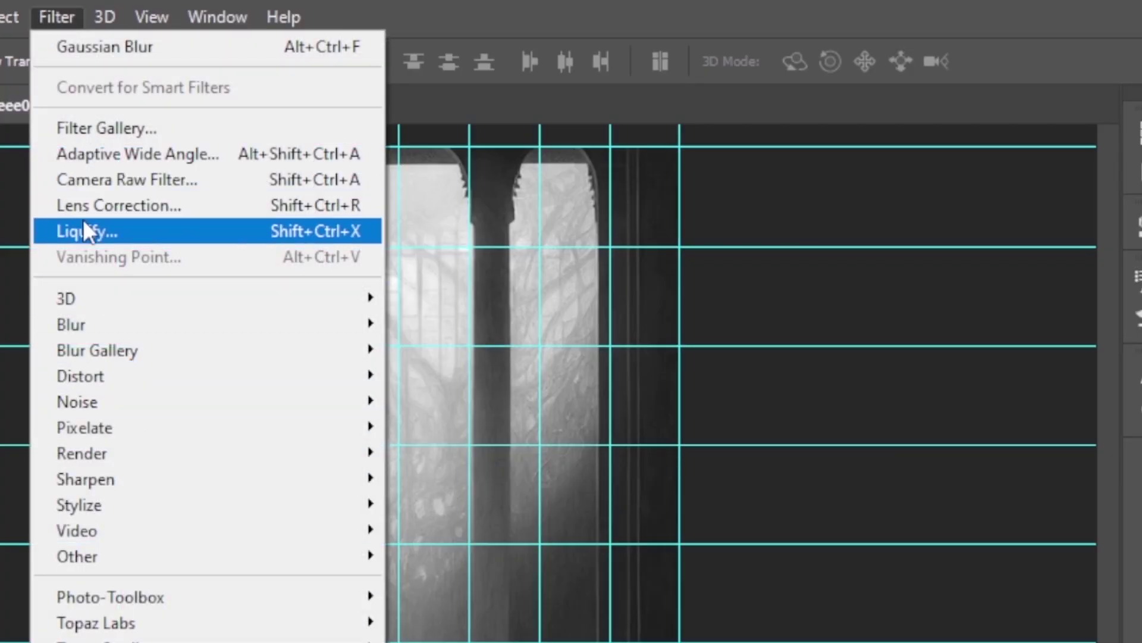
mouse_move(97, 321)
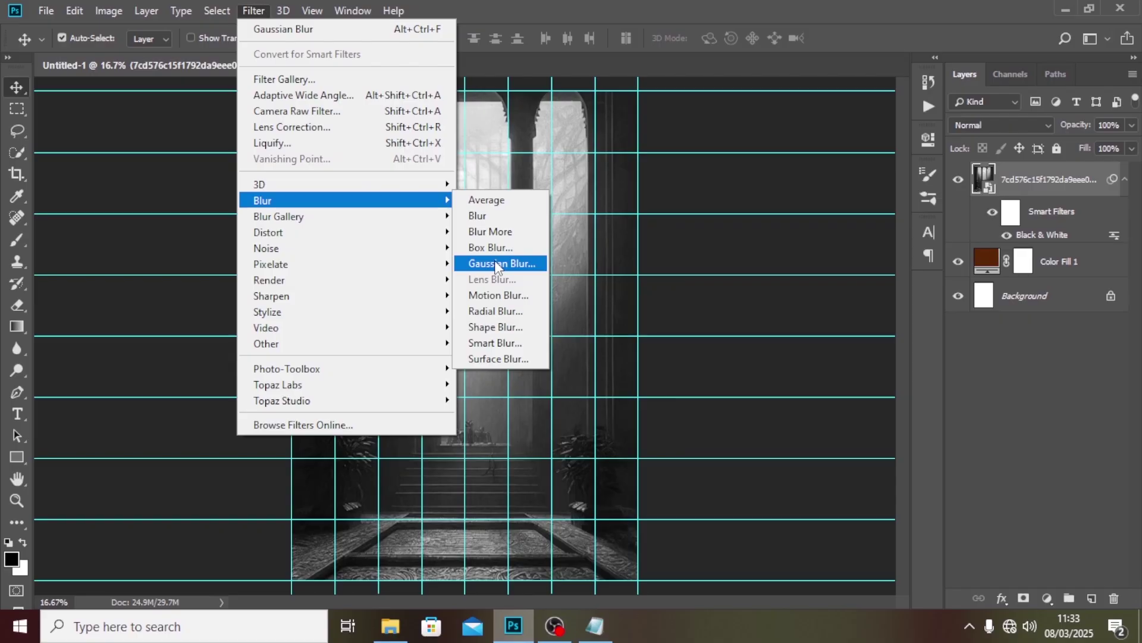
left_click(447, 422)
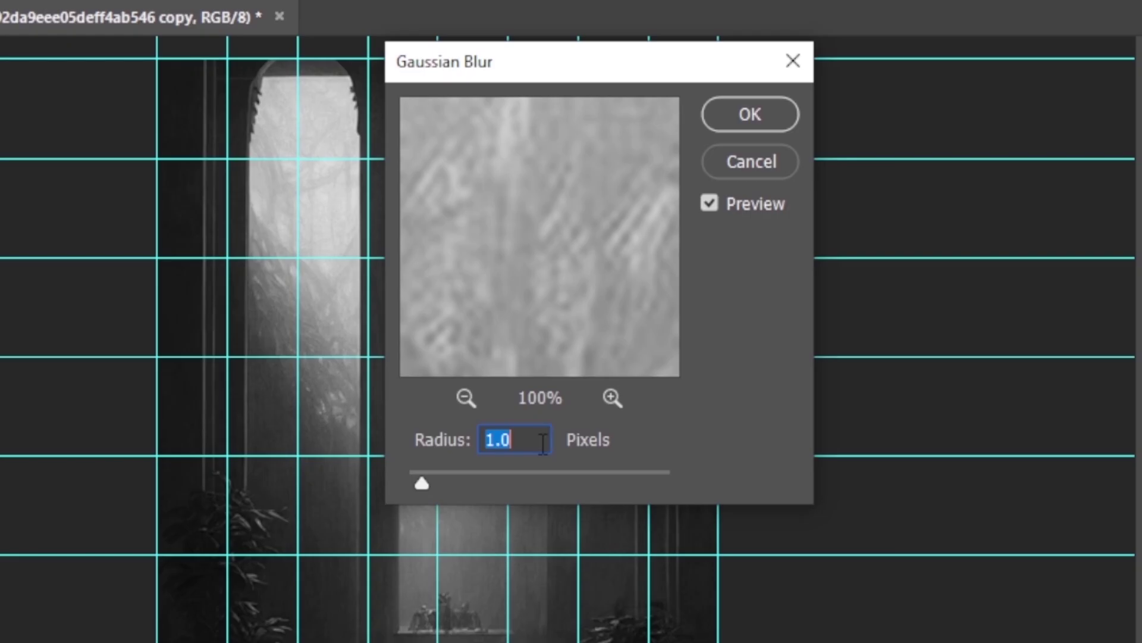
type("22")
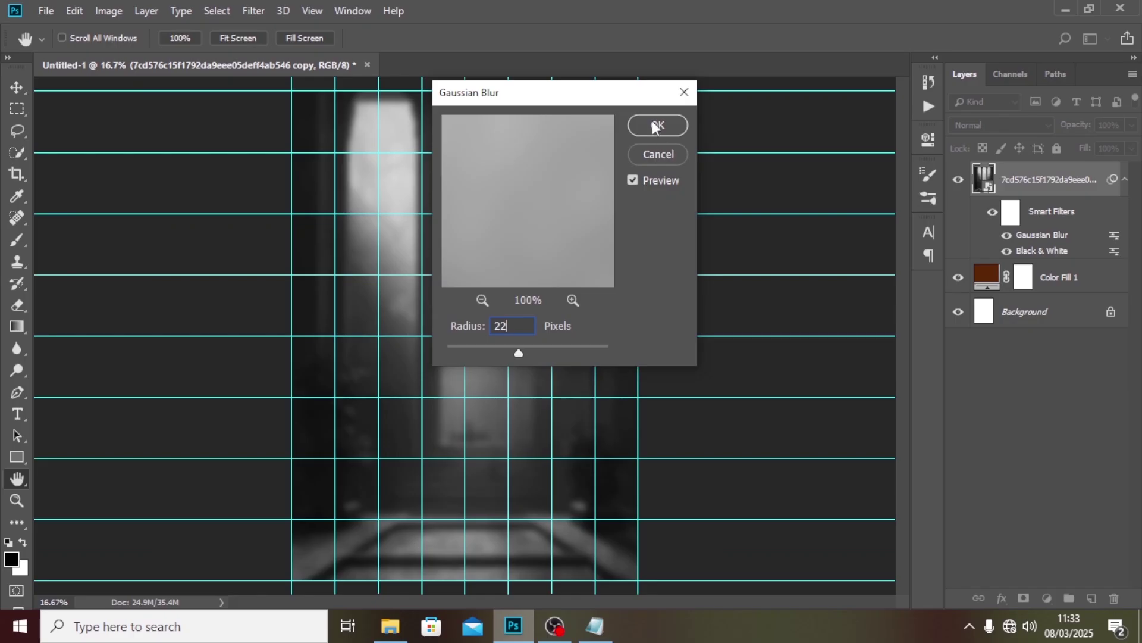
left_click(750, 114)
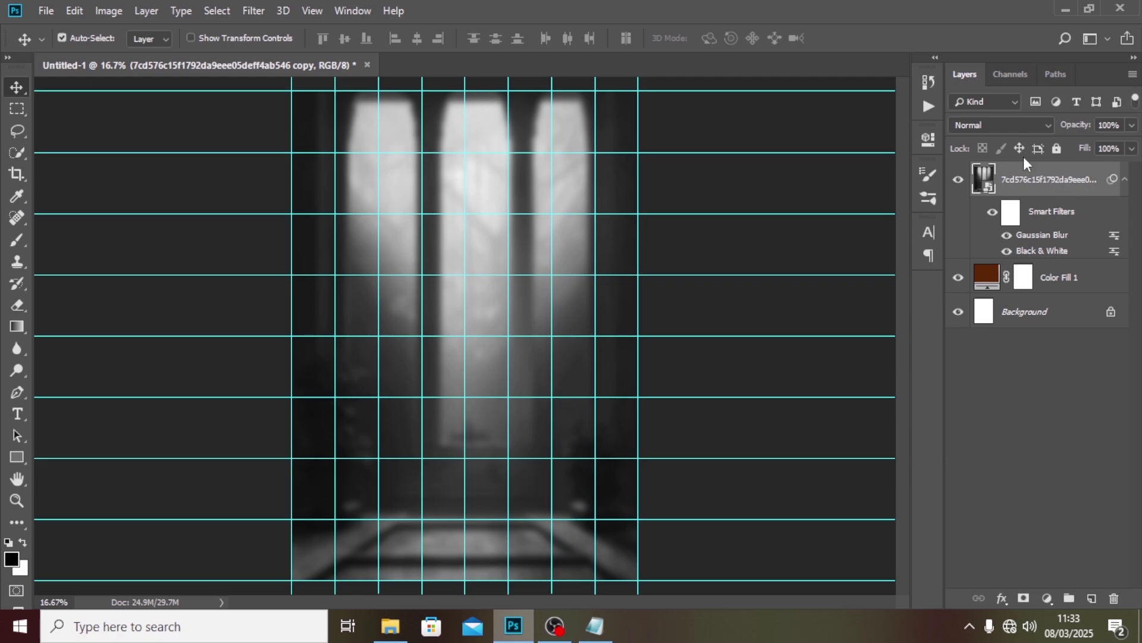
left_click(1012, 125)
Step: Blend the window layer as Luminosity, hide the guides, and duplicate the layer
left_click(974, 519)
left_click(1124, 179)
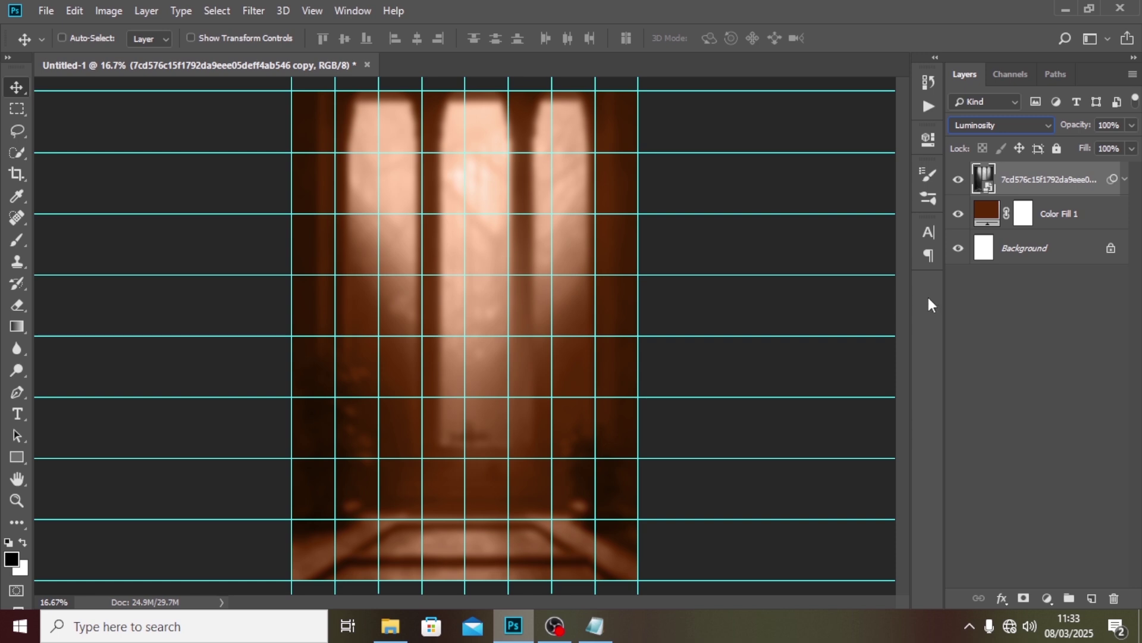
key("ctrl+semicolon")
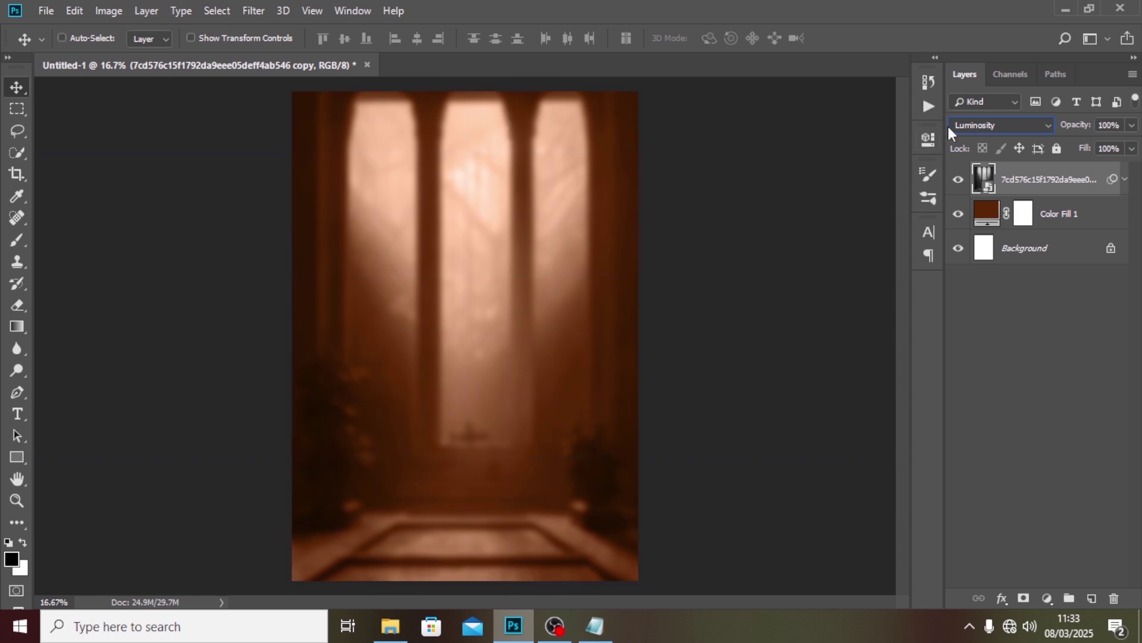
key("ctrl+j")
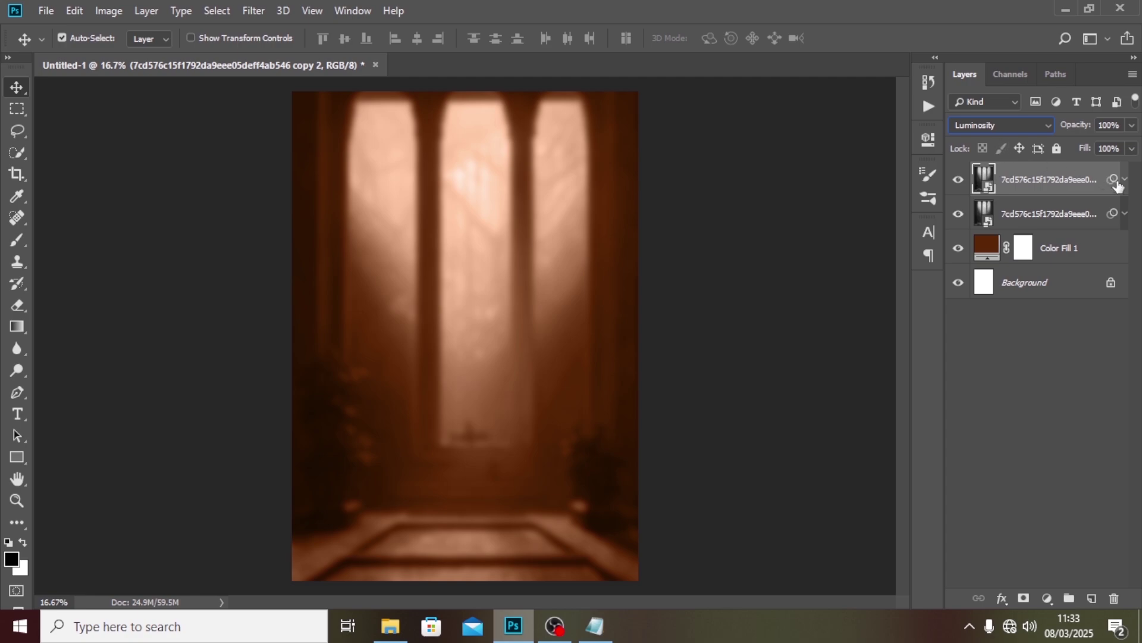
left_click(1124, 181)
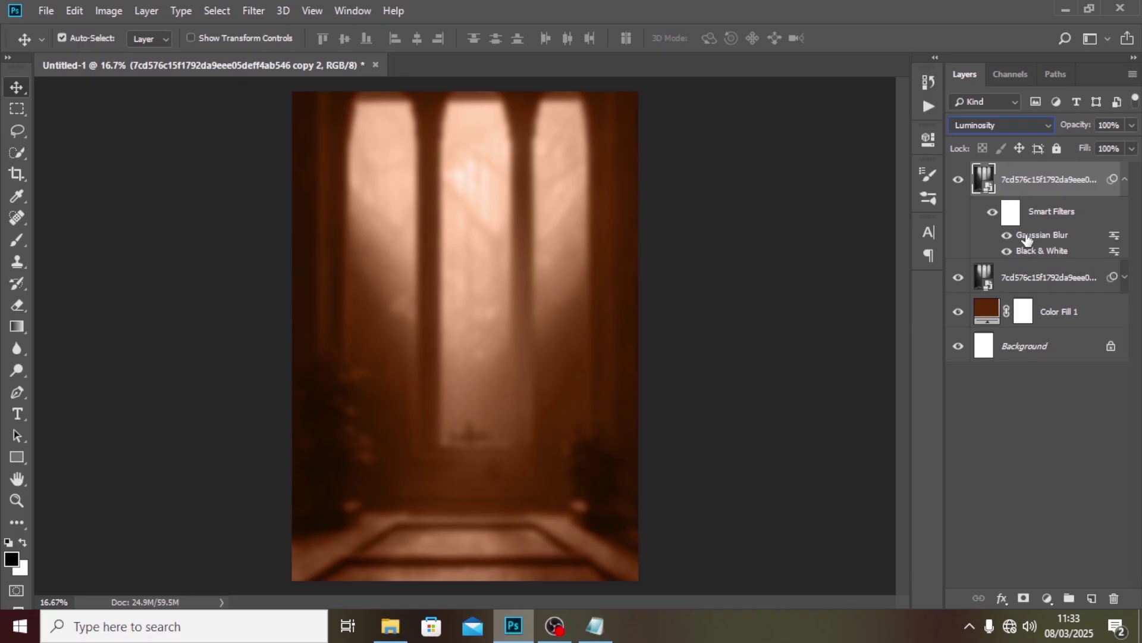
Step: Reduce the top copy's Gaussian Blur radius to 7 pixels
double_click(995, 210)
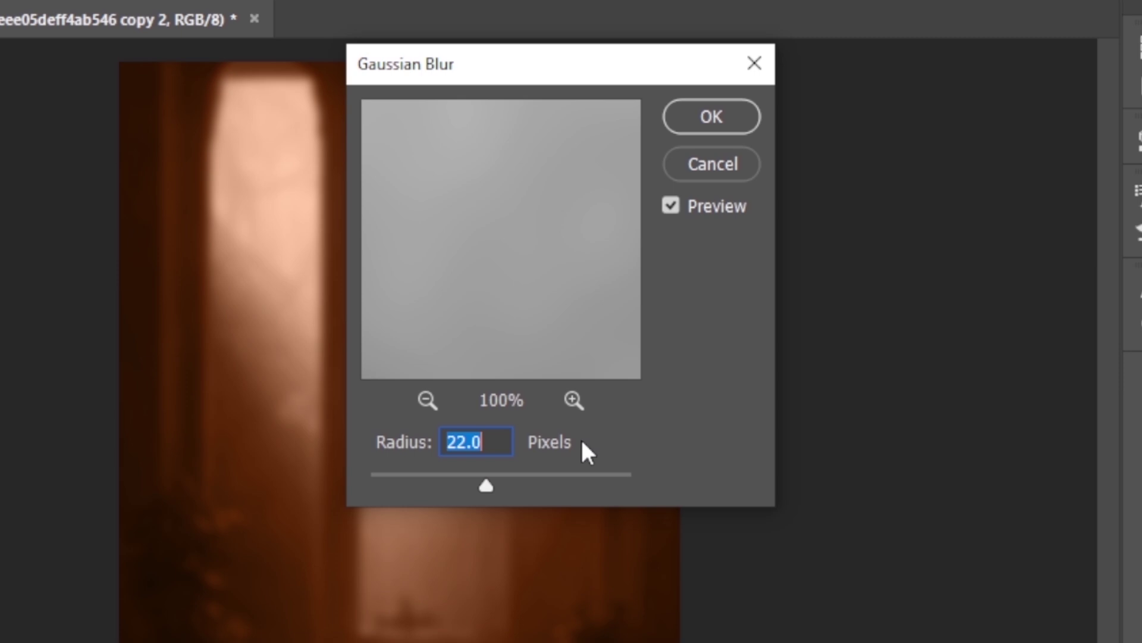
type("7")
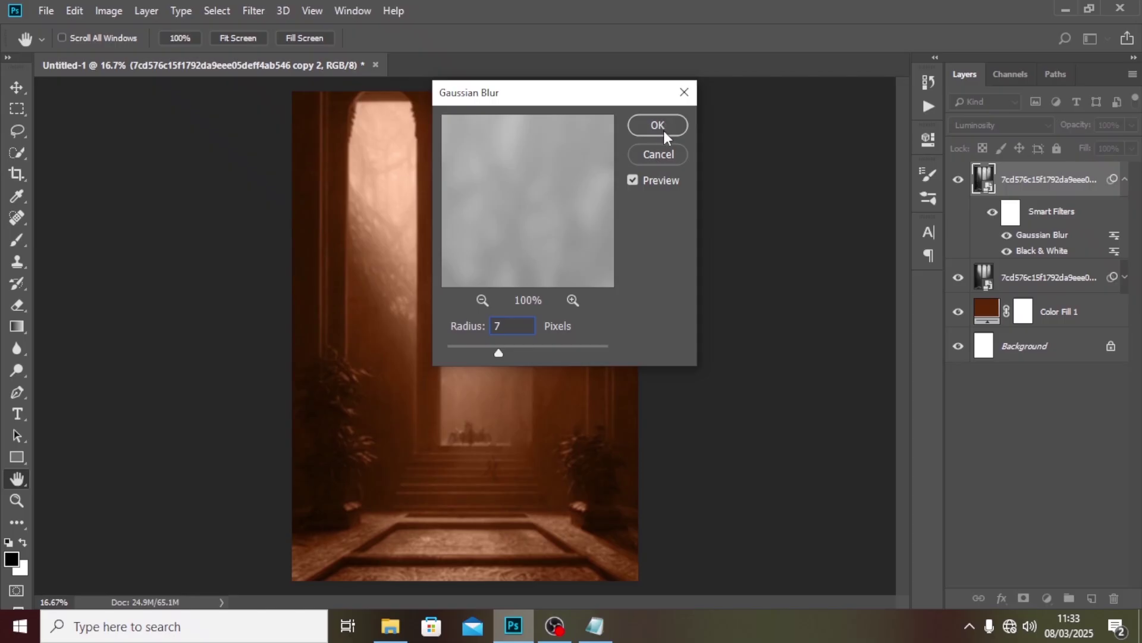
left_click(658, 126)
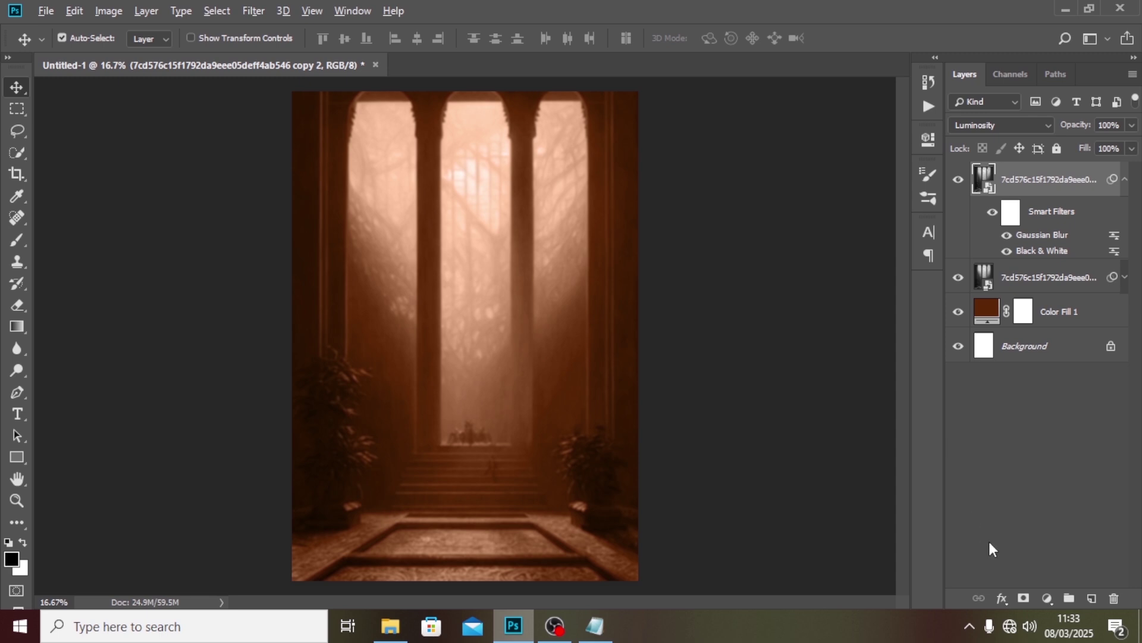
Step: Add a hide-all mask and paint in the bottom plants and stairs with a 1500 px Soft Round brush
left_click(1023, 600, "alt")
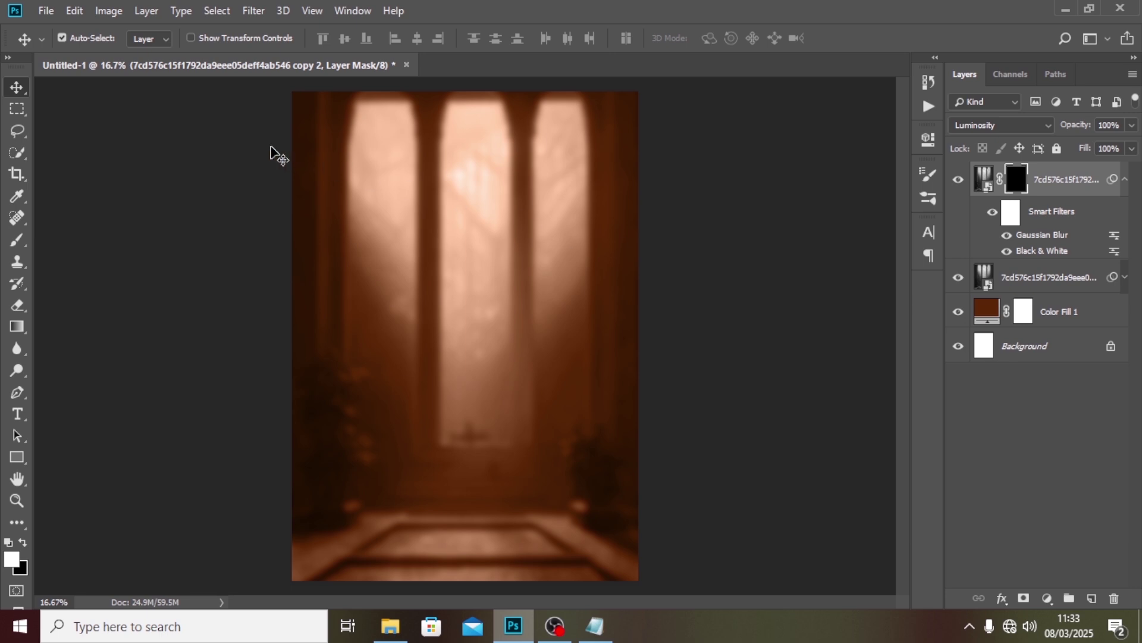
key("b")
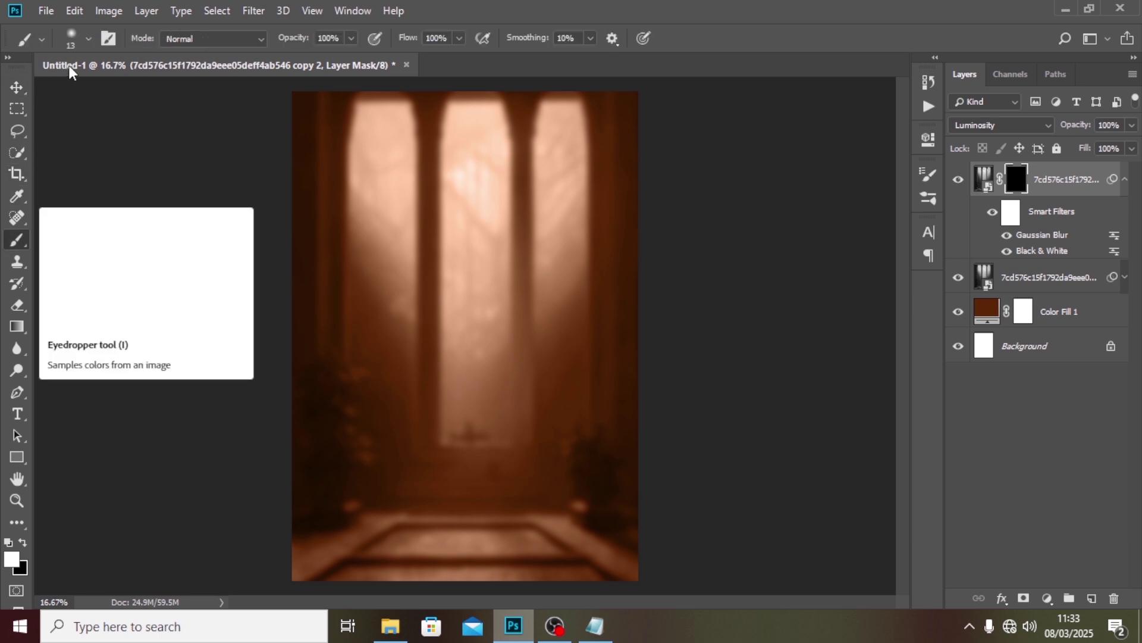
left_click(88, 39)
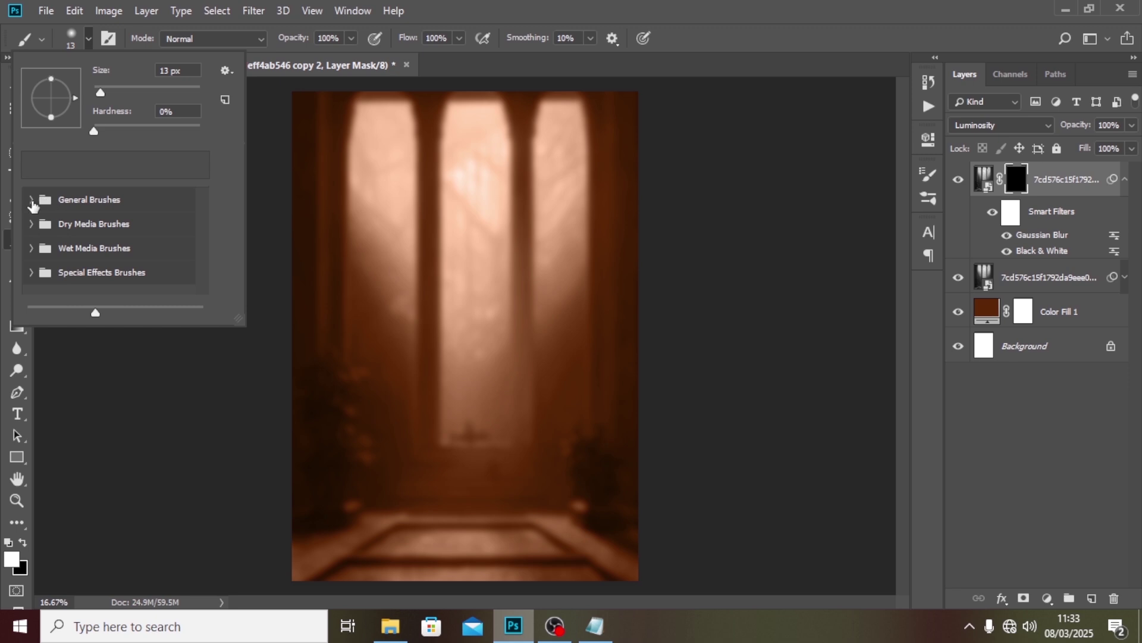
left_click(31, 199)
left_click(75, 235)
key("Return")
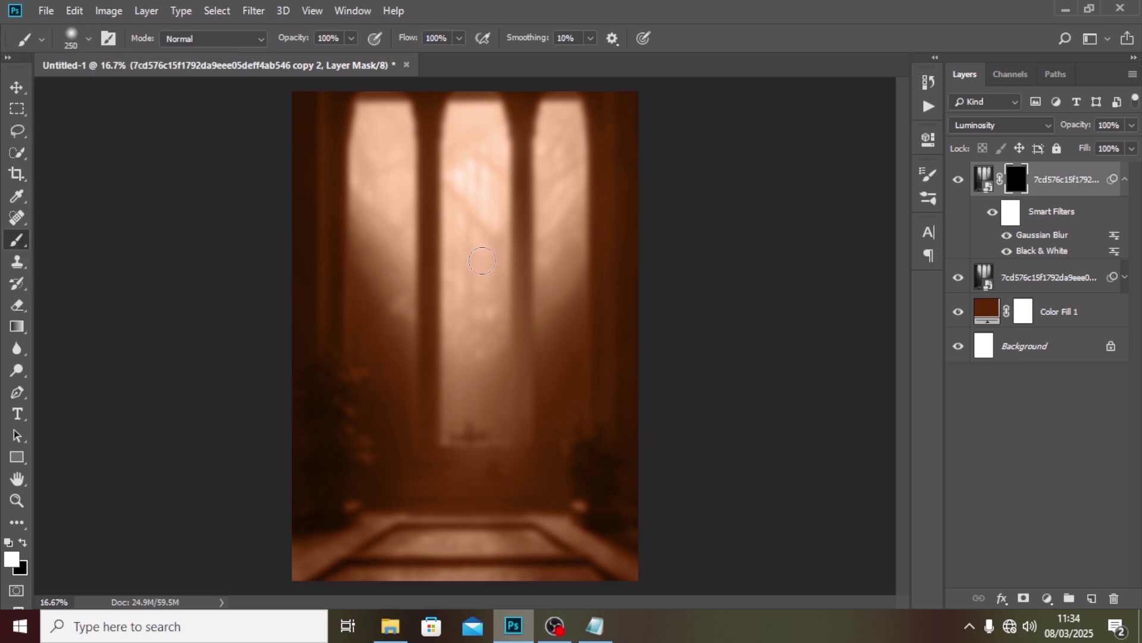
key("bracketright")
key("bracketright")
key("bracketright")
key("bracketright")
key("bracketright")
key("bracketright")
key("bracketright")
key("bracketright")
key("bracketright")
key("bracketright")
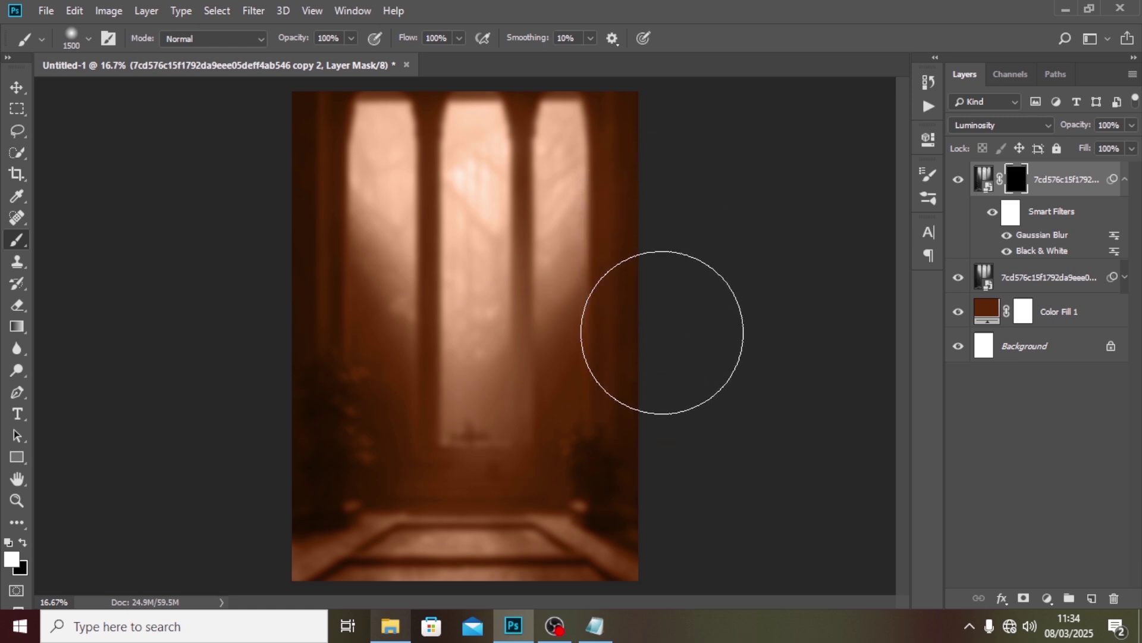
mouse_move(615, 517)
left_mouse_down()
mouse_move(542, 611)
mouse_move(299, 471)
mouse_move(265, 363)
mouse_move(312, 456)
mouse_move(447, 610)
left_mouse_up()
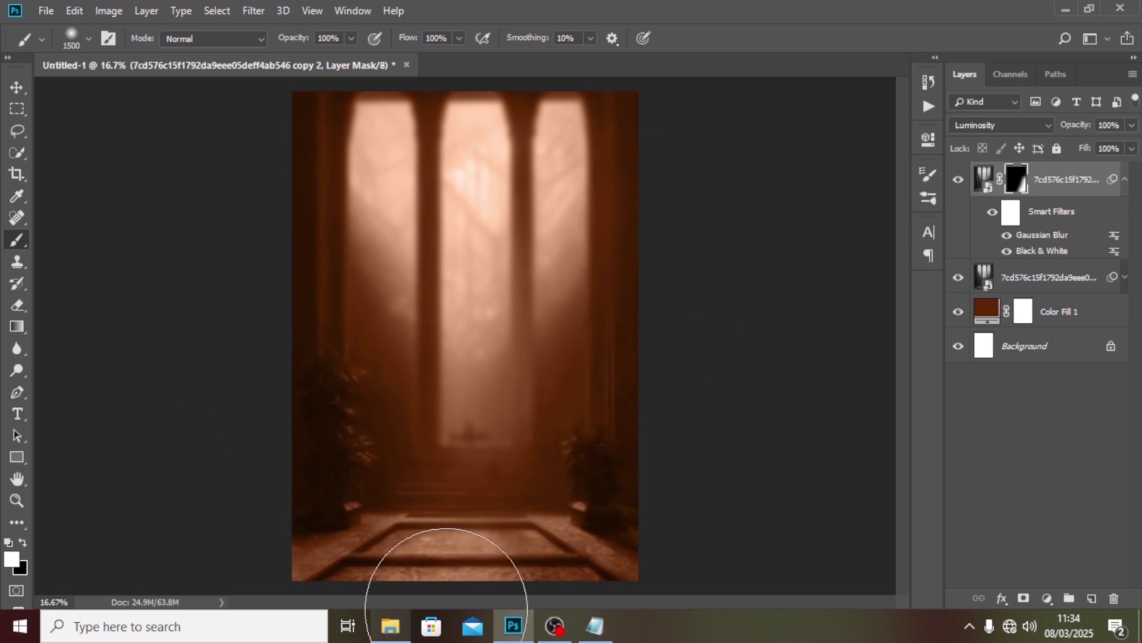
Step: Set the top window copy's opacity to 90%
left_click(1119, 124)
type("90")
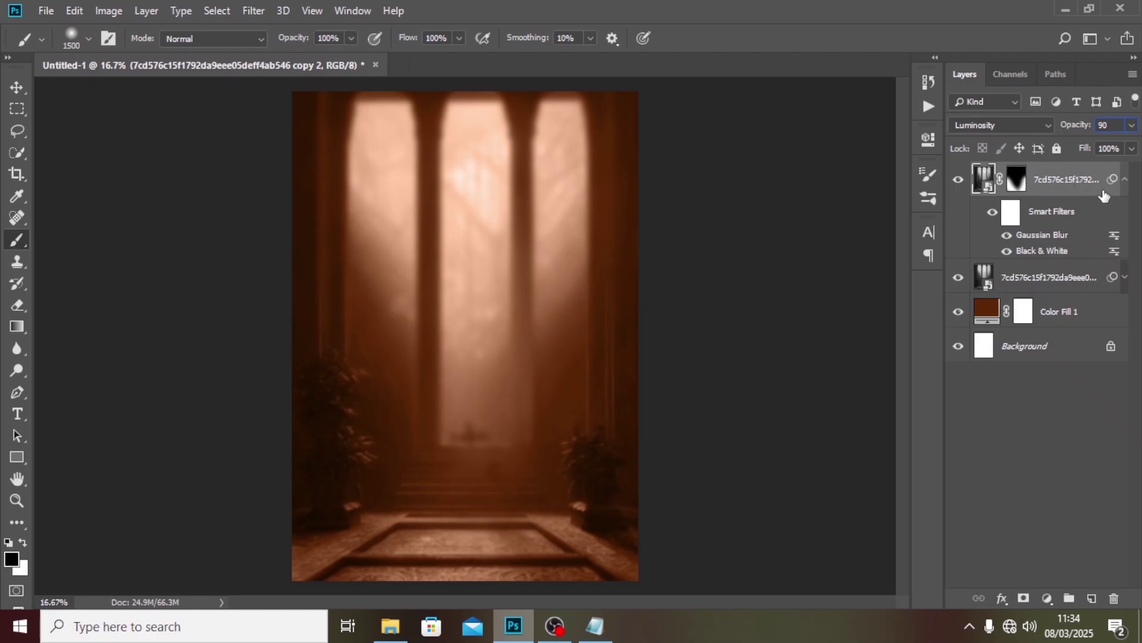
left_click(1125, 179)
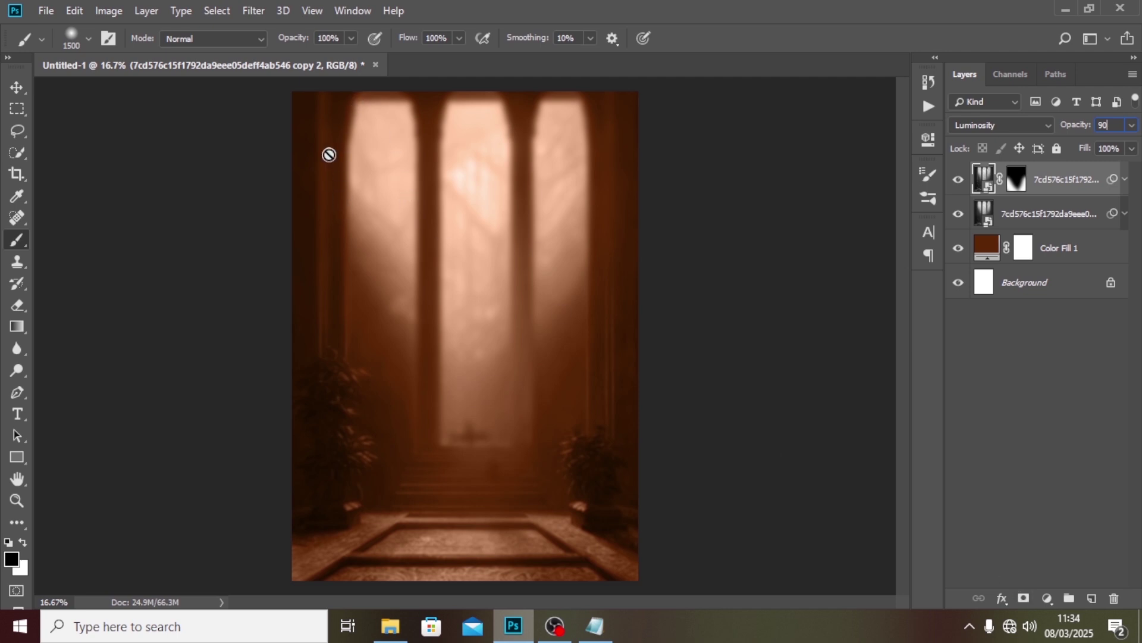
Step: Add a black Solid Color fill layer at 70% opacity
left_click(1047, 599)
left_click(1025, 307)
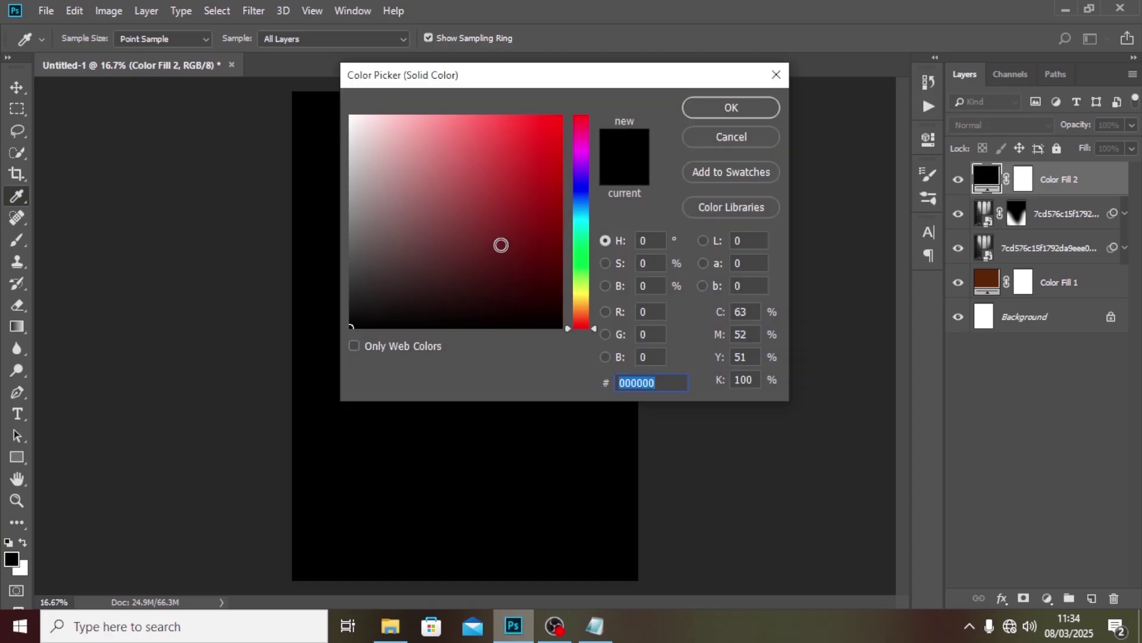
left_click_drag(384, 304, 298, 357)
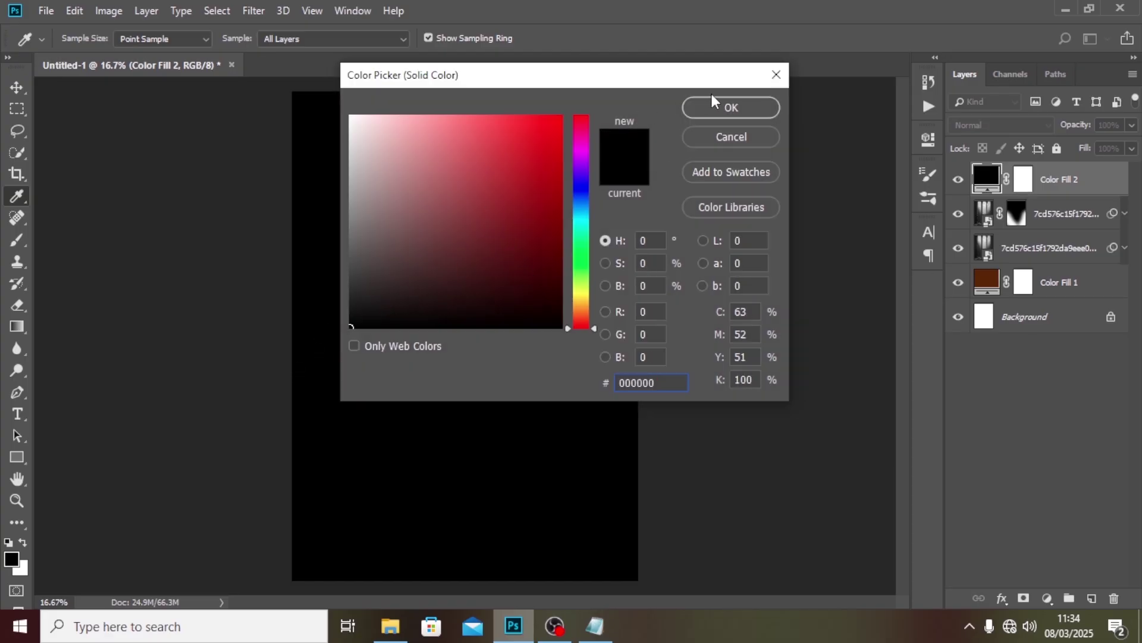
left_click(699, 109)
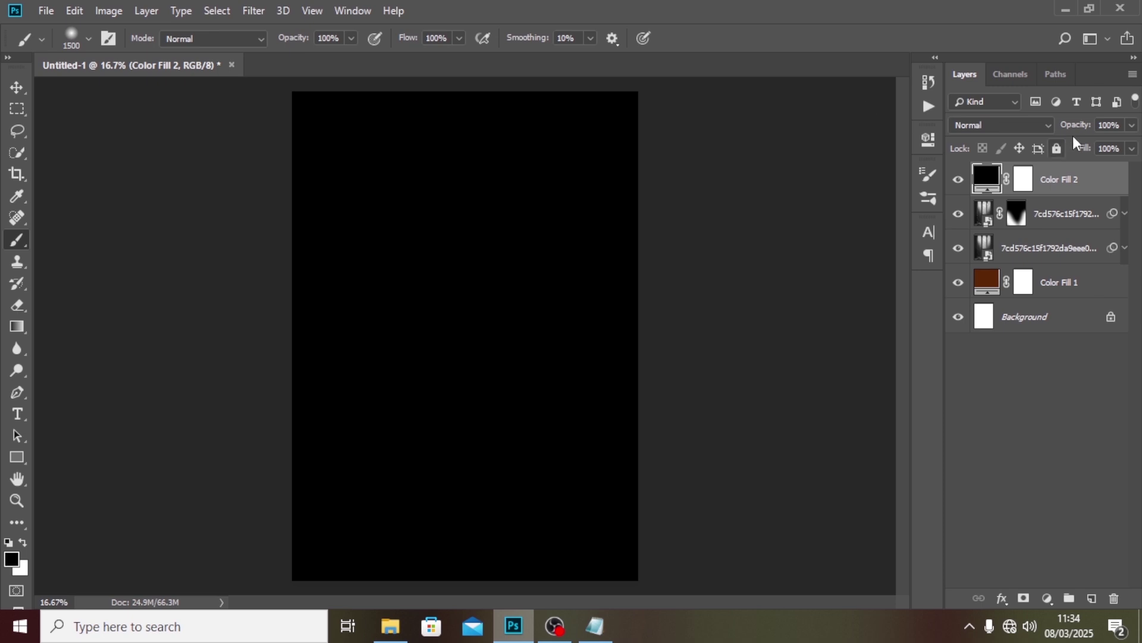
left_click(1100, 126)
type("70")
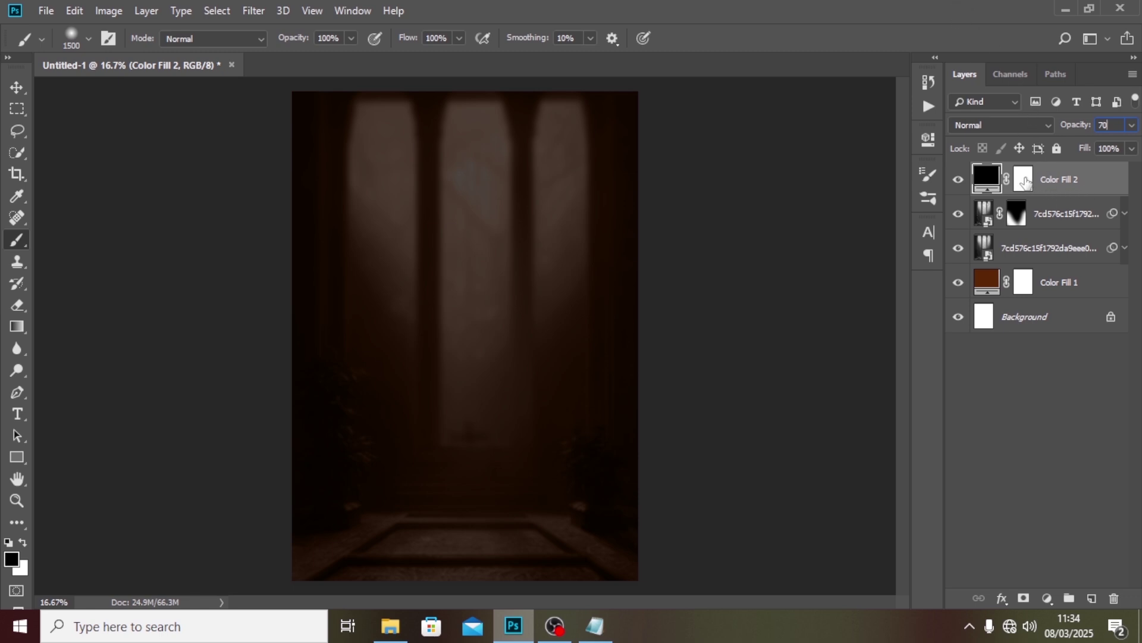
Step: Paint the black fill's mask with black to uncover the window columns and centre
left_click(1021, 181)
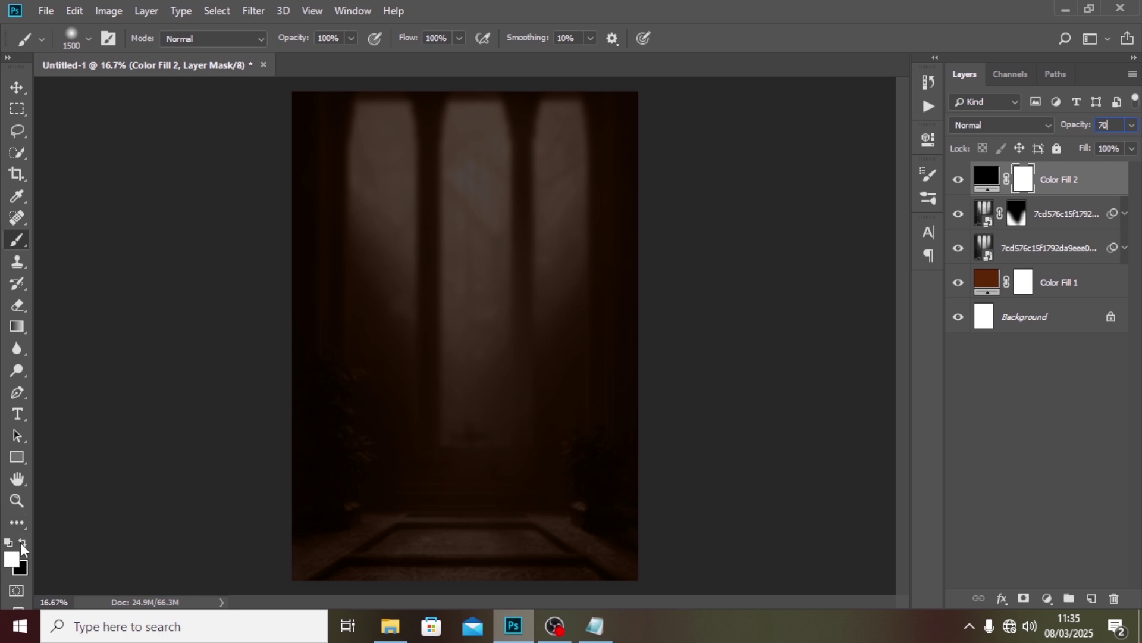
key("x")
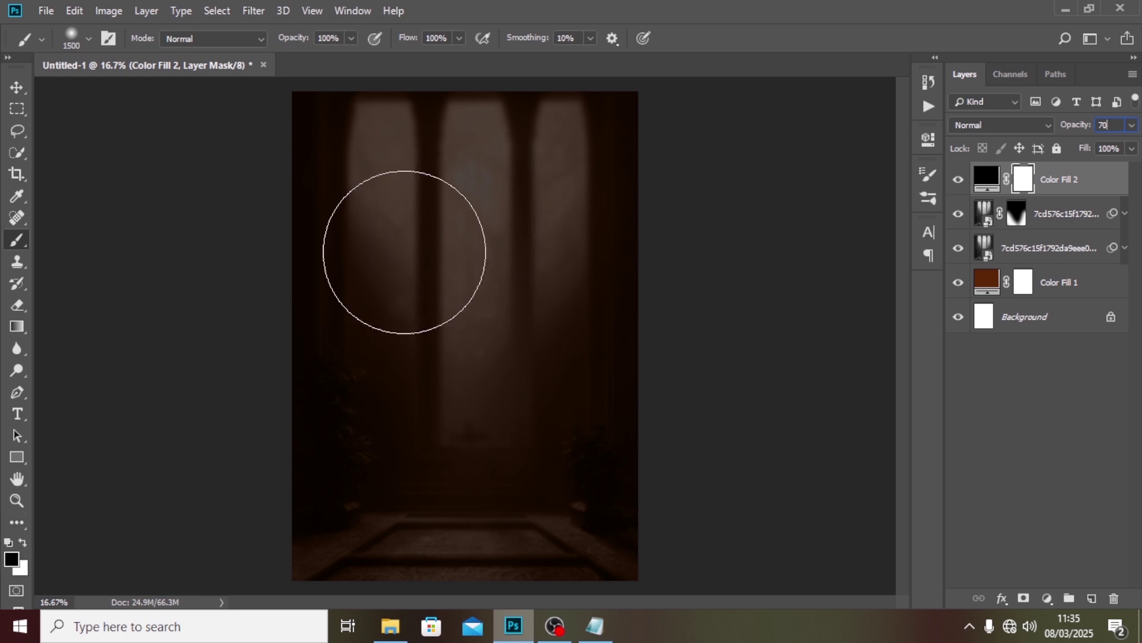
mouse_move(483, 203)
left_mouse_down()
mouse_move(464, 152)
mouse_move(487, 493)
mouse_move(416, 393)
mouse_move(434, 399)
mouse_move(405, 317)
mouse_move(418, 399)
mouse_move(449, 459)
left_mouse_up()
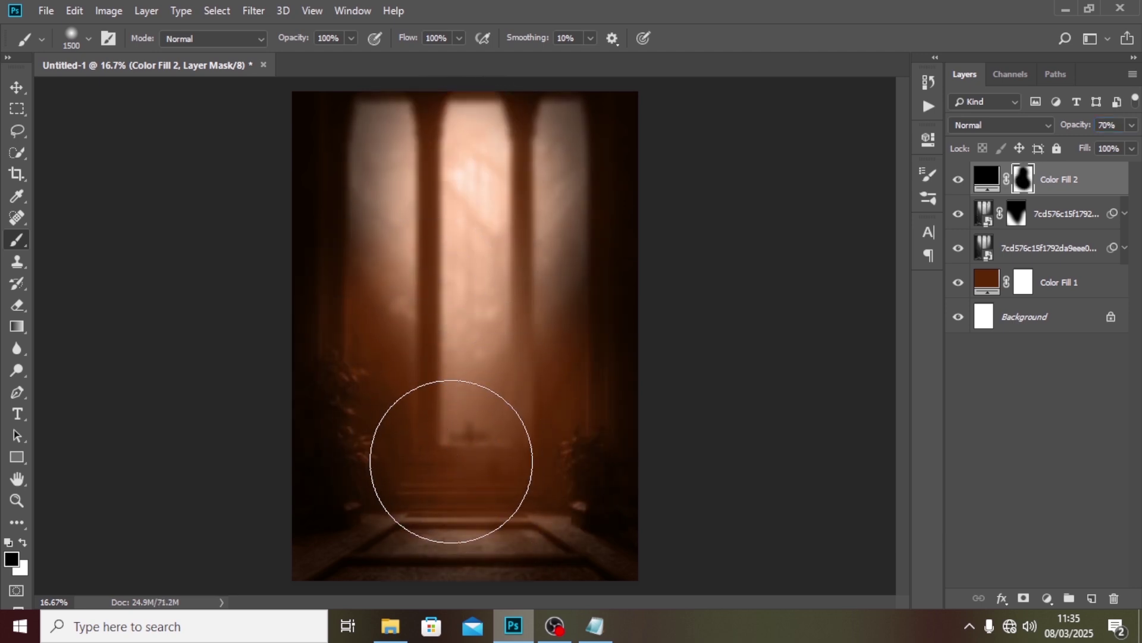
left_click(958, 179)
left_click(959, 179)
mouse_move(460, 165)
left_mouse_down()
mouse_move(432, 192)
mouse_move(499, 168)
mouse_move(532, 215)
mouse_move(523, 454)
left_mouse_up()
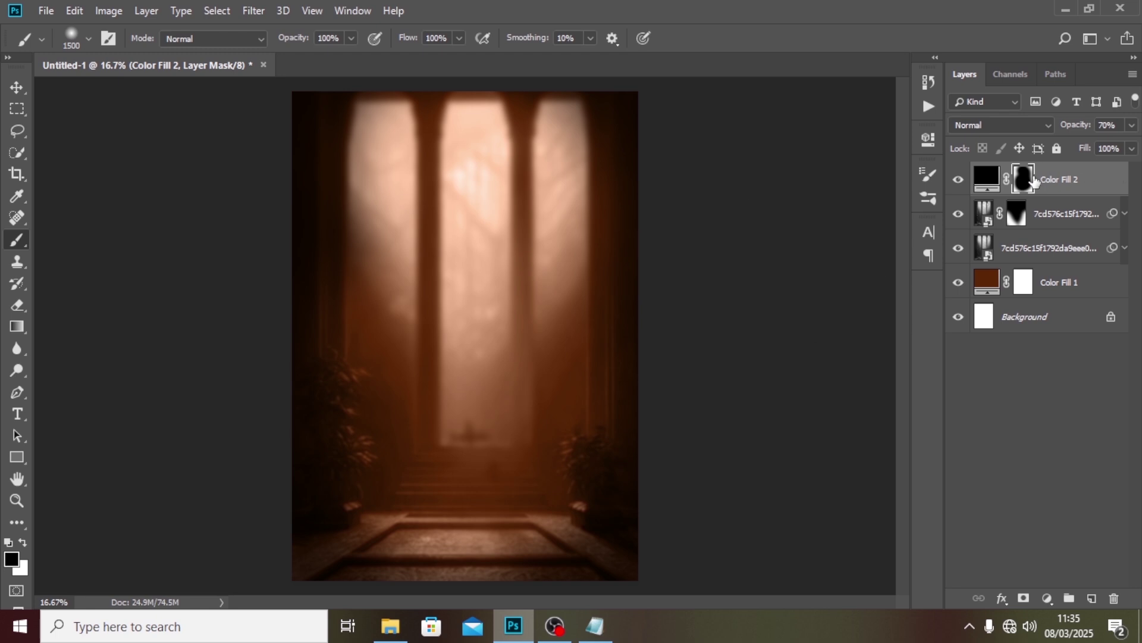
left_click(958, 179)
left_click(958, 179)
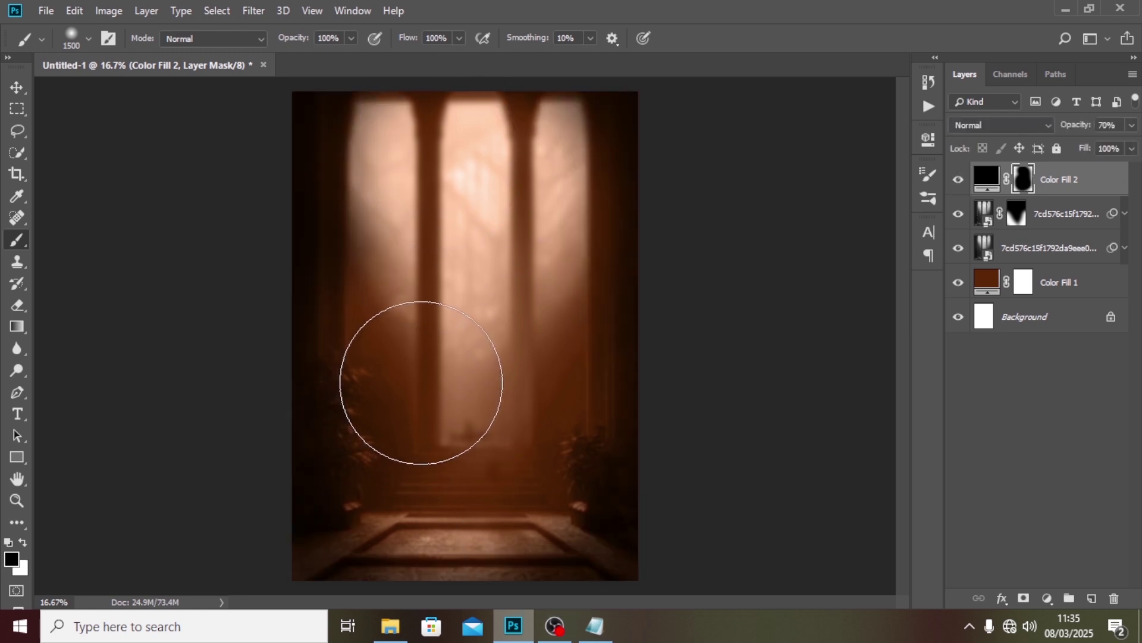
Step: Group the two fill layers and two window image layers into a group named BG
left_click(1042, 287, "shift")
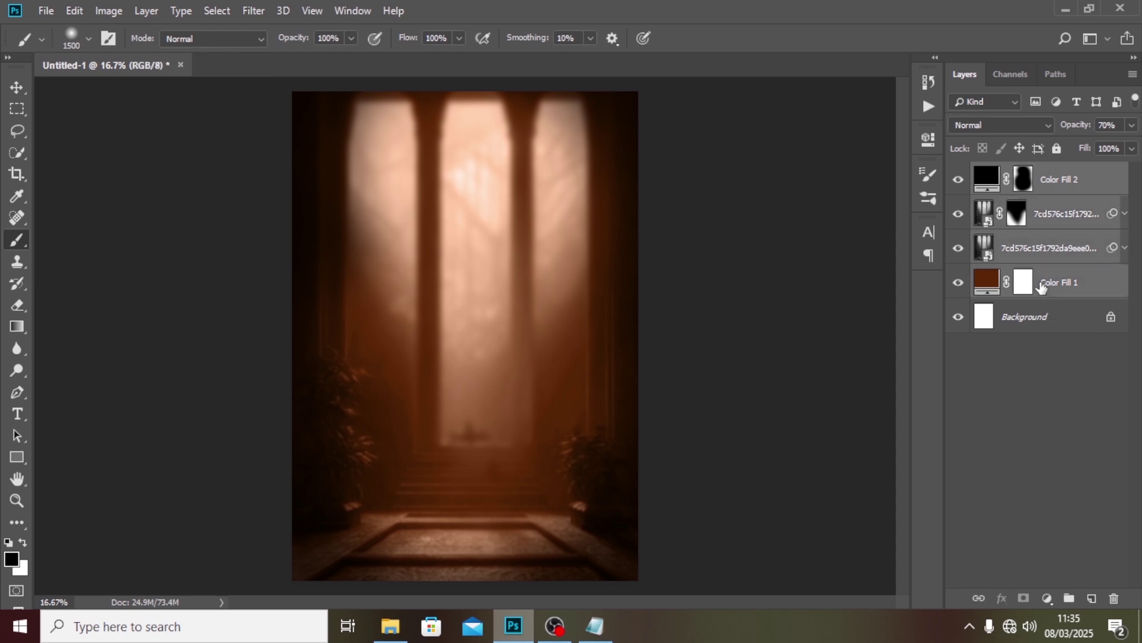
key("ctrl+g")
double_click(1020, 173)
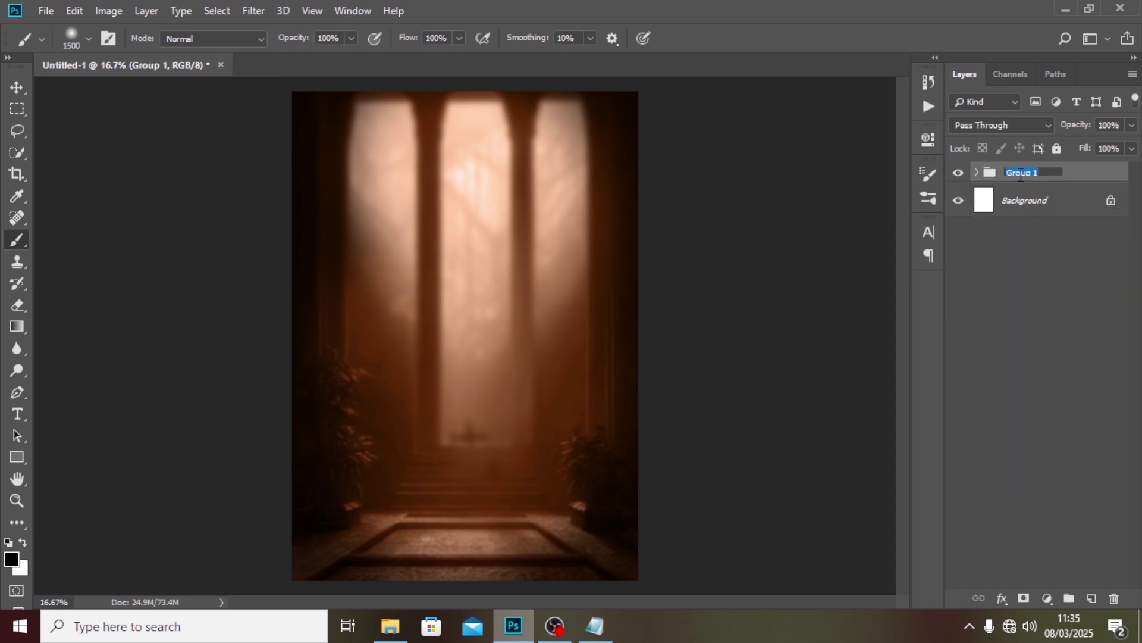
type("b")
key("Return")
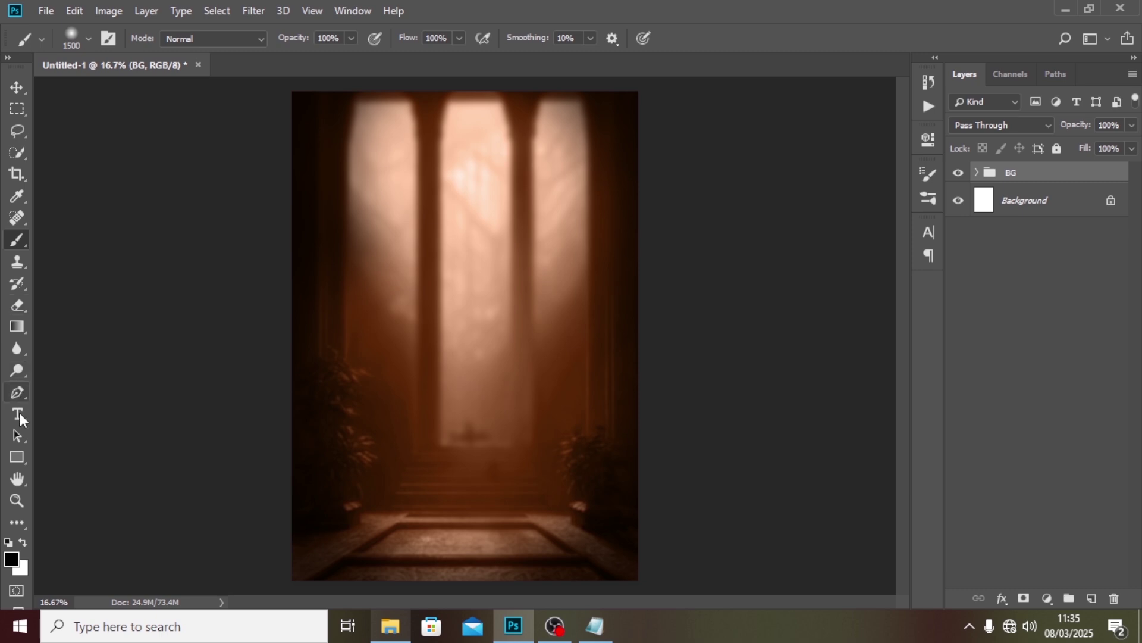
left_click(19, 416)
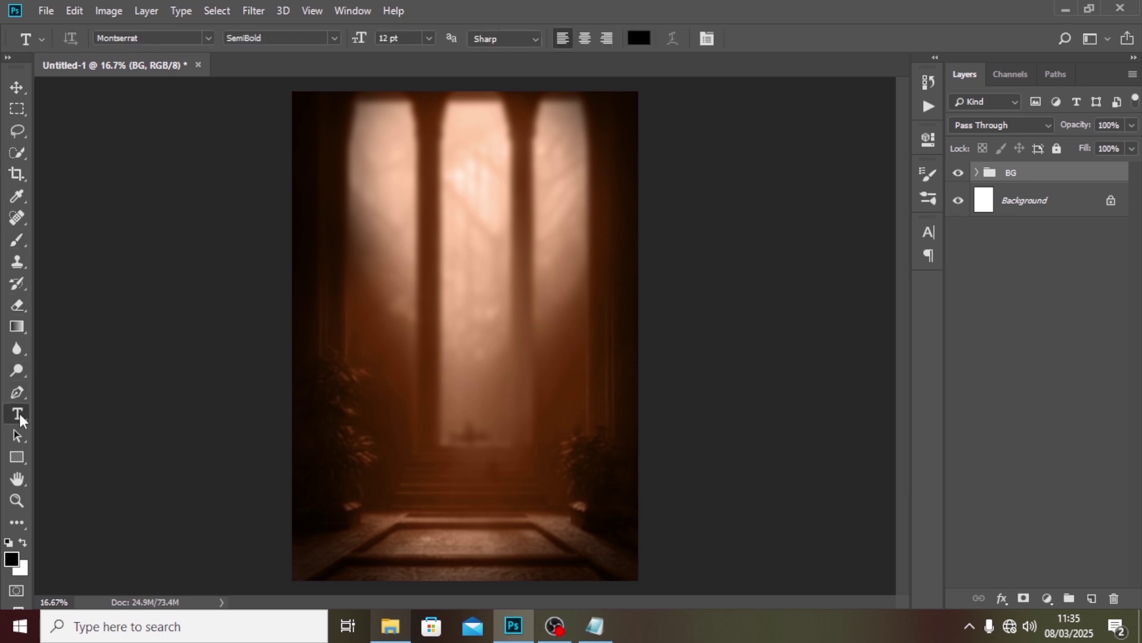
Step: Add an HBD text layer near the top of the windows
left_click(436, 178)
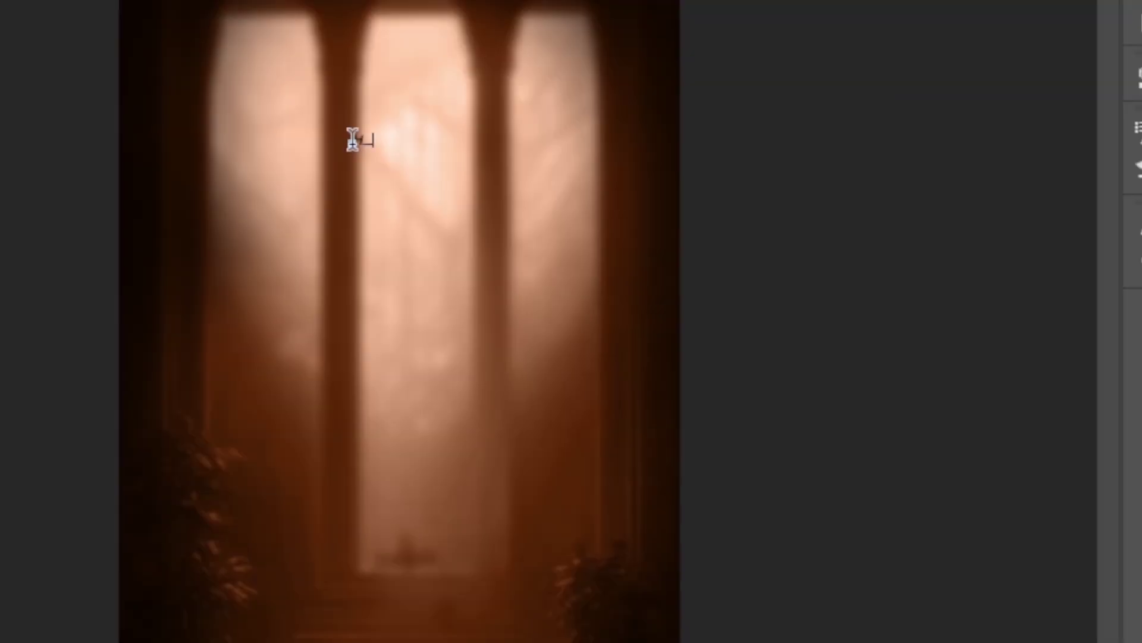
type("D")
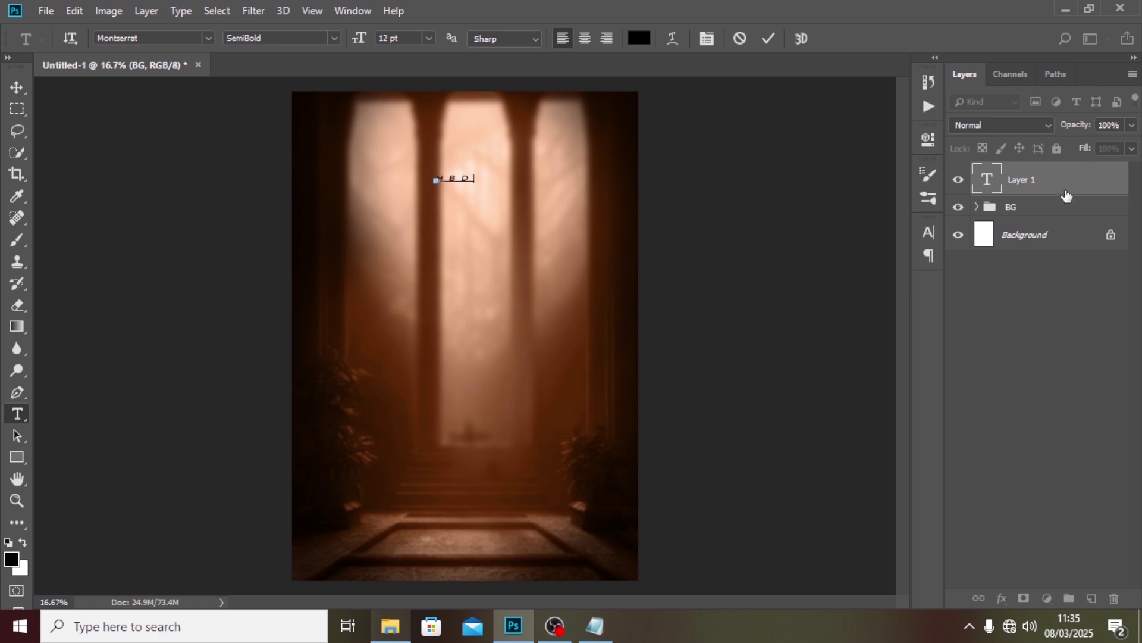
left_click(1066, 196)
Step: Set HBD to Montserrat Black weight with 0 tracking and 120% horizontal scale
left_click(929, 234)
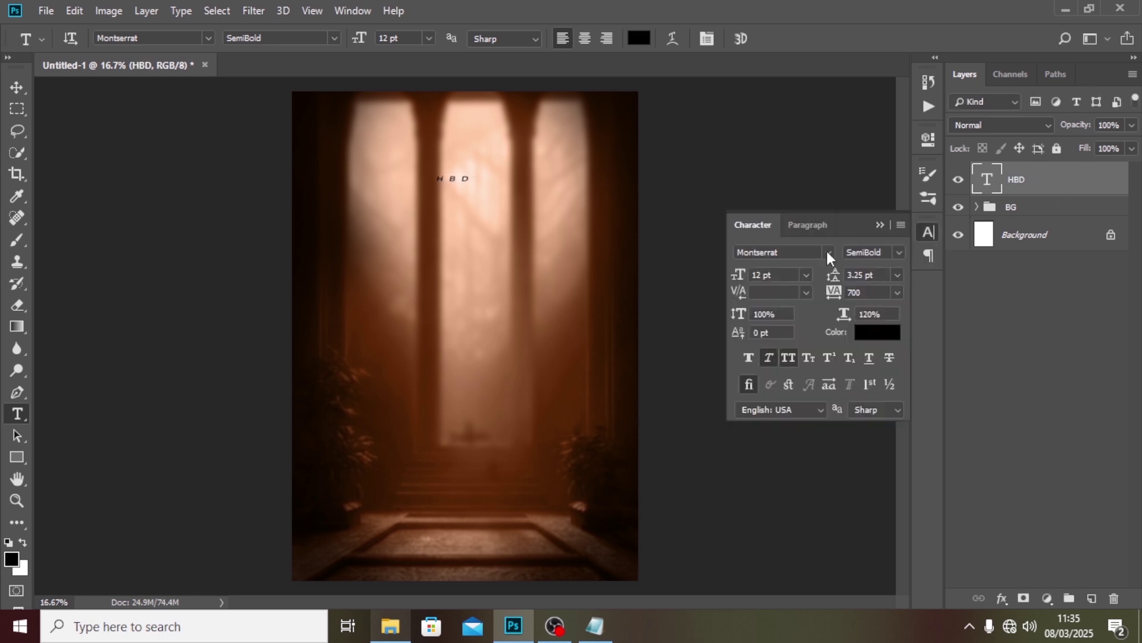
left_click(899, 252)
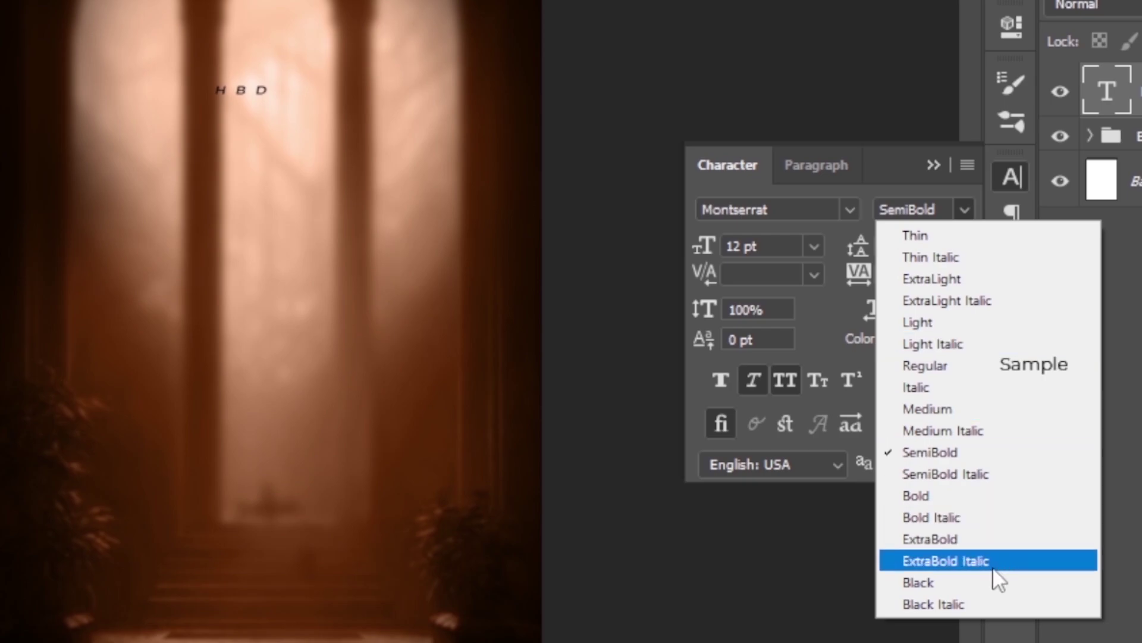
left_click(984, 581)
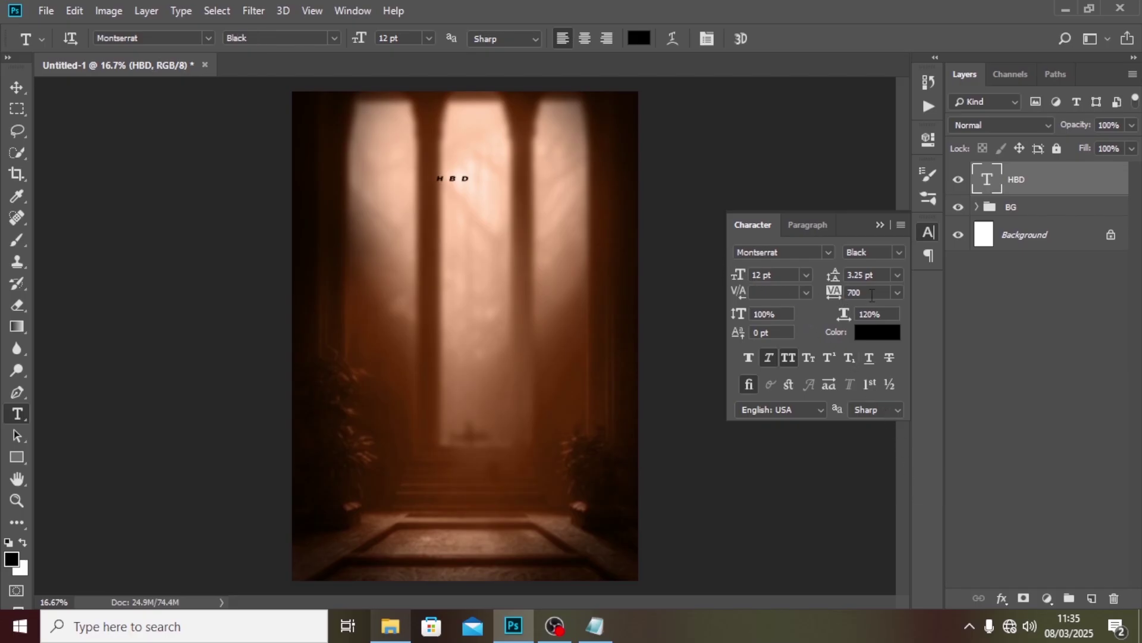
type("0")
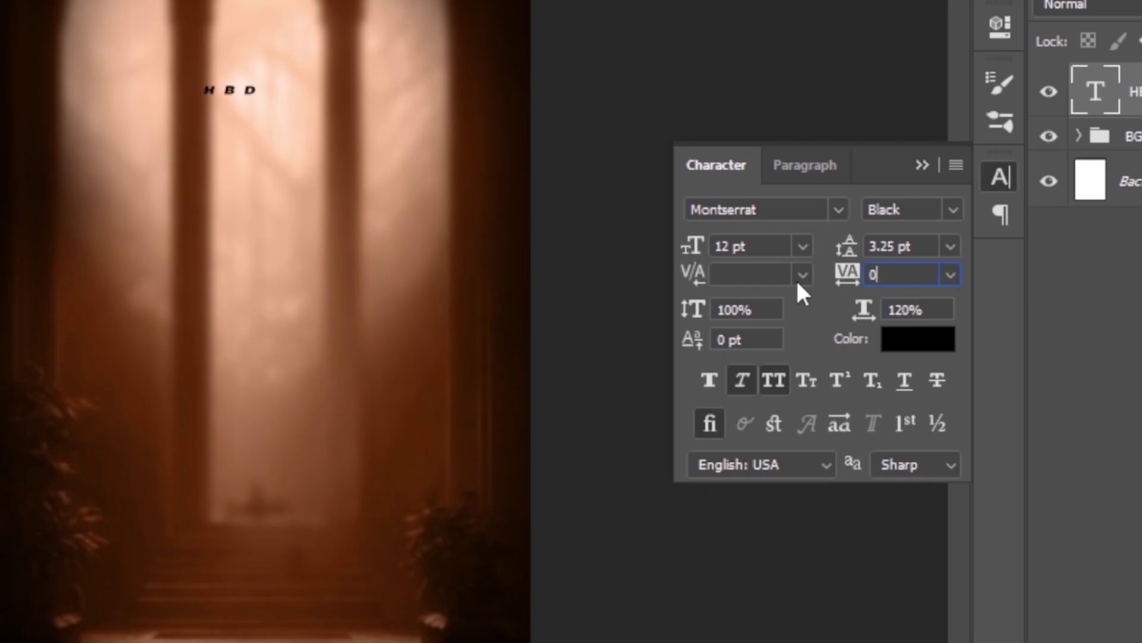
key("Return")
left_click_drag(940, 309, 878, 313)
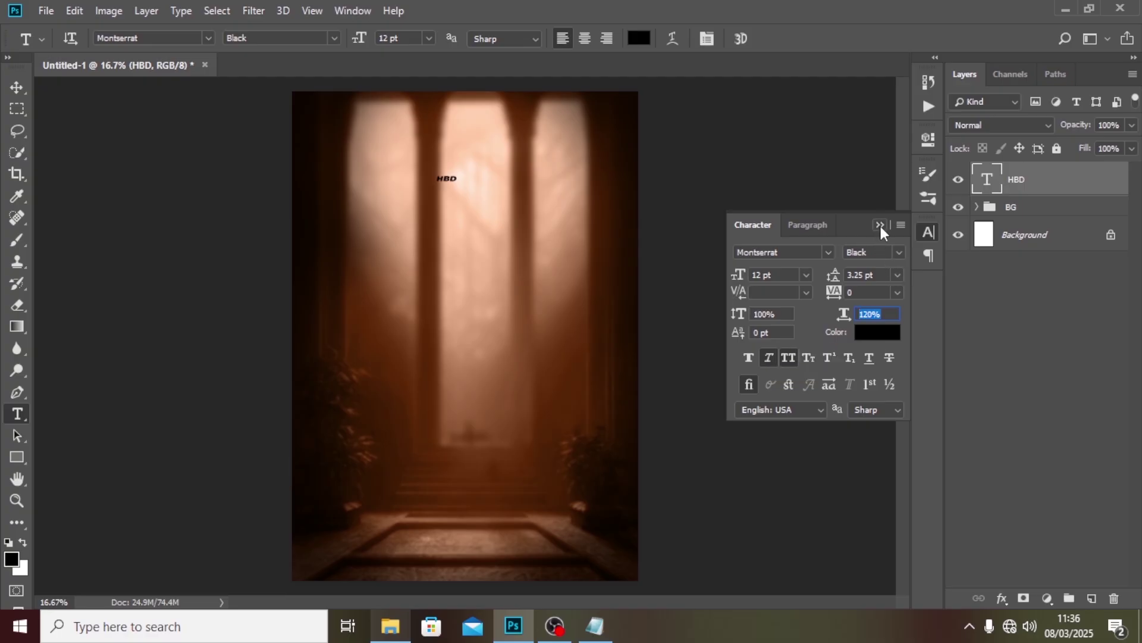
left_click(879, 225)
Step: Show the guide grid and scale HBD to span the top of the poster on the guides
key("ctrl+semicolon")
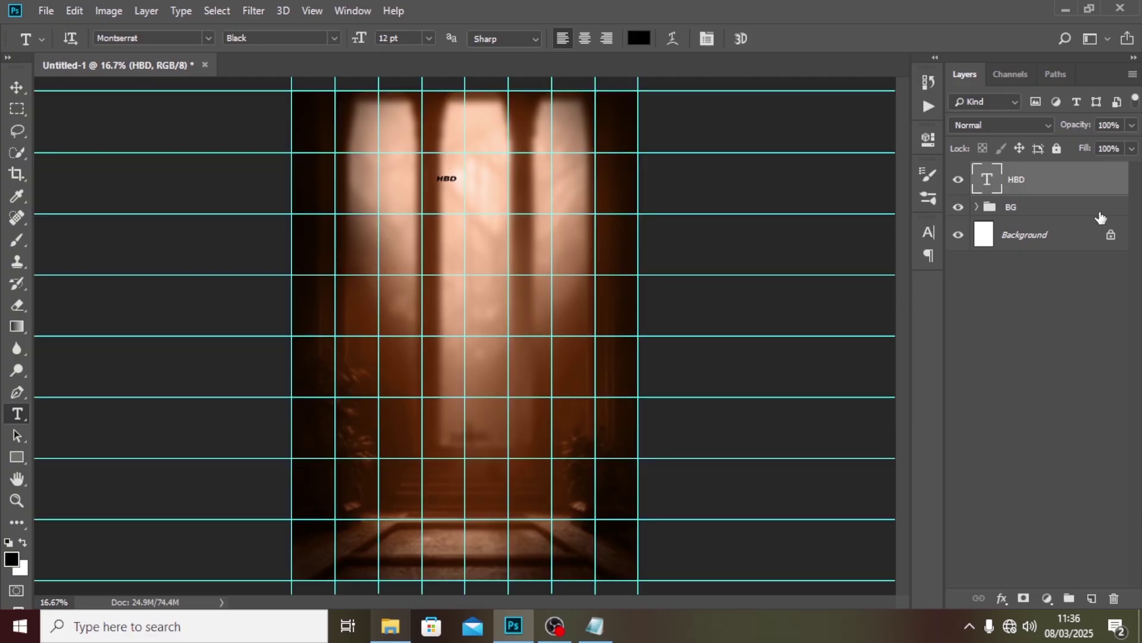
key("ctrl+t")
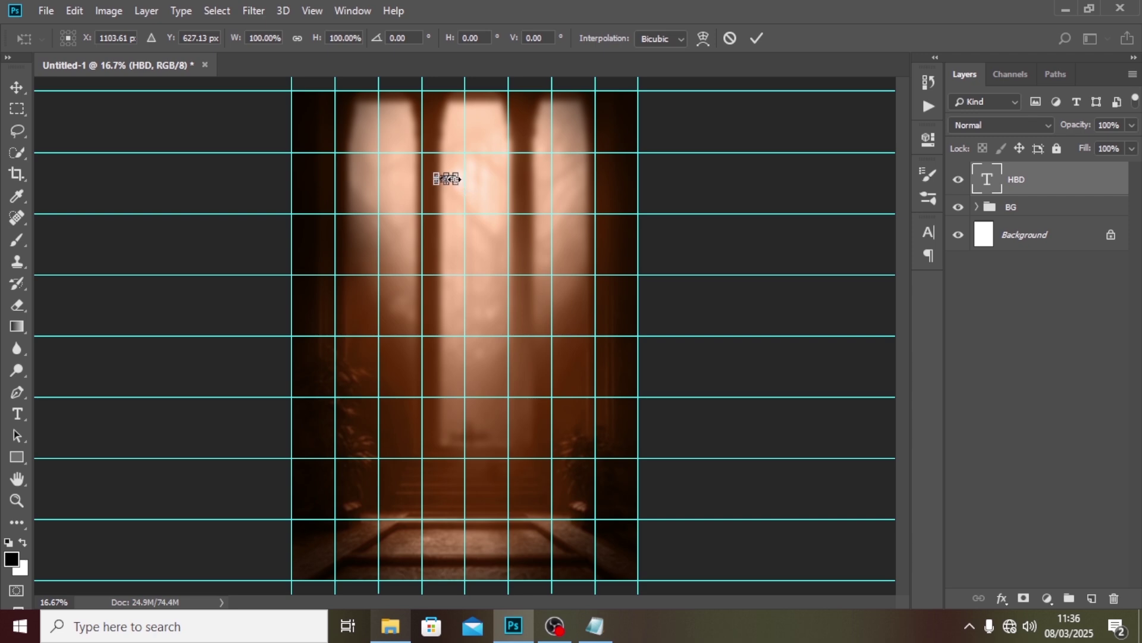
left_click_drag(463, 189, 598, 238)
left_click_drag(516, 207, 522, 219)
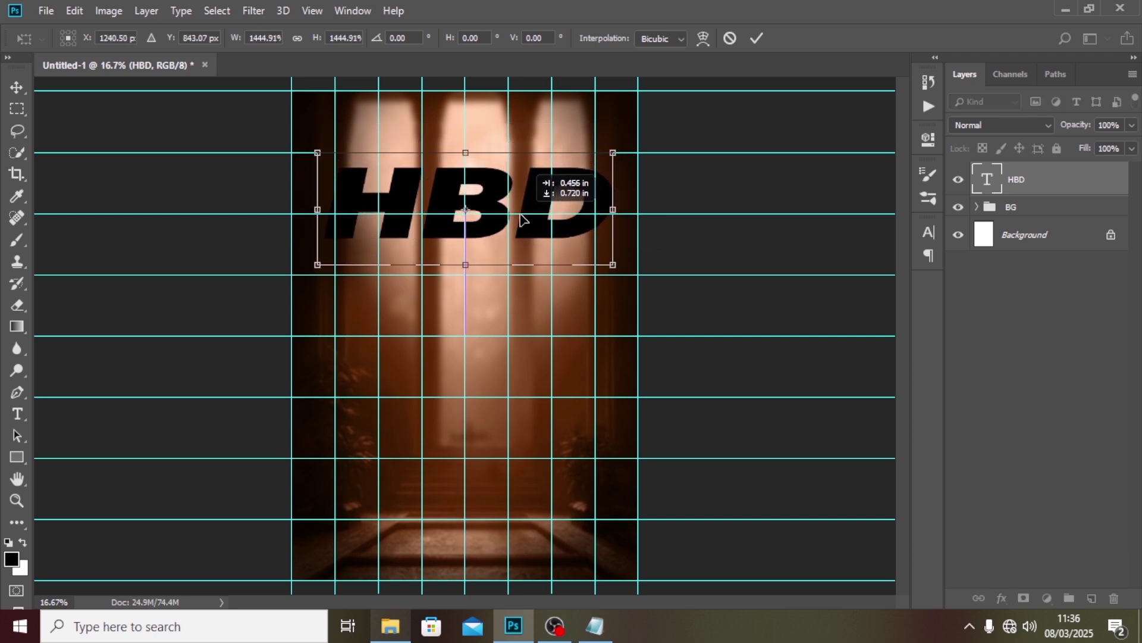
left_click_drag(613, 265, 603, 260)
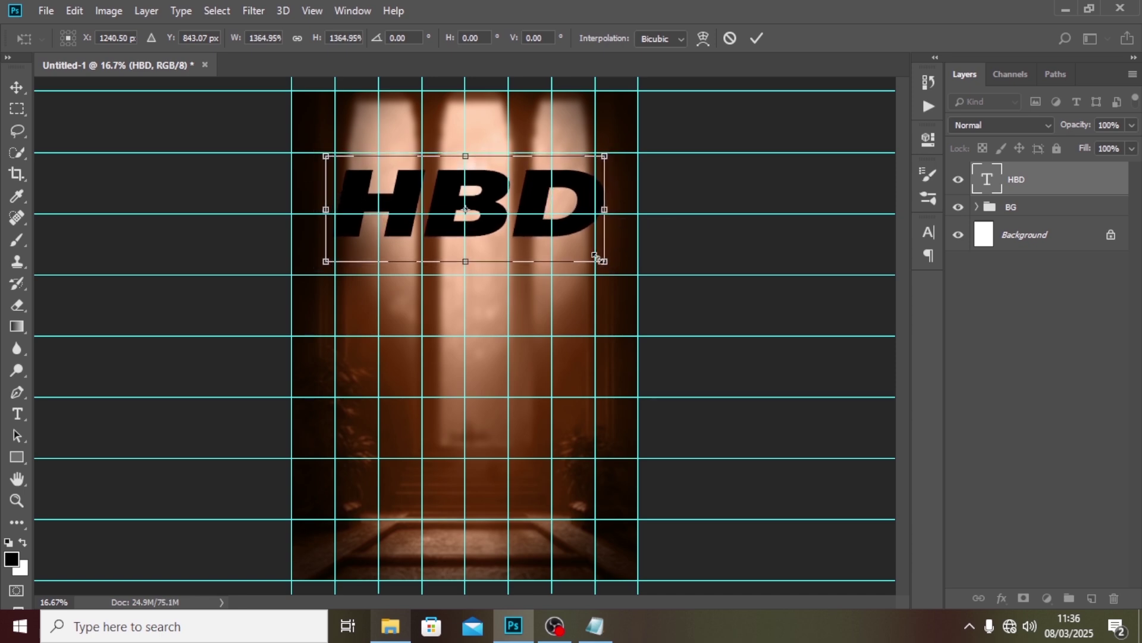
key("Return")
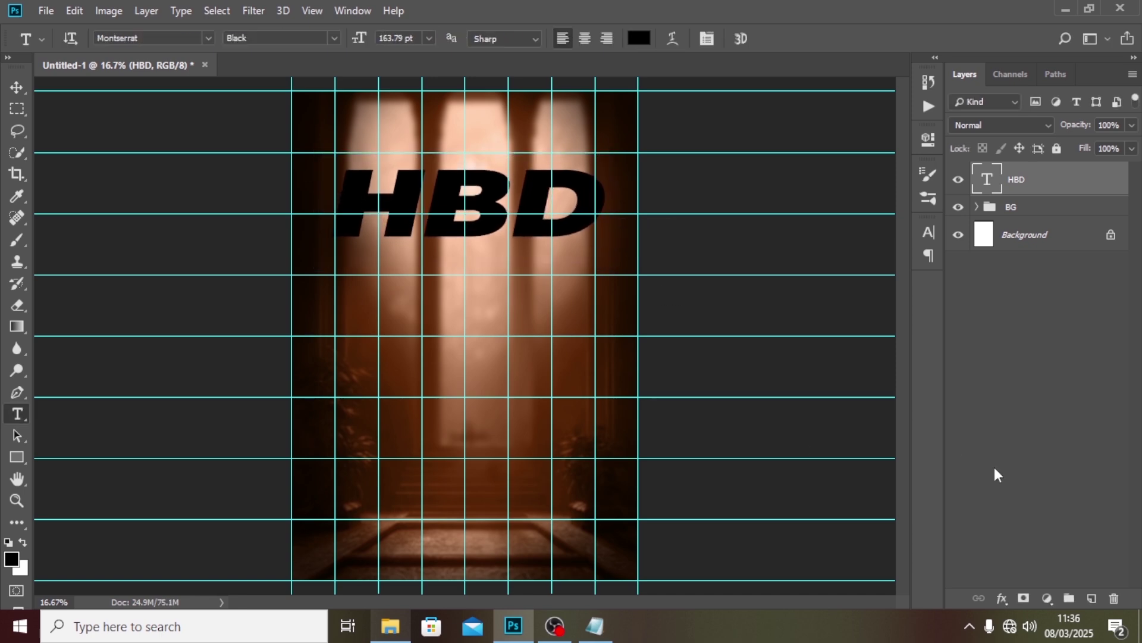
Step: Change the HBD text colour to pure white
left_click(927, 232)
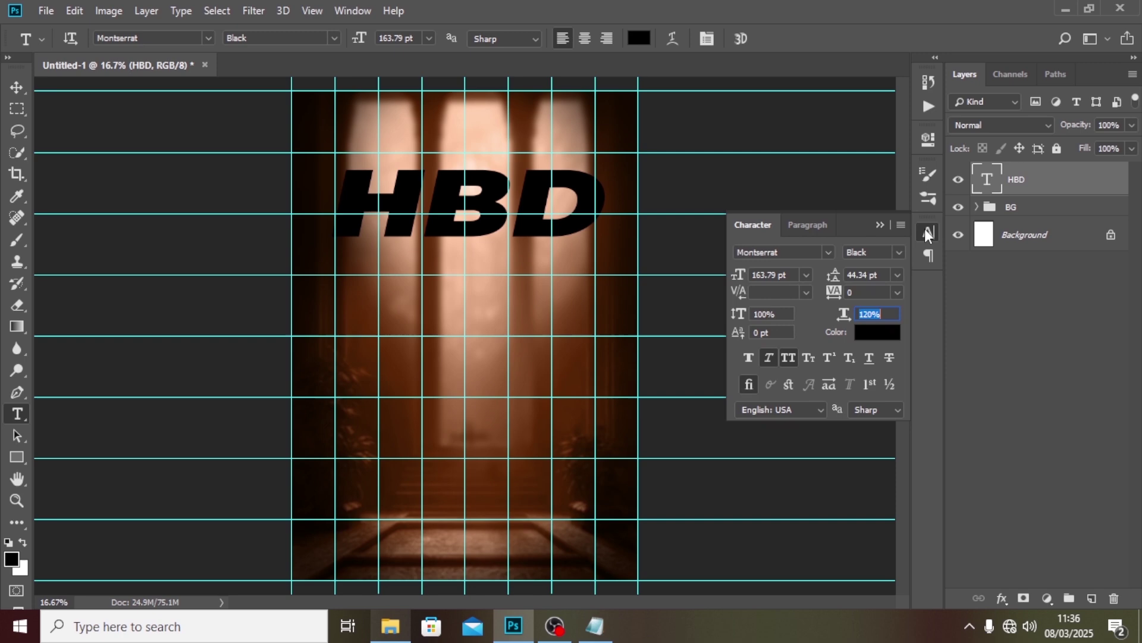
left_click(869, 333)
left_click_drag(445, 154, 308, 113)
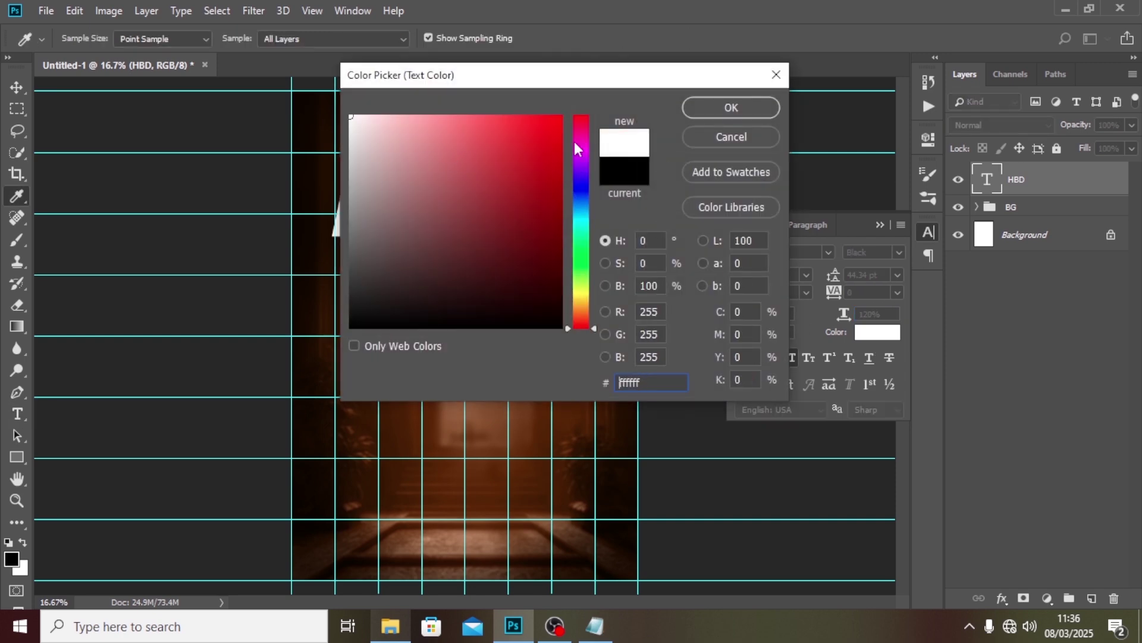
left_click(729, 108)
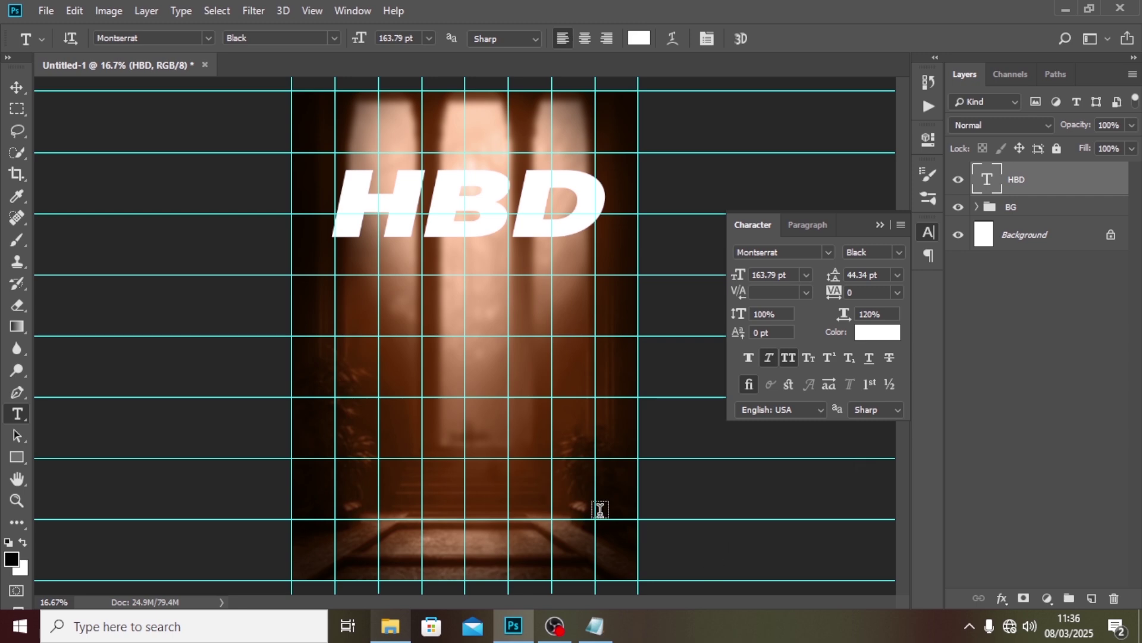
Step: Drag the red cloth image from the poster images folder into the poster
left_click(406, 639)
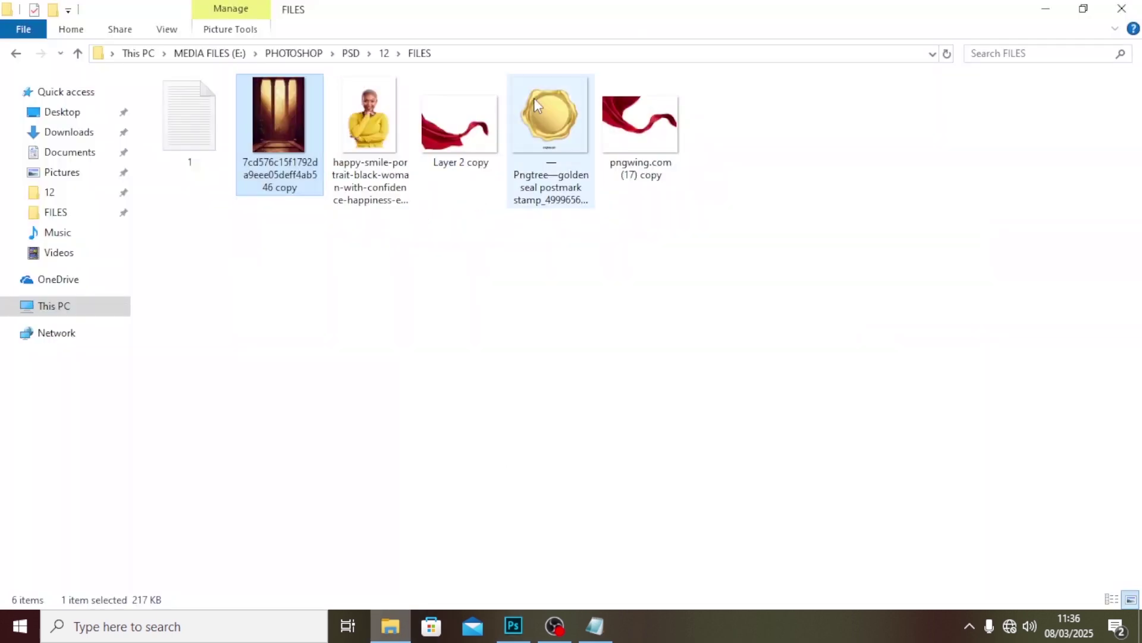
left_click(629, 136)
left_click_drag(630, 128, 165, 16)
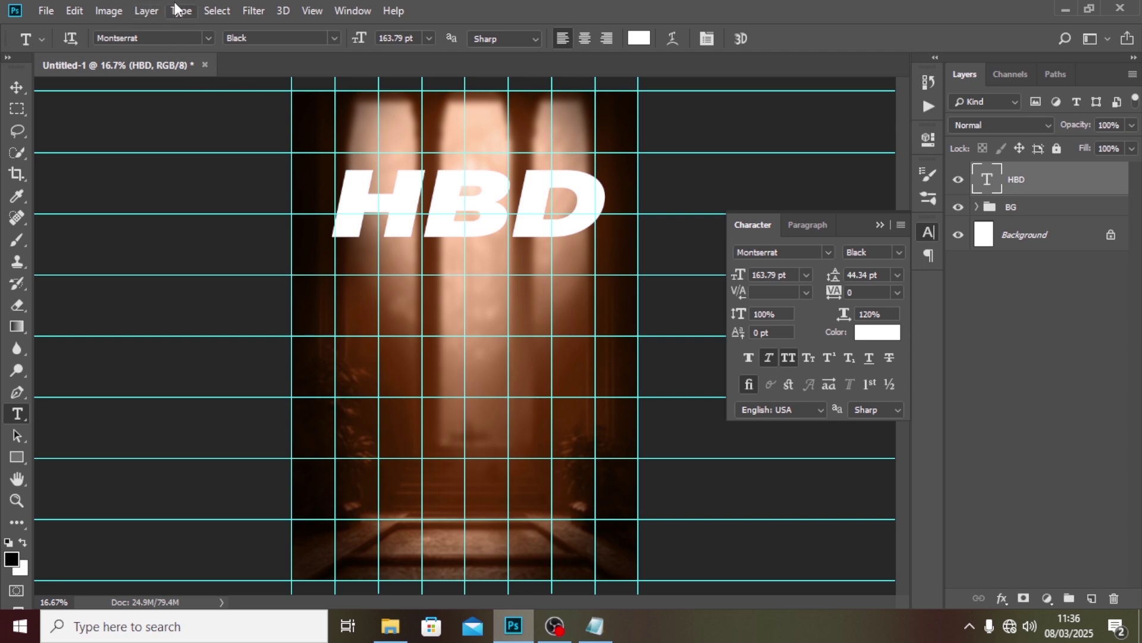
Step: Place the red cloth image (pngwing.com (17) copy) as embedded and enlarge it
left_click(48, 10)
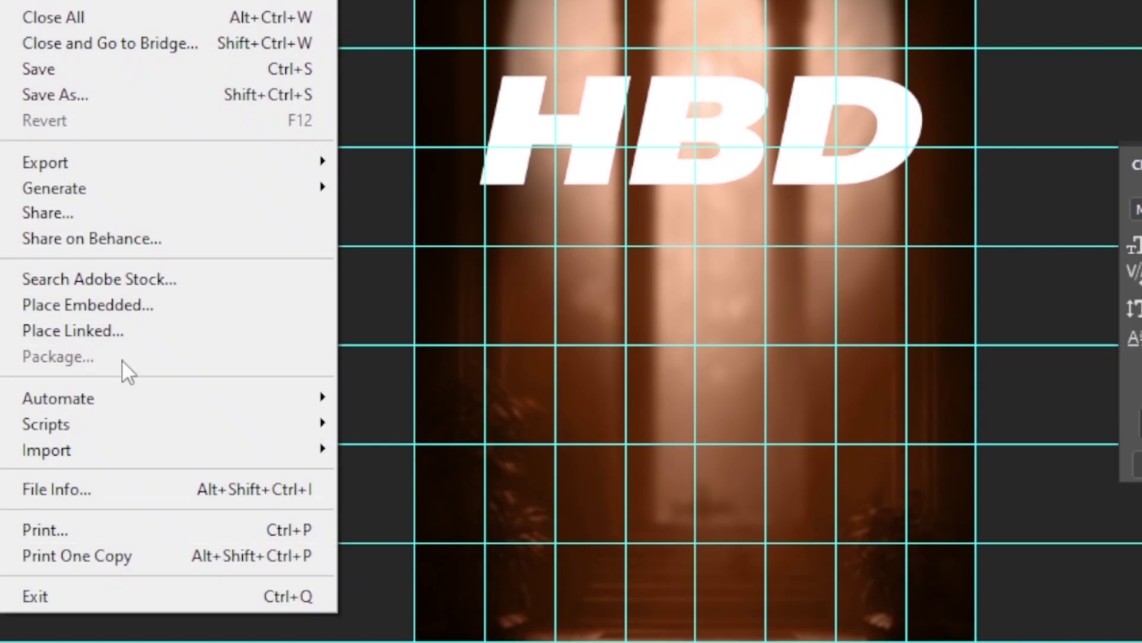
left_click(98, 303)
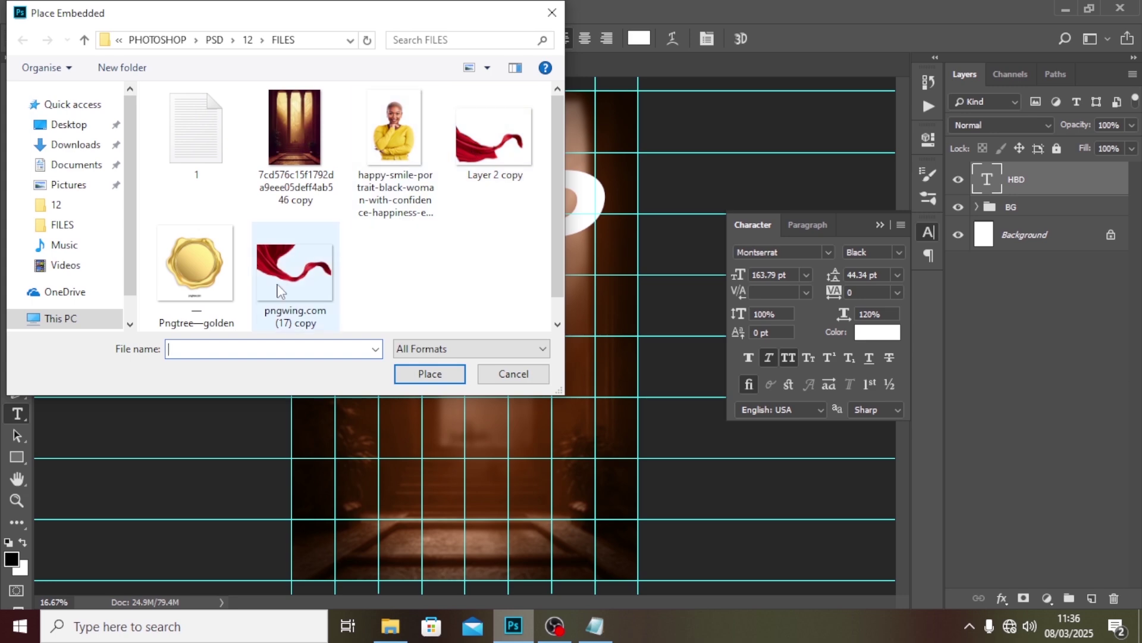
left_click(294, 273)
left_click(430, 373)
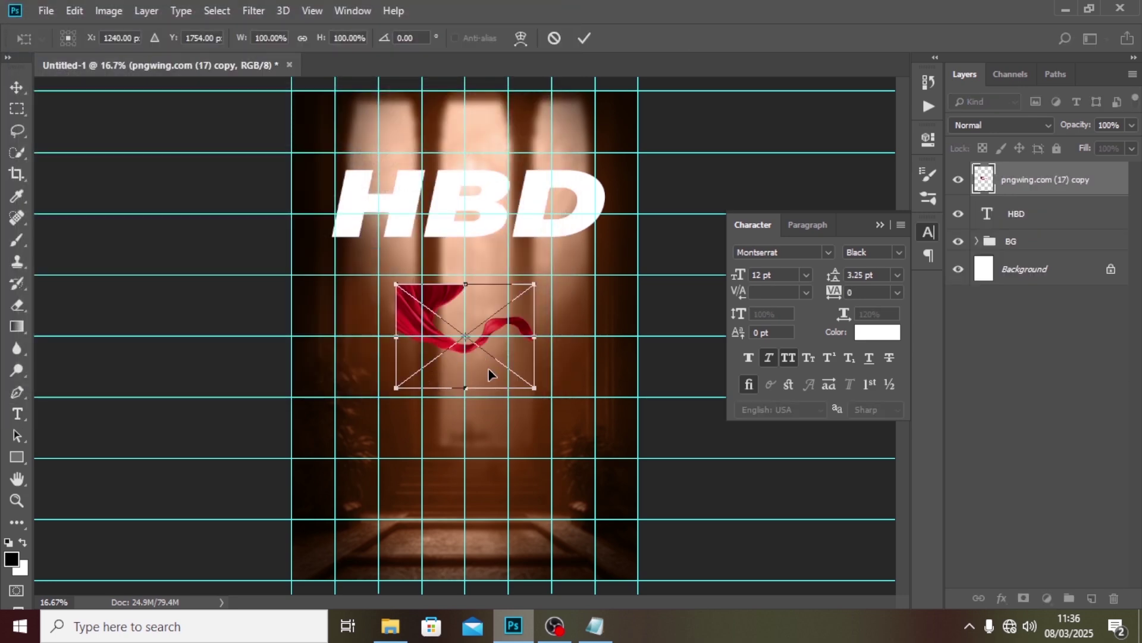
left_click_drag(533, 388, 699, 511)
Step: Mirror the cloth using the vertical and horizontal flip transform options
right_click(511, 334)
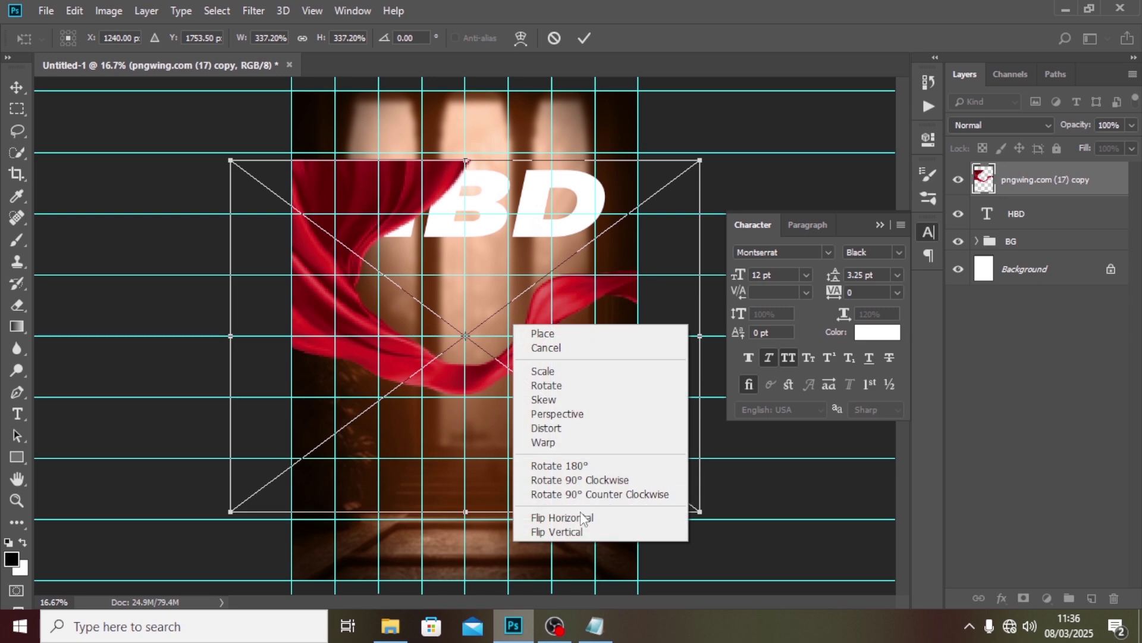
left_click(570, 531)
right_click(510, 377)
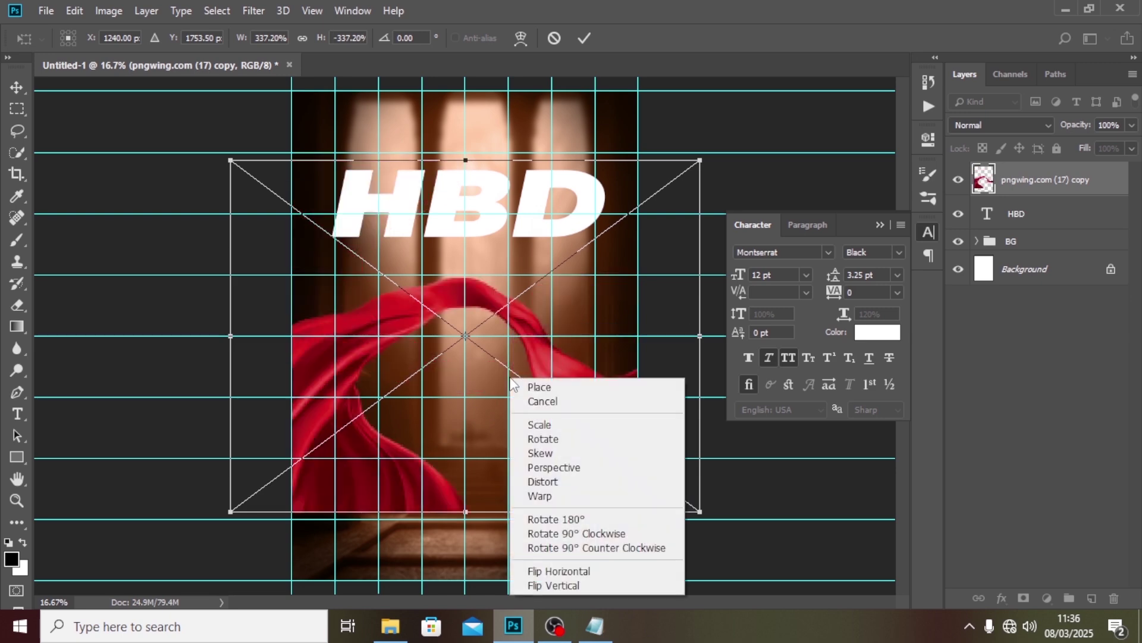
left_click(565, 571)
right_click(512, 432)
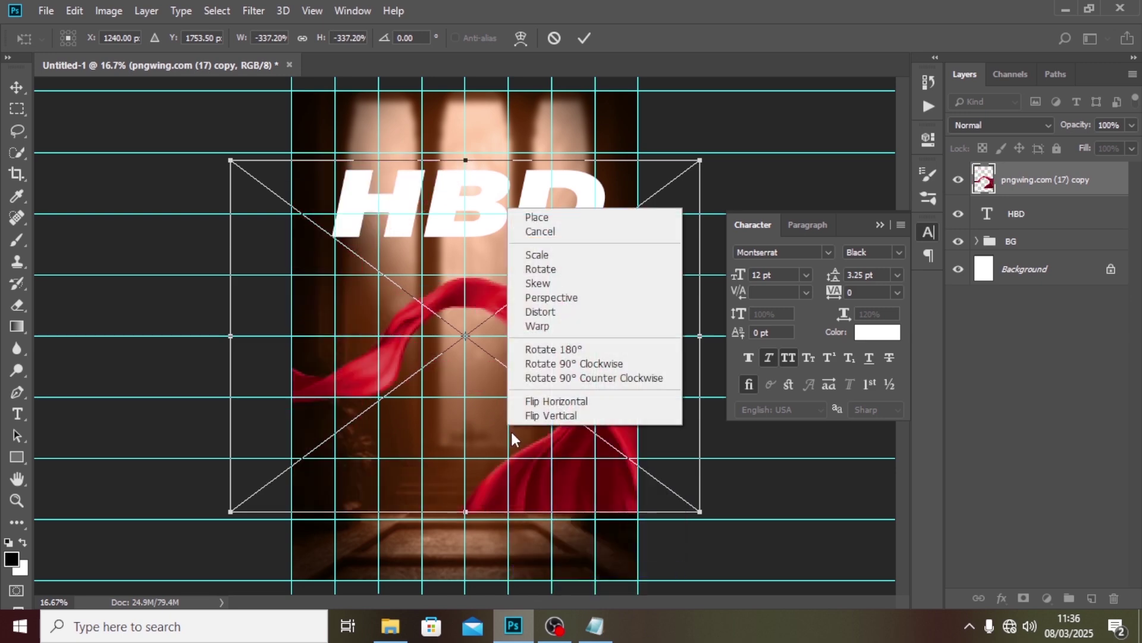
left_click(566, 417)
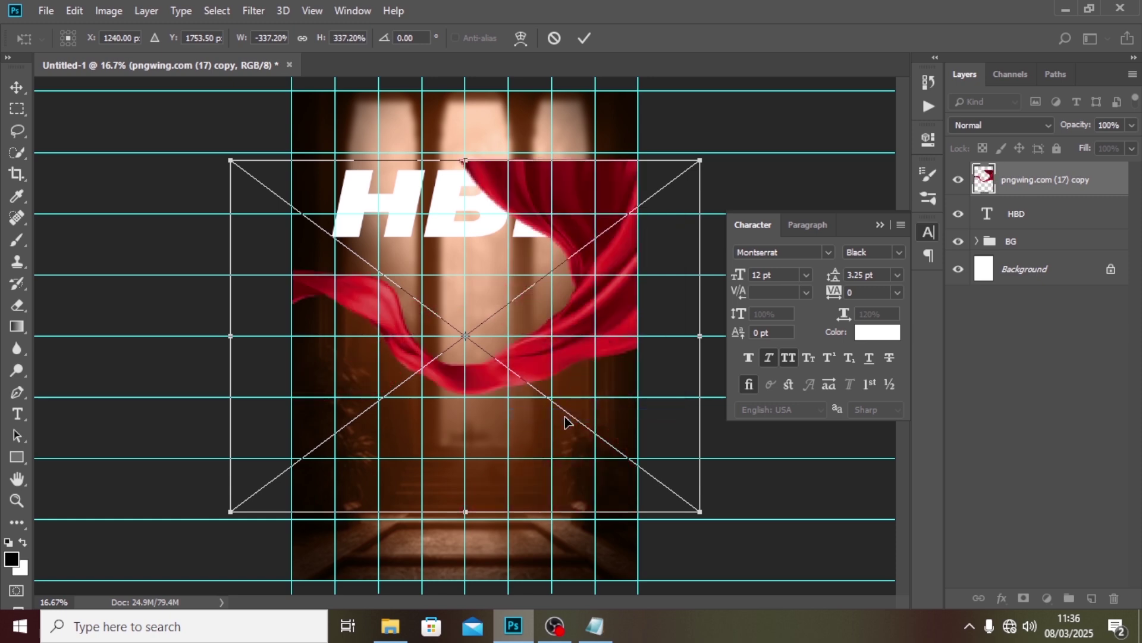
Step: Move the cloth to the poster's top edge, enlarged to about 367%, and apply
left_click_drag(541, 329, 565, 121)
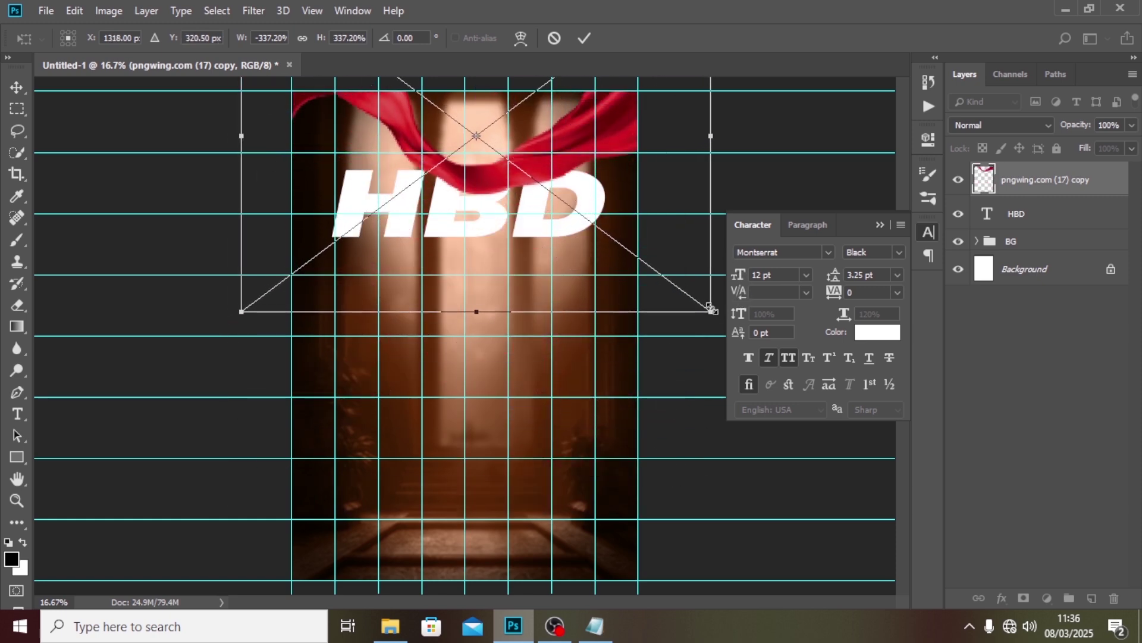
left_click_drag(711, 307, 735, 325)
left_click_drag(576, 256, 566, 241)
key("Return")
key("t")
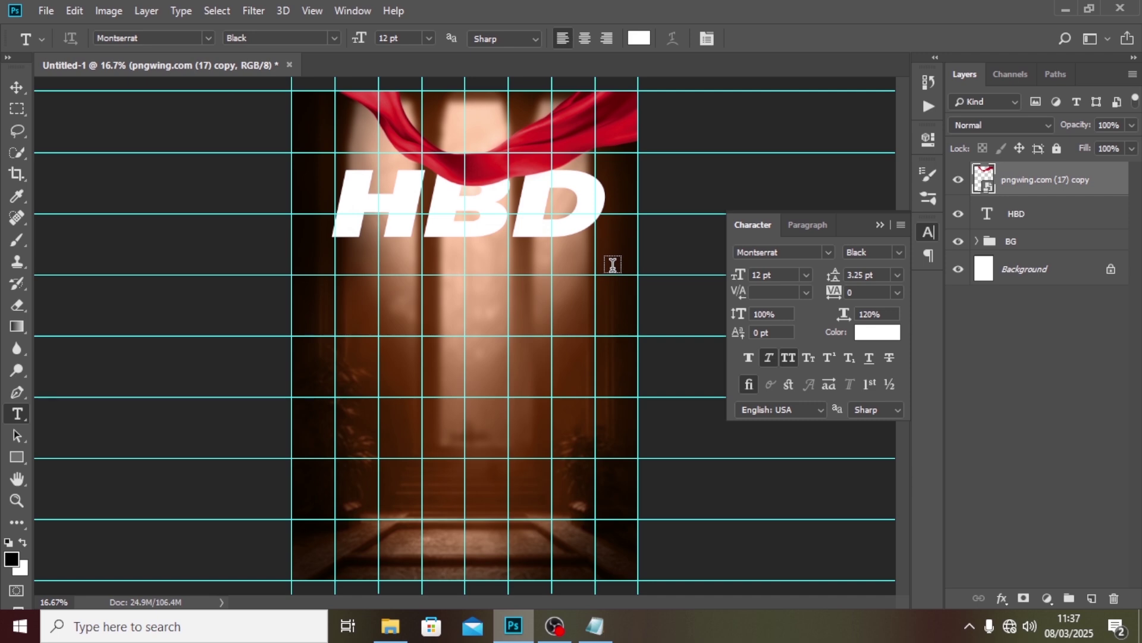
Step: Create a text layer with 'happy birthday' pasted from Notepad
left_click(429, 336)
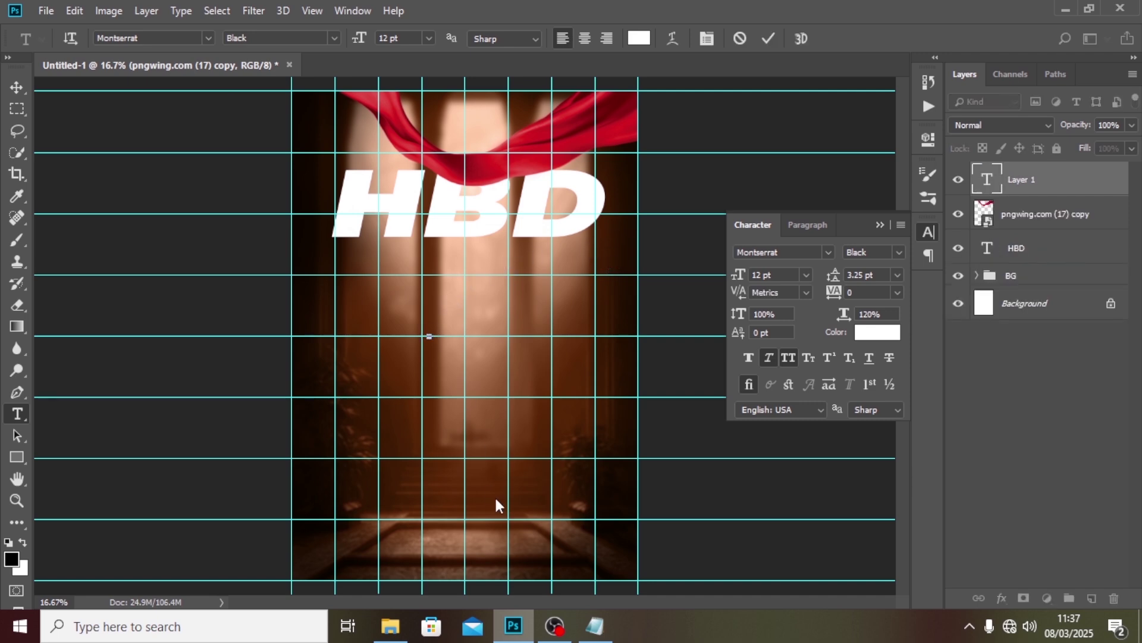
left_click(595, 626)
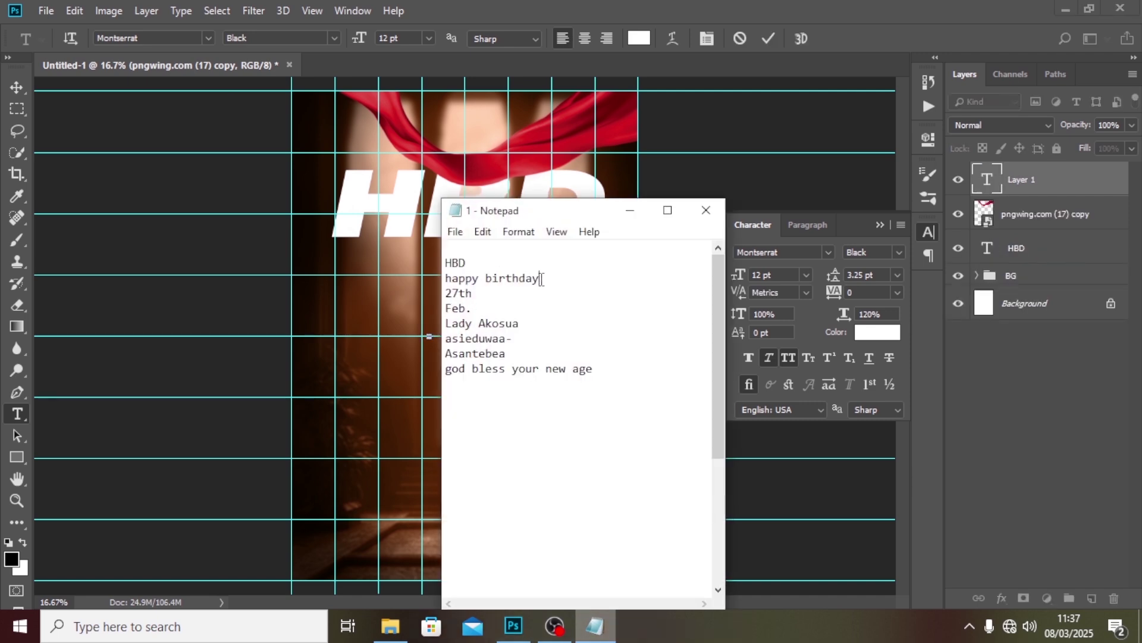
left_click_drag(541, 279, 433, 276)
key("ctrl+c")
key("alt+Tab")
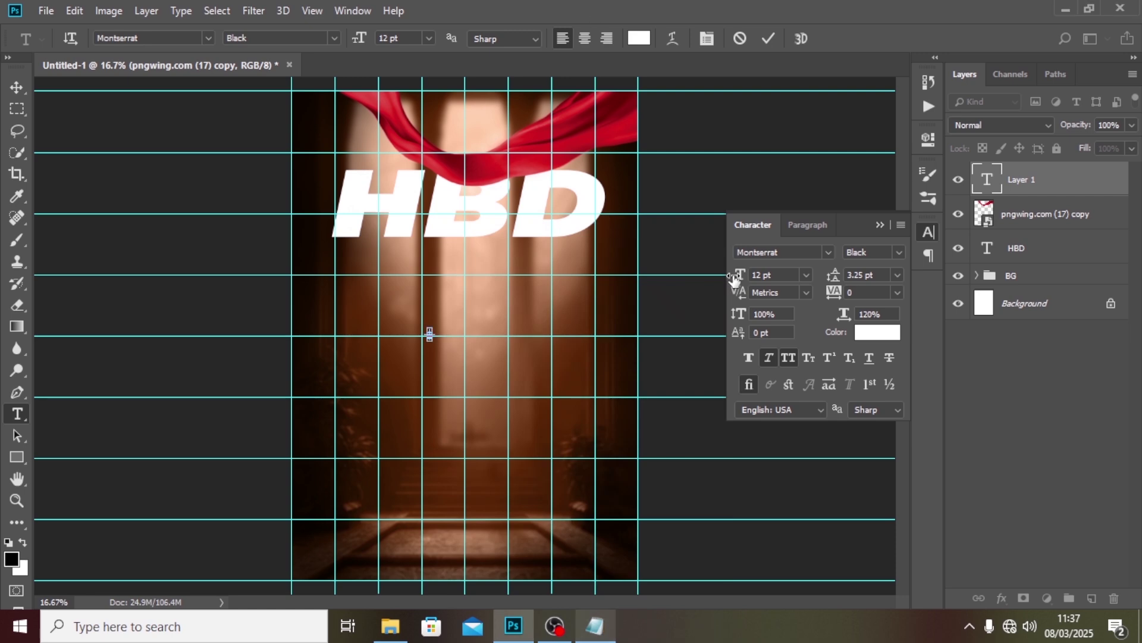
key("ctrl+v")
left_click(1003, 189)
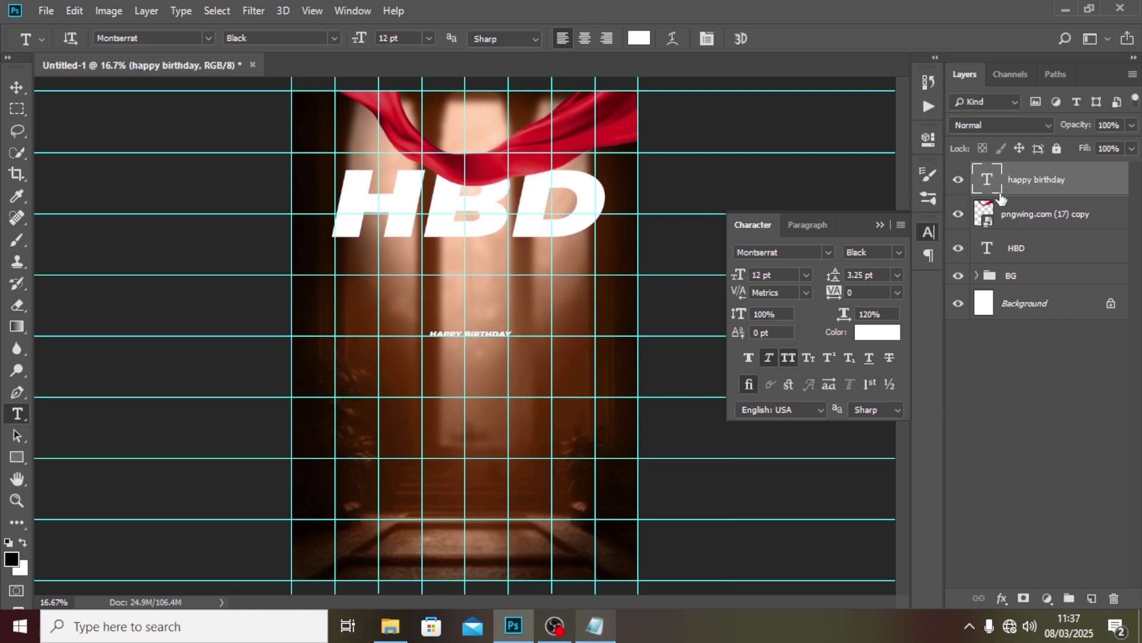
Step: Move the HAPPY BIRTHDAY text up to sit just above HBD
key("v")
left_click_drag(492, 319, 488, 184)
key("ctrl+z")
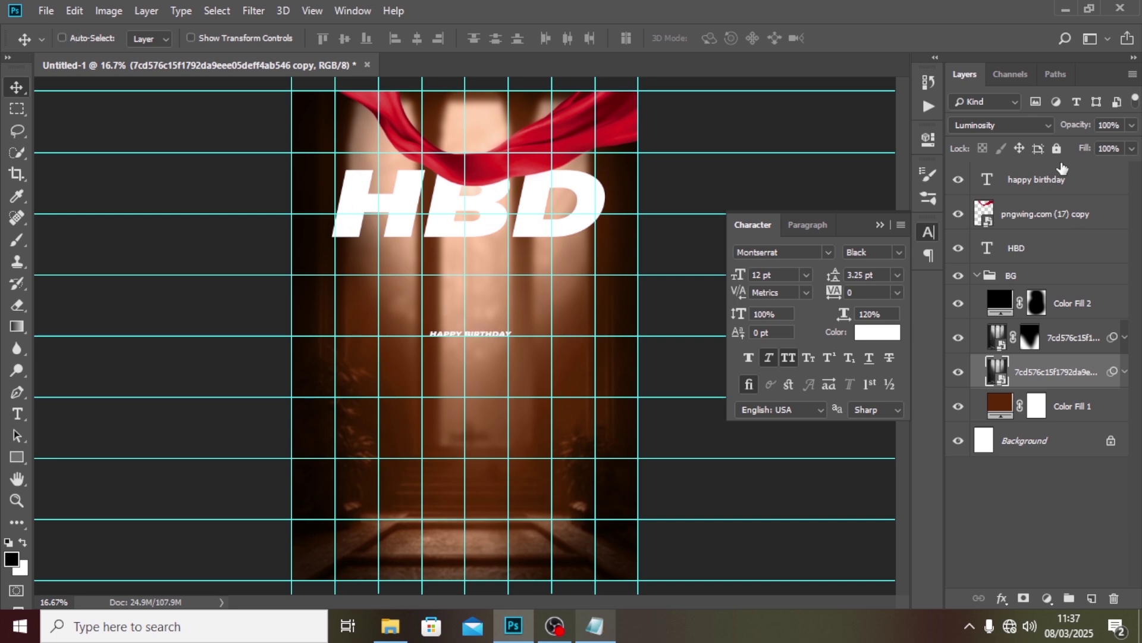
left_click(1048, 182)
left_click_drag(495, 304, 481, 133)
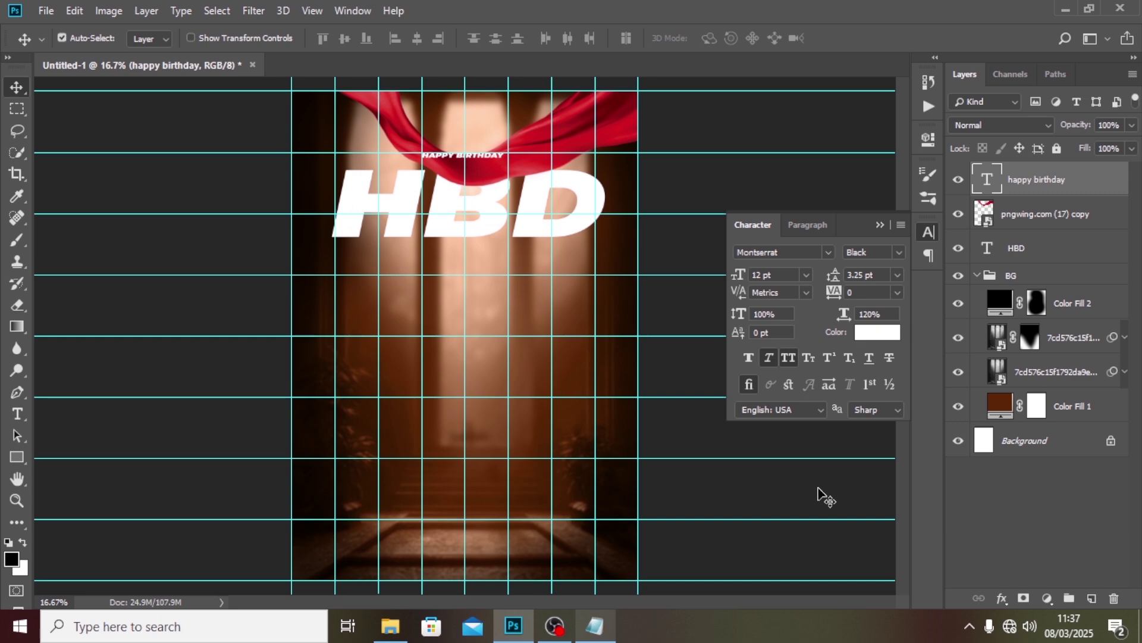
Step: Enlarge HAPPY BIRTHDAY to about 235% and set its tracking to 400
key("ctrl+t")
left_click(506, 155)
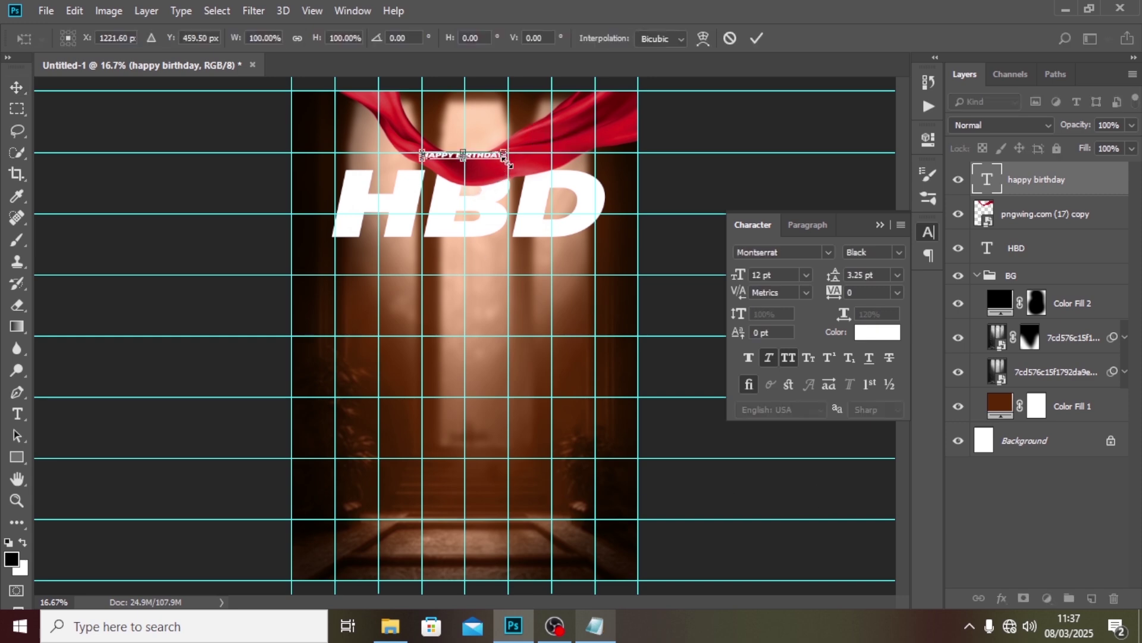
left_click_drag(507, 162, 561, 181)
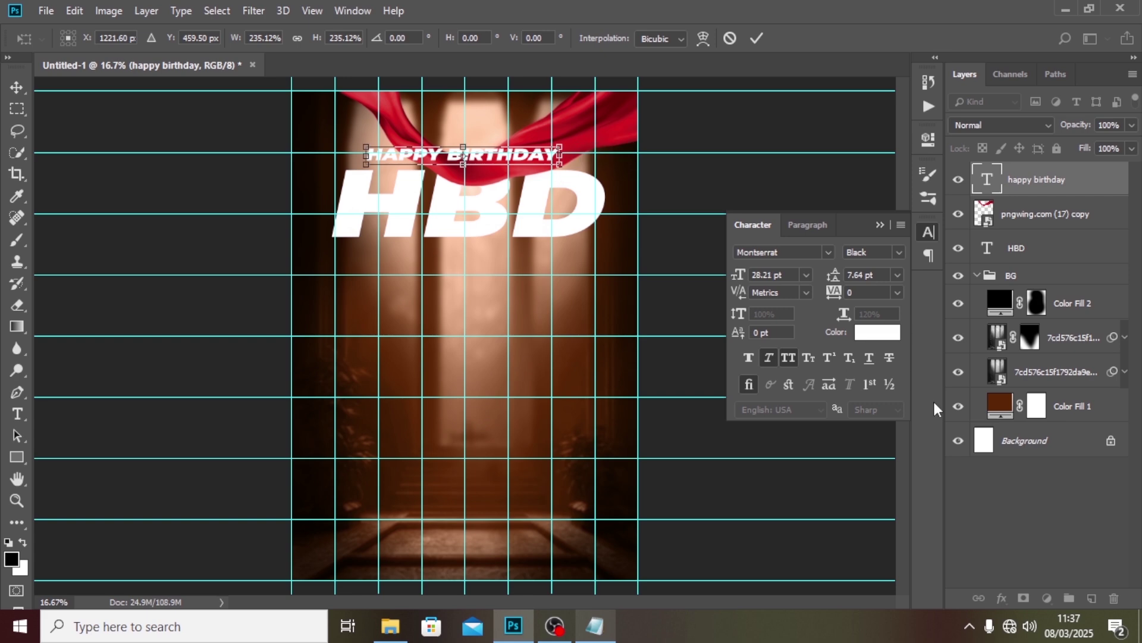
key("Return")
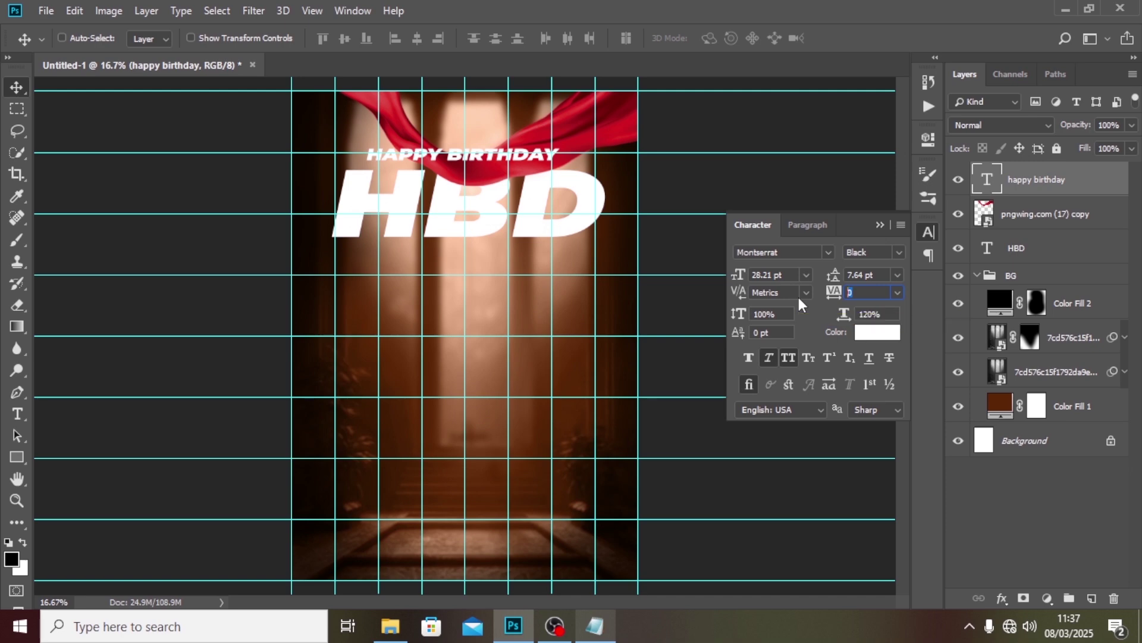
type("400")
key("Return")
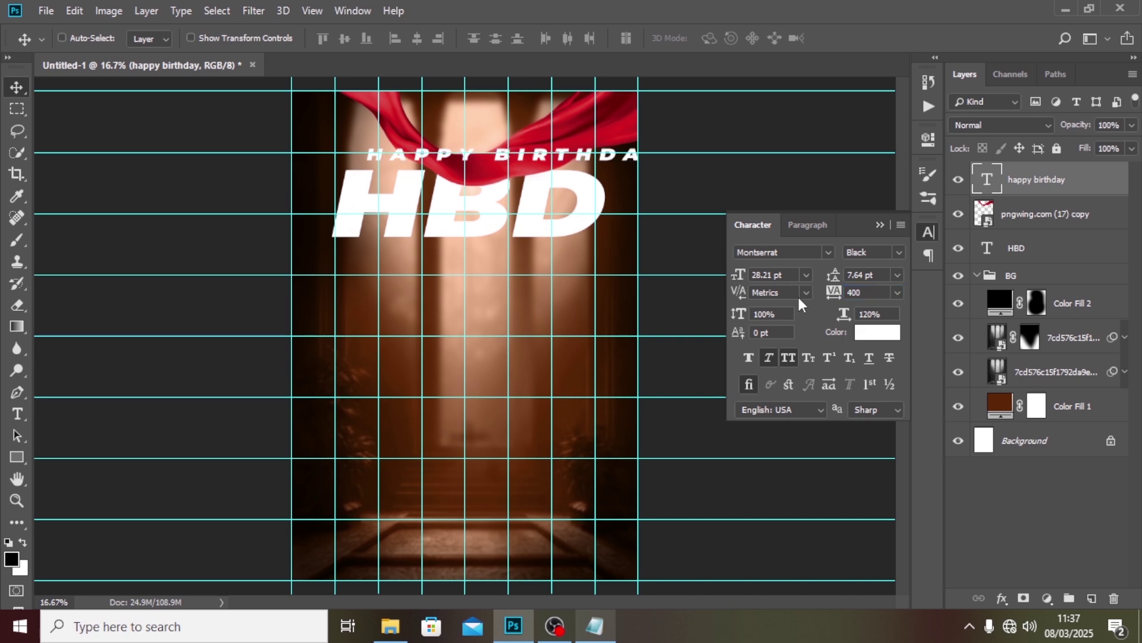
Step: Shrink HAPPY BIRTHDAY to 21.45 pt and nudge it centred just above HBD
key("ctrl+t")
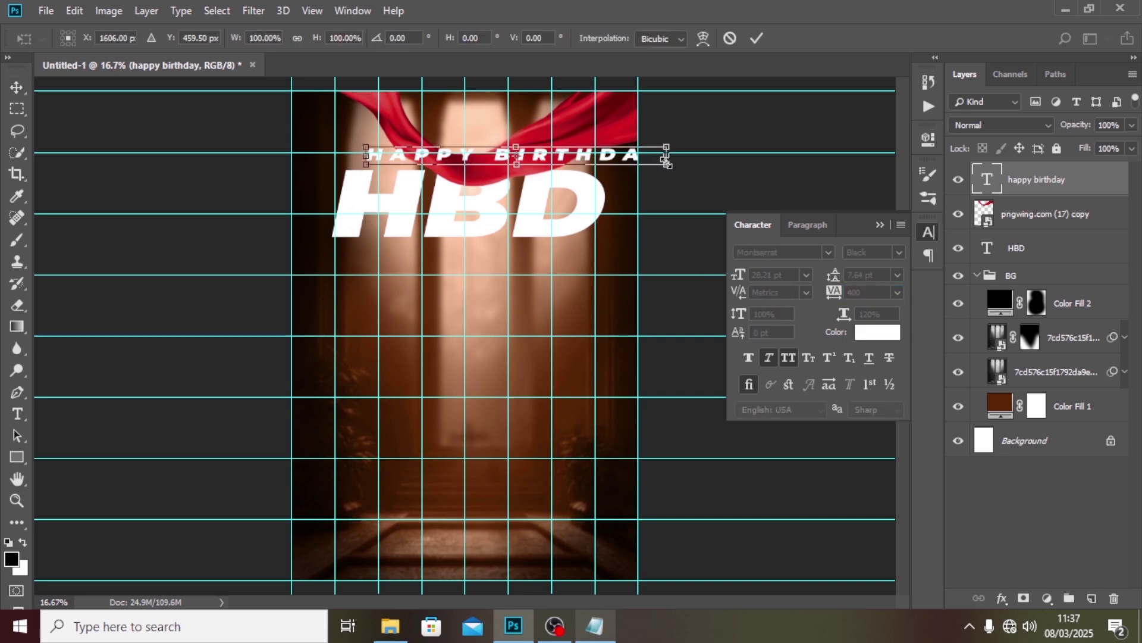
left_click_drag(658, 145, 595, 143)
key("Return")
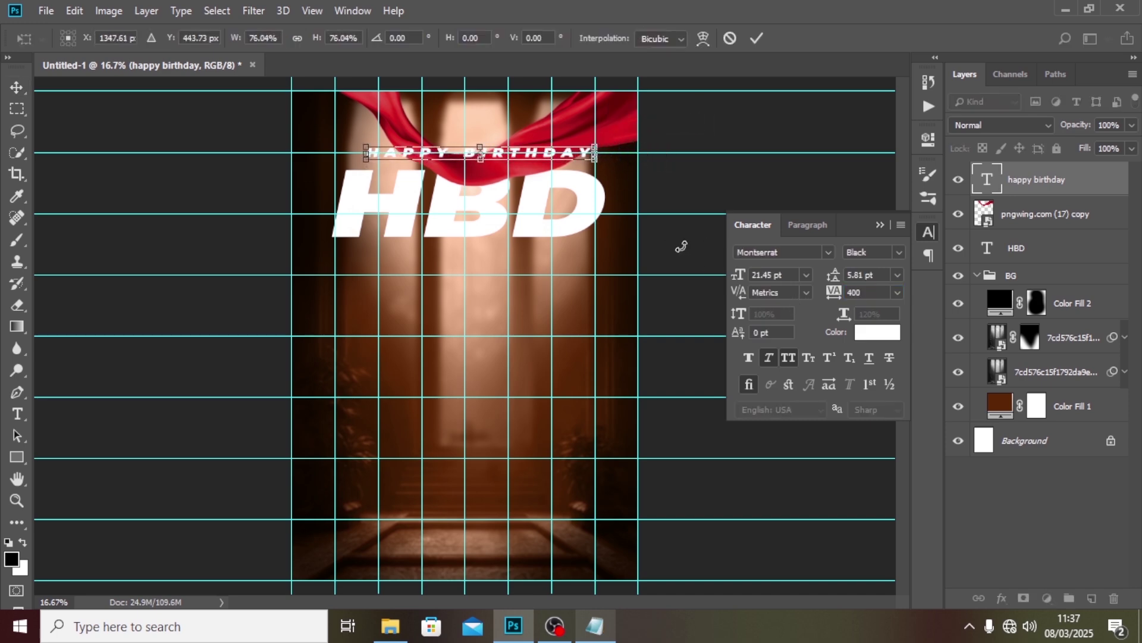
key("shift+Down")
key("shift+Down")
key("shift+Down")
key("shift+Down")
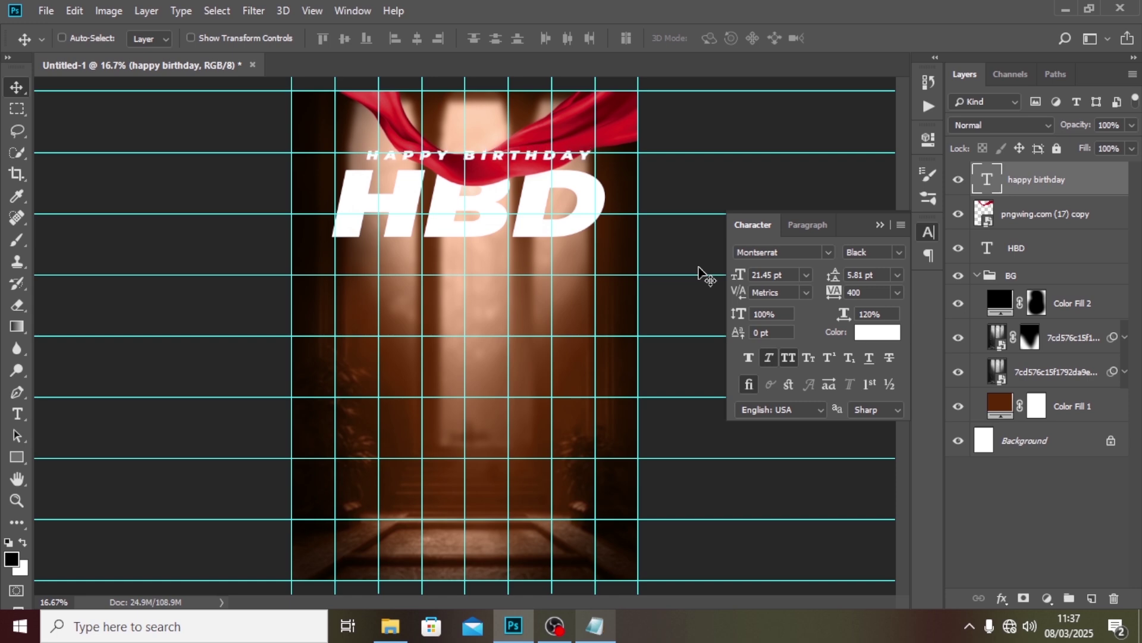
key("ctrl+t")
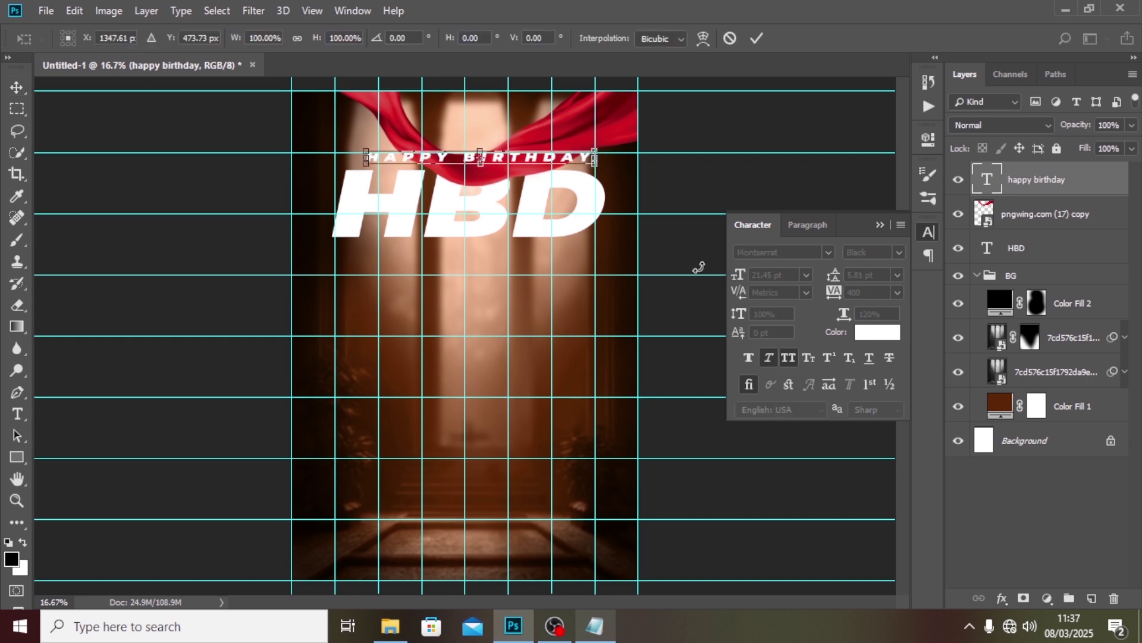
key("shift+Left")
key("shift+Left")
key("shift+Left")
key("shift+Left")
key("shift+Left")
key("shift+Left")
key("shift+Left")
key("shift+Left")
key("shift+Left")
key("shift+Left")
key("shift+Left")
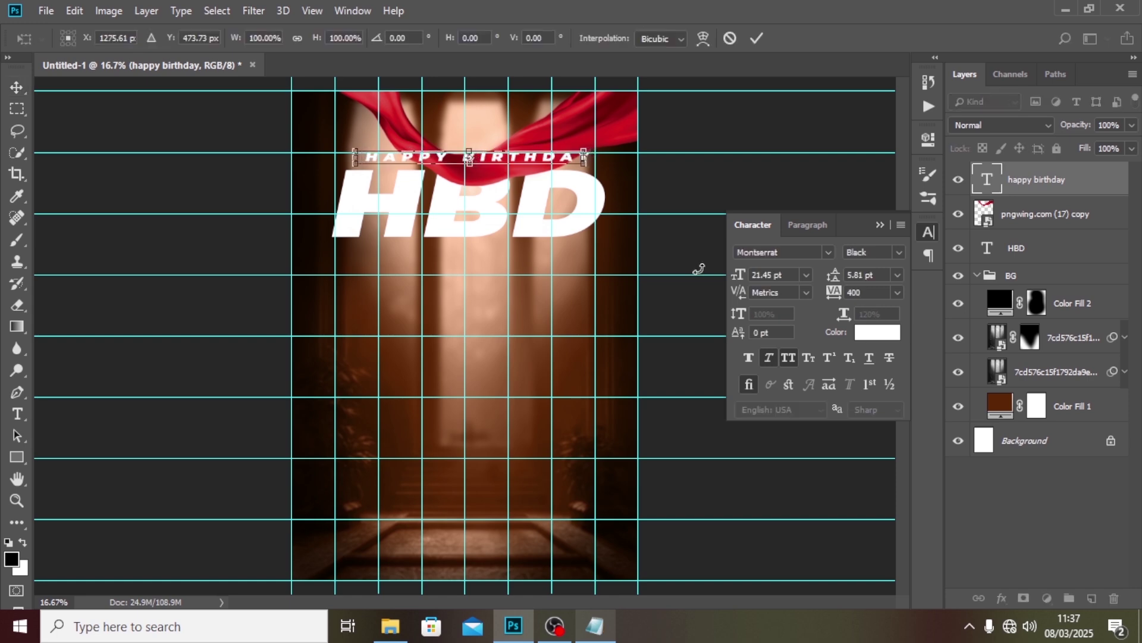
key("Left")
key("Left")
key("Left")
key("Left")
key("Left")
key("Left")
key("Left")
key("Return")
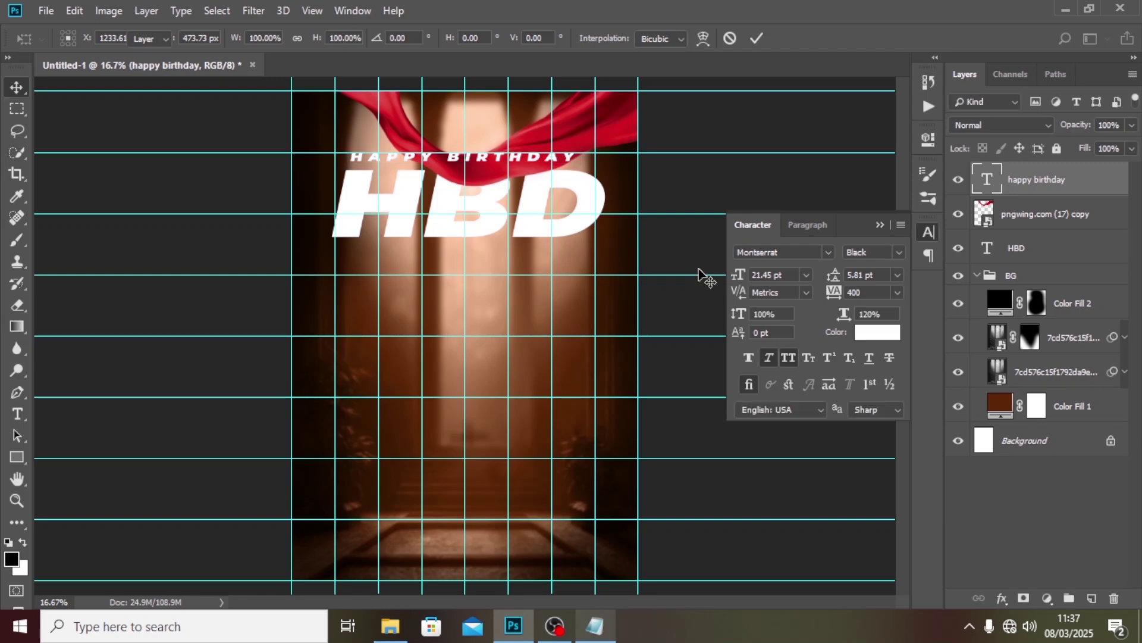
left_click(1034, 250)
key("ctrl+t")
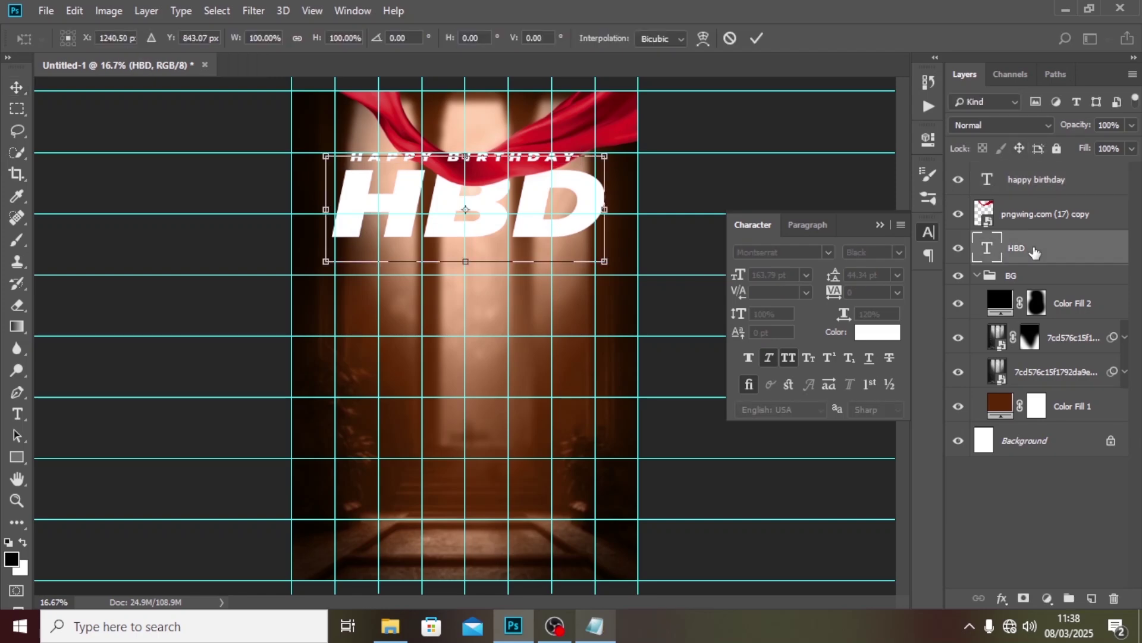
Step: Hide the guides and select the red ribbon, HBD and HAPPY BIRTHDAY layers
key("Return")
key("ctrl+semicolon")
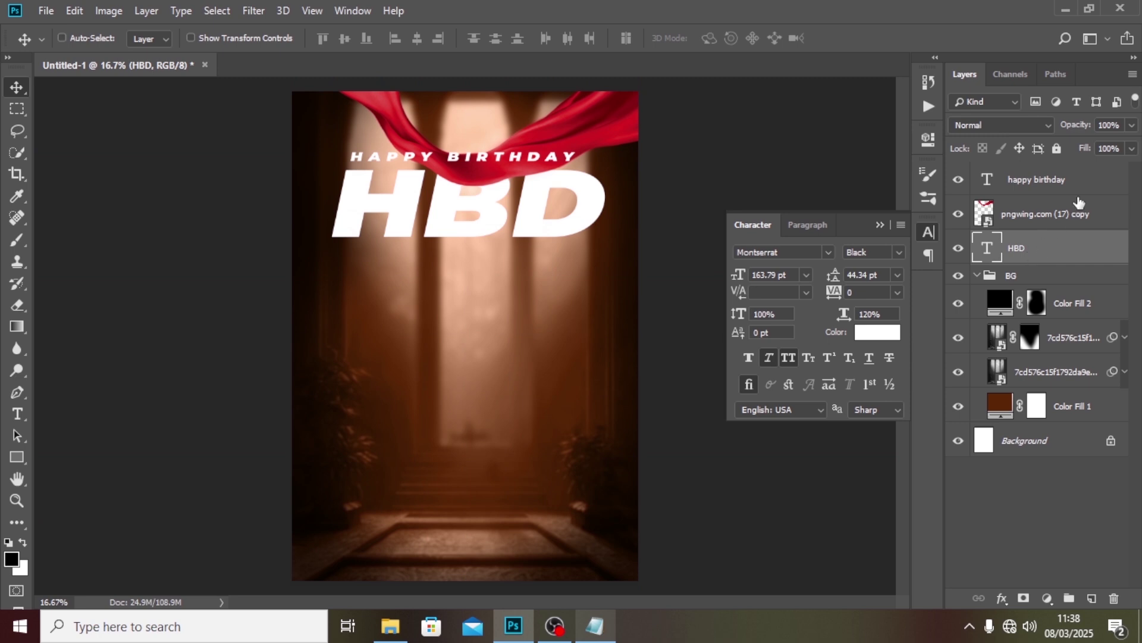
left_click(1051, 214)
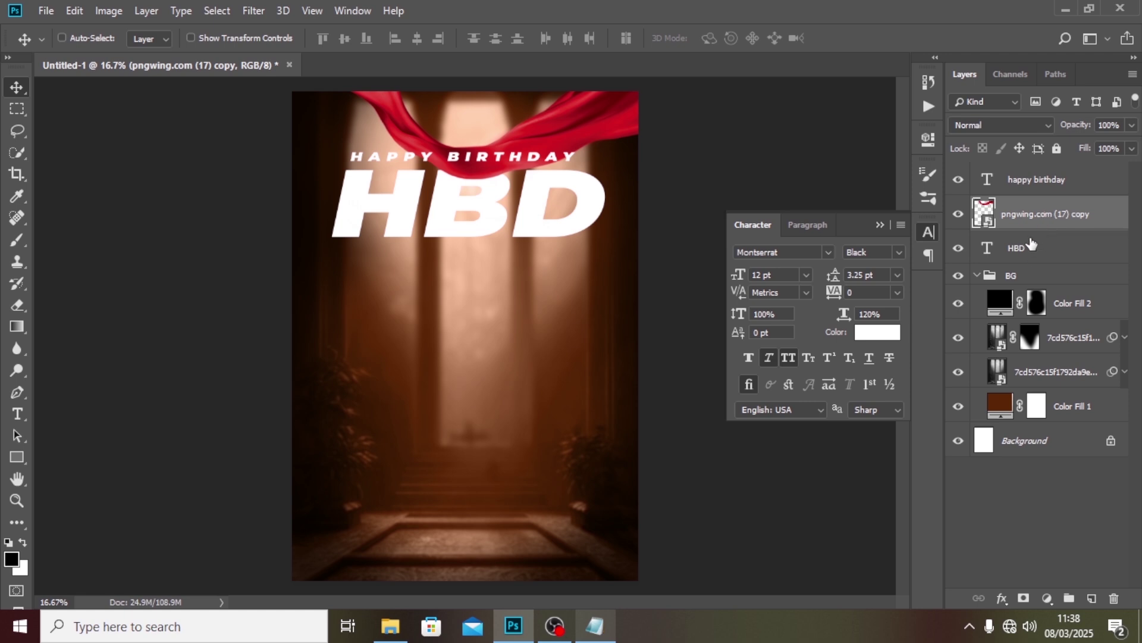
left_click(1031, 244, "shift")
left_click(1040, 185, "shift")
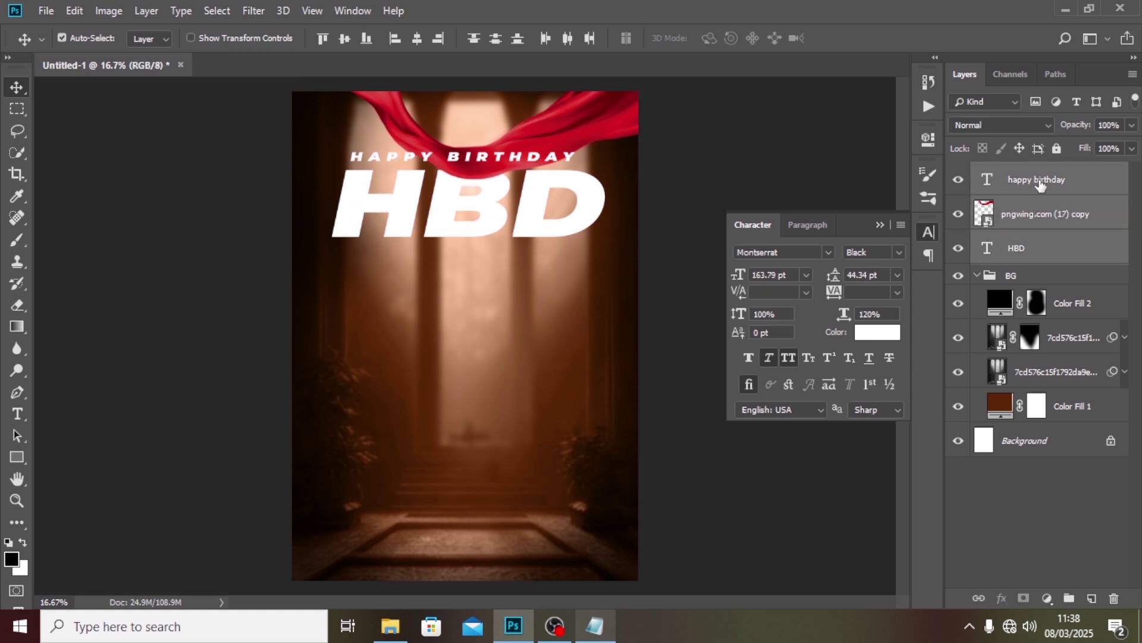
Step: Group the ribbon and both text layers into a group named BIRTHDAY
key("ctrl+g")
double_click(1021, 172)
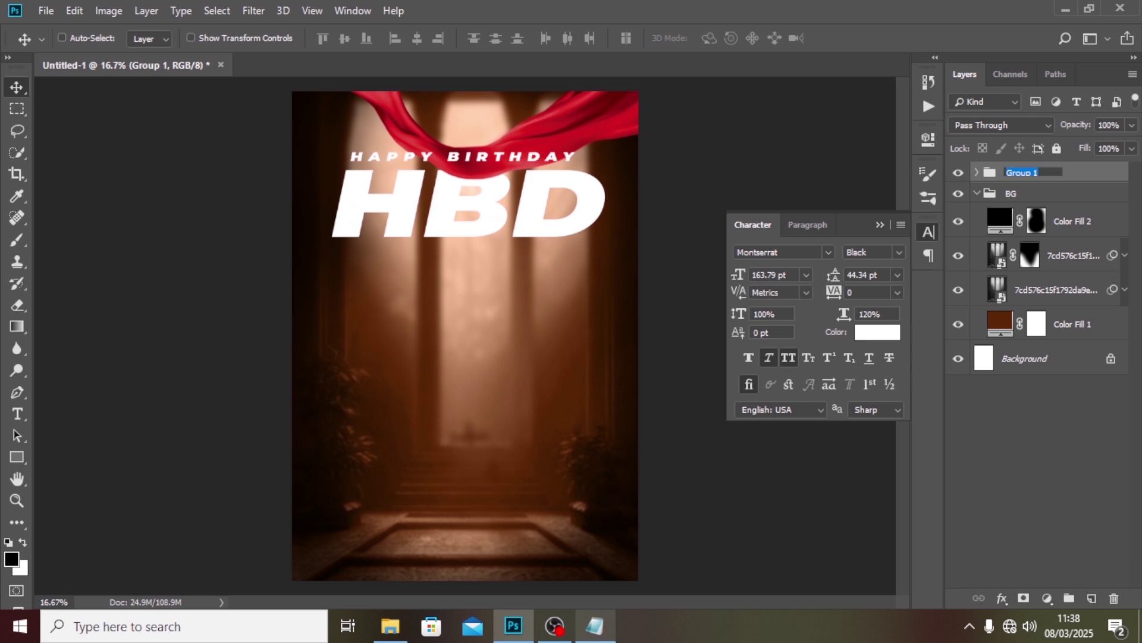
type("BIRTHDAY")
key("Return")
Step: Rotate the BIRTHDAY group about -6.14° and shift it up and left
key("ctrl+t")
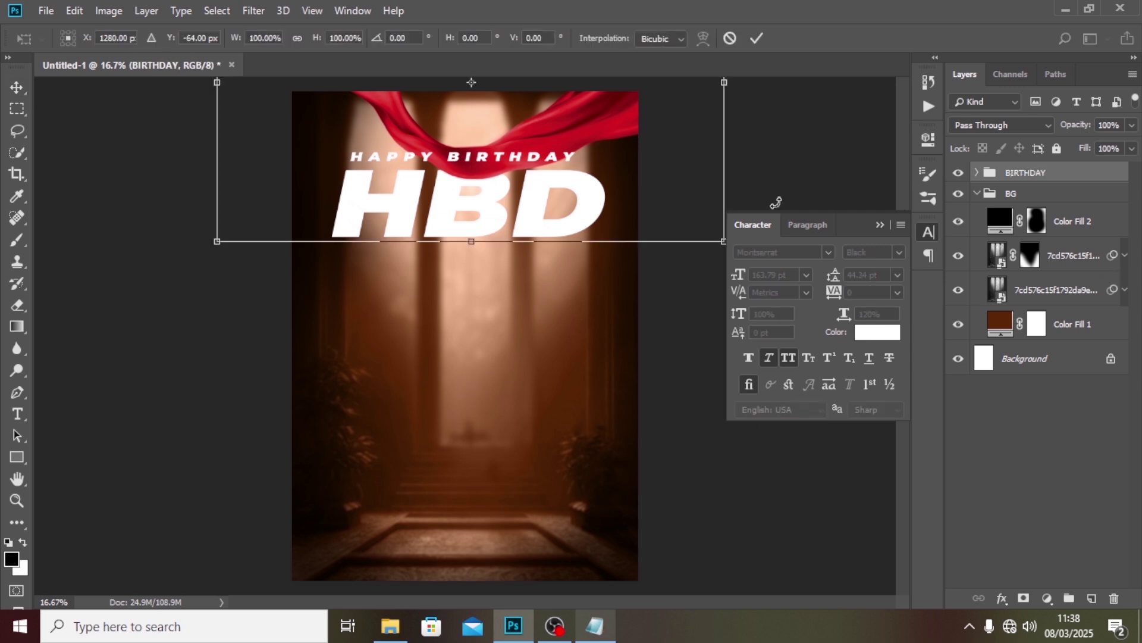
left_click_drag(637, 313, 656, 297)
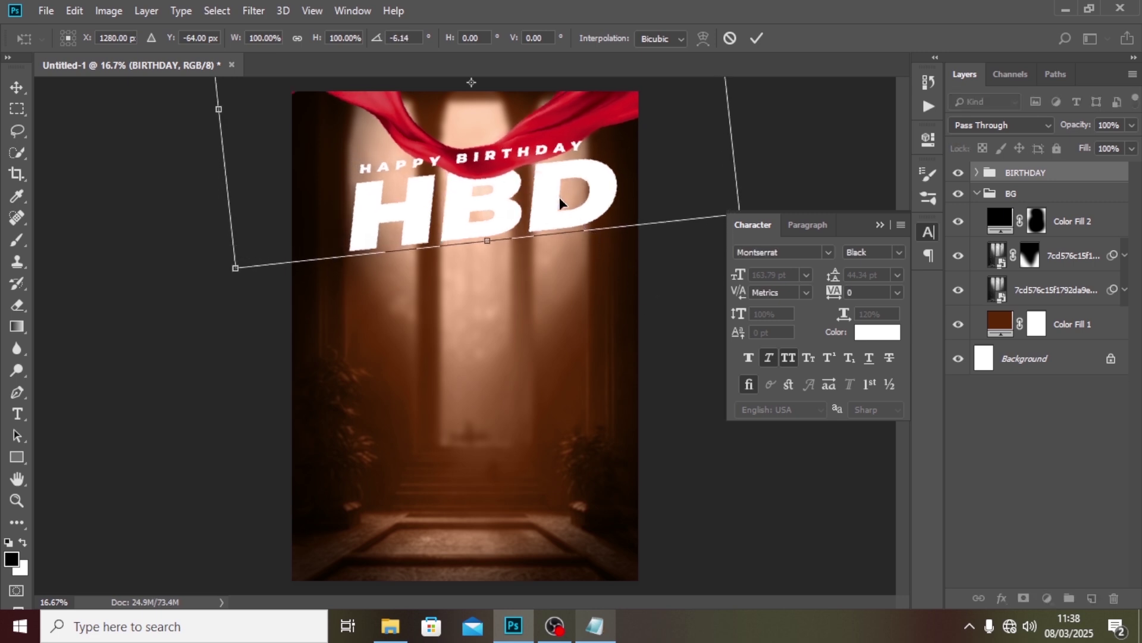
left_click_drag(560, 193, 545, 180)
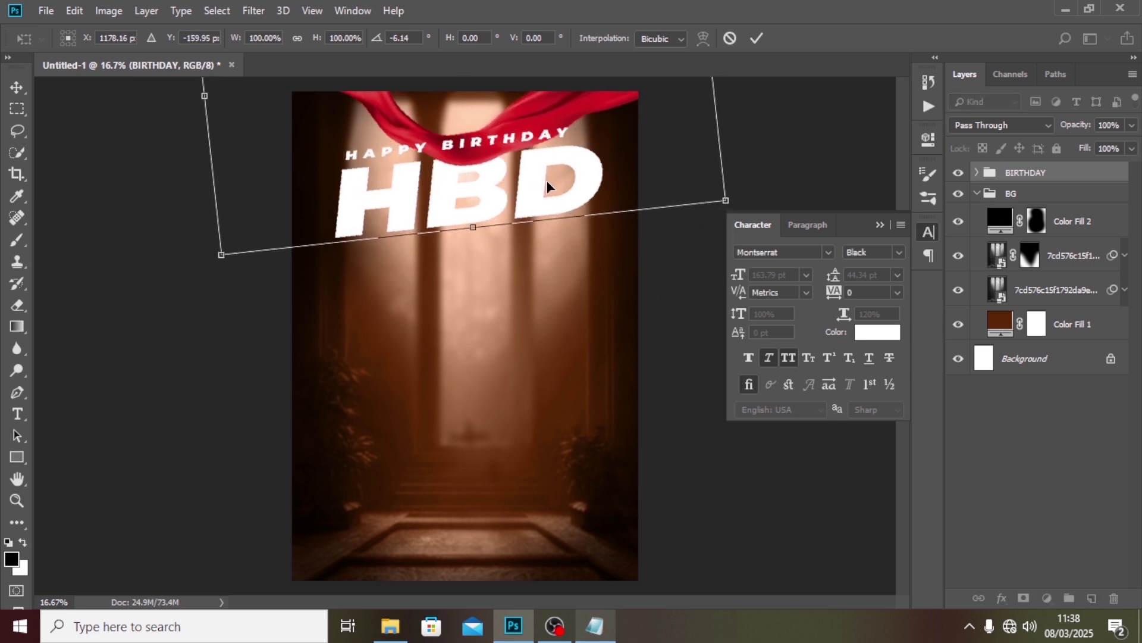
key("ctrl+semicolon")
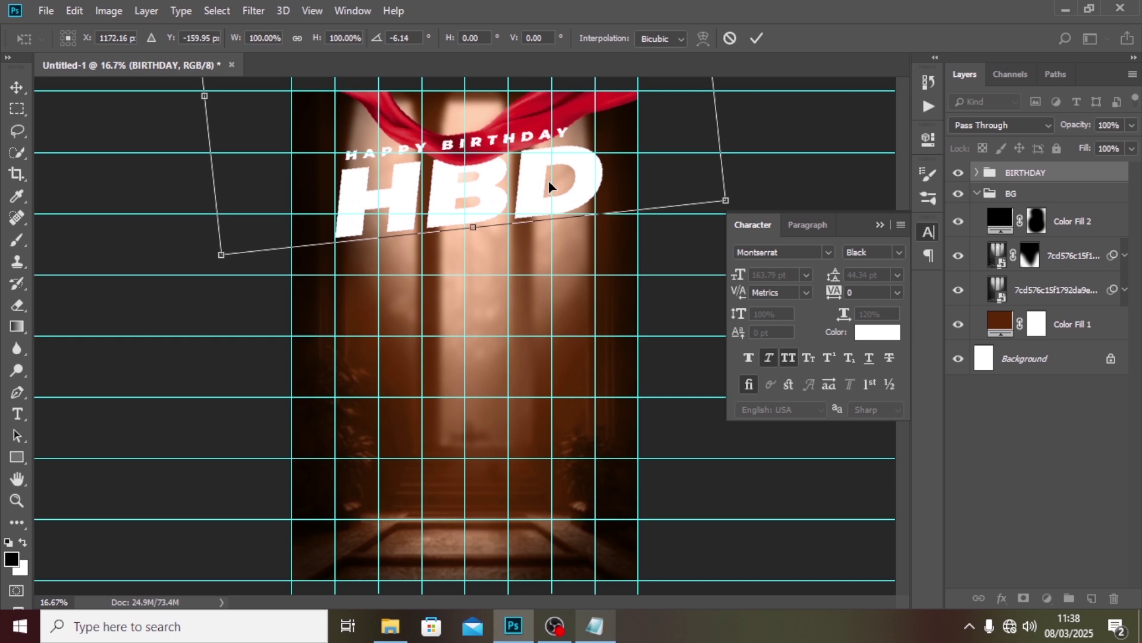
key("Return")
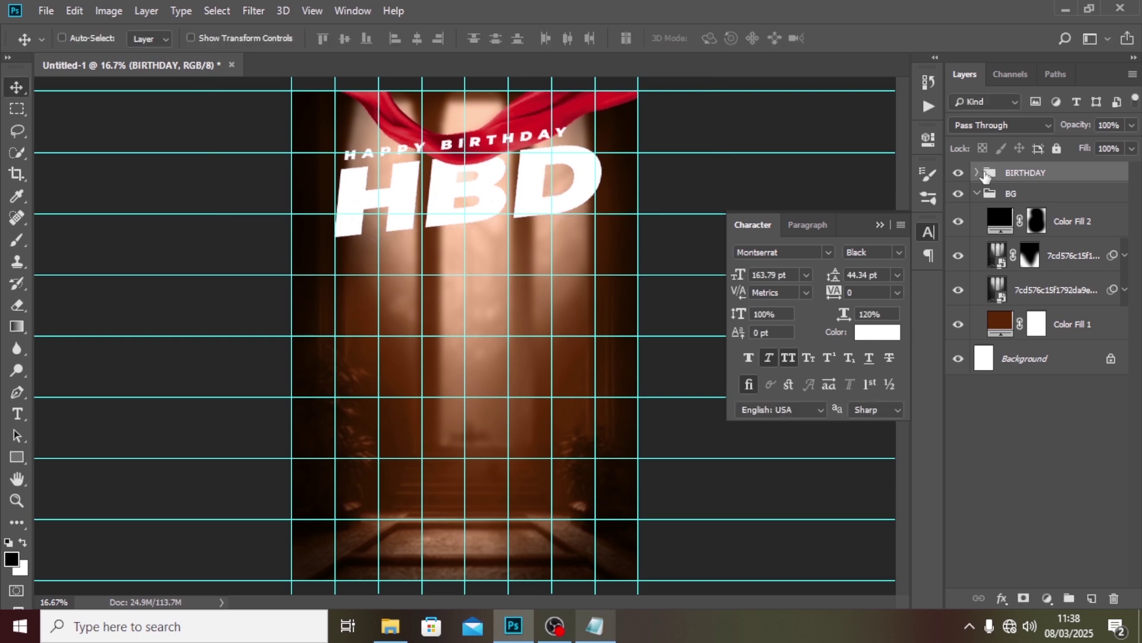
Step: Select HBD and HAPPY BIRTHDAY inside the group, confirm an unchanged transform, and hide guides
left_click(977, 173)
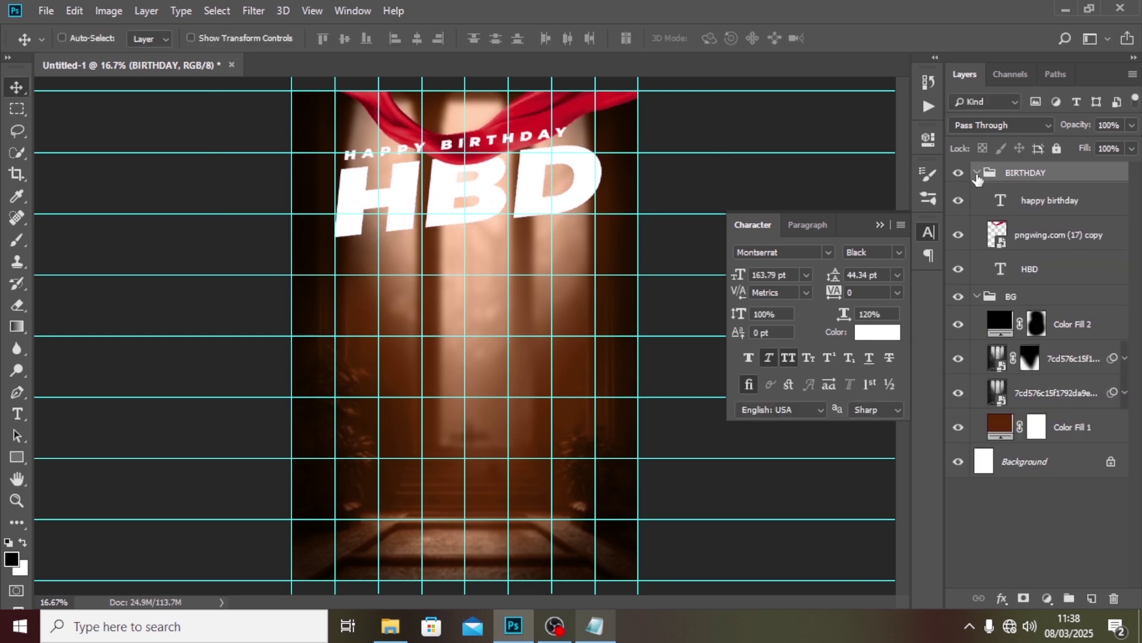
left_click(1035, 271)
left_click(1041, 209, "ctrl")
key("ctrl+t")
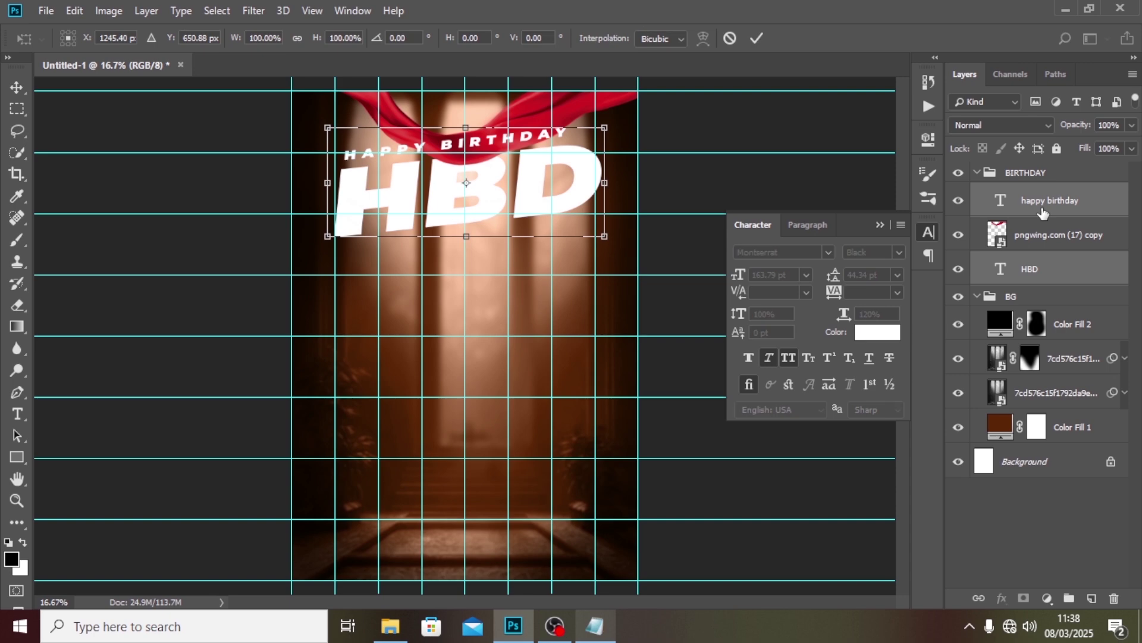
key("Return")
key("ctrl+semicolon")
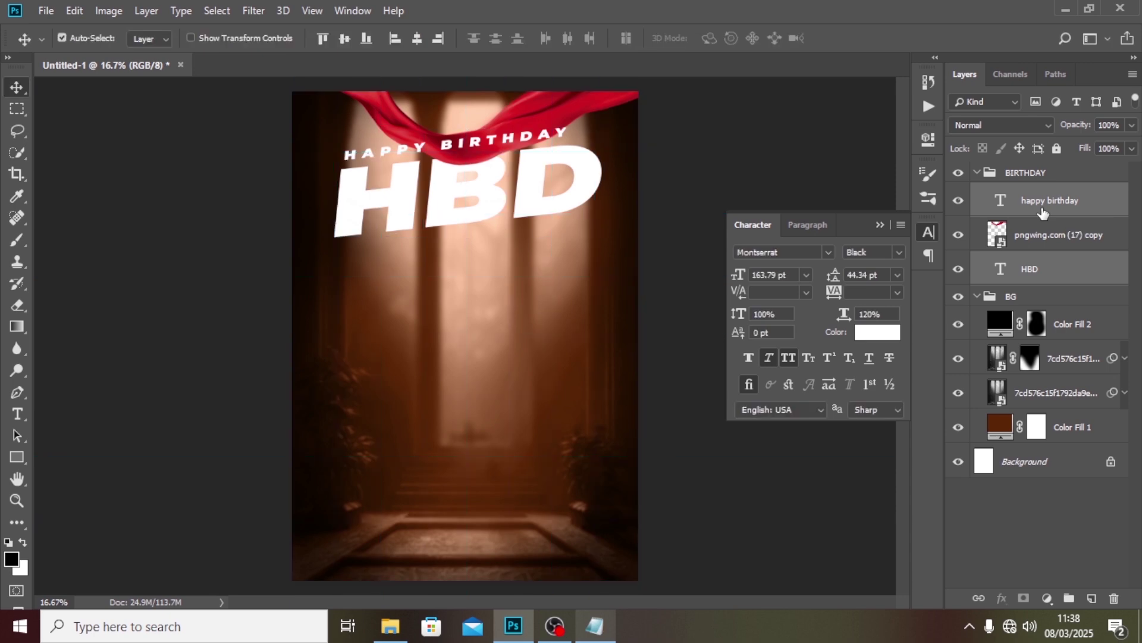
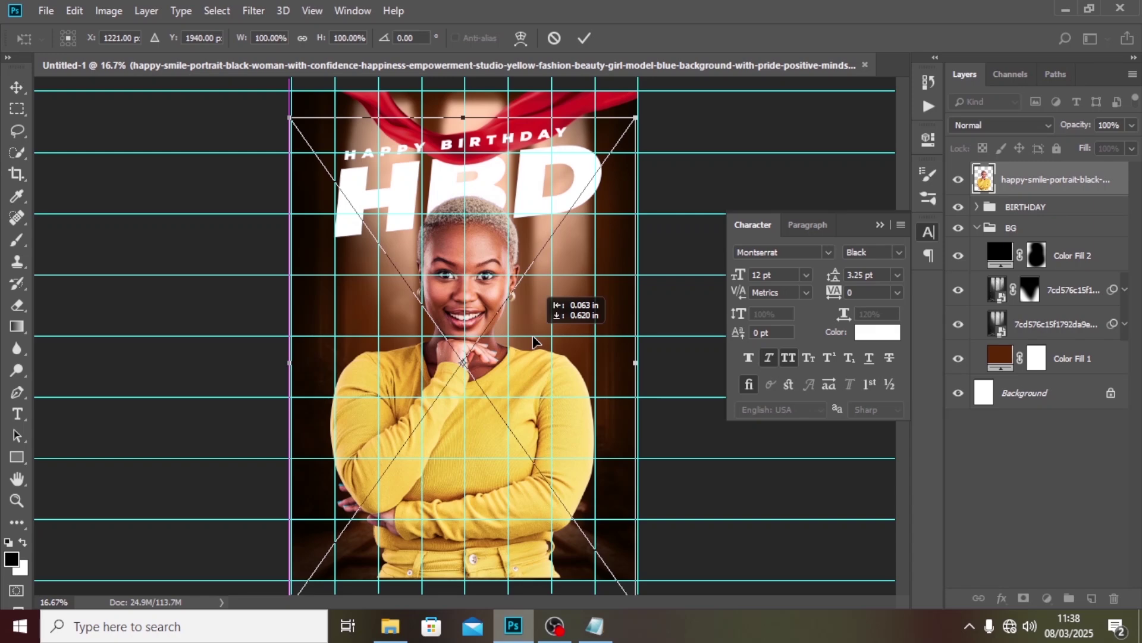
Step: Raise the portrait slightly, commit its placement, and hide the guide lines
left_click_drag(534, 340, 532, 331)
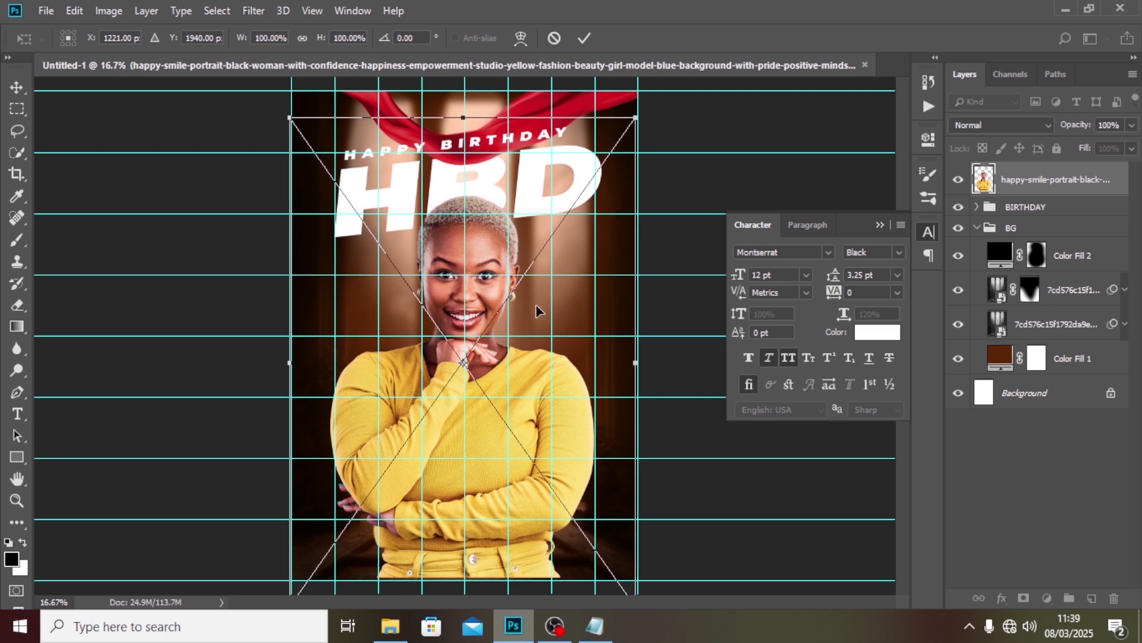
left_click_drag(537, 321, 541, 305)
key("Return")
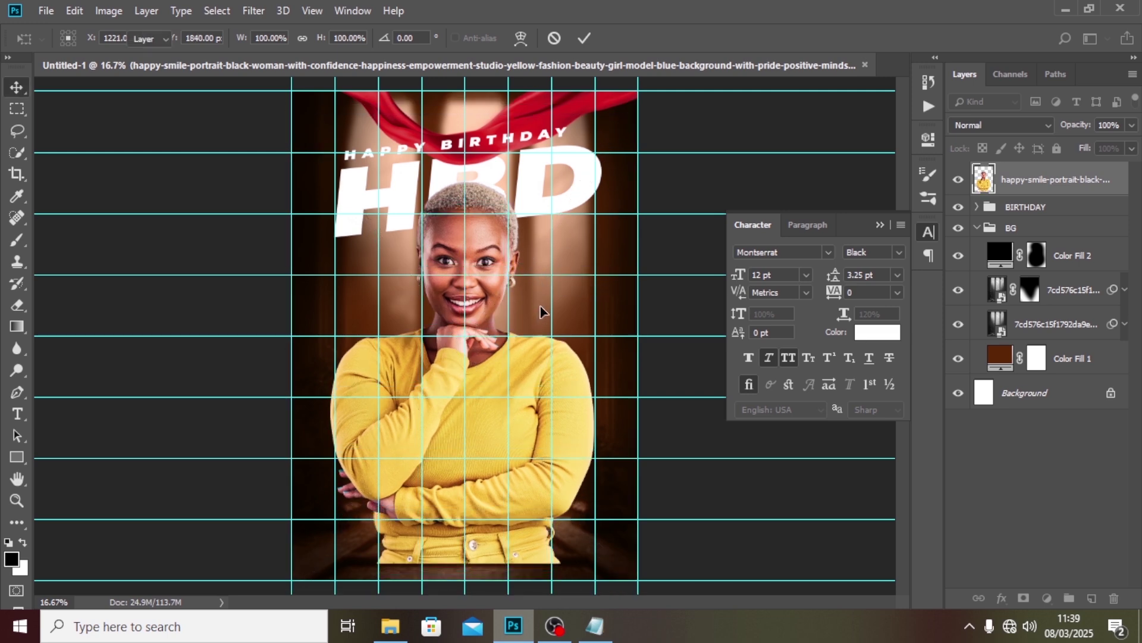
key("ctrl+semicolon")
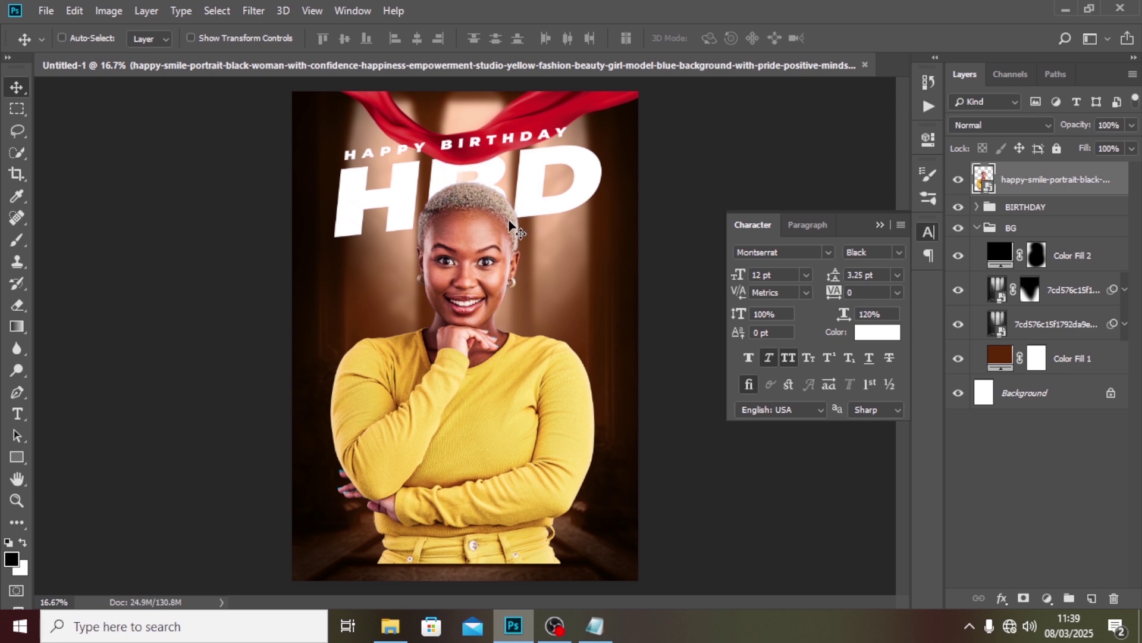
Step: Collapse the BG group and drag the red cloth file from the source folder toward Photoshop
left_click(977, 229)
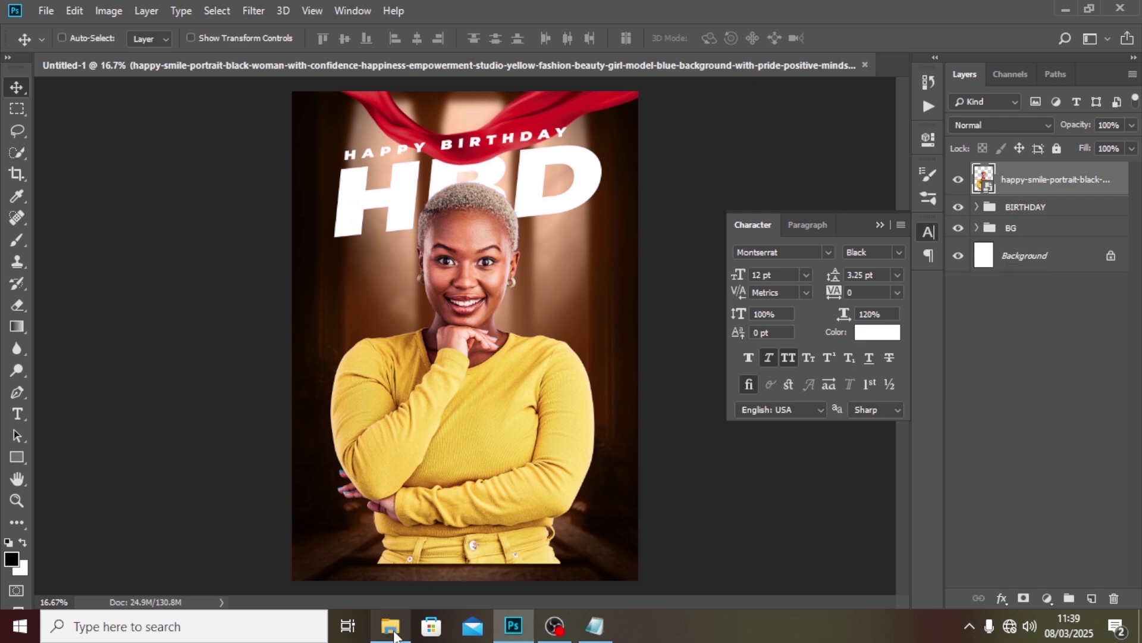
left_click(394, 636)
left_click(449, 159)
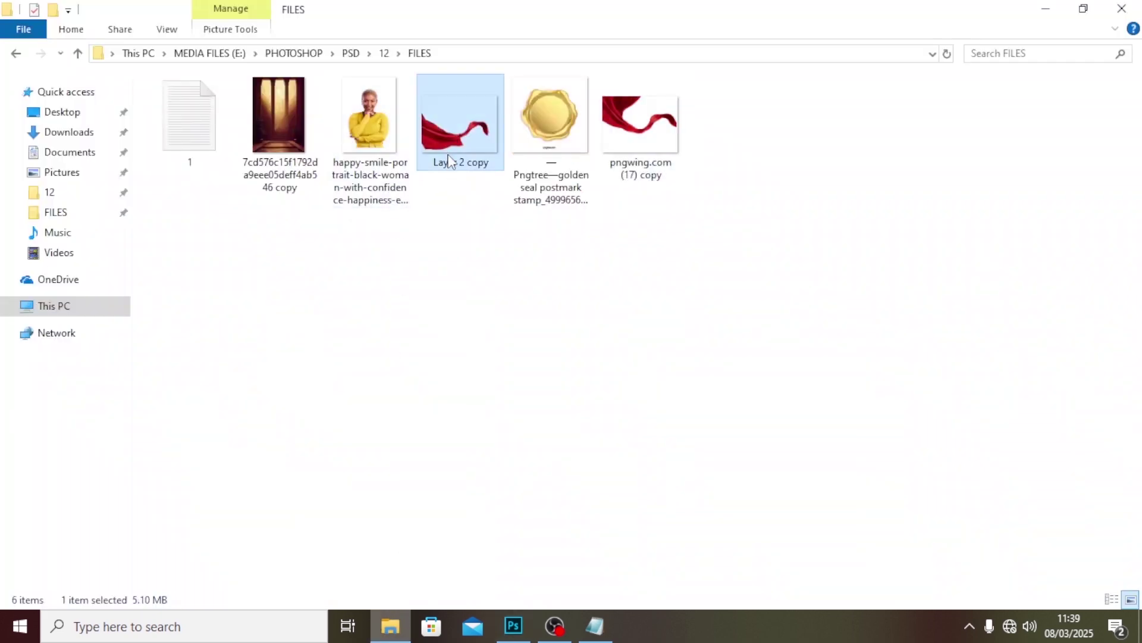
left_click_drag(449, 159, 500, 526)
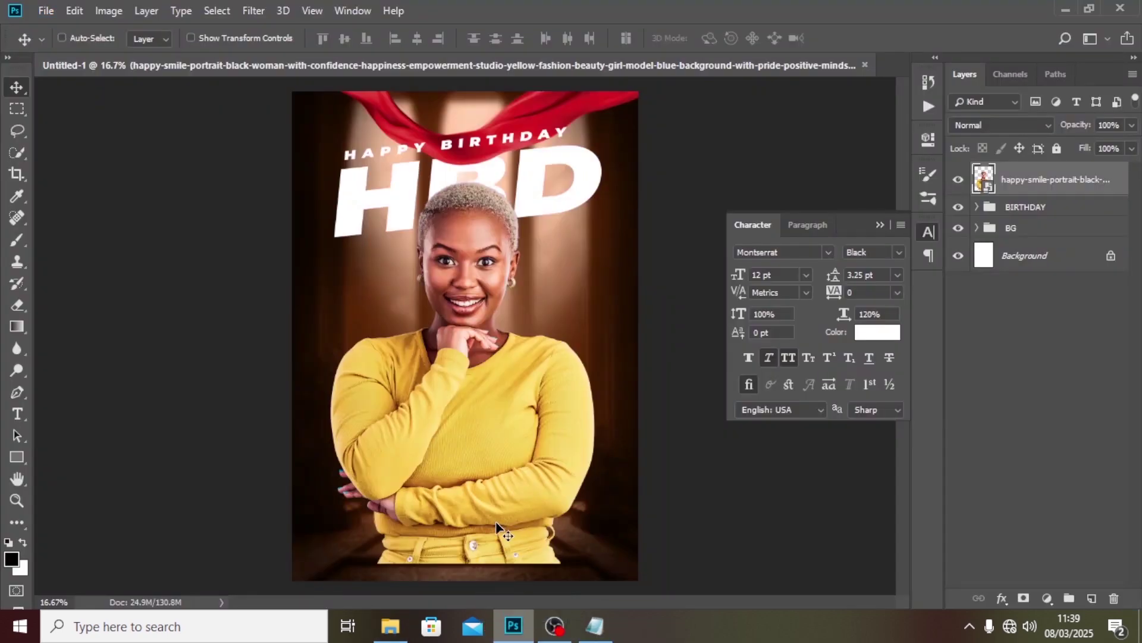
Step: Place 'Layer 2 copy' embedded, enlarge it, and position it across the flyer's bottom
left_click(46, 10)
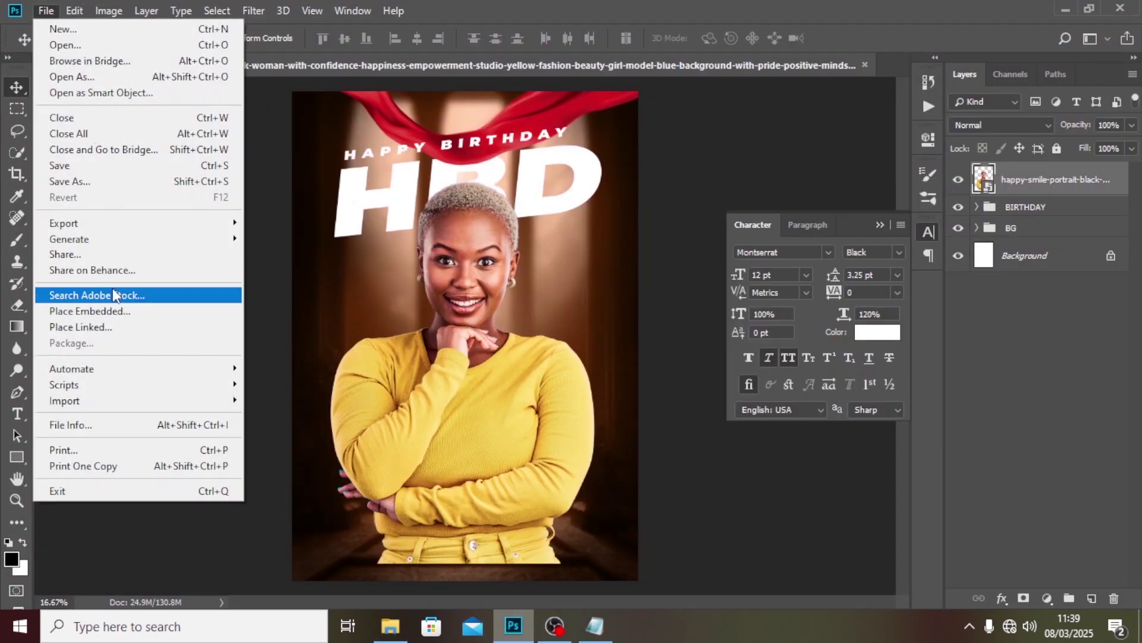
left_click(105, 310)
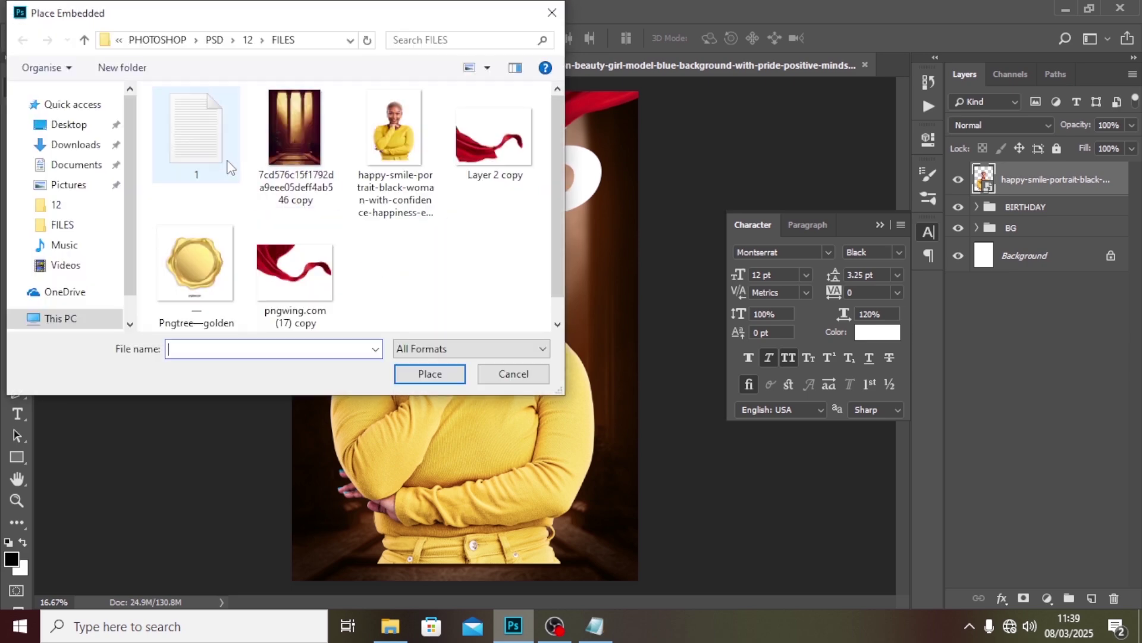
left_click(305, 279)
left_click(470, 149)
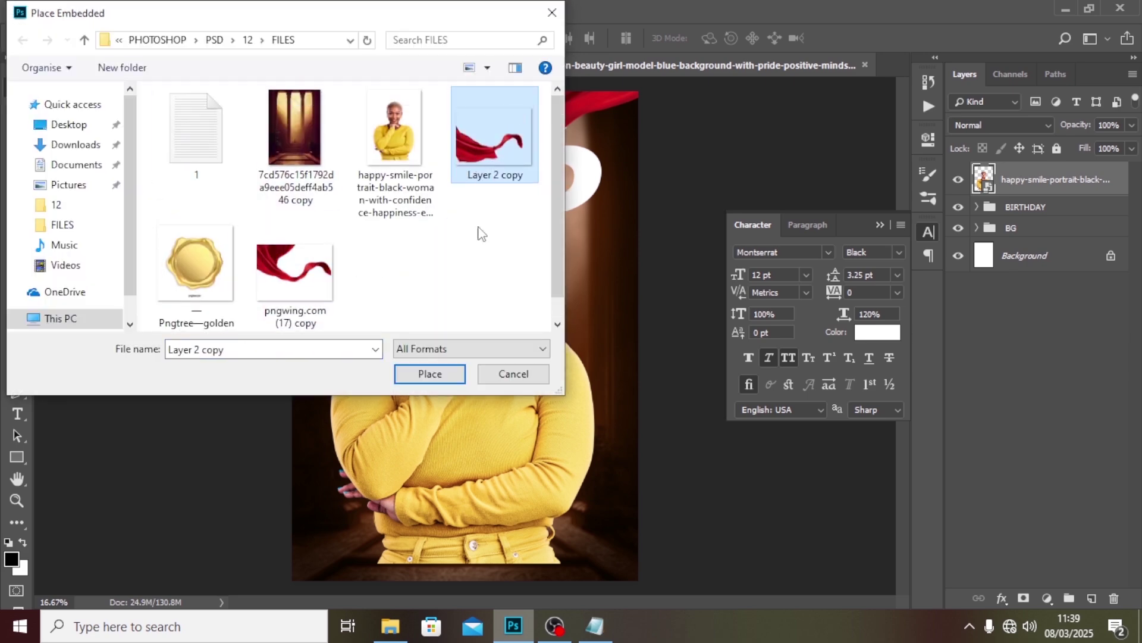
left_click(435, 375)
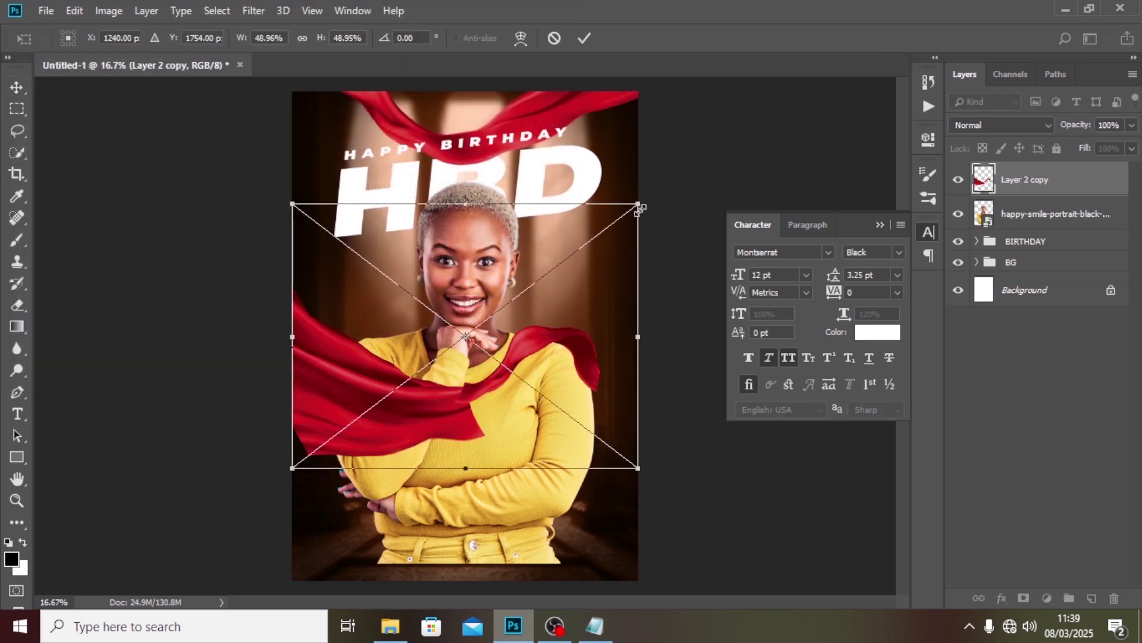
left_click_drag(641, 201, 795, 90)
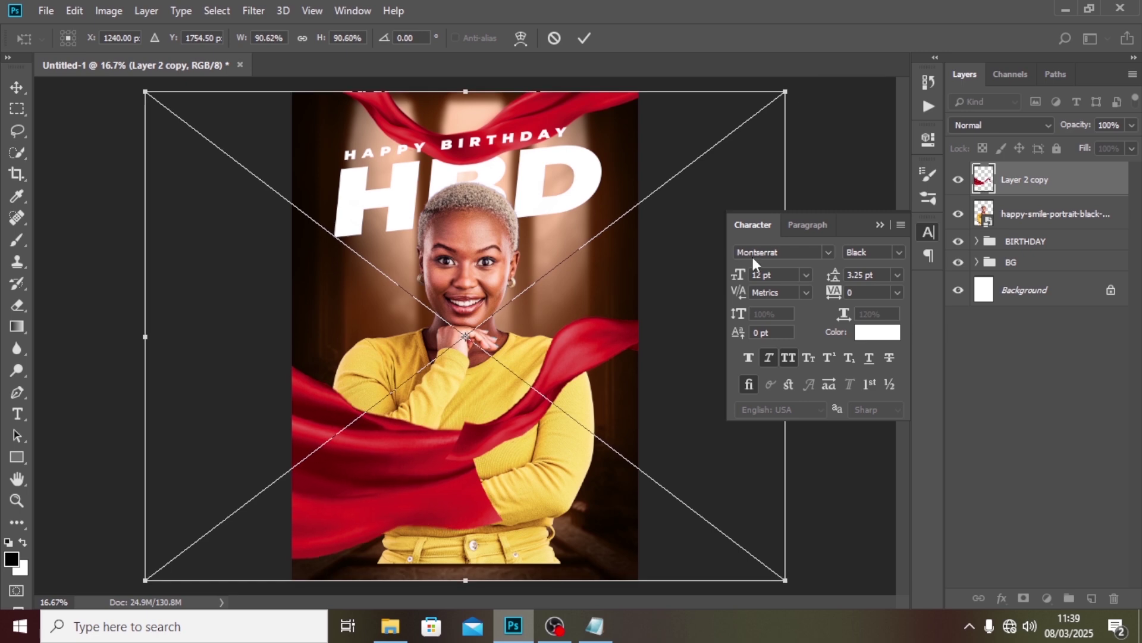
left_click_drag(564, 436, 607, 553)
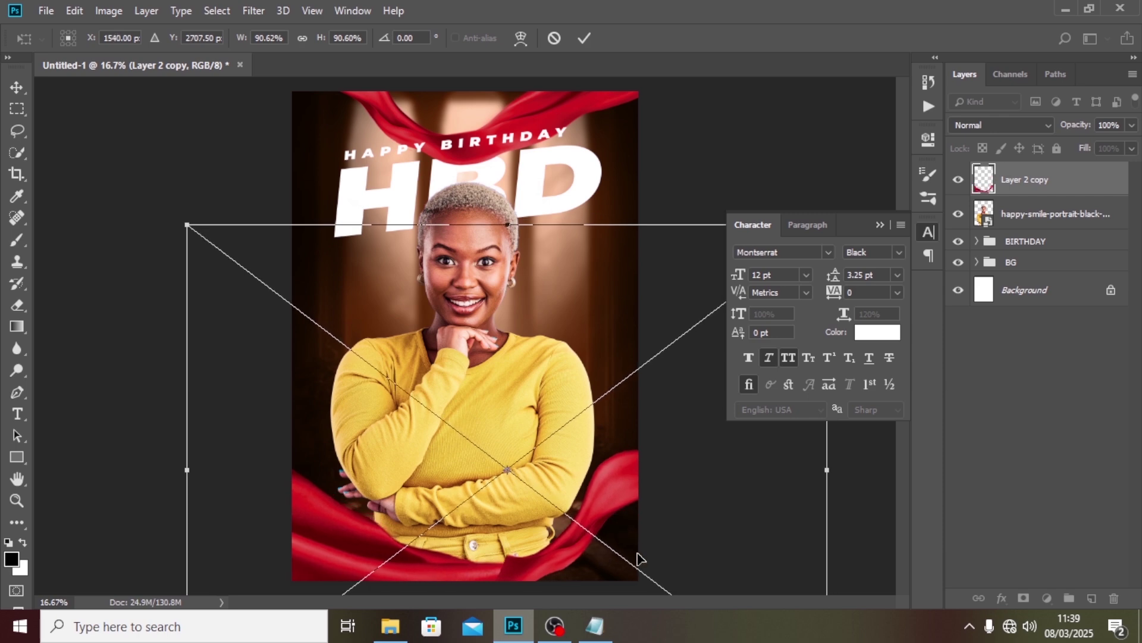
key("Return")
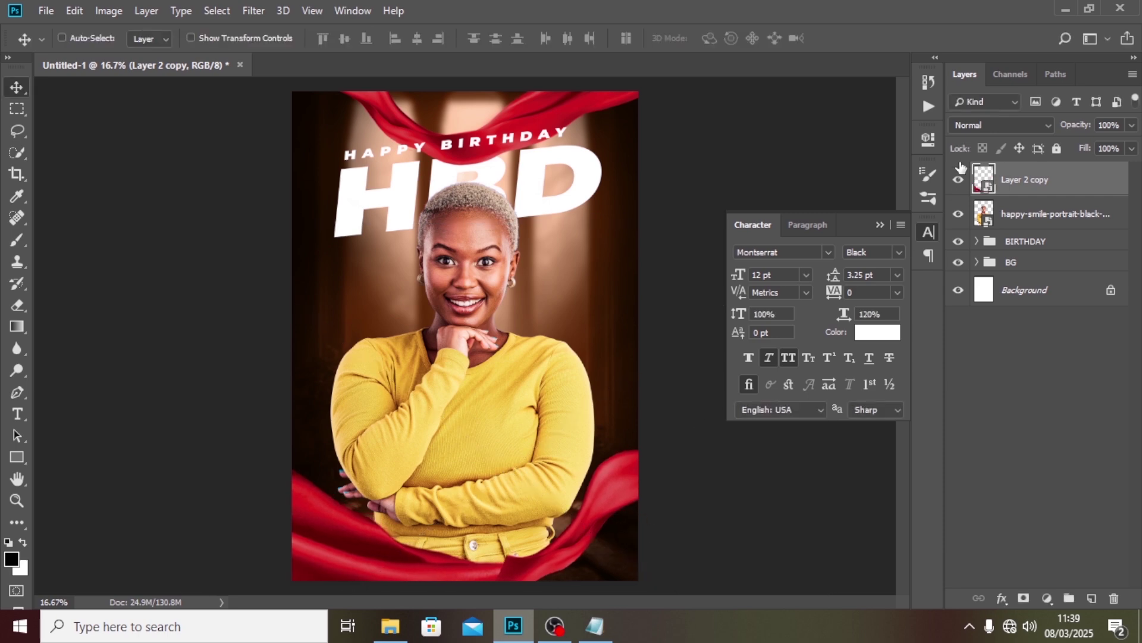
Step: Apply Motion Blur to the red cloth layer with Angle 18° and Distance 127 px
left_click(881, 228)
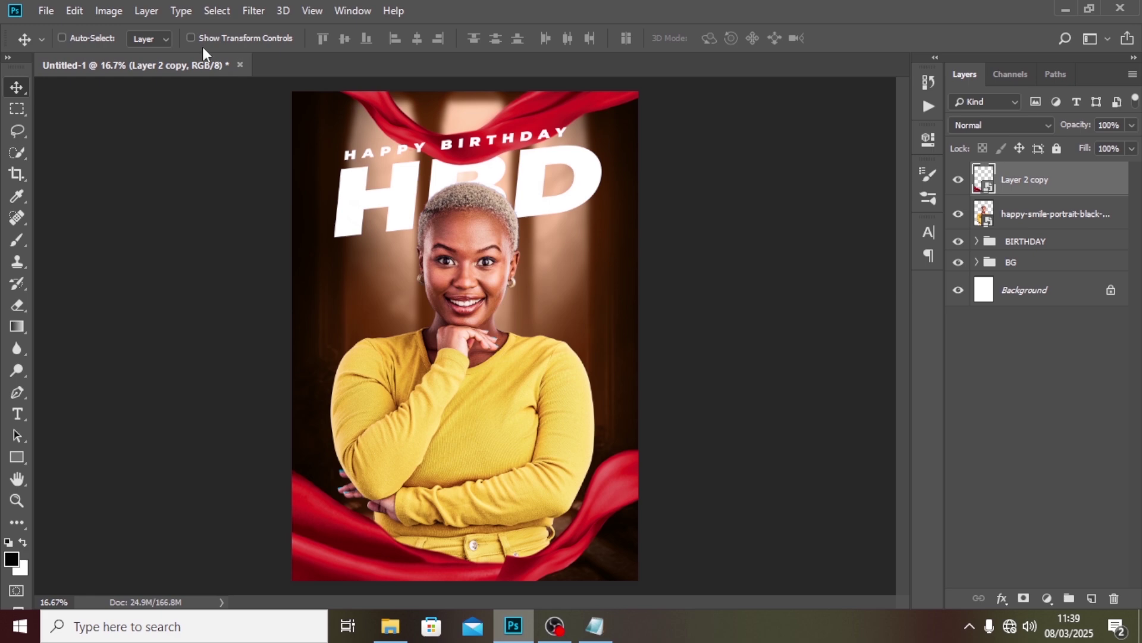
left_click(253, 11)
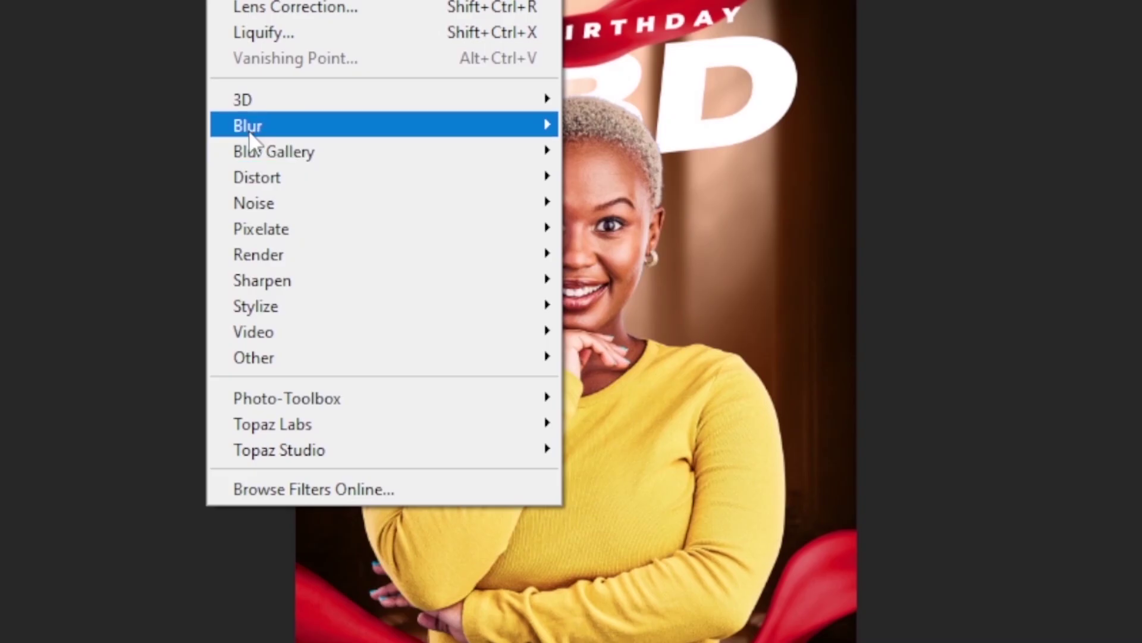
mouse_move(249, 133)
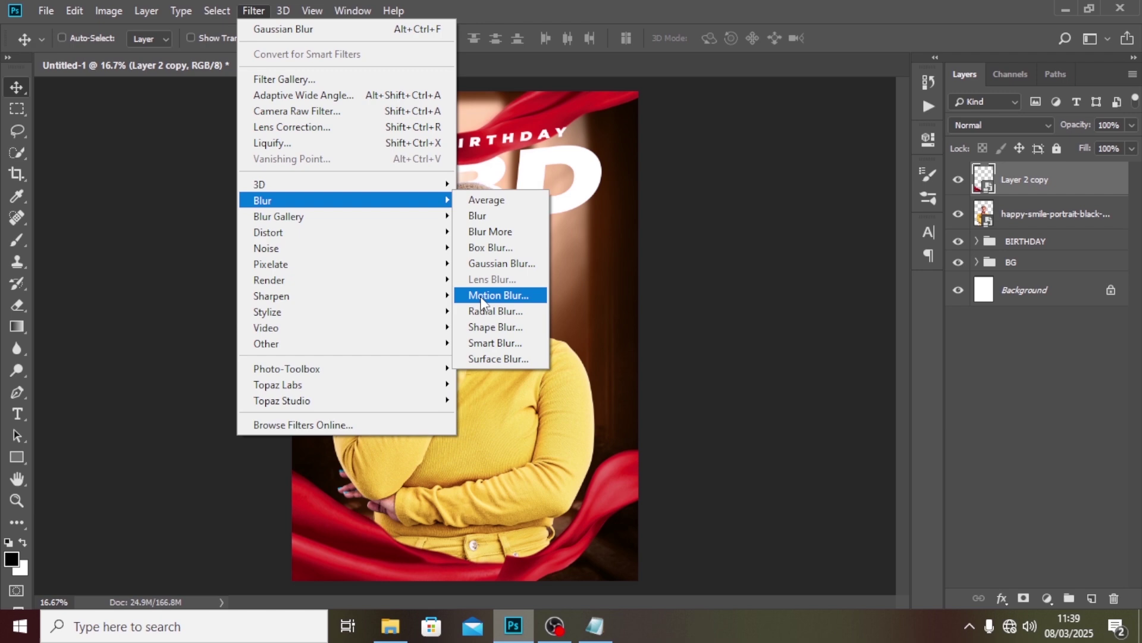
left_click(601, 281)
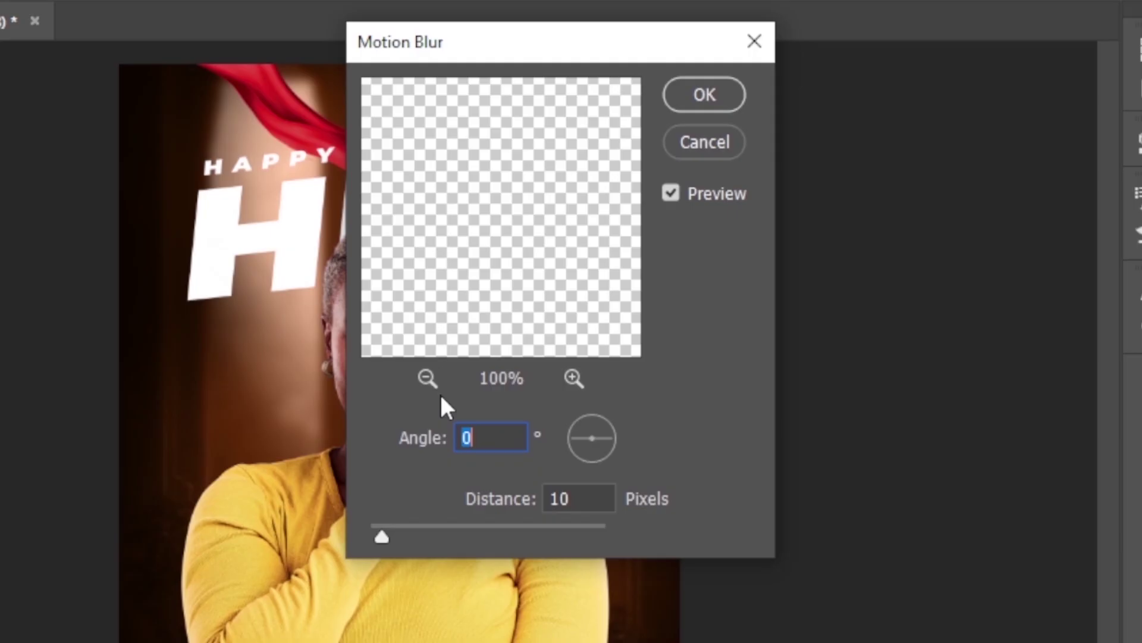
type("18")
double_click(564, 498)
type("127")
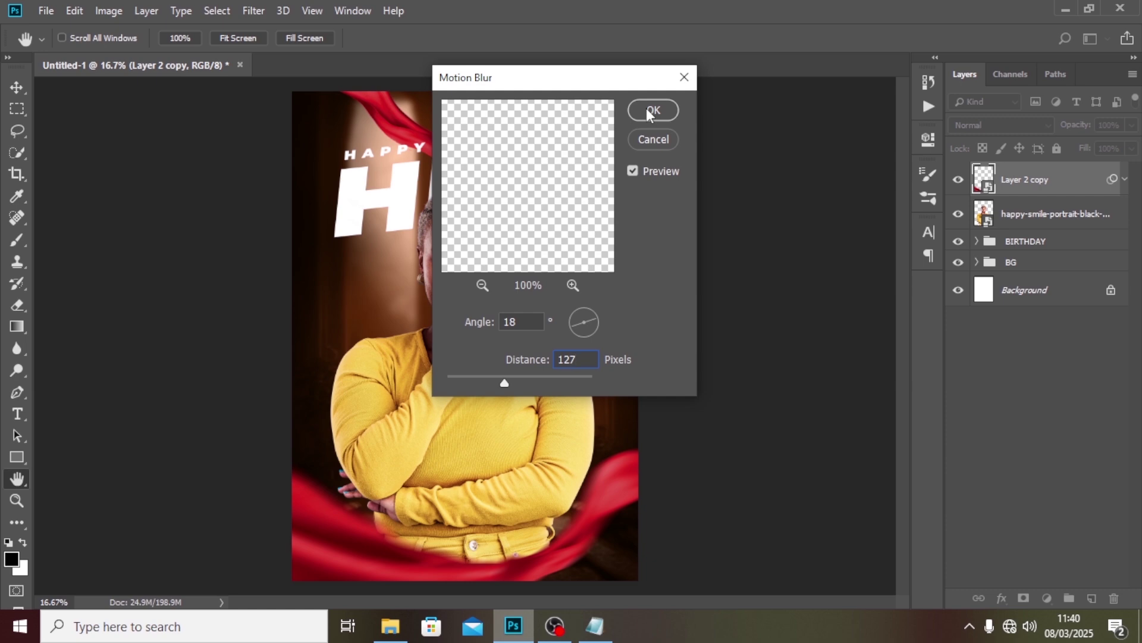
left_click(652, 110)
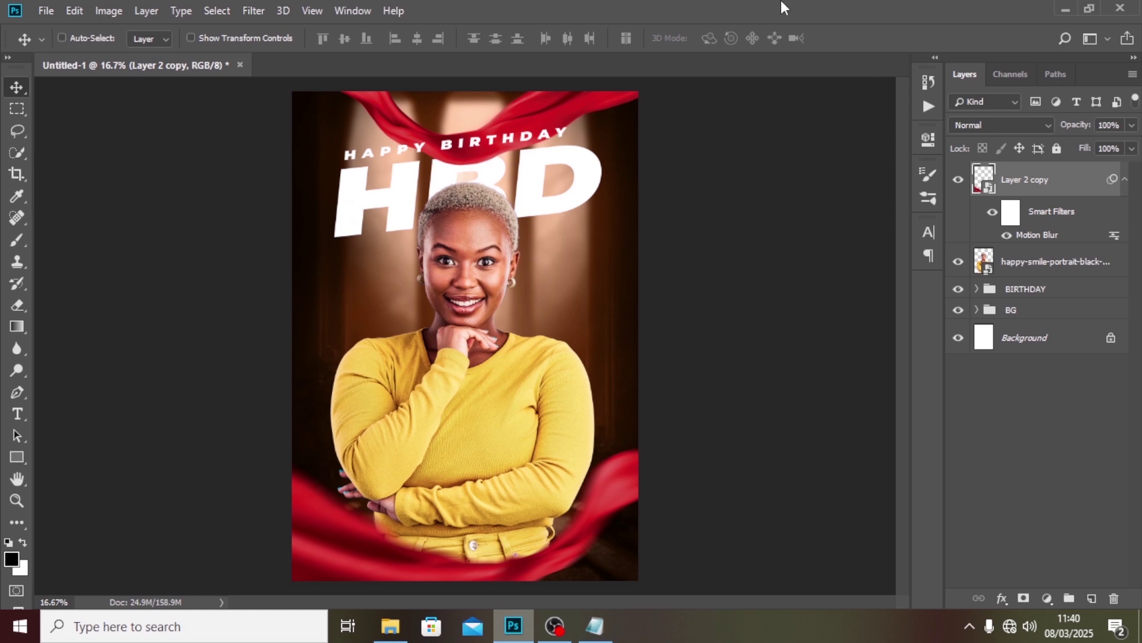
Step: Group the ribbon layer into a collapsed group named RIBBON
left_click(1125, 179)
key("ctrl+g")
double_click(1015, 172)
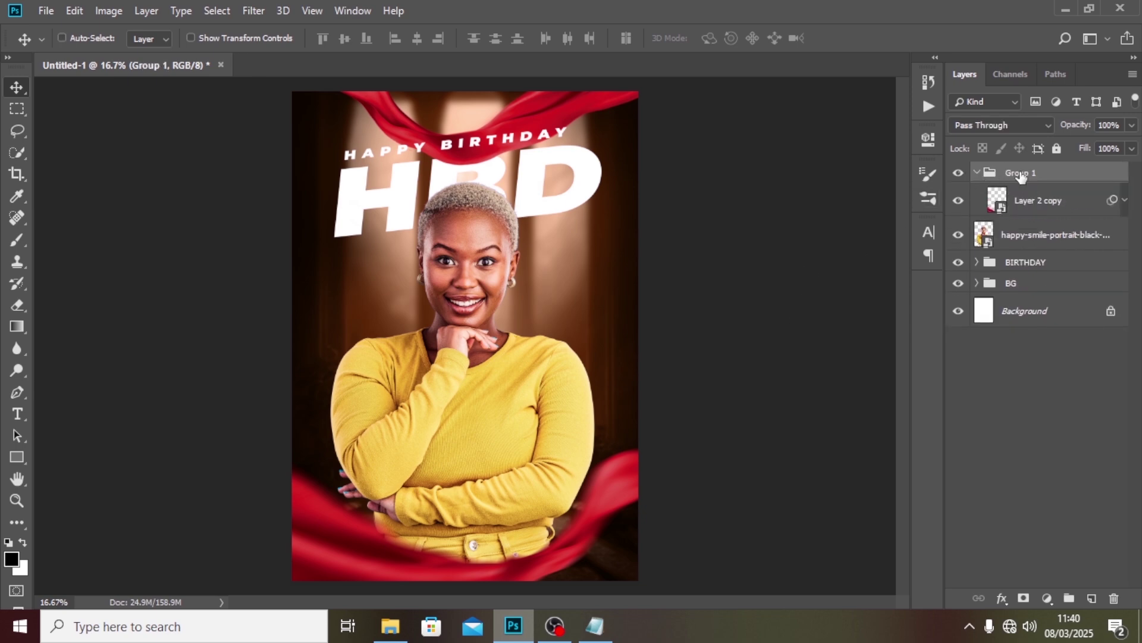
type("RIBBON")
key("Return")
left_click(977, 172)
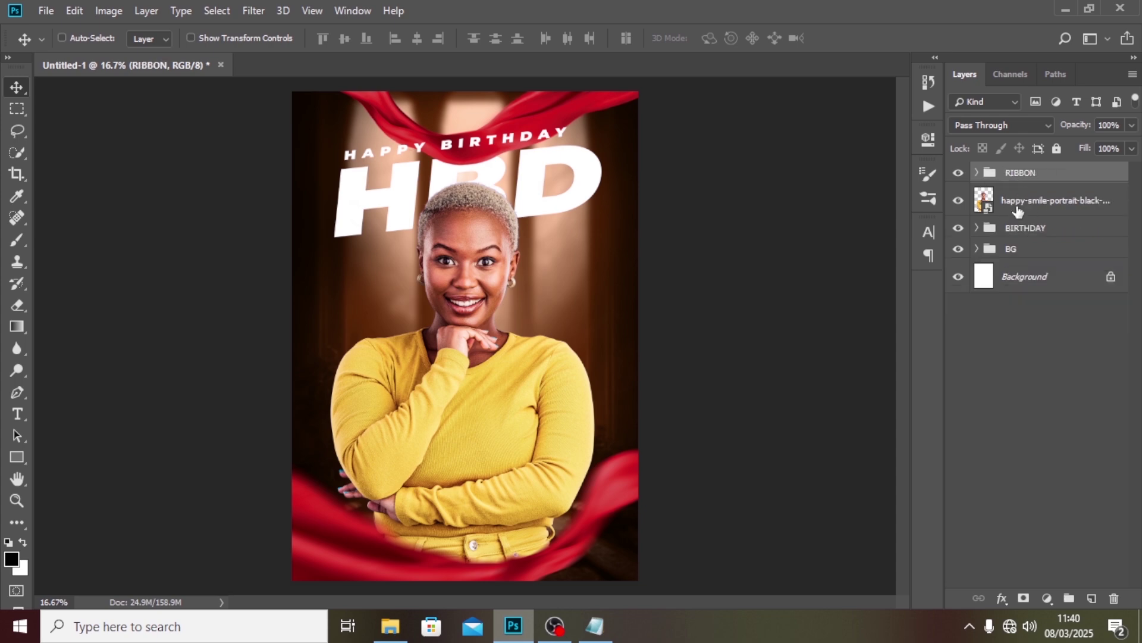
Step: Group the portrait layer into a collapsed group named IMAGE
left_click(1017, 208)
key("ctrl+g")
double_click(1022, 194)
type("IM")
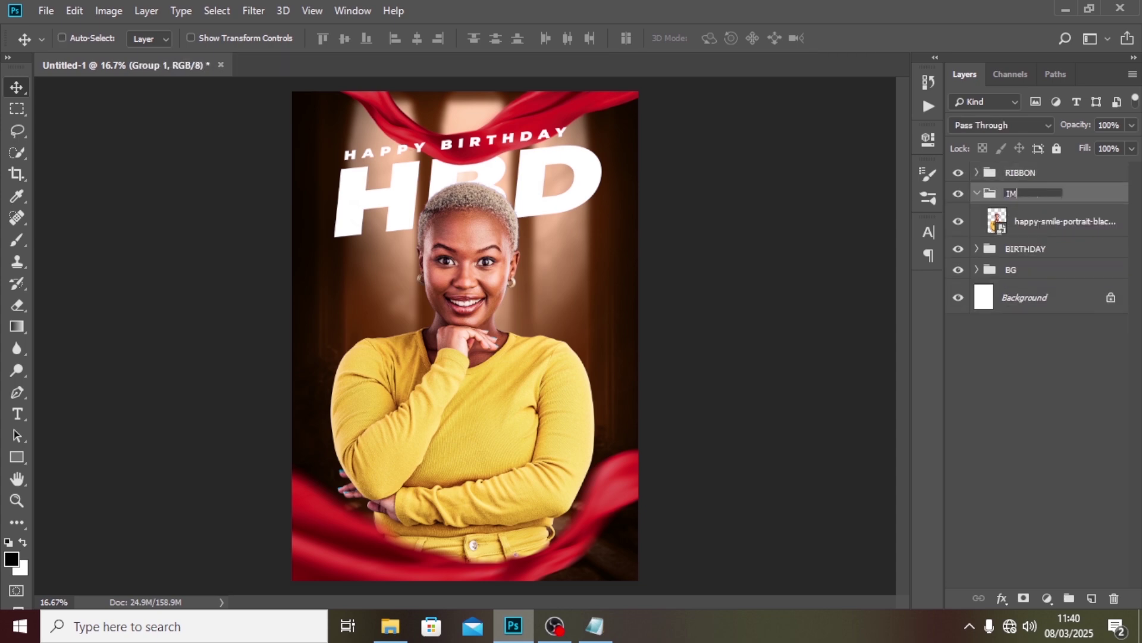
type("AGE")
key("Return")
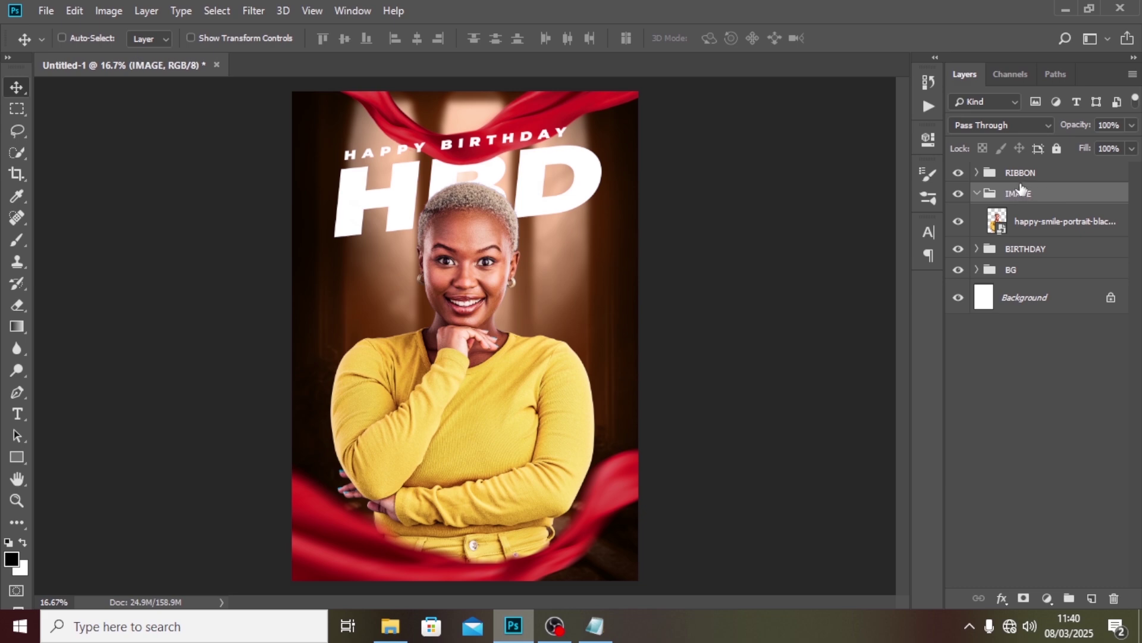
left_click(976, 193)
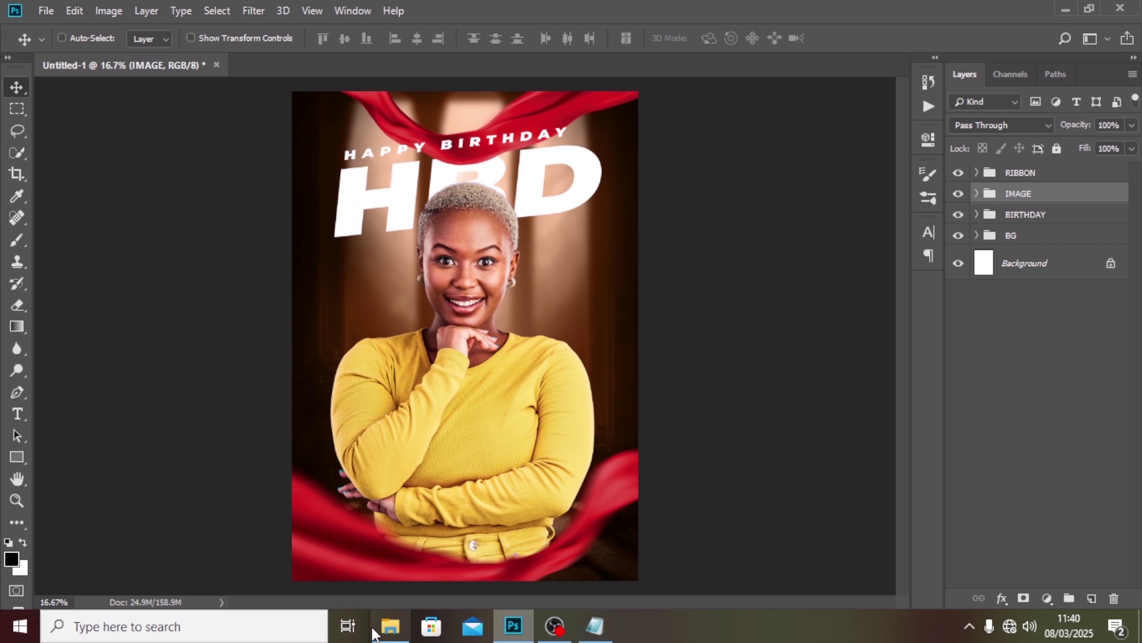
Step: Paste '27th Feb.' from the notes as a new text layer and move it beside the woman's face
key("t")
left_click(526, 345)
left_click(595, 624)
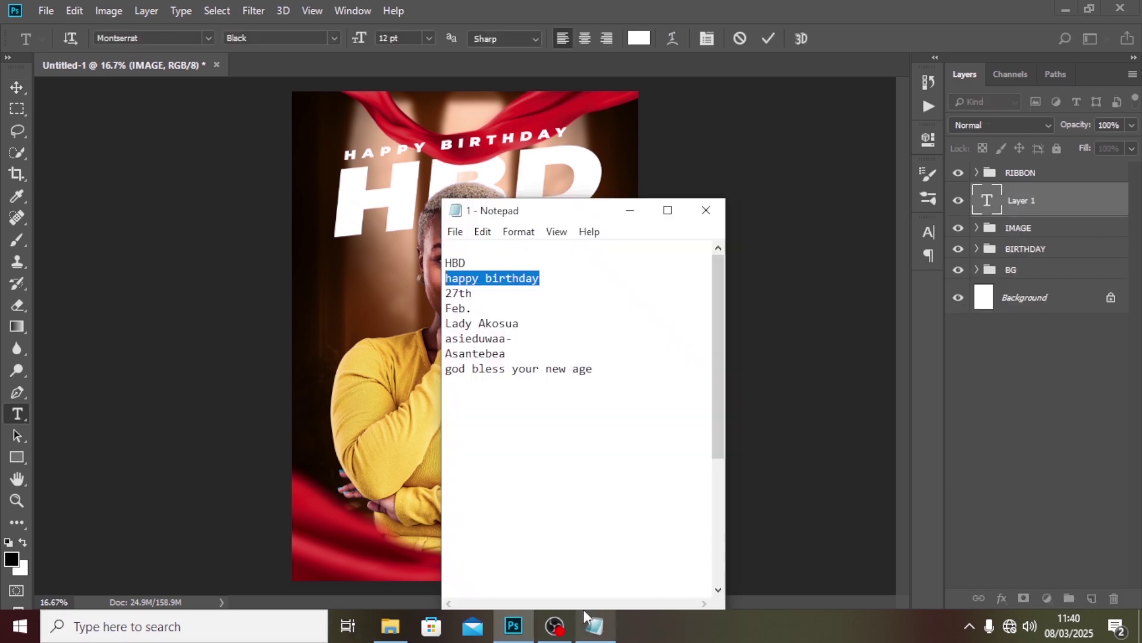
left_click_drag(496, 308, 432, 297)
key("ctrl+c")
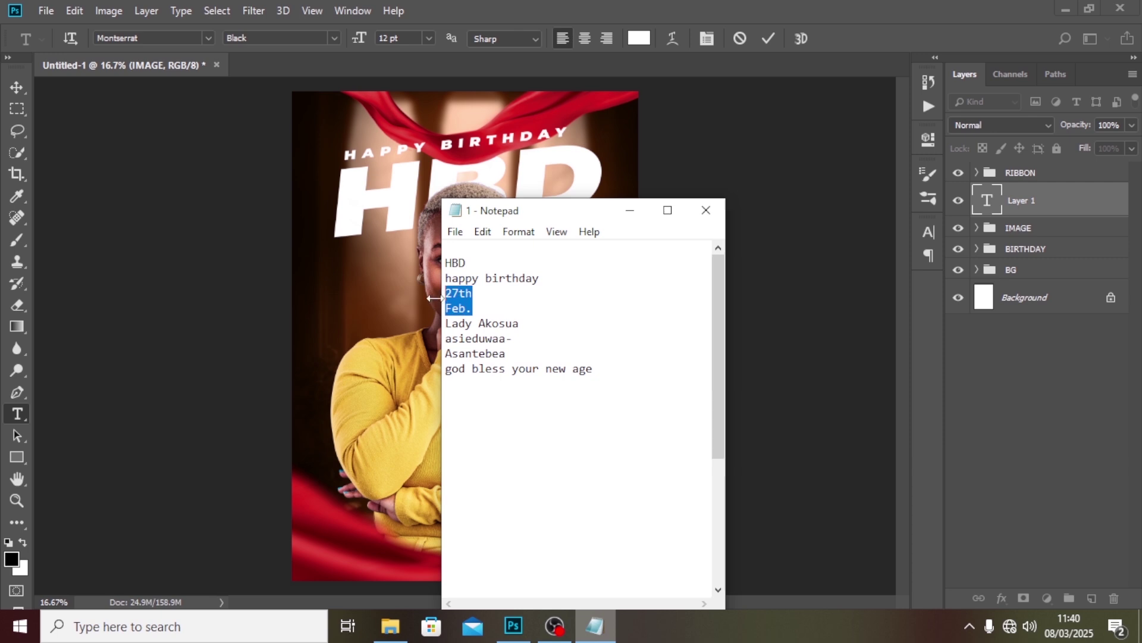
left_click(598, 1)
key("ctrl+v")
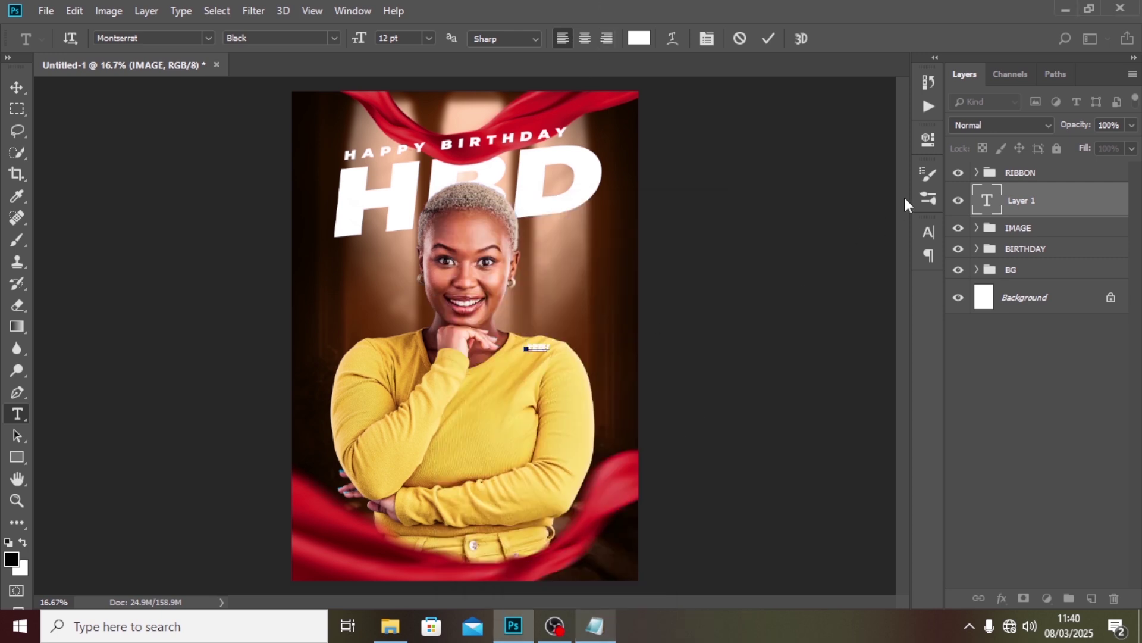
left_click(1010, 202)
key("v")
left_click_drag(541, 348, 533, 298)
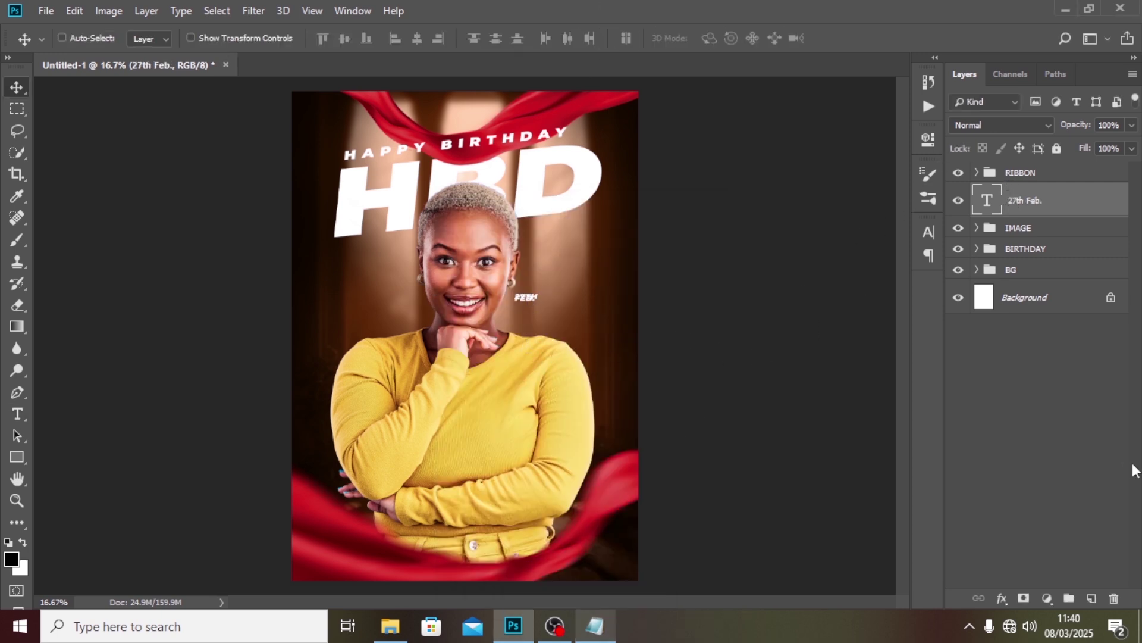
left_click(928, 232)
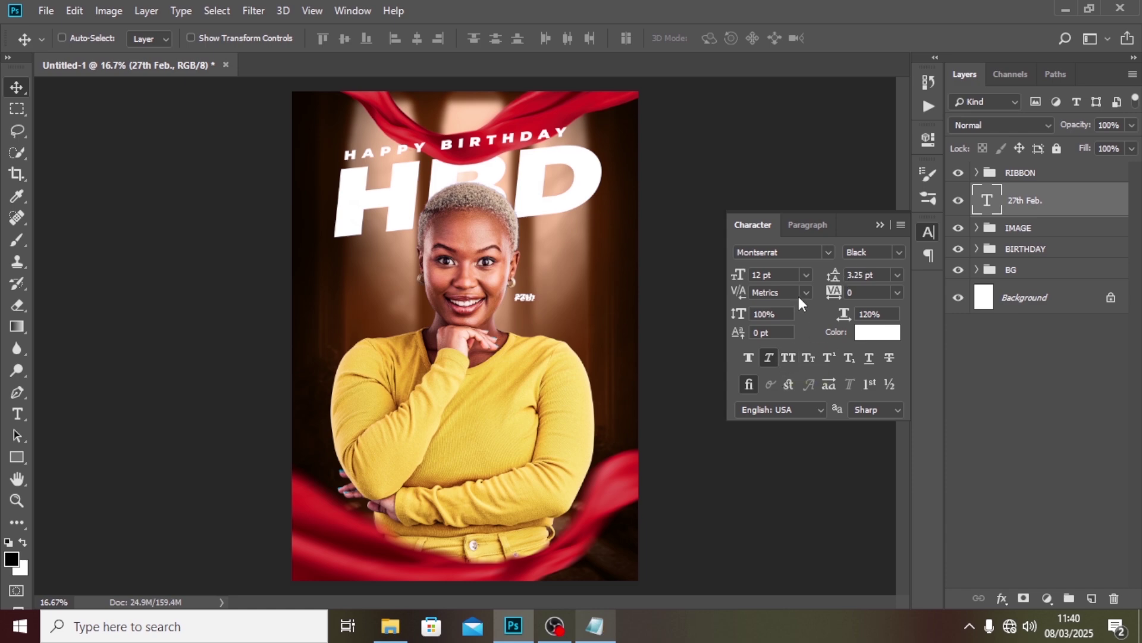
Step: Scale the date text up to about 255% and set its leading to 28 pt
key("ctrl+t")
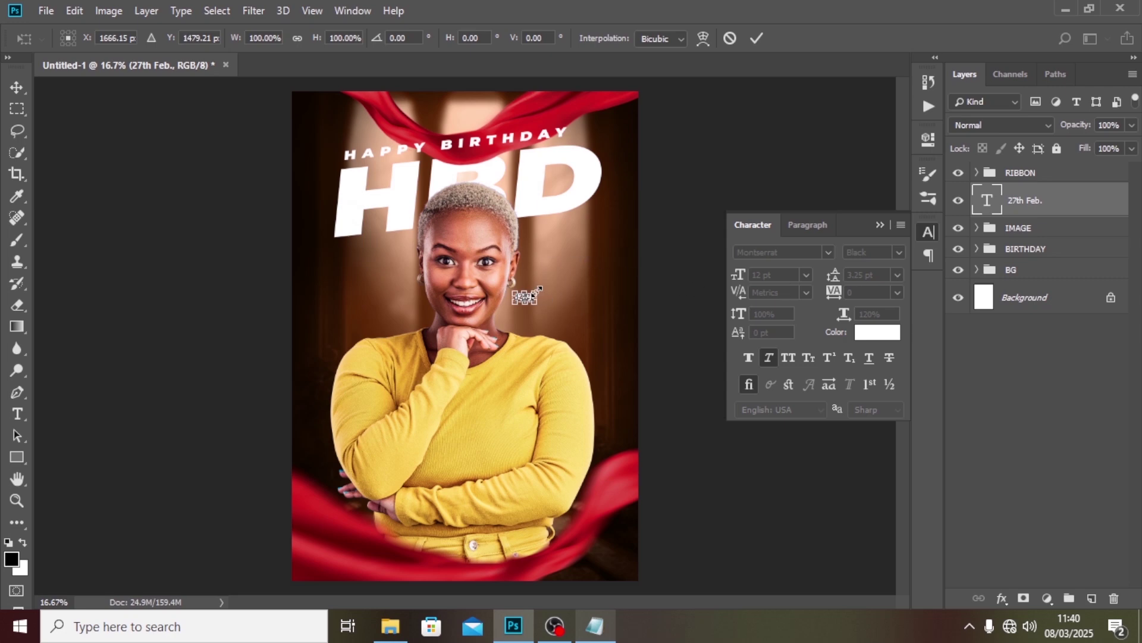
left_click_drag(540, 289, 562, 282)
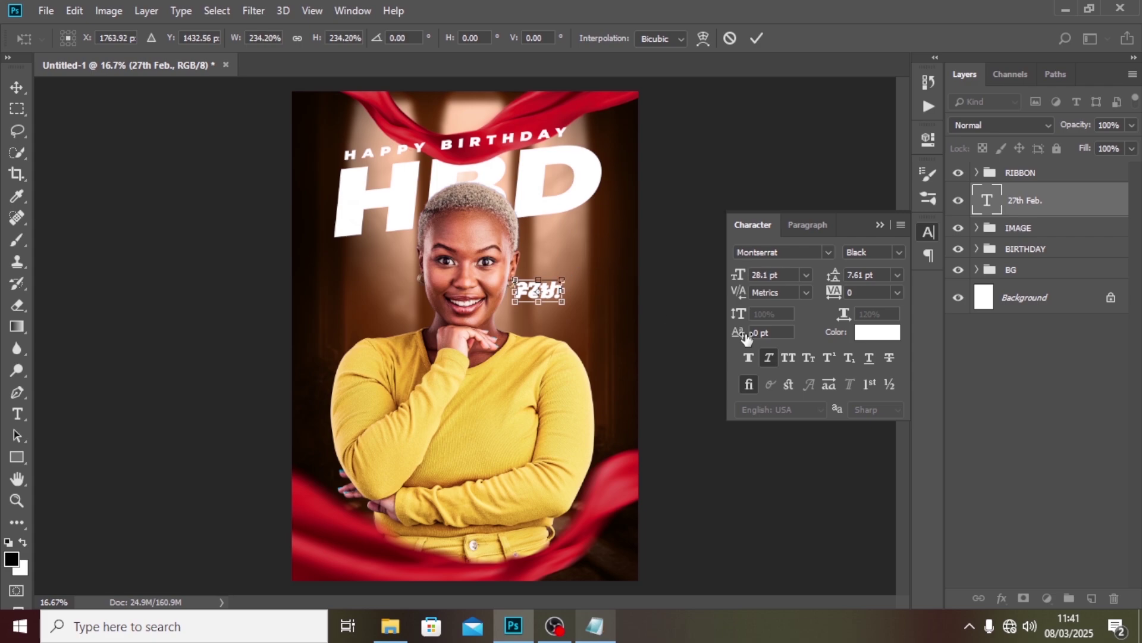
key("Return")
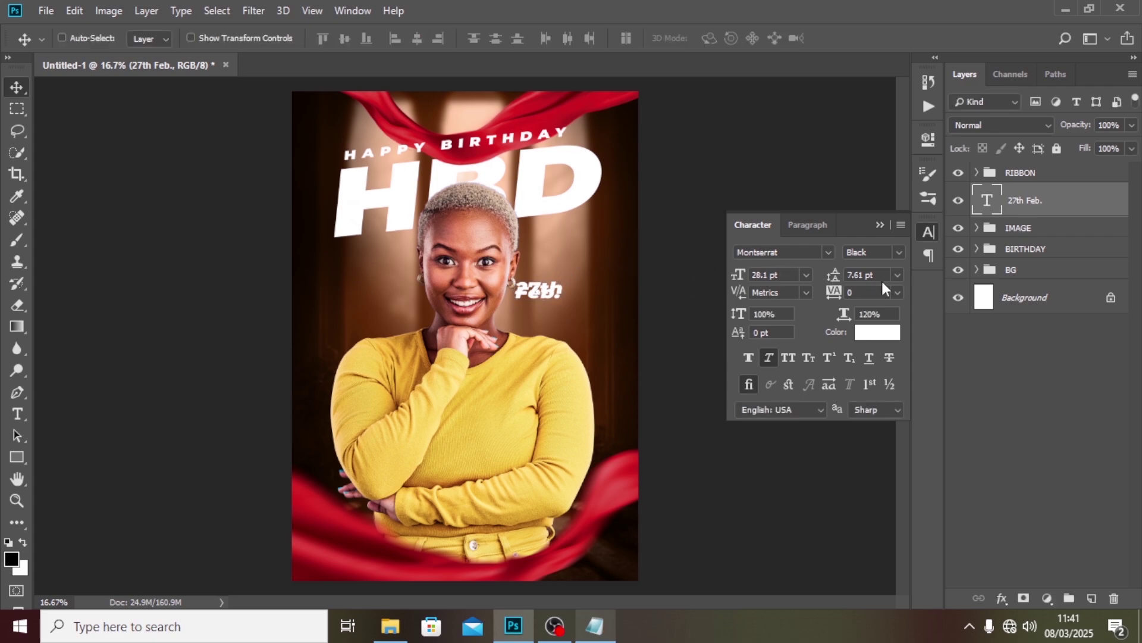
key("Return")
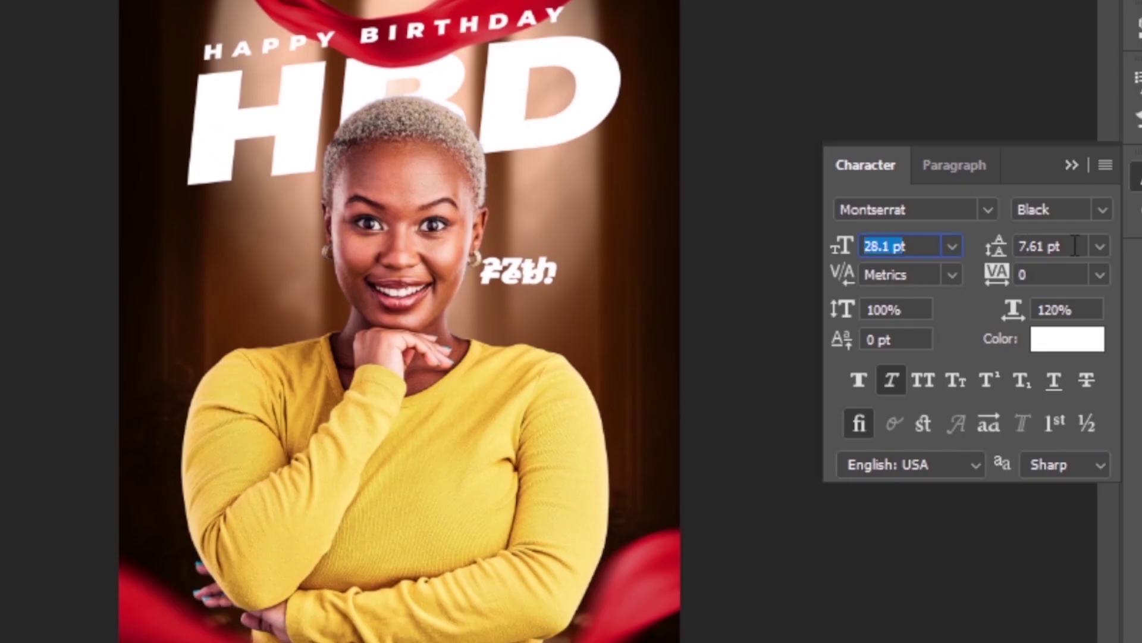
left_click_drag(1064, 246, 979, 232)
type("28")
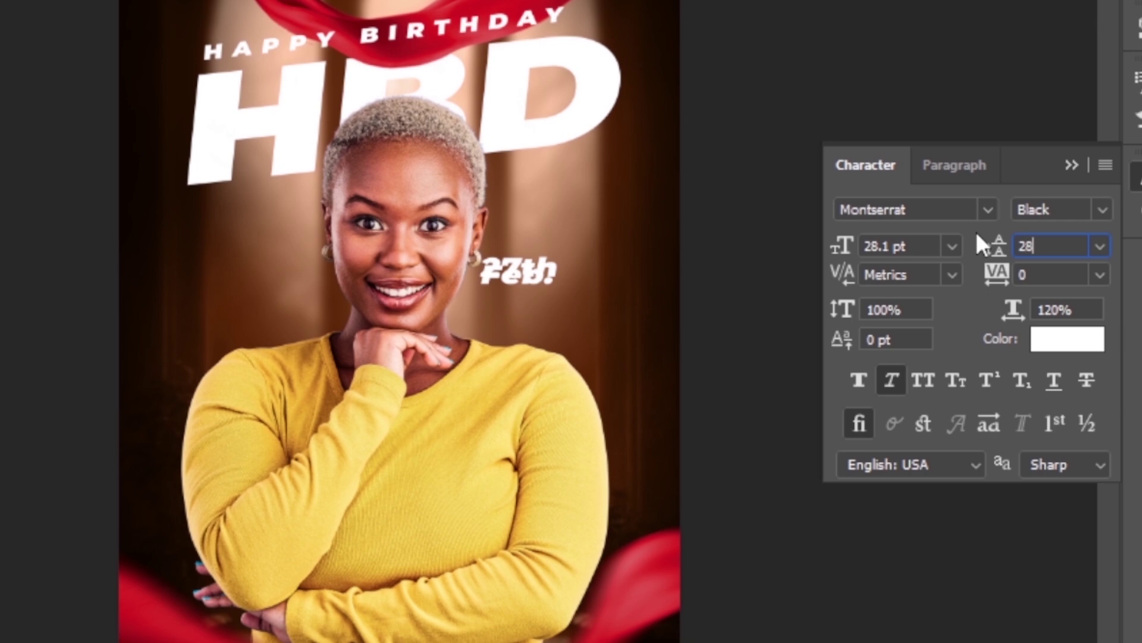
key("Return")
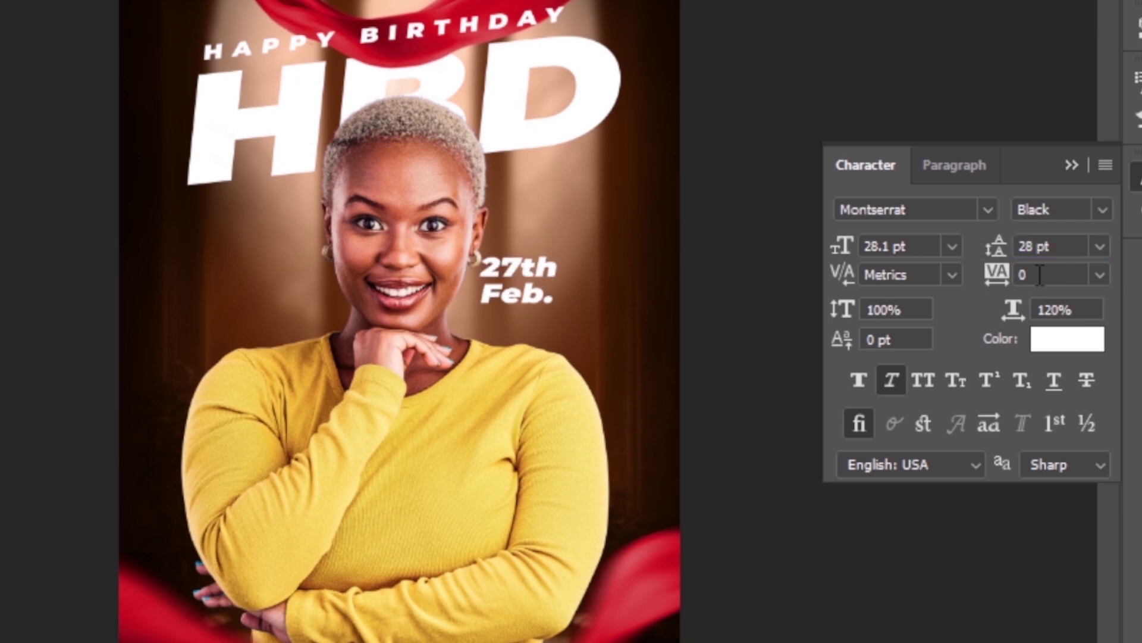
Step: Make the date ExtraBold, nudge it slightly lower, and bring the golden seal file toward Photoshop
left_click(1038, 275)
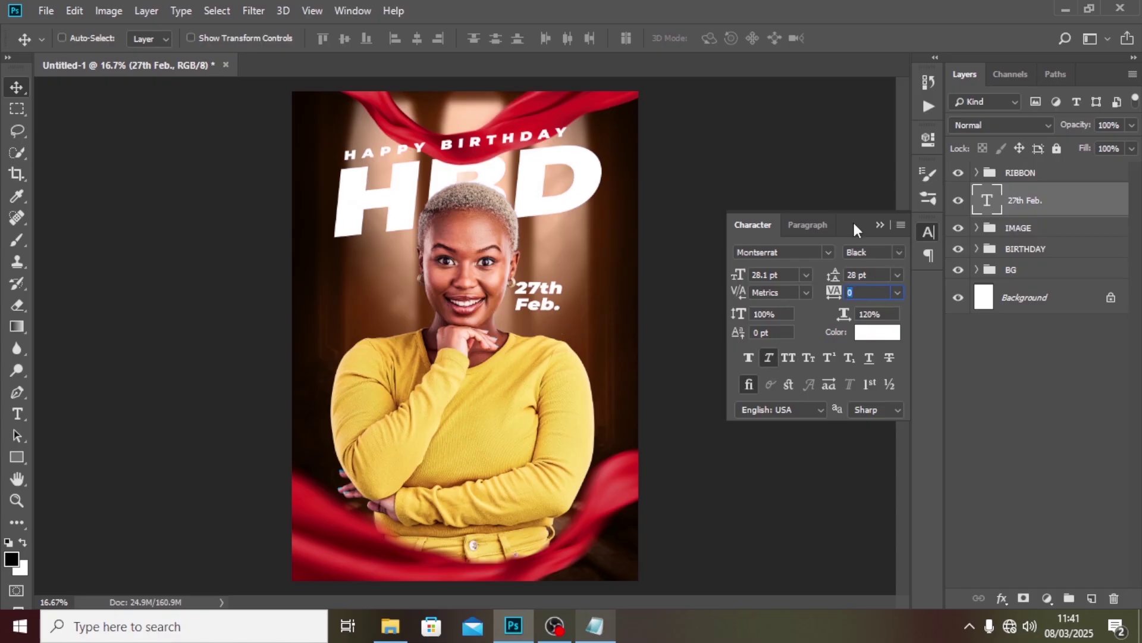
left_click(898, 254)
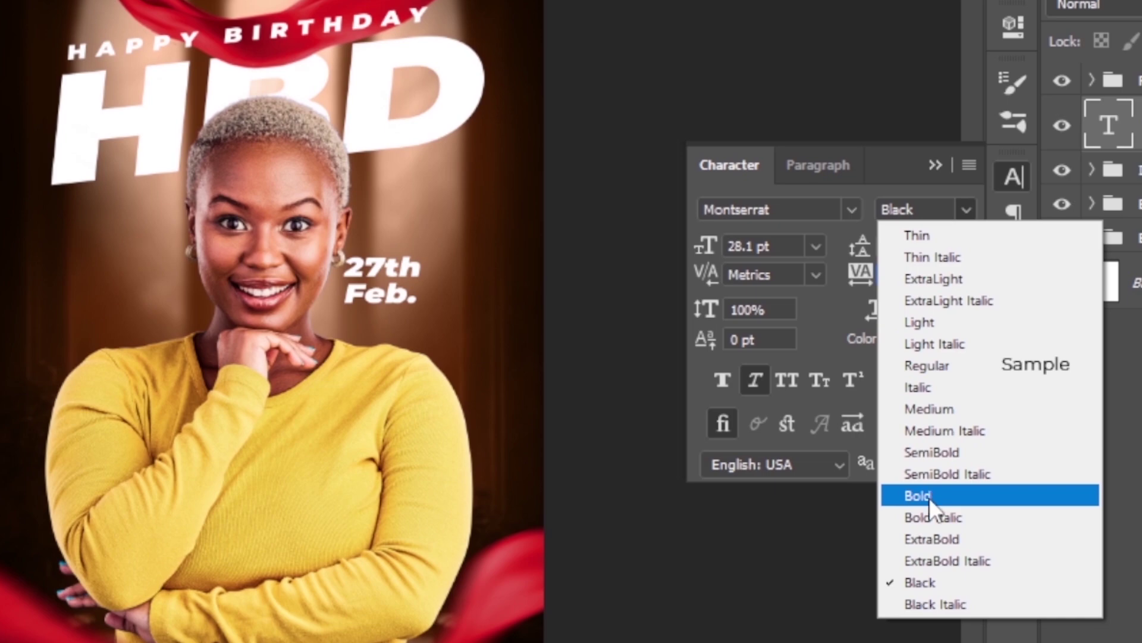
left_click(932, 538)
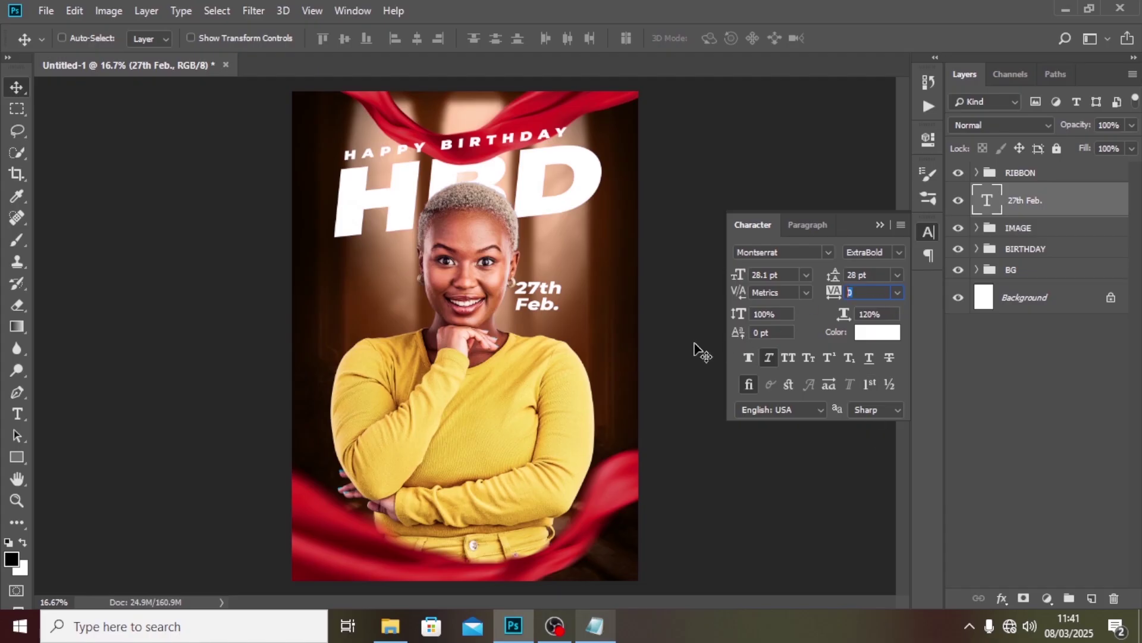
left_click(536, 307)
left_click(551, 240)
left_click_drag(541, 319, 539, 331)
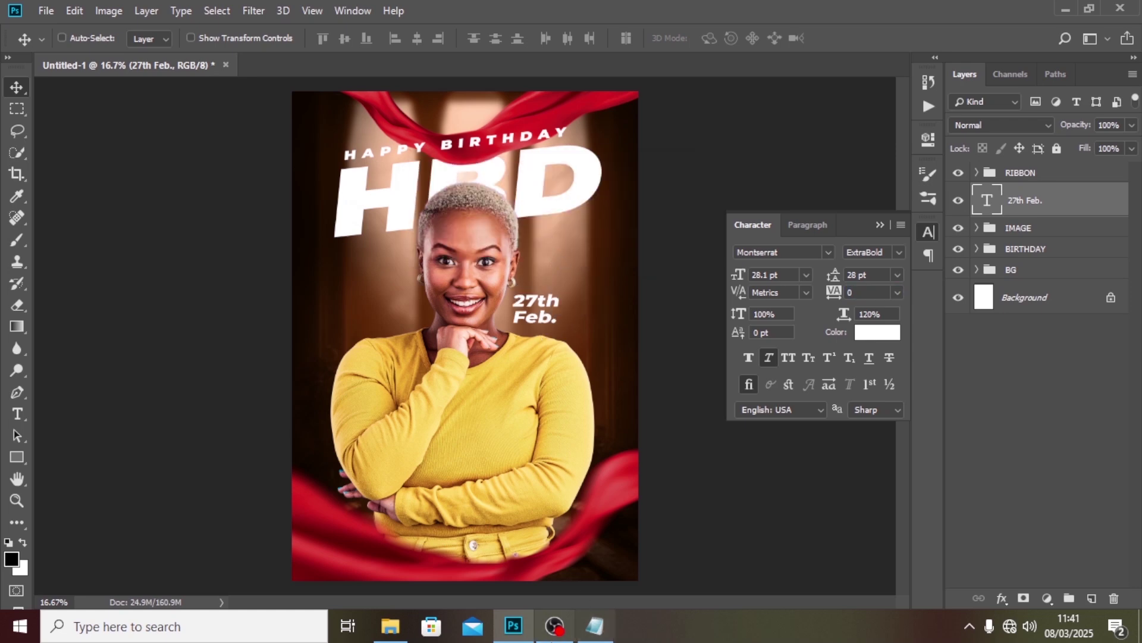
left_click(395, 638)
left_click_drag(548, 119, 483, 406)
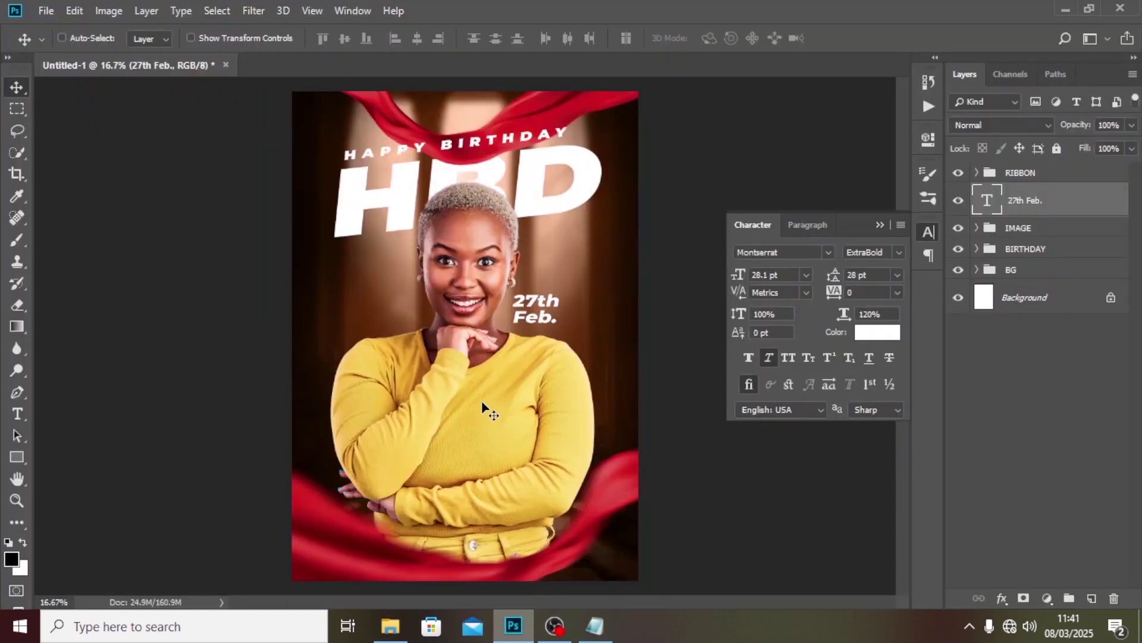
Step: Place the golden seal embedded at about 67.5% beside the woman's chin
left_click(45, 10)
left_click(125, 320)
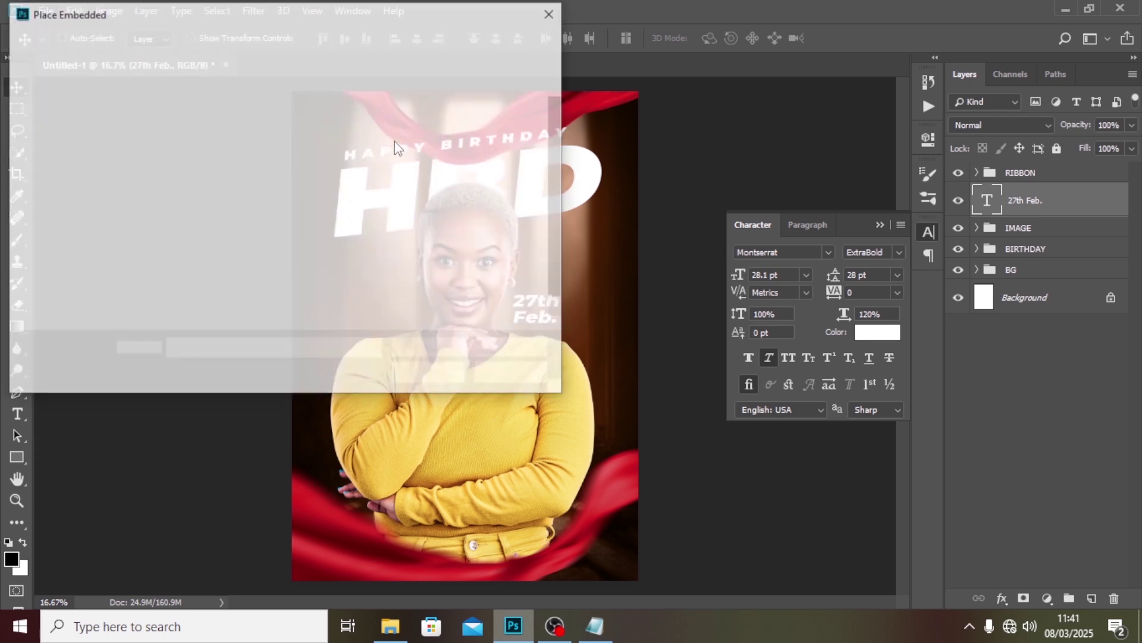
left_click(200, 273)
left_click(429, 373)
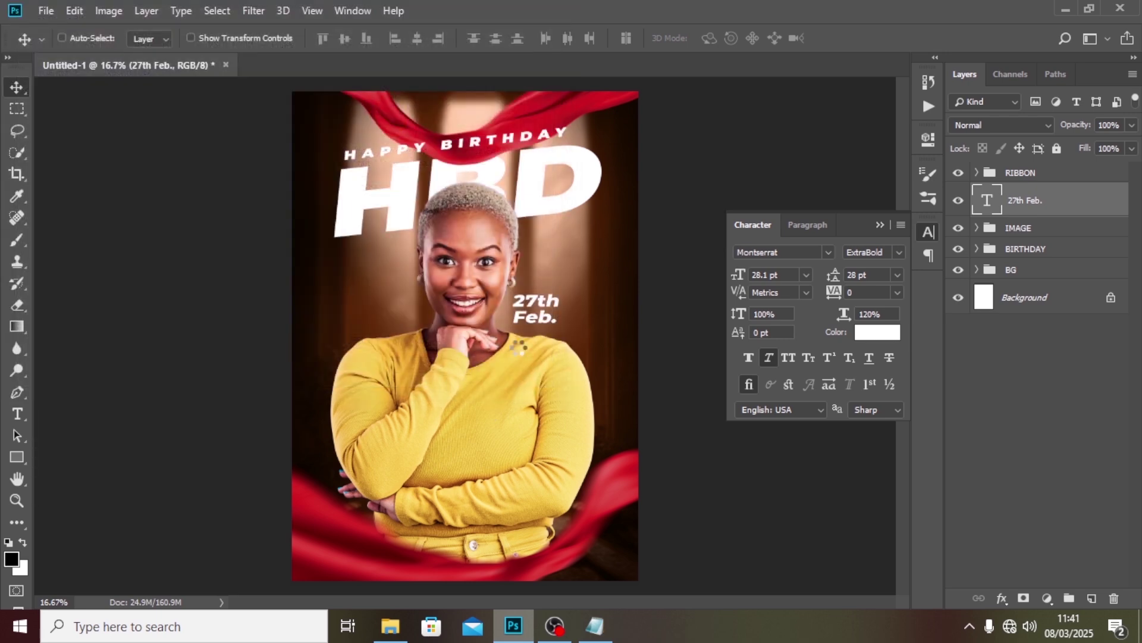
left_click_drag(528, 269, 521, 280)
left_click_drag(500, 342, 563, 327)
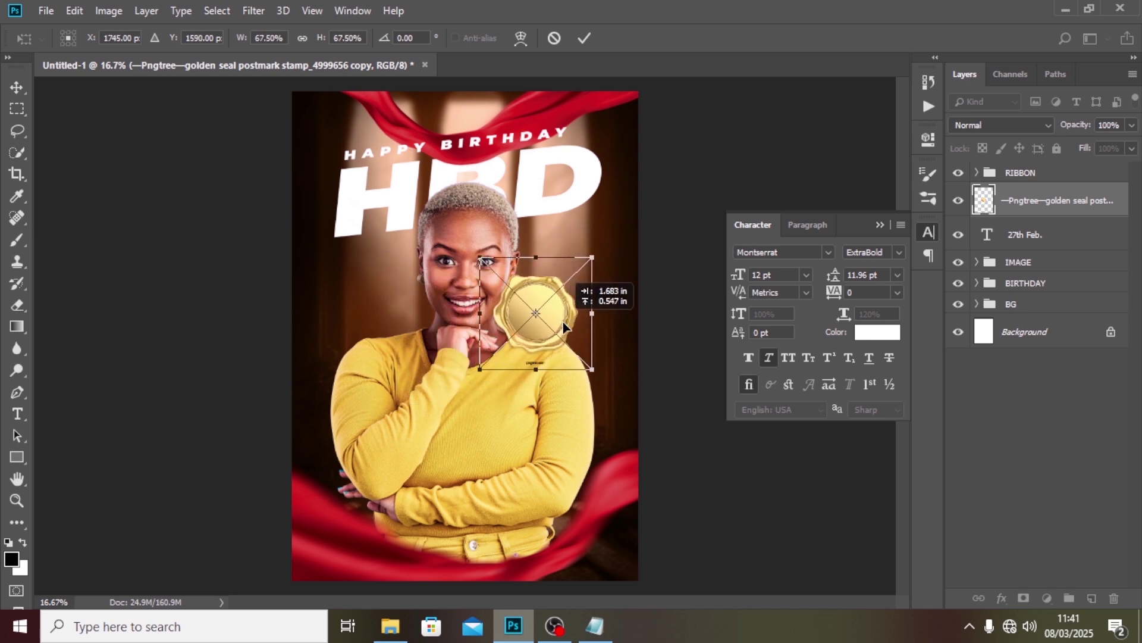
key("Return")
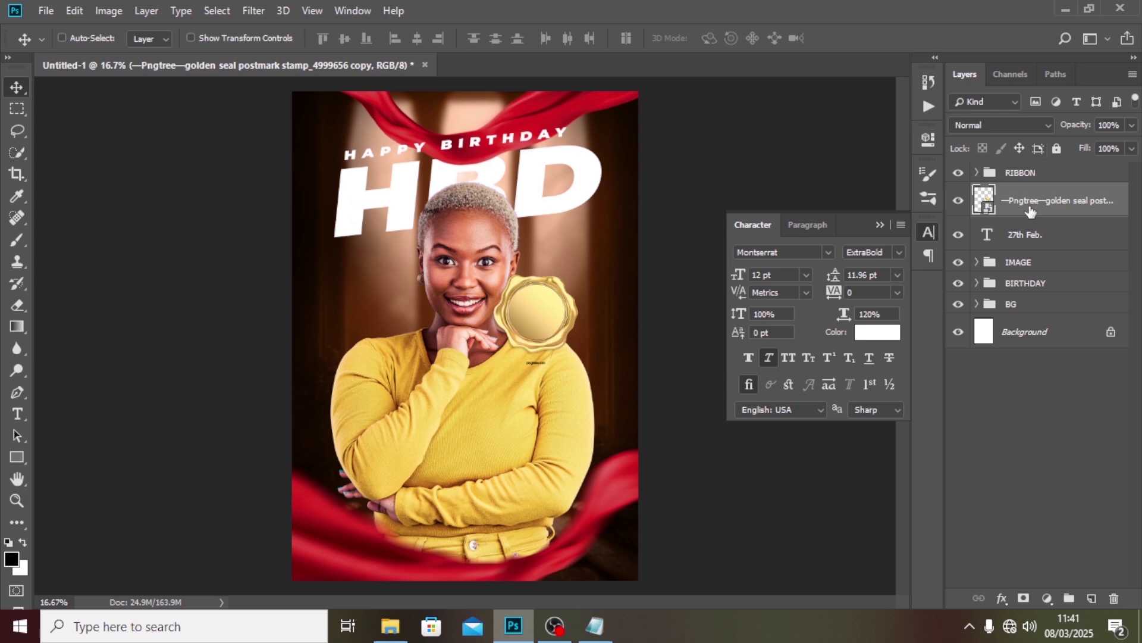
Step: Move the seal layer beneath the date text, add a layer mask, and set a small brush
left_click_drag(1019, 246, 1019, 247)
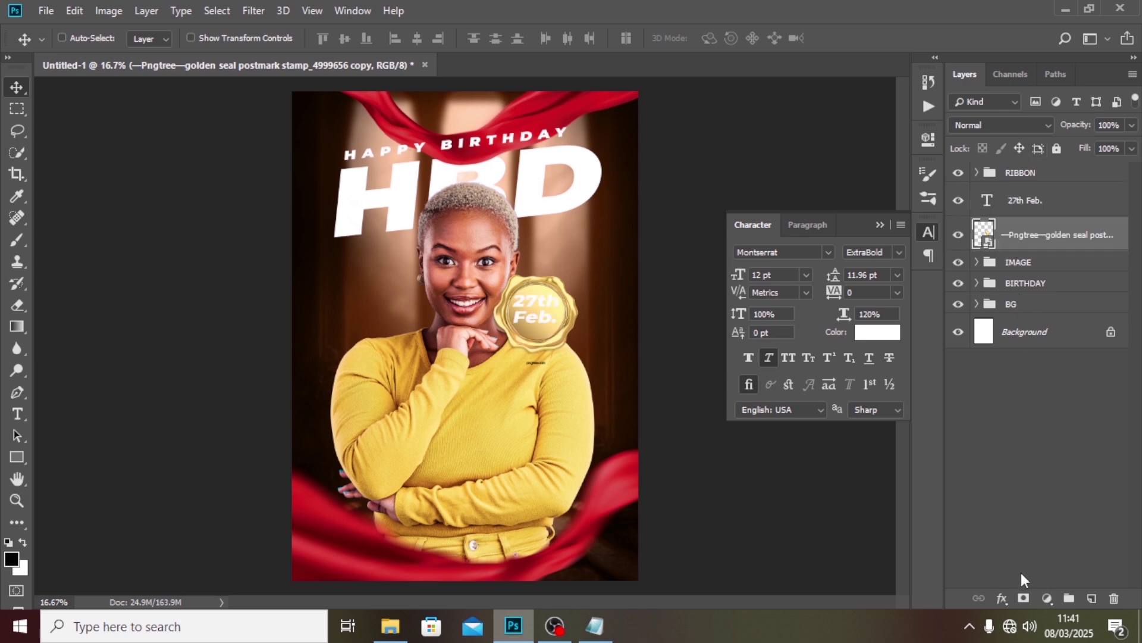
left_click(1022, 598)
key("b")
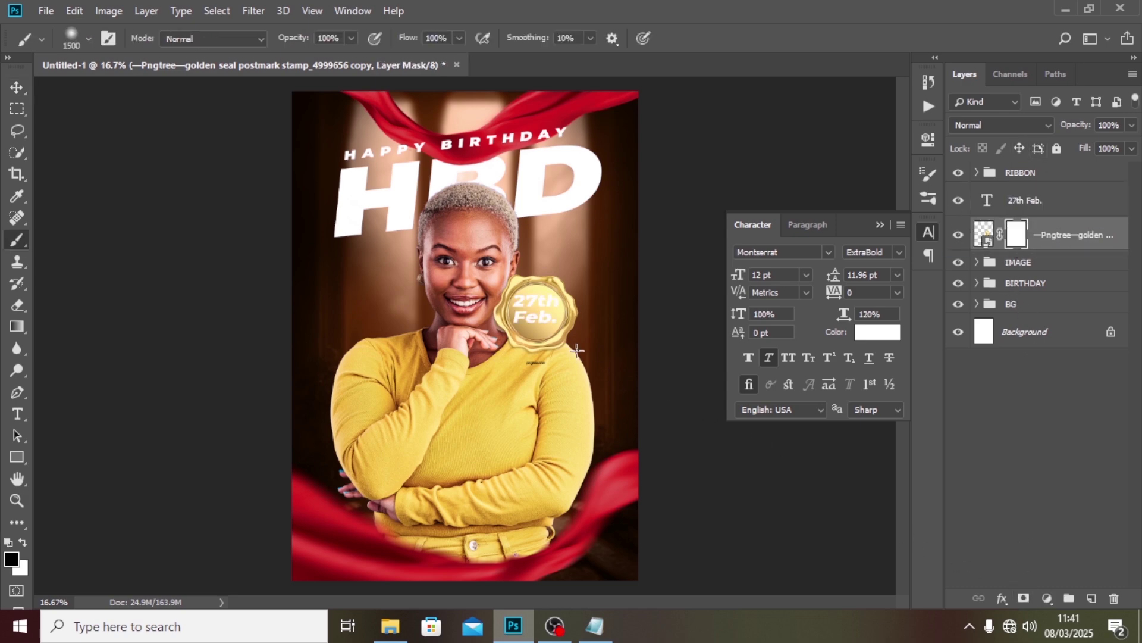
key("bracketleft")
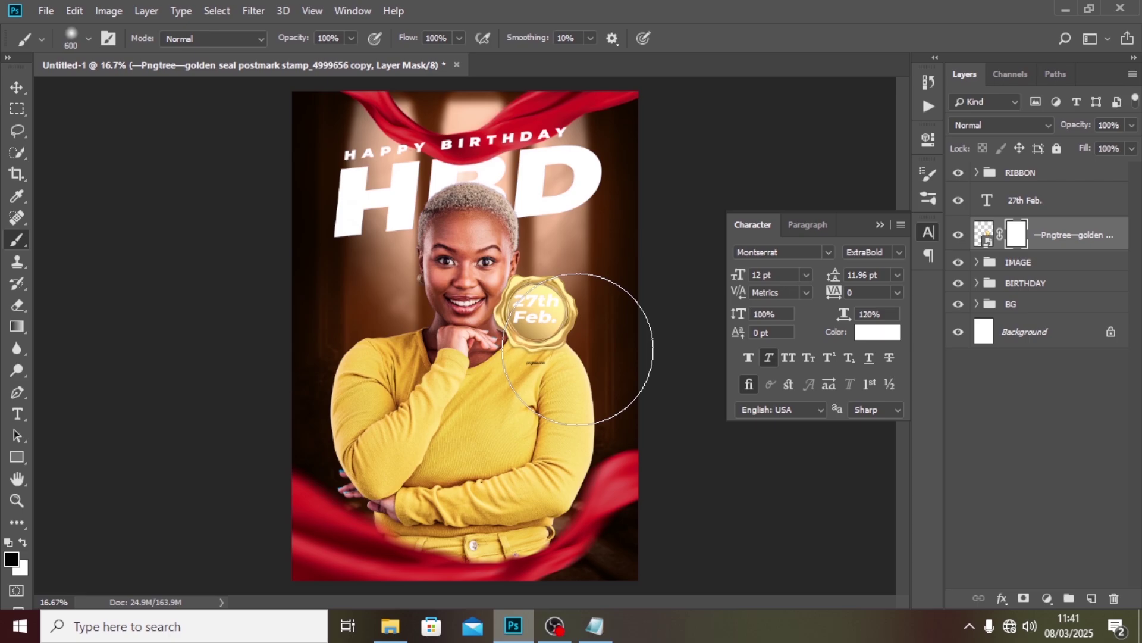
key("bracketleft")
key("bracketleft")
key("bracketleft")
key("bracketleft")
key("bracketleft")
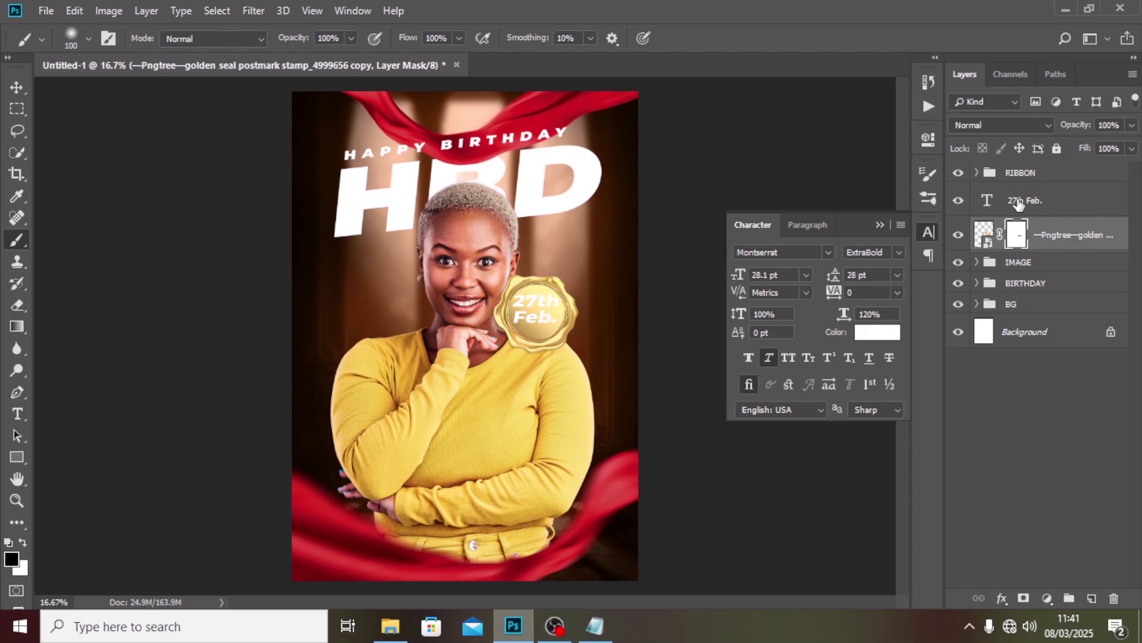
left_click(1041, 200)
left_click(1047, 232)
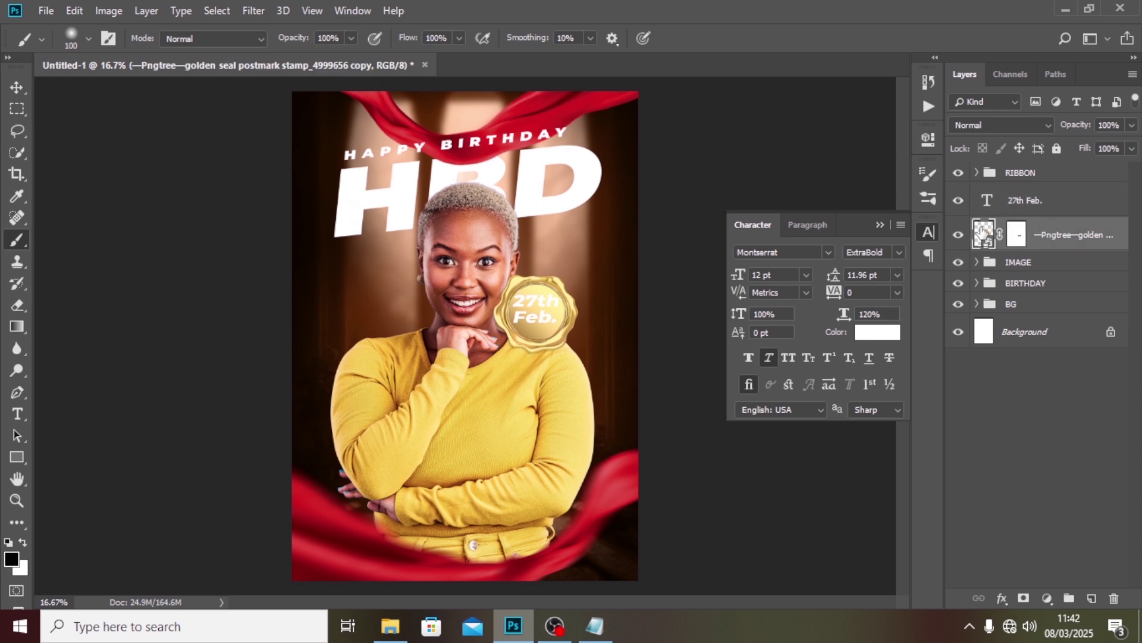
Step: Move the seal and date text together down and to the right
left_click(1017, 201, "ctrl")
key("v")
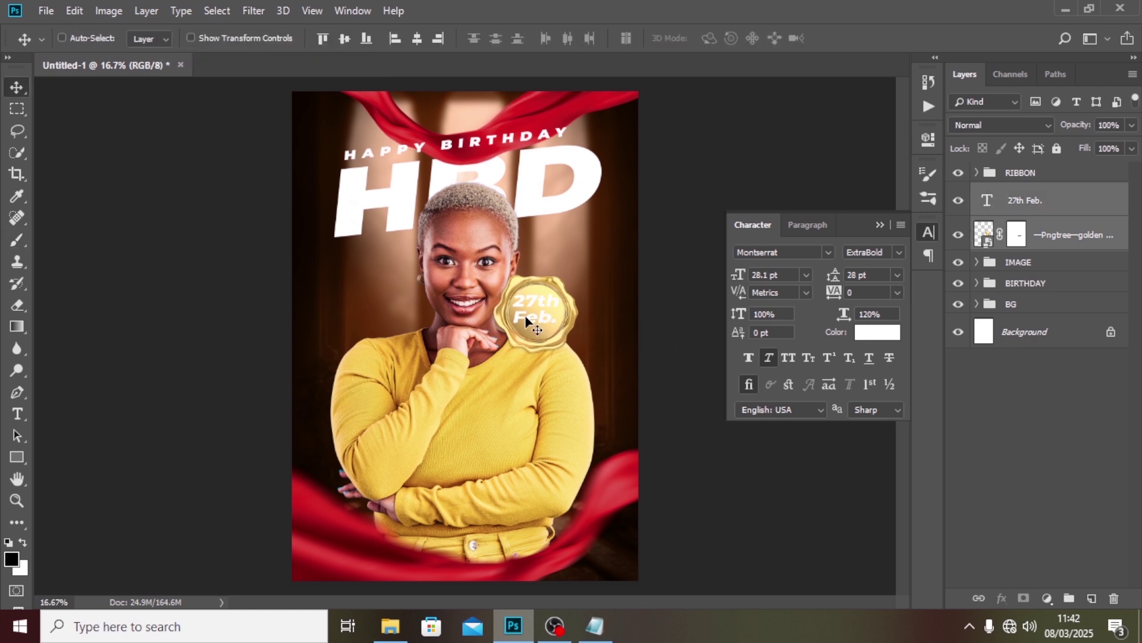
left_click_drag(525, 319, 541, 331)
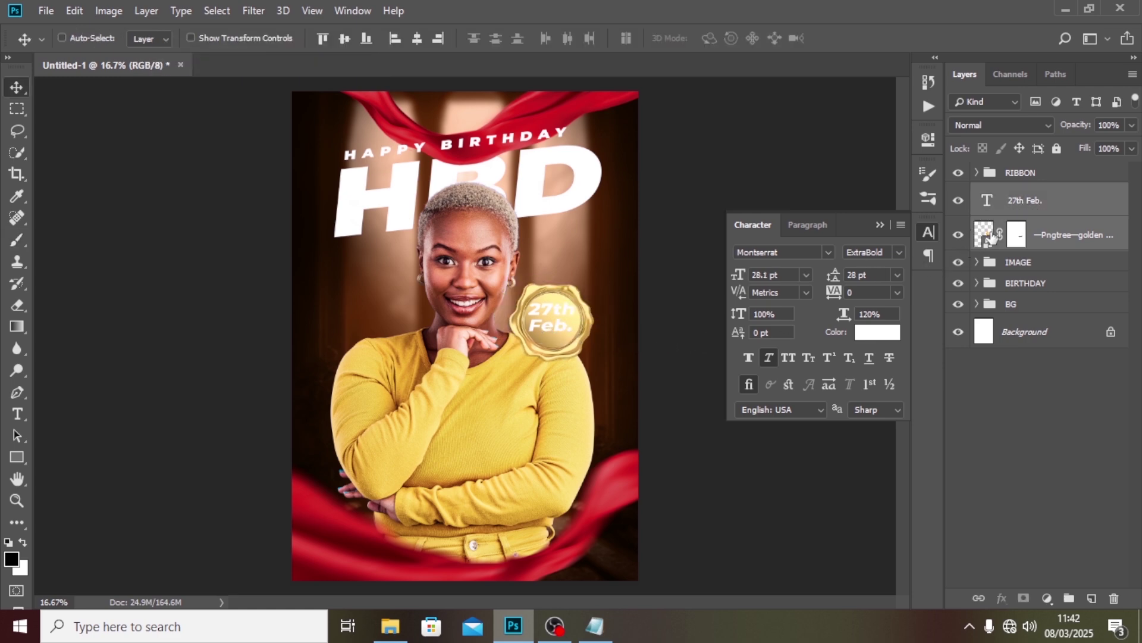
Step: Change the 27th Feb. text colour to a deep dark red
left_click(1012, 205)
left_click(866, 330)
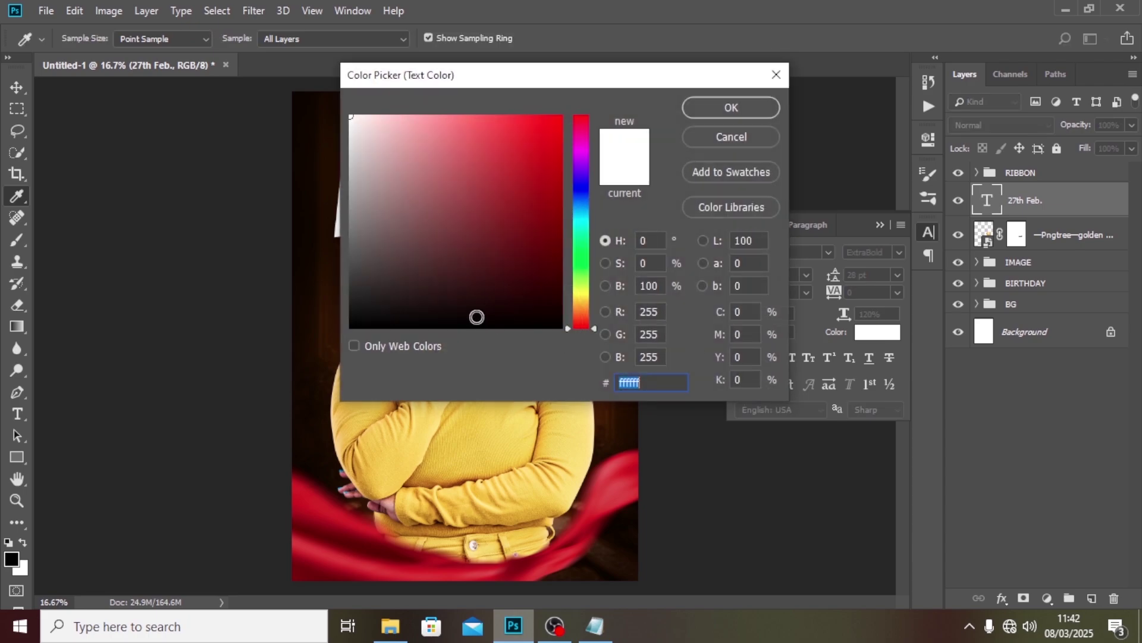
left_click_drag(417, 302, 298, 359)
left_click_drag(538, 83, 833, 42)
left_click(570, 411)
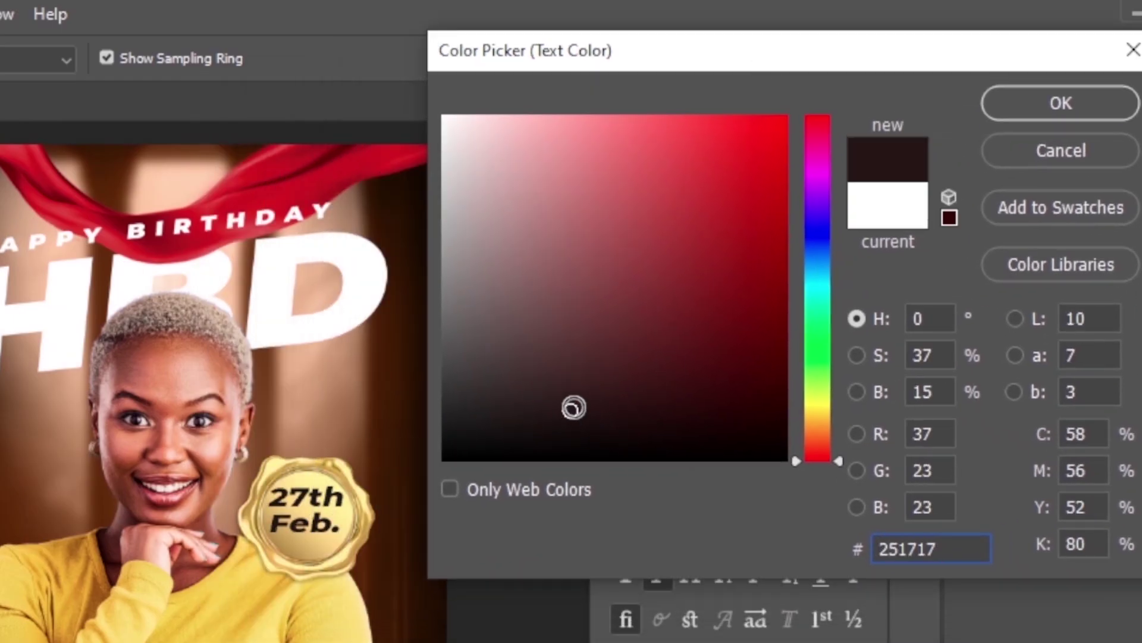
left_click(589, 421)
left_click(612, 404)
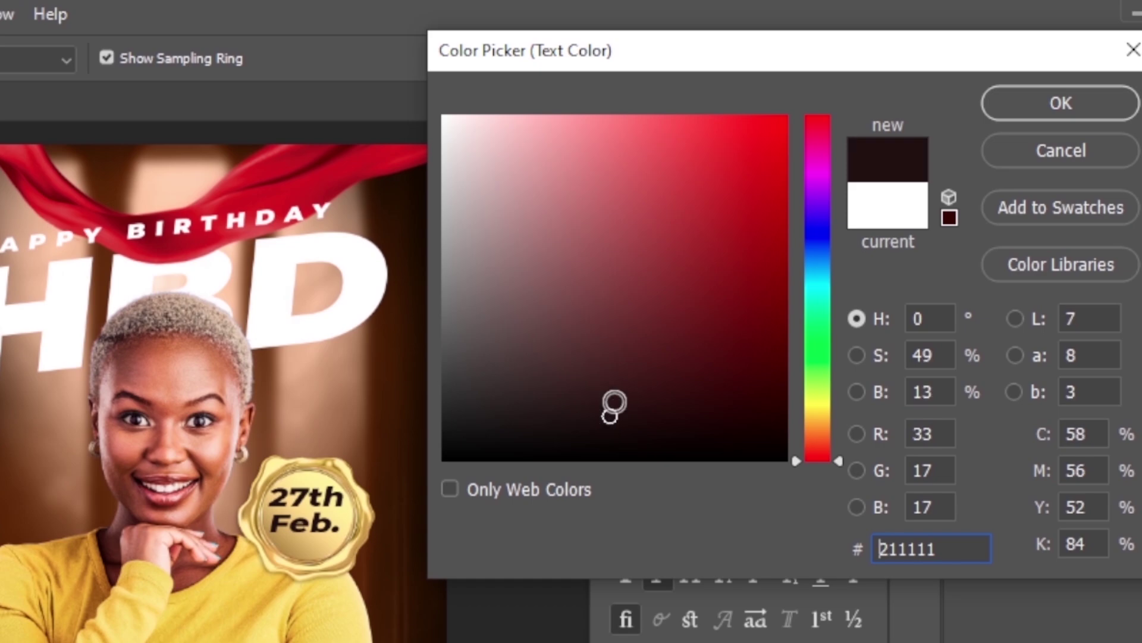
left_click(726, 396)
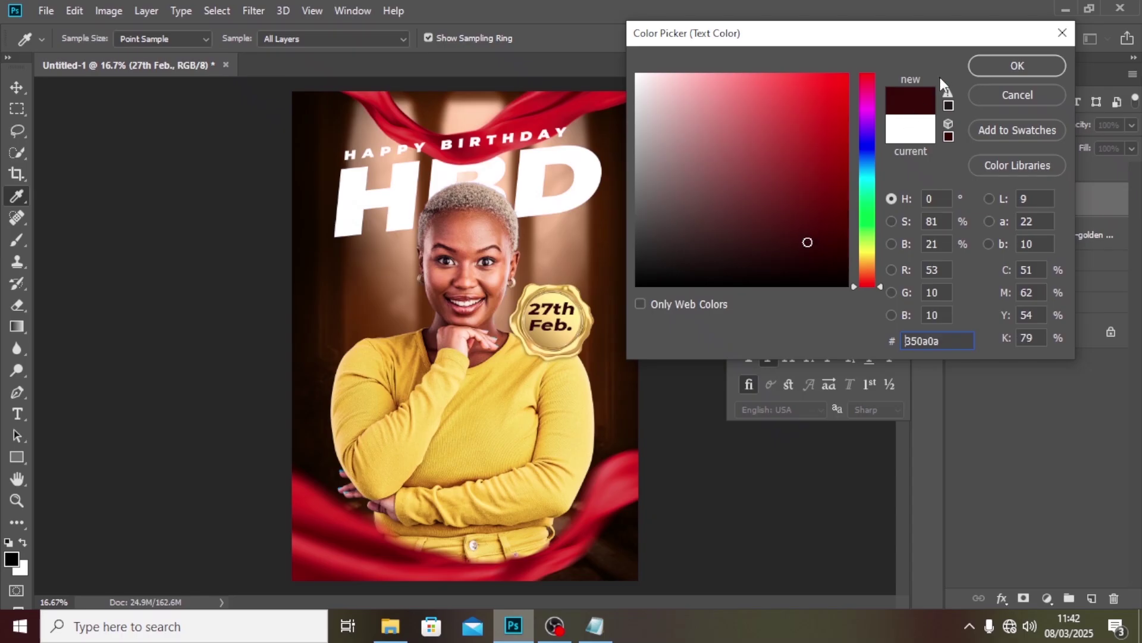
left_click(1014, 67)
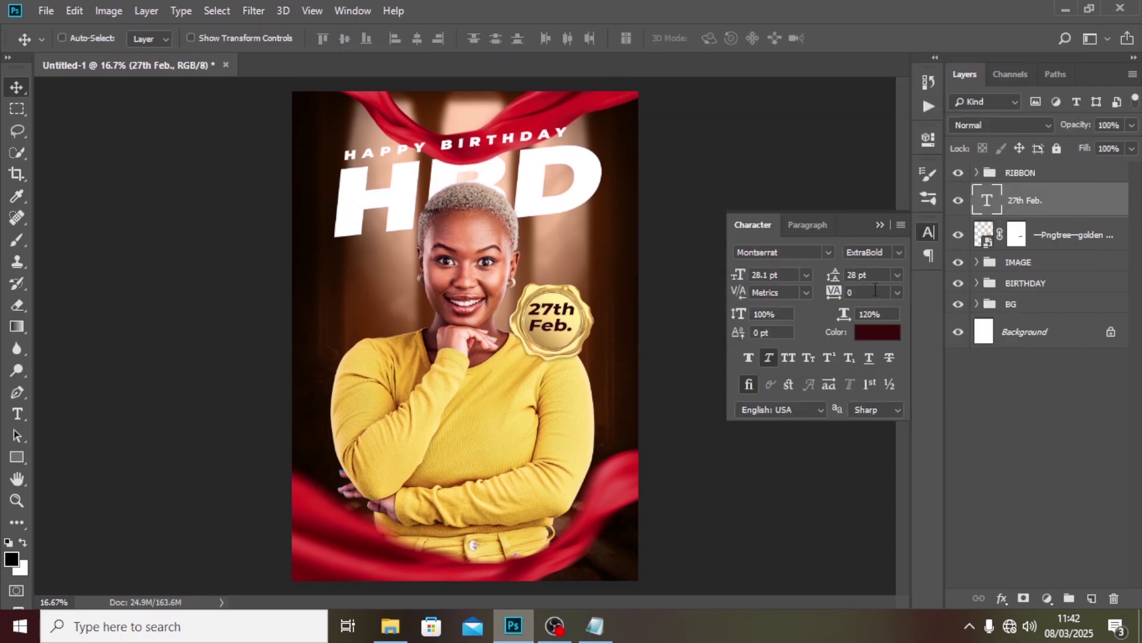
Step: Nudge the golden seal up and to the left
left_click(1049, 236)
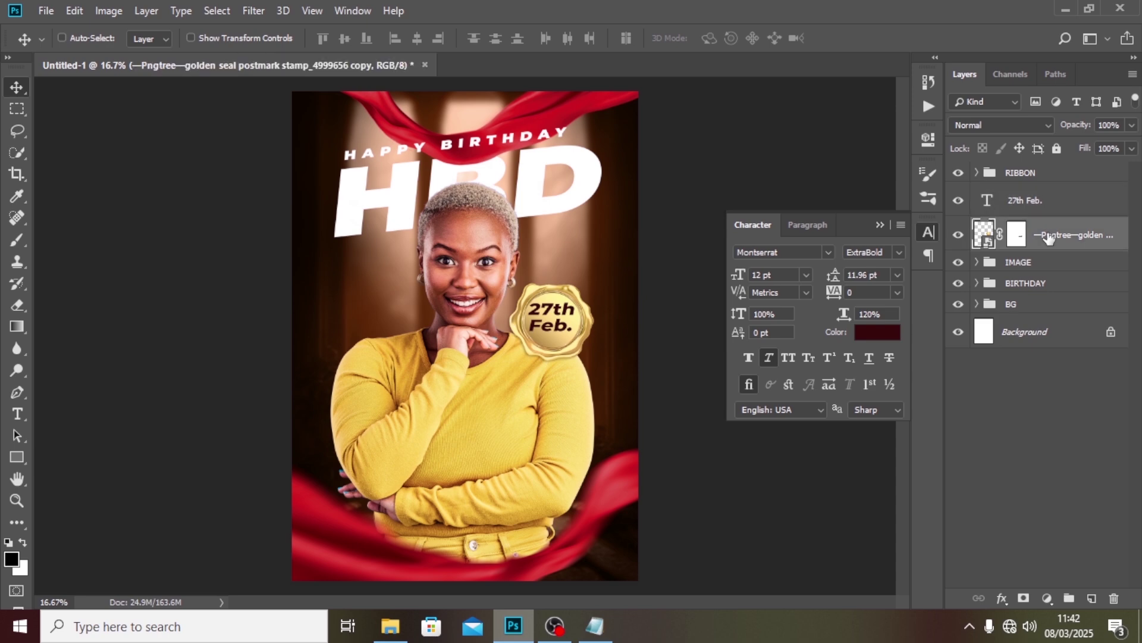
key("shift+Up")
key("shift+Left")
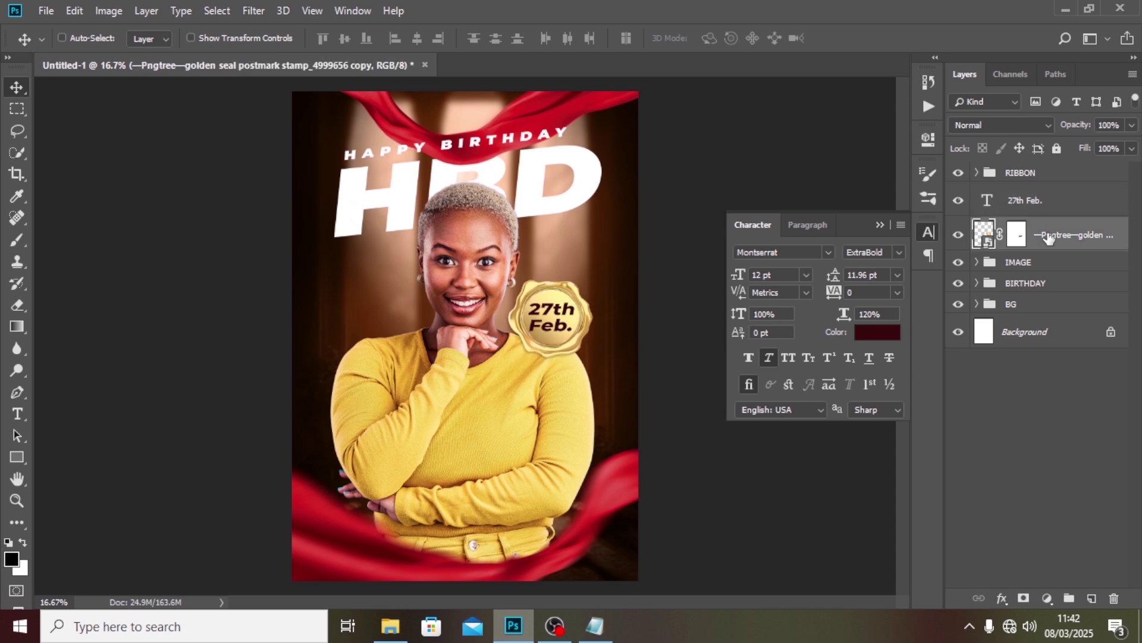
Step: Group the gold seal and 27th Feb. text into a group named DATE
left_click(880, 225)
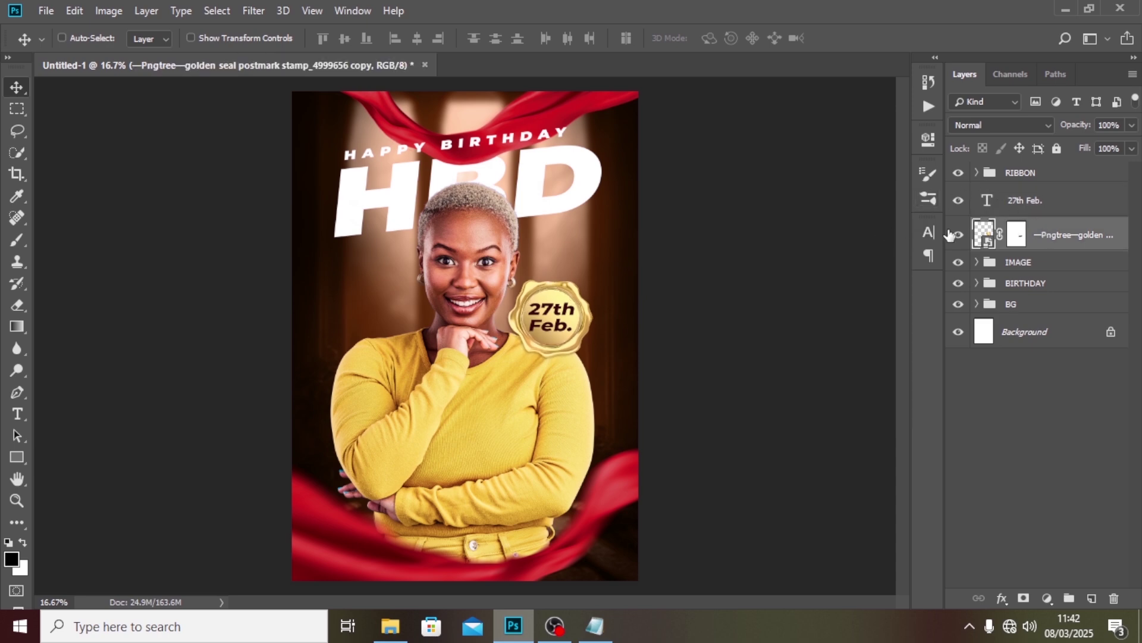
left_click(1039, 203, "ctrl")
key("ctrl+g")
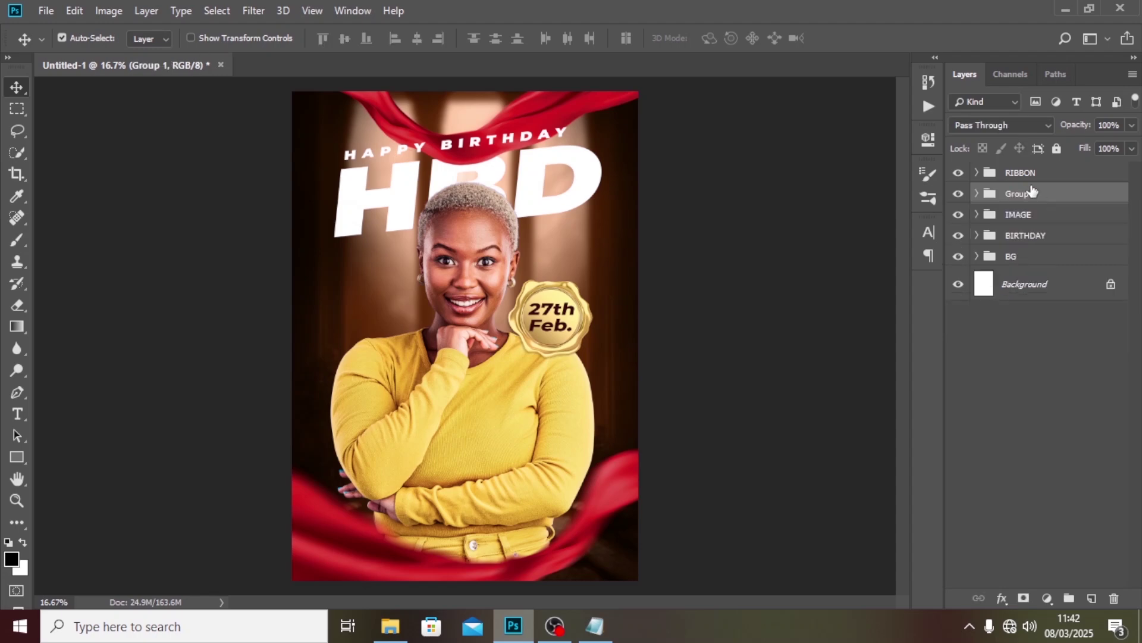
double_click(1017, 195)
type("DATE")
key("Return")
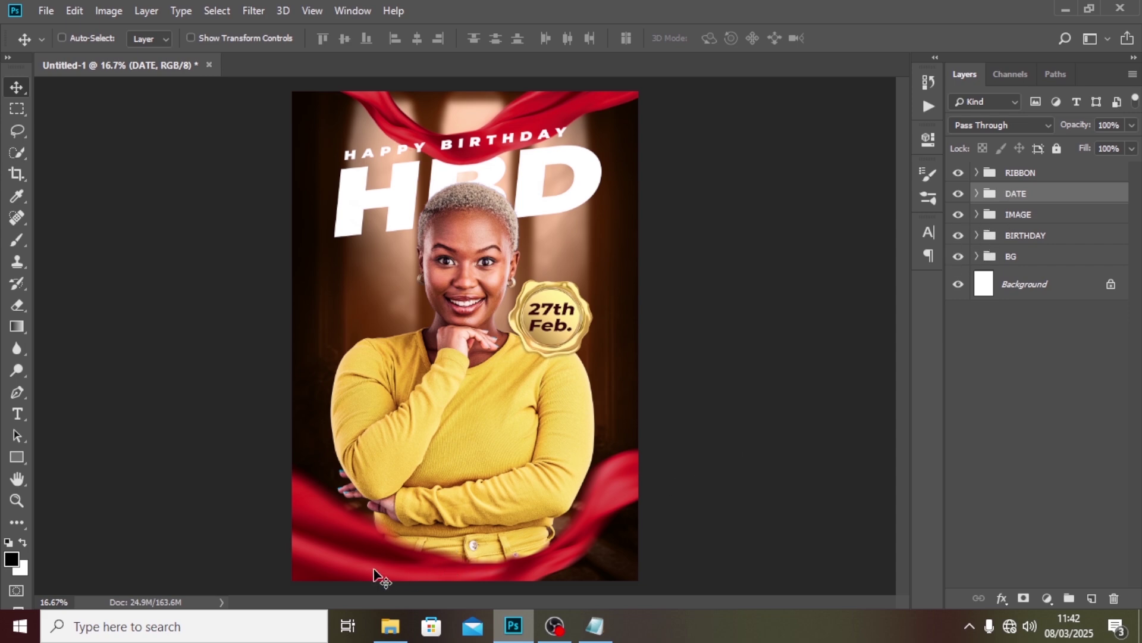
Step: Select the 'god bless your new age' line in the Notepad notes, then switch back to the flyer
left_click(577, 630)
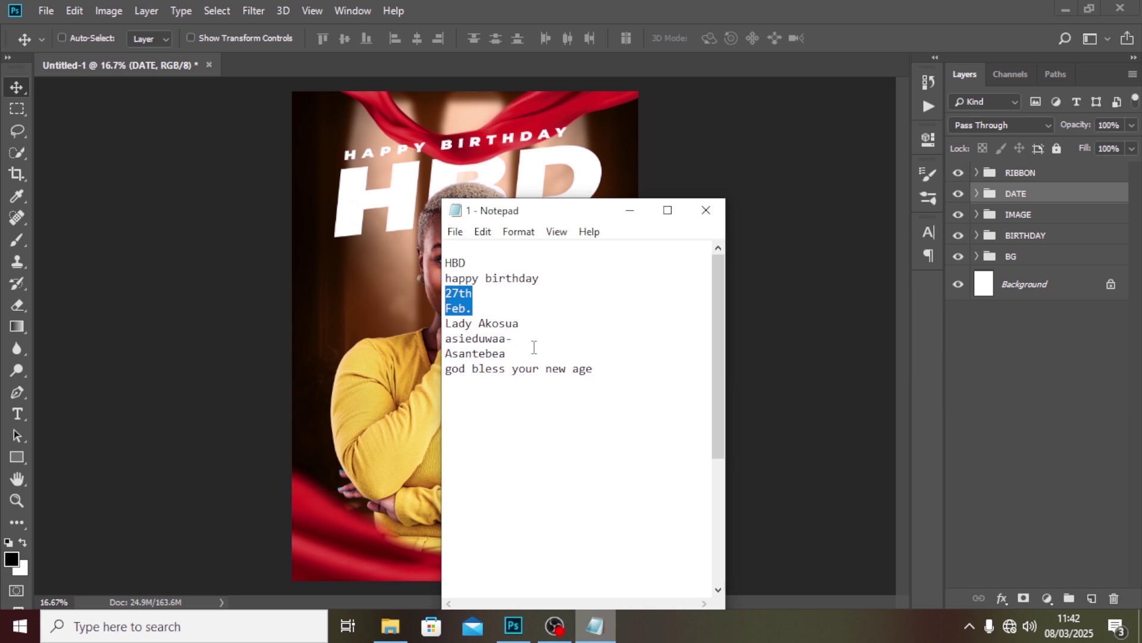
left_click_drag(592, 369, 445, 369)
left_click(435, 371)
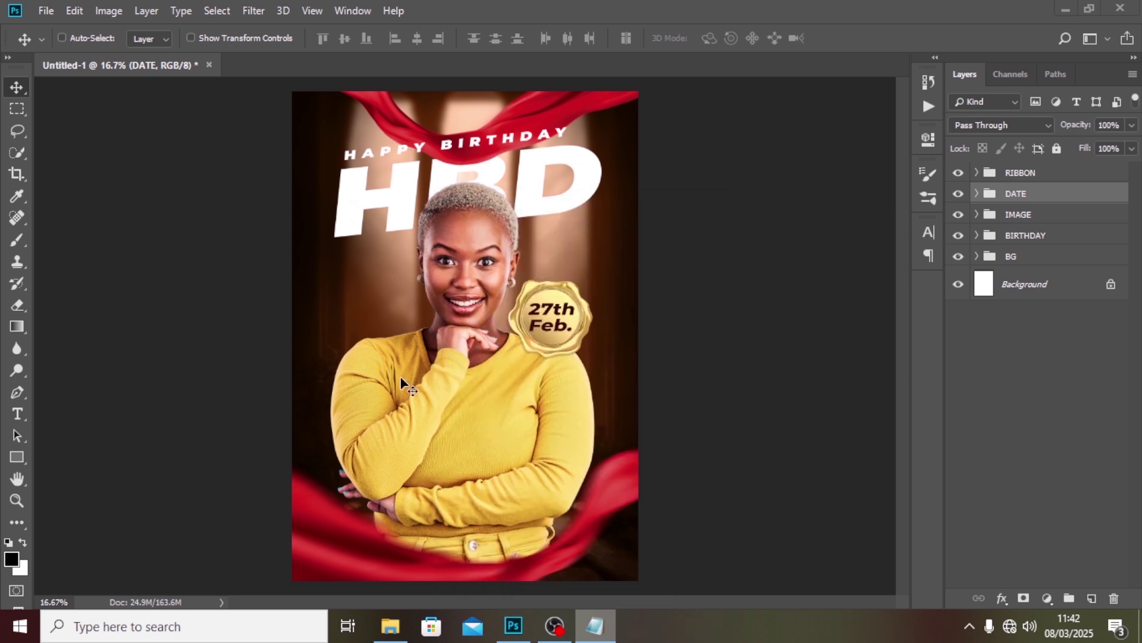
left_click(589, 630)
left_click(637, 391)
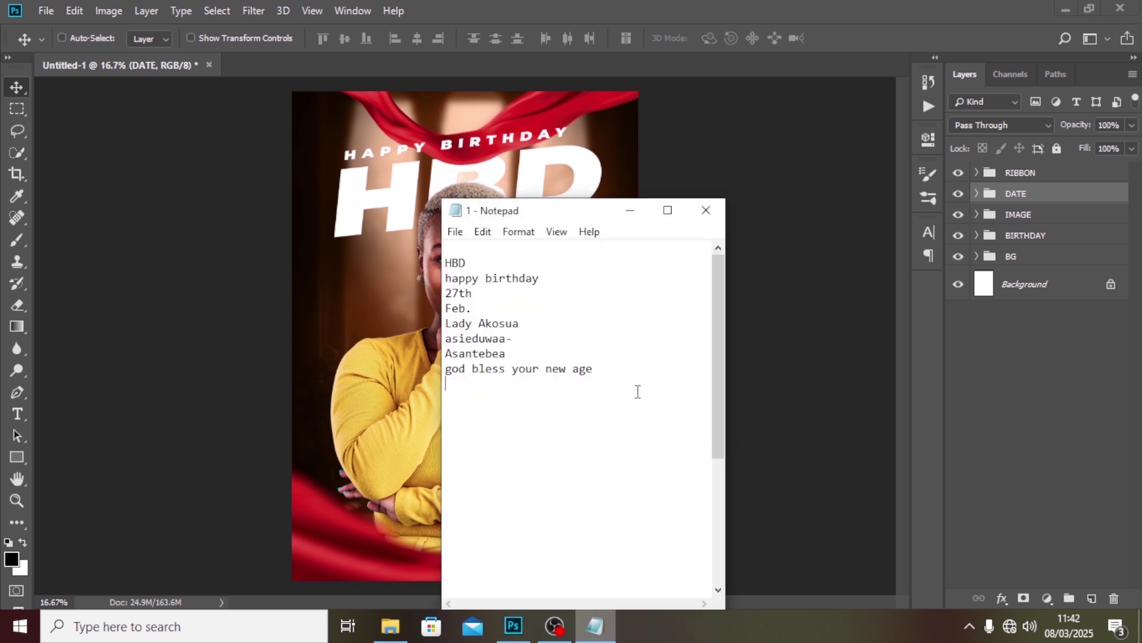
double_click(587, 368)
left_click_drag(604, 369, 457, 375)
key("ctrl+c")
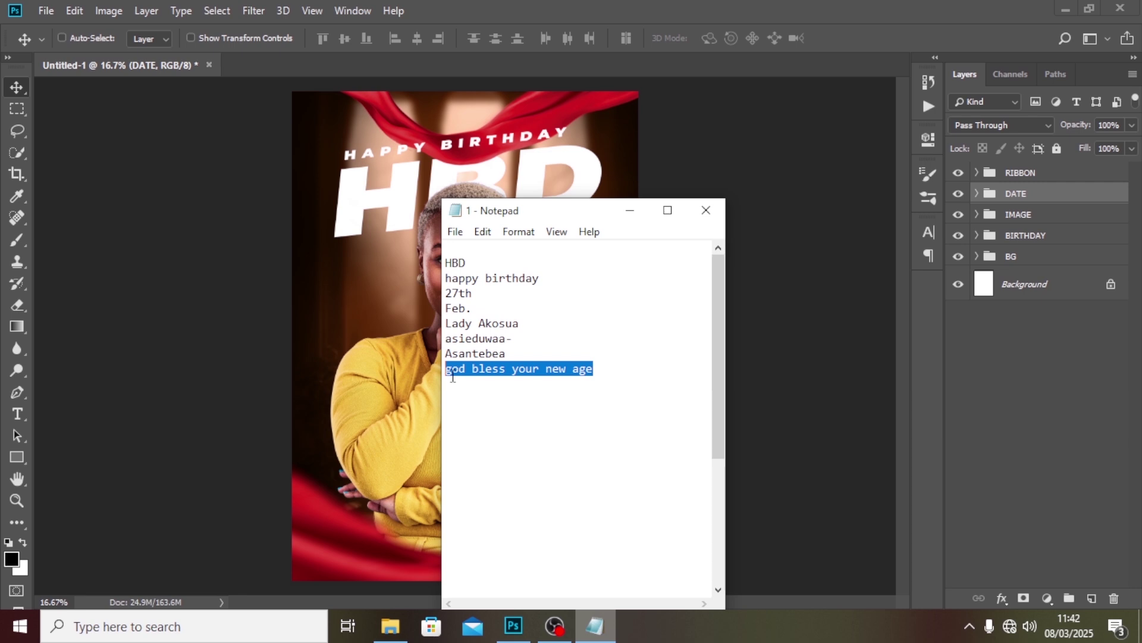
left_click(681, 6)
Step: Paste the tagline as a new text layer and make it white, all capitals
key("t")
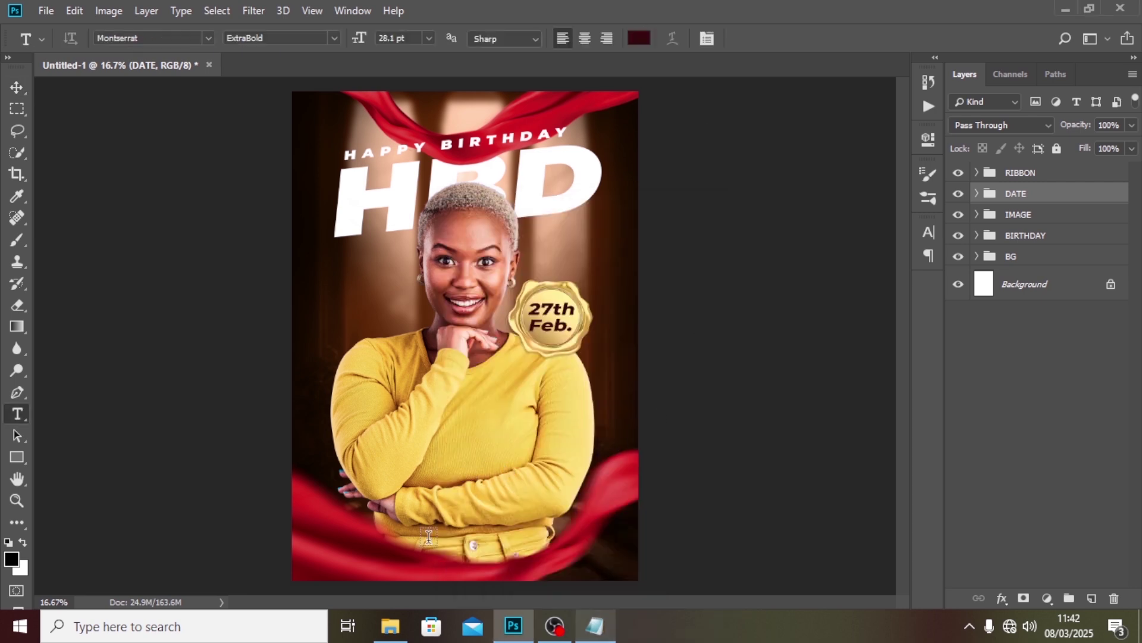
left_click(429, 536)
key("ctrl+v")
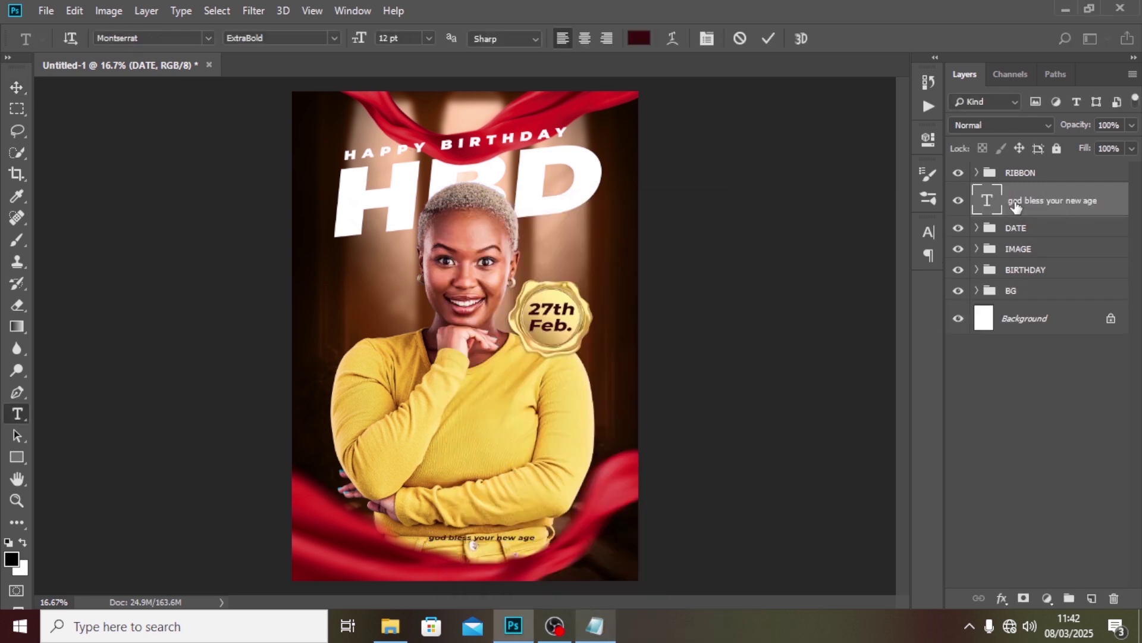
left_click(1016, 206)
left_click(929, 232)
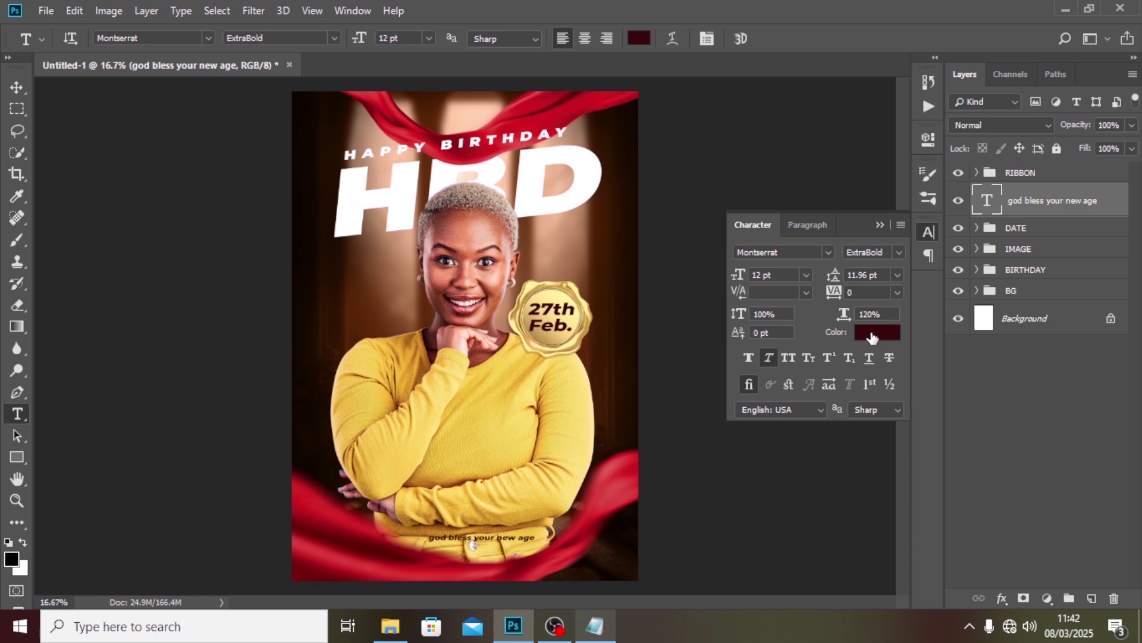
left_click(873, 332)
left_click_drag(702, 156, 585, 57)
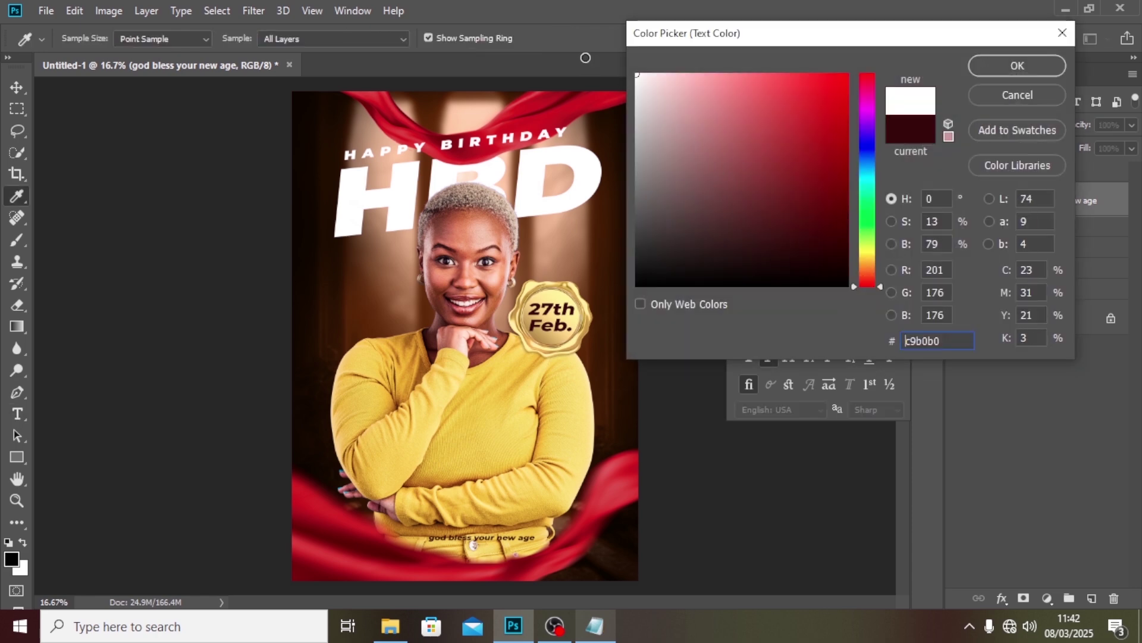
left_click(1004, 65)
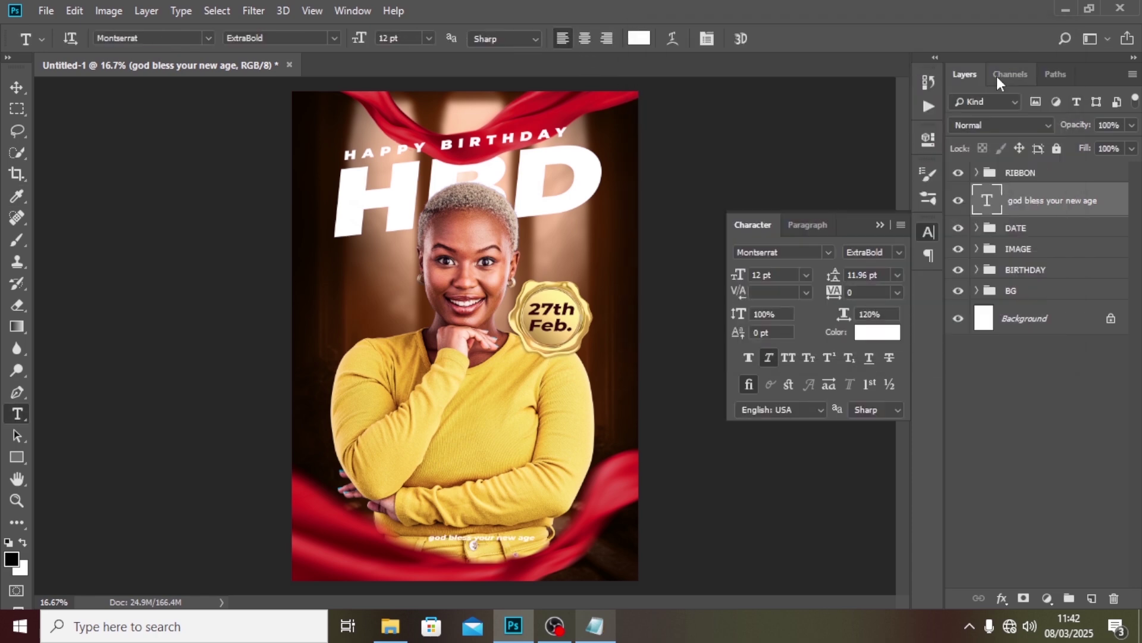
left_click(786, 357)
left_click(879, 226)
Step: Move the tagline to the flyer's bottom above the RIBBON group and set tracking to 700
key("v")
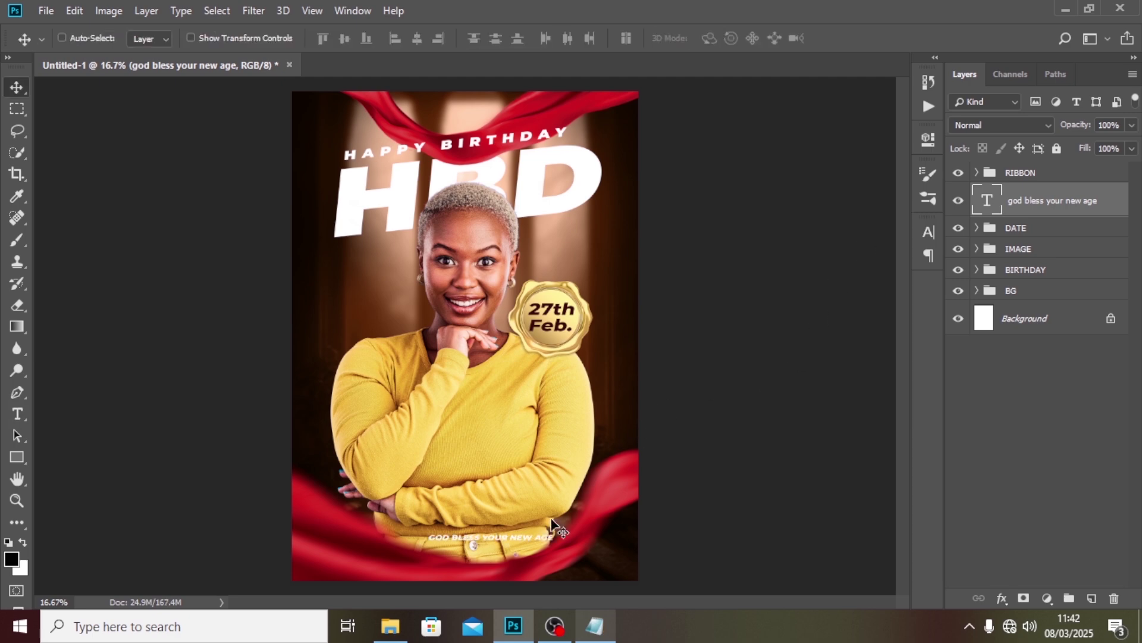
left_click_drag(520, 536, 479, 565)
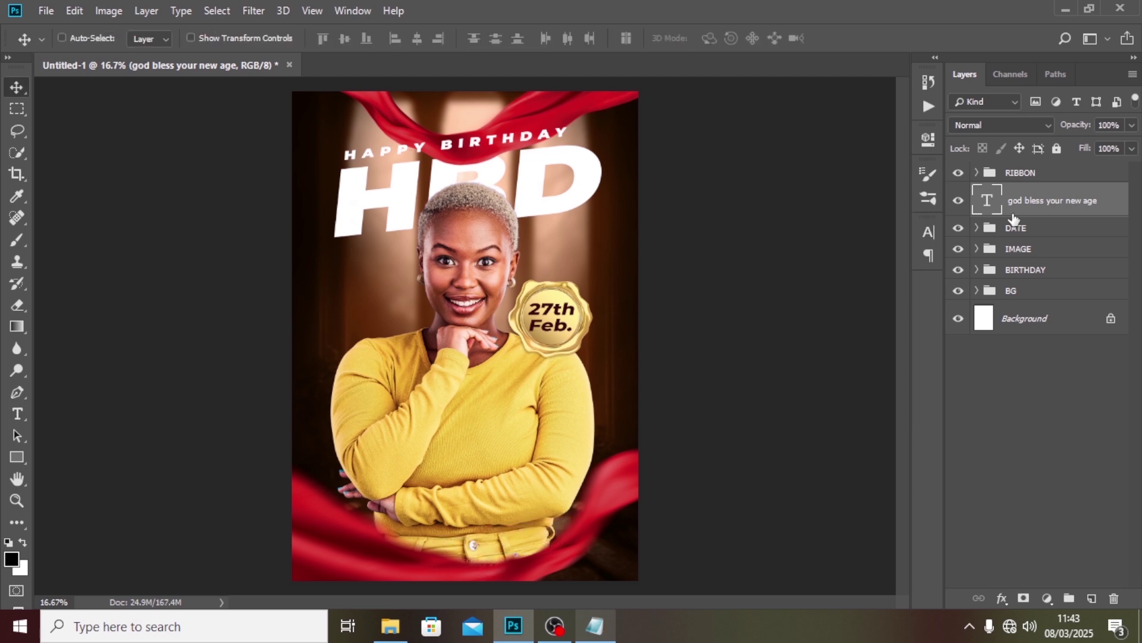
left_click_drag(1012, 202, 1020, 164)
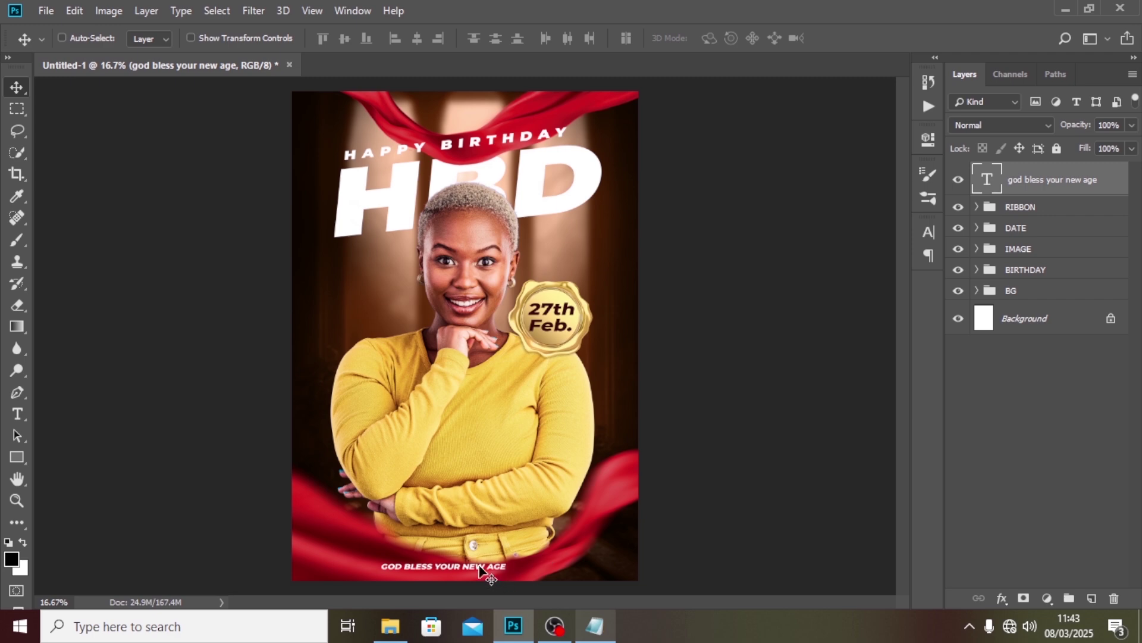
left_click(928, 233)
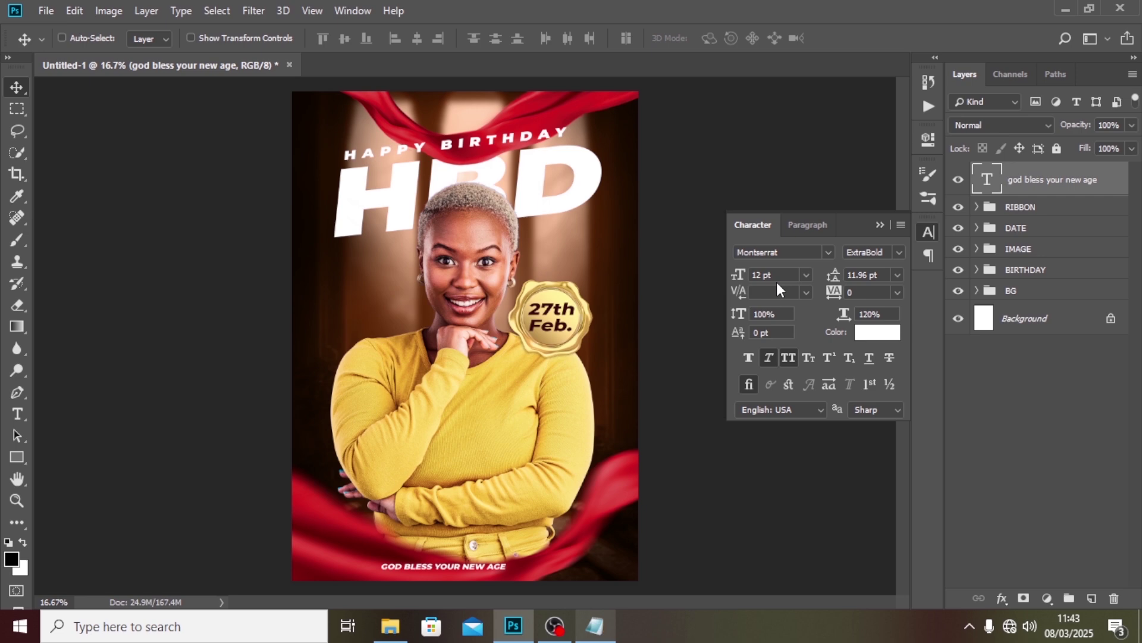
left_click(857, 293)
type("700")
key("Return")
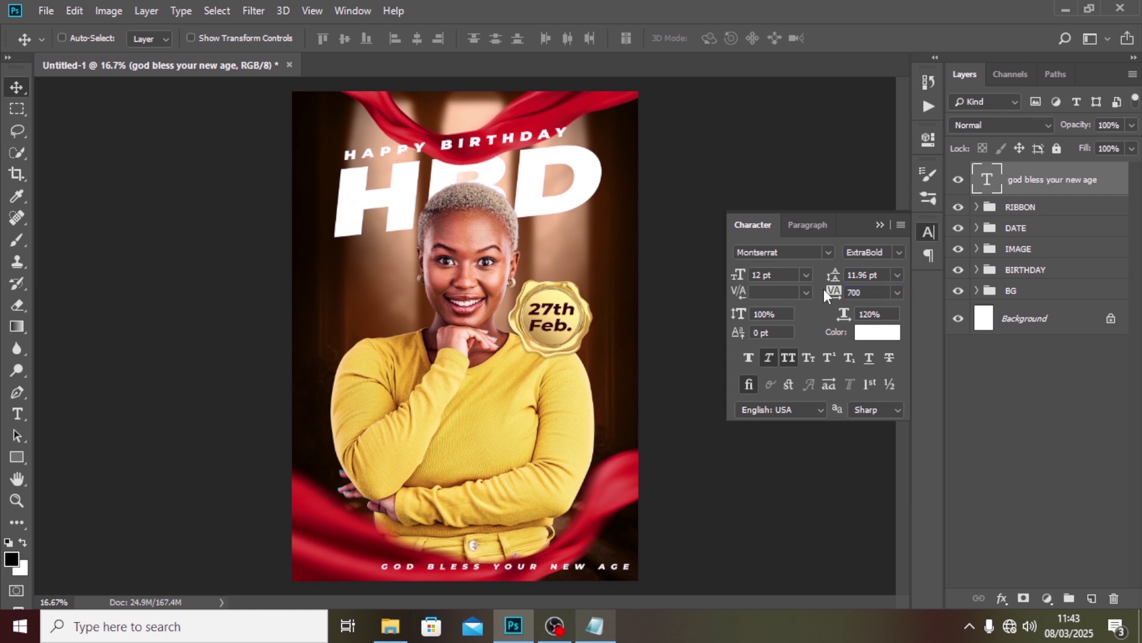
Step: Centre the tagline horizontally using the guides and nudge it slightly lower
key("ctrl+t")
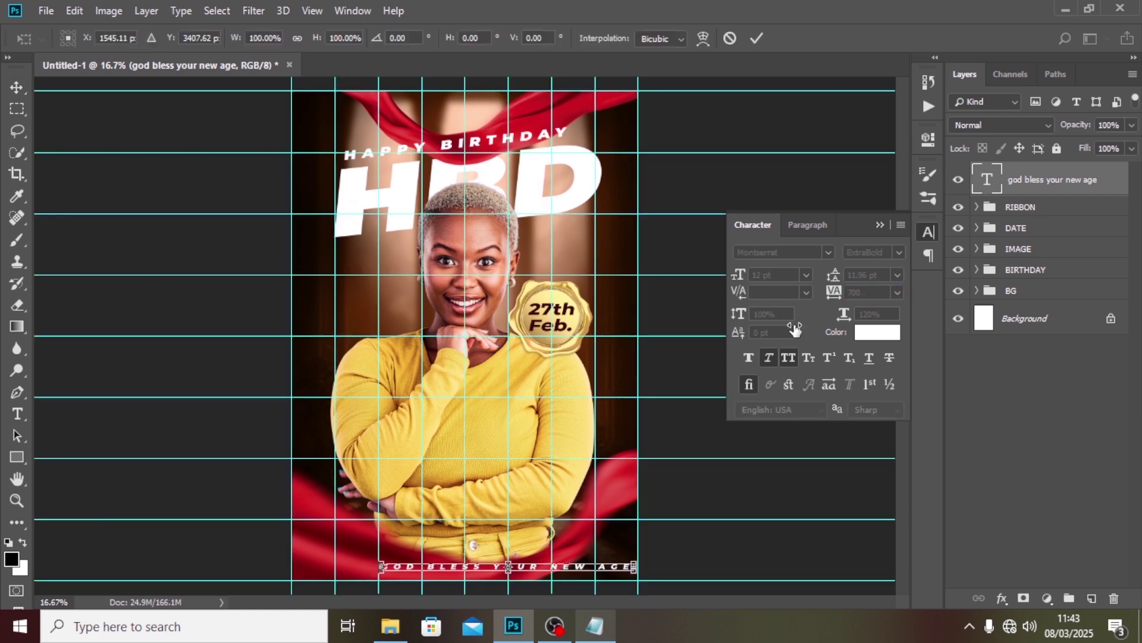
key("ctrl+semicolon")
left_click_drag(567, 567, 531, 572)
key("Return")
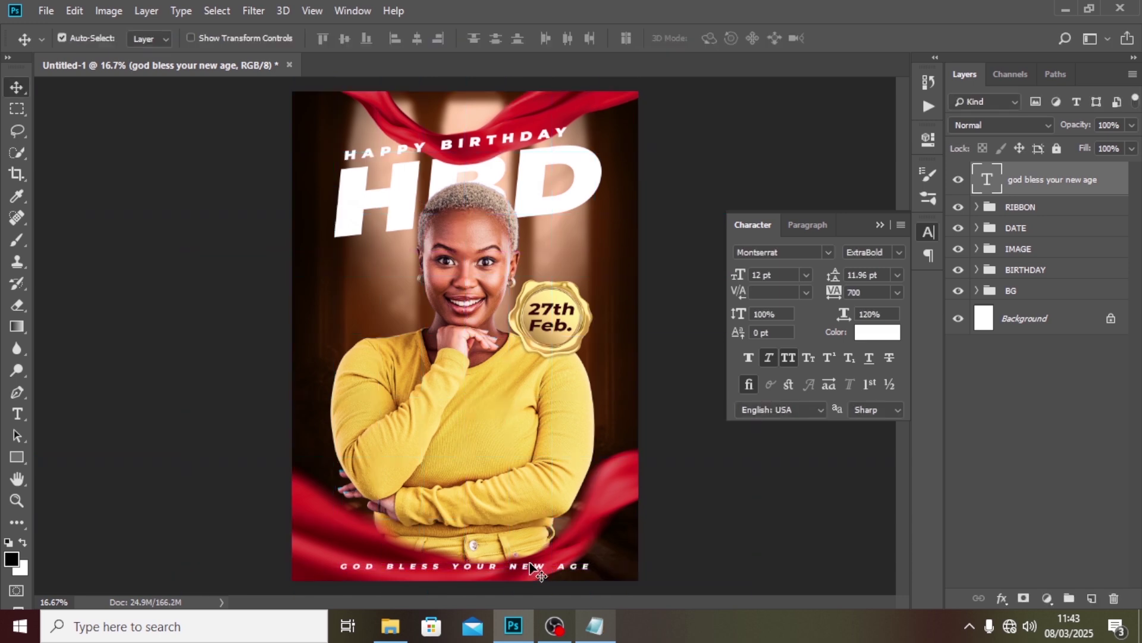
key("shift+Down")
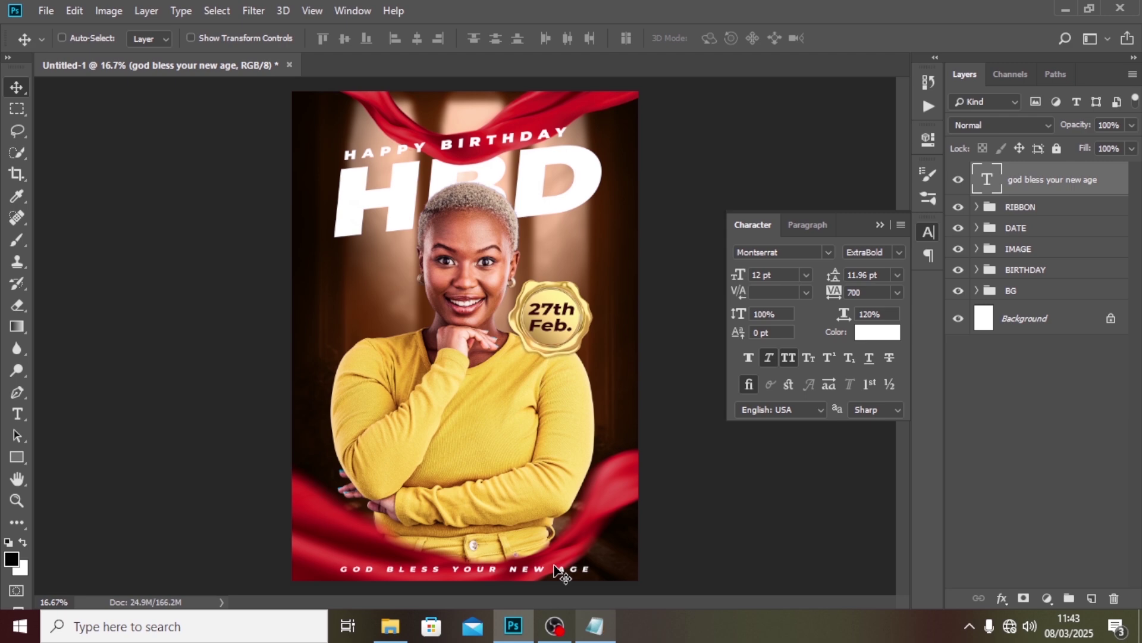
Step: Add a Gradient Map adjustment layer and open its gradient editor
left_click(879, 224)
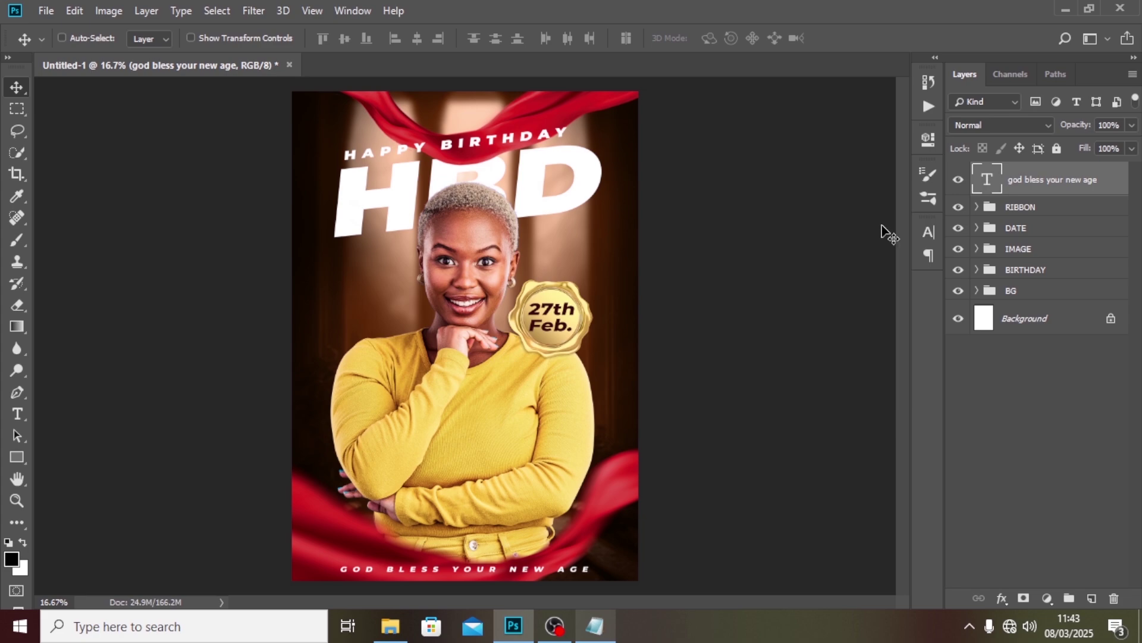
left_click(1047, 599)
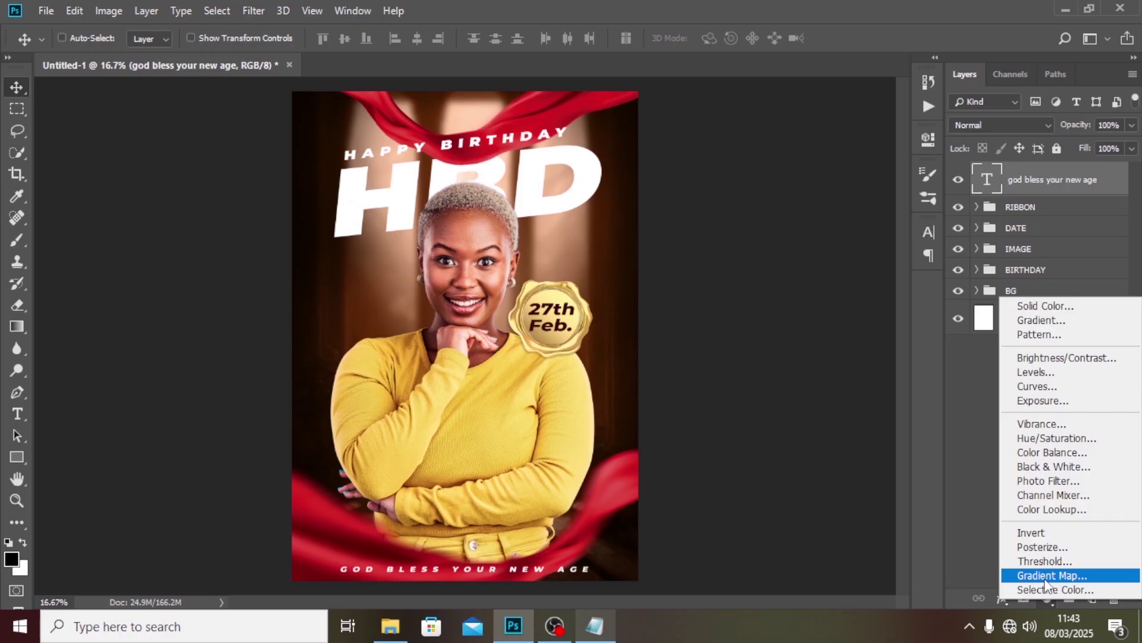
left_click(1048, 575)
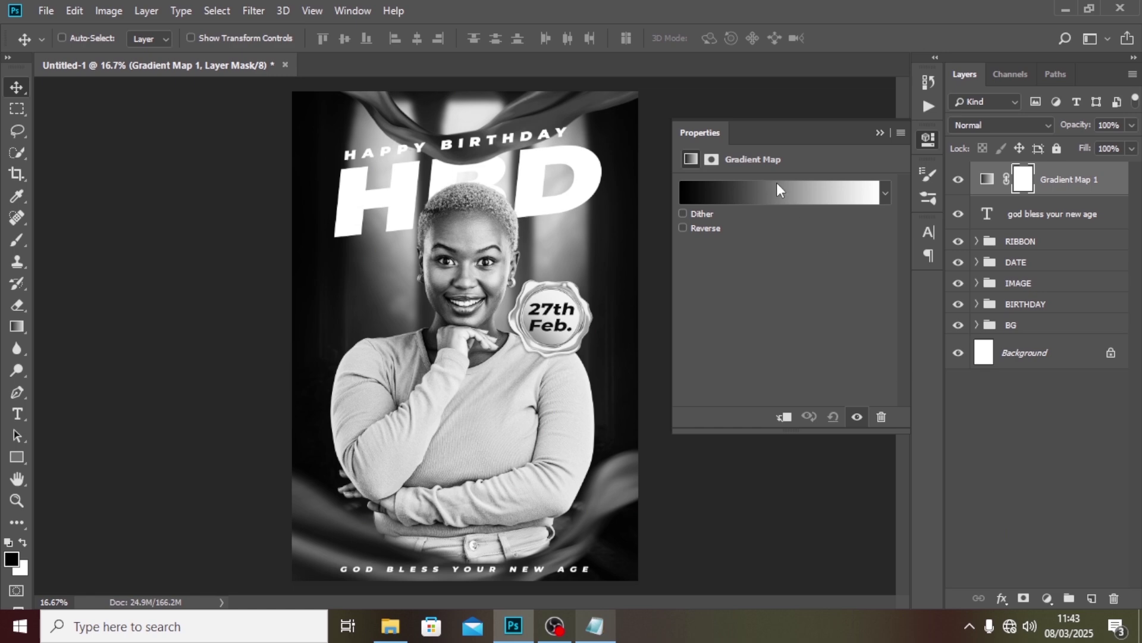
left_click(777, 184)
left_click_drag(527, 51, 659, 23)
Step: Set the gradient stops to dusky red #694444 and peach #F4CF95, then apply
double_click(528, 323)
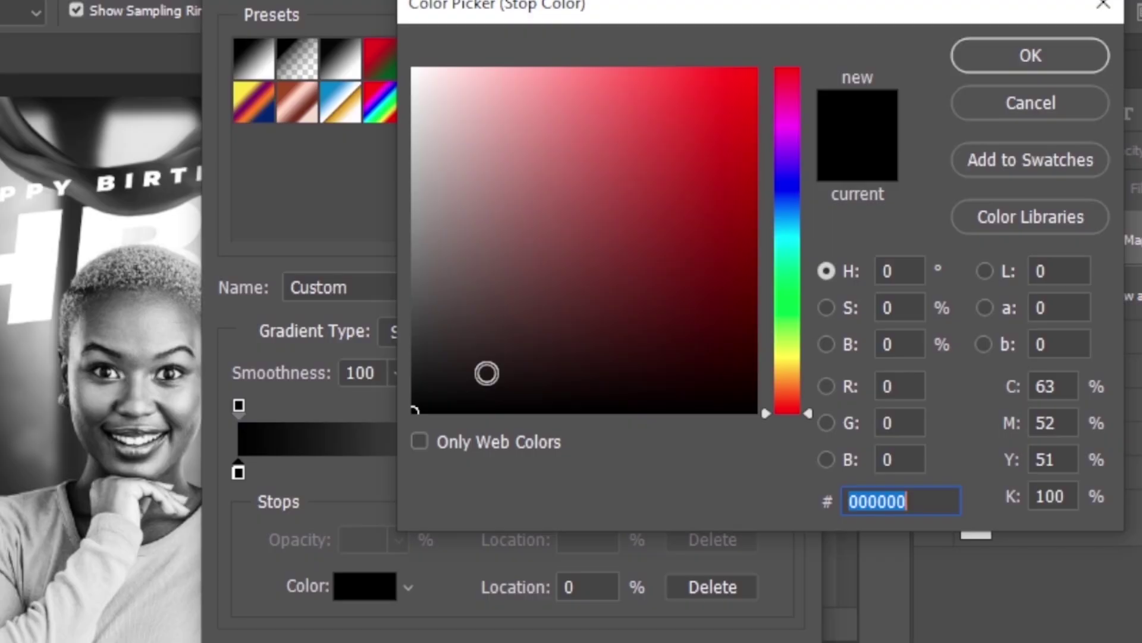
type("6")
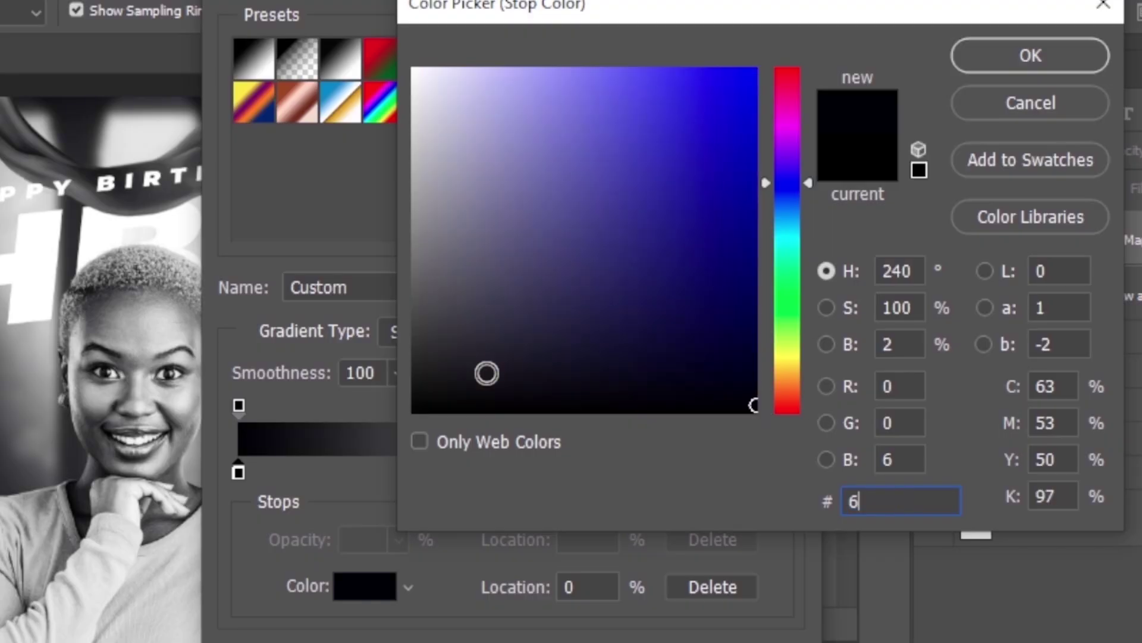
type("94444")
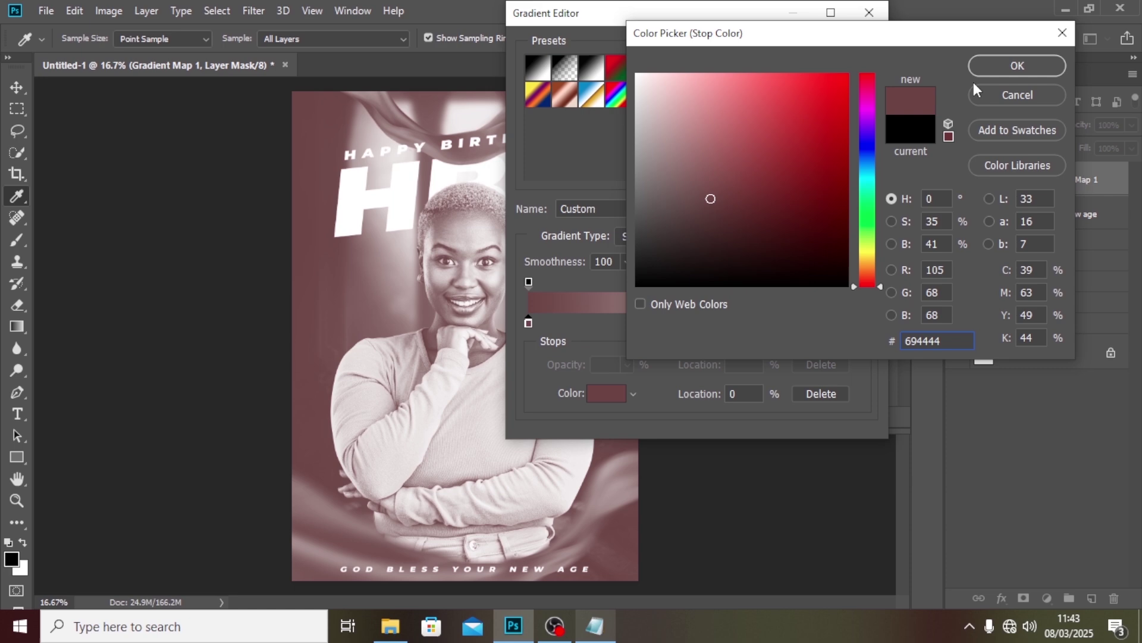
key("Return")
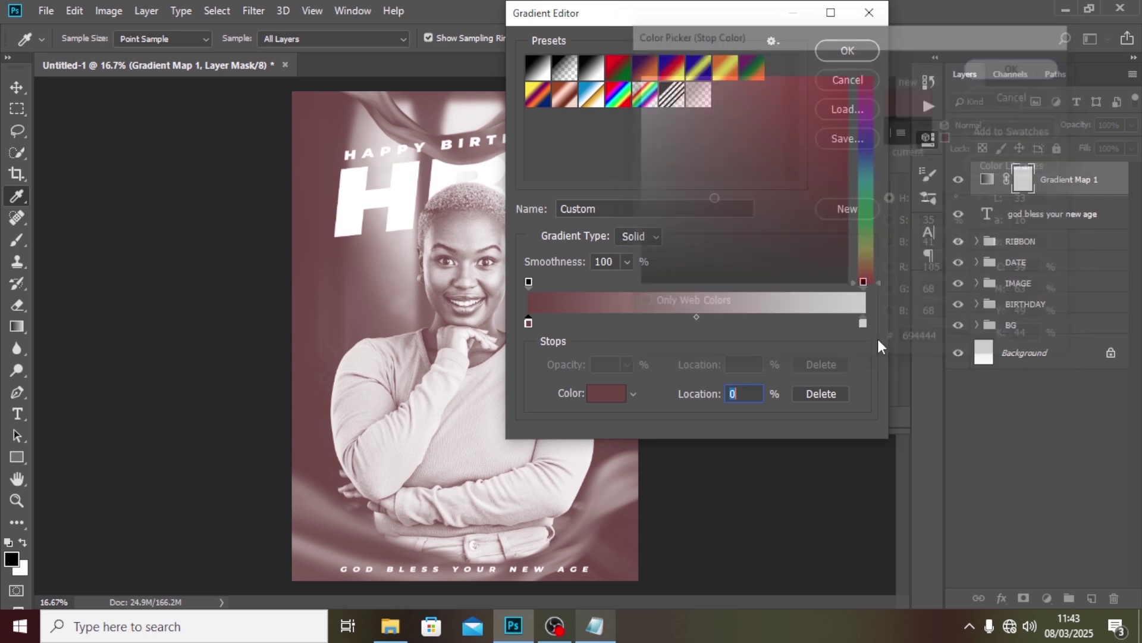
double_click(864, 323)
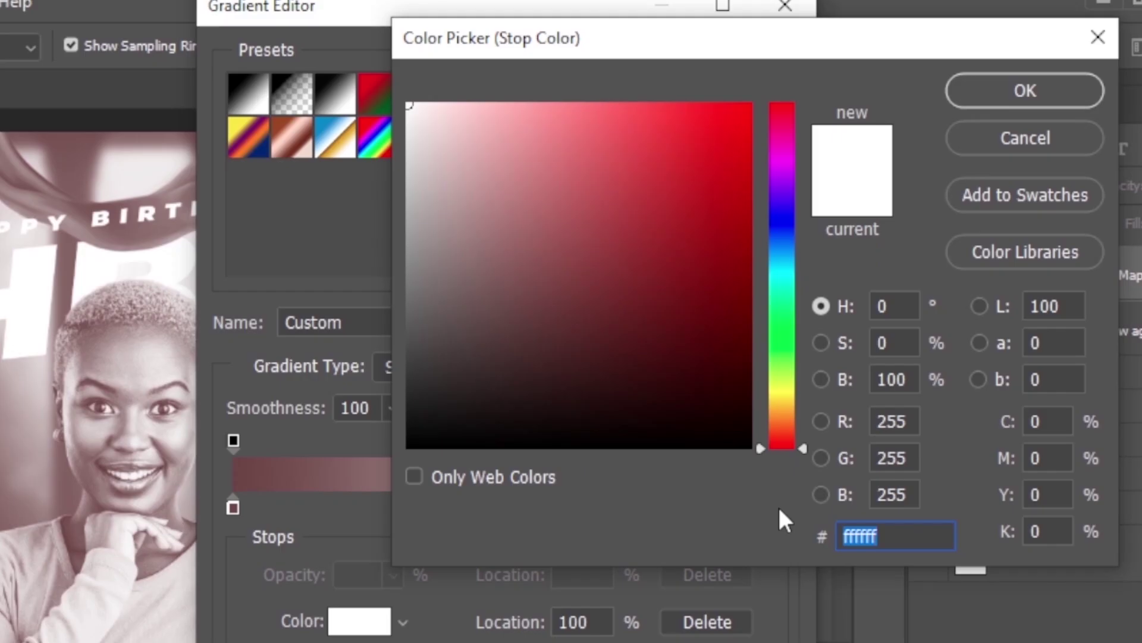
type("F")
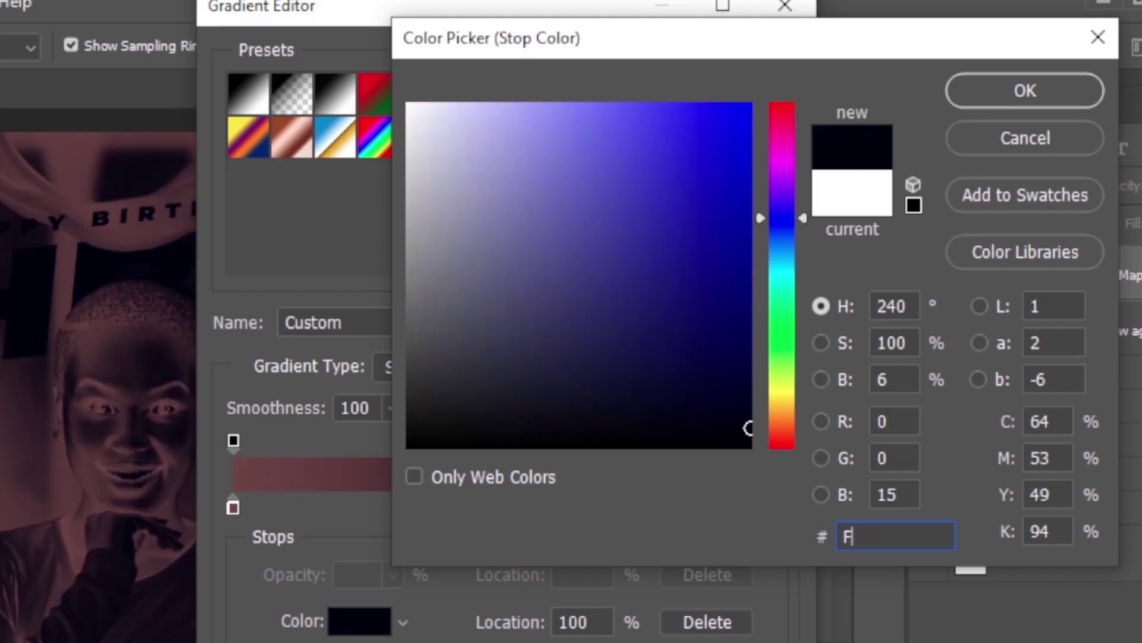
type("4CF")
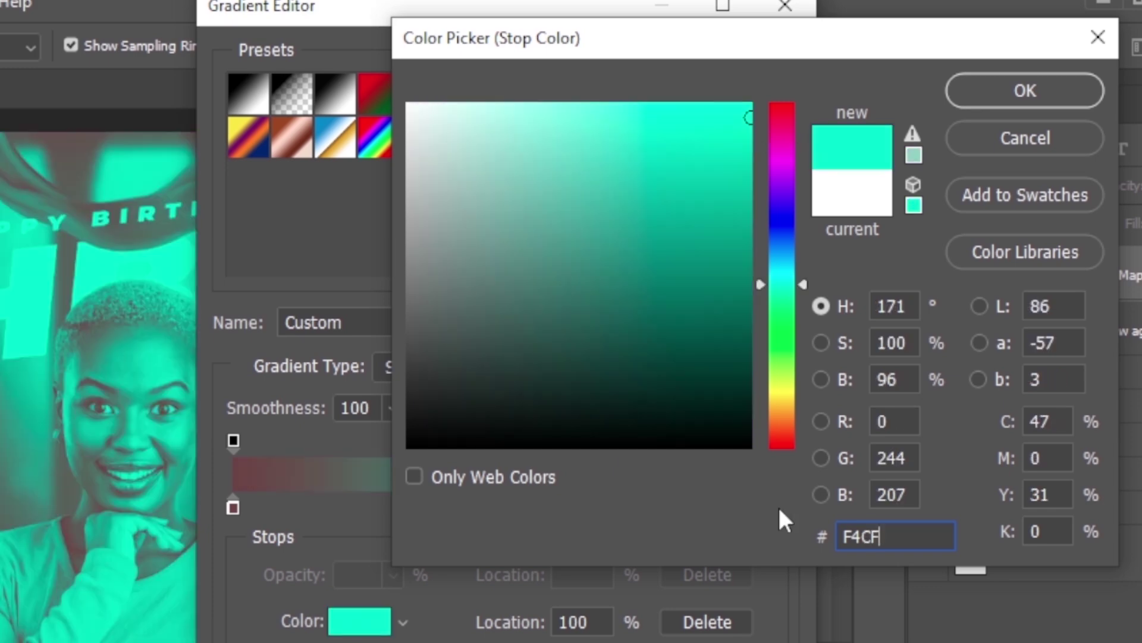
type("95")
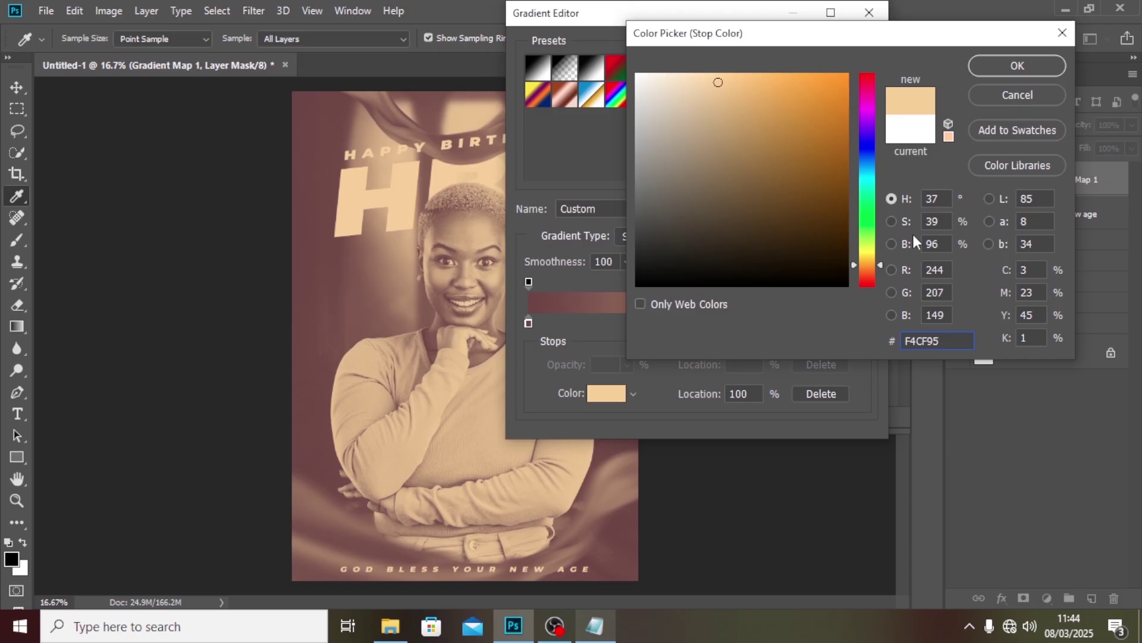
left_click(979, 63)
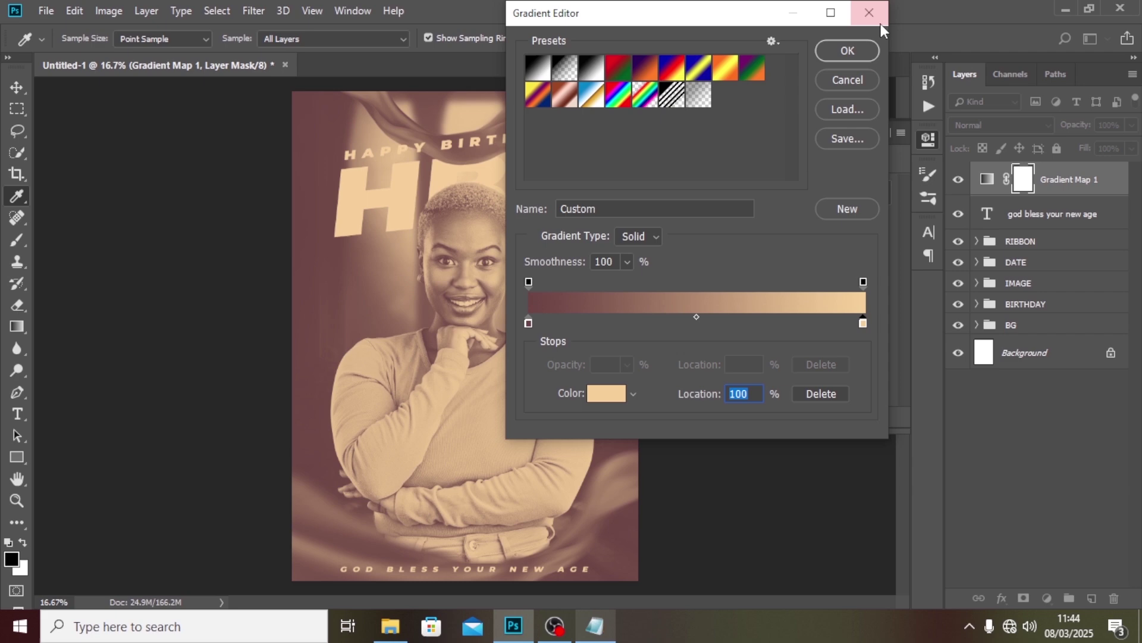
left_click(862, 50)
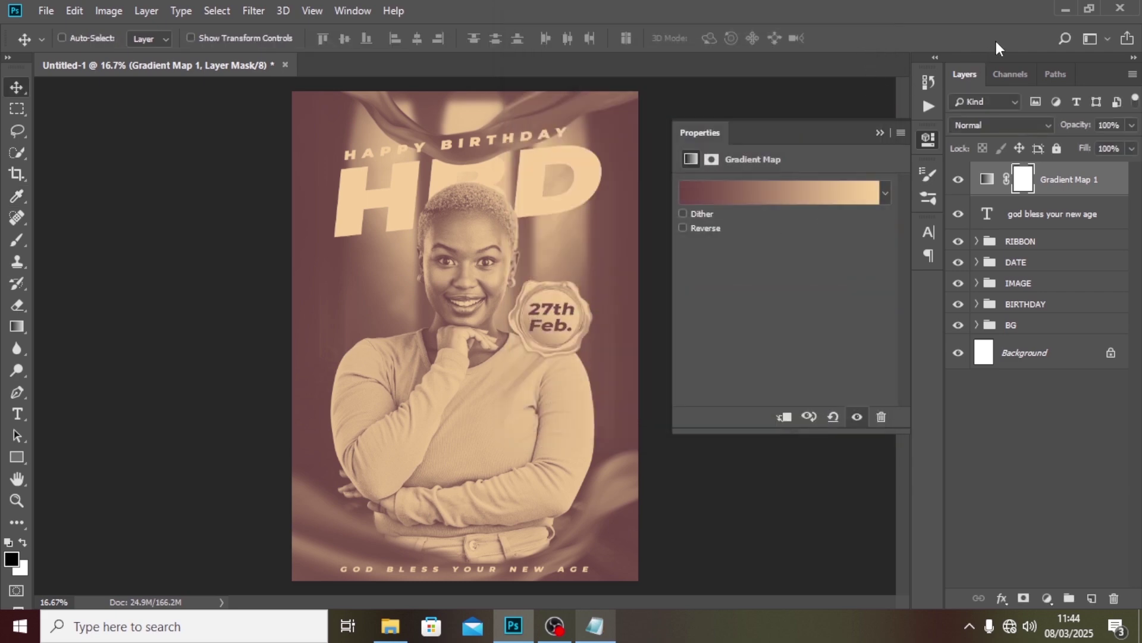
Step: Blend Gradient Map 1 in Soft Light and hide it briefly to compare
left_click(984, 126)
left_click(975, 354)
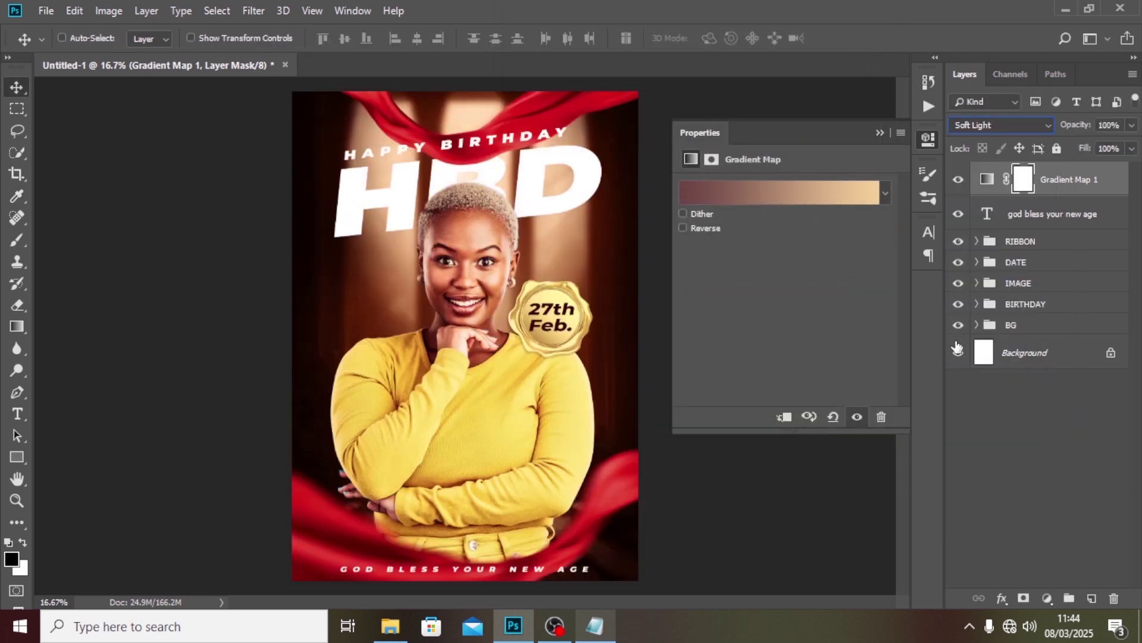
left_click(957, 180)
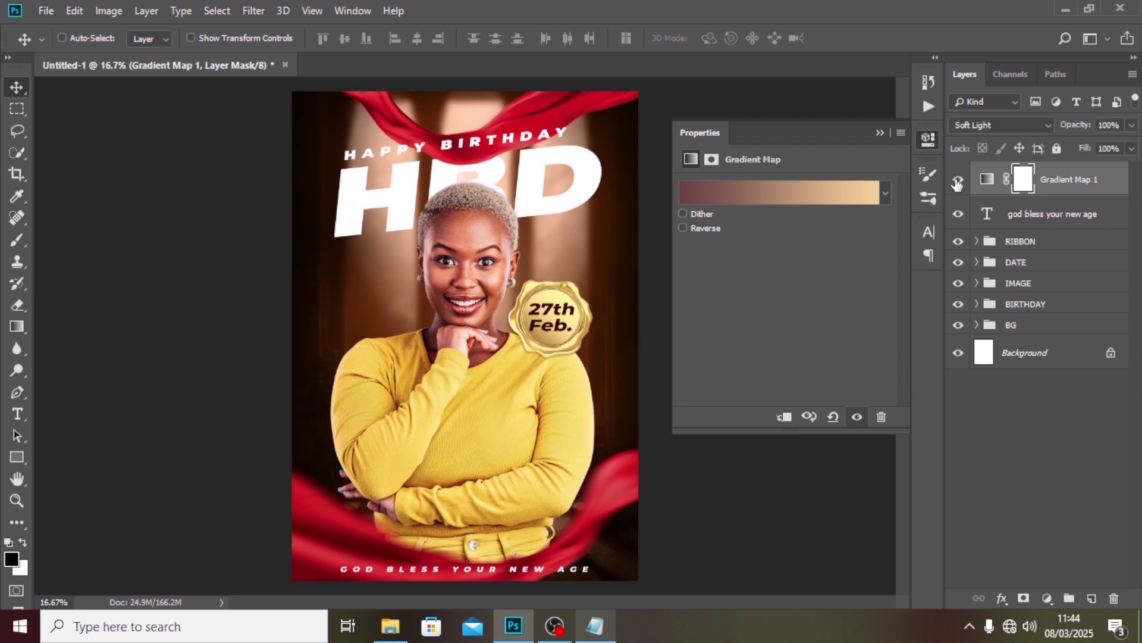
Step: Create a new layer above the gradient map and choose light yellow #fff6b9 as the paint colour
left_click(958, 180)
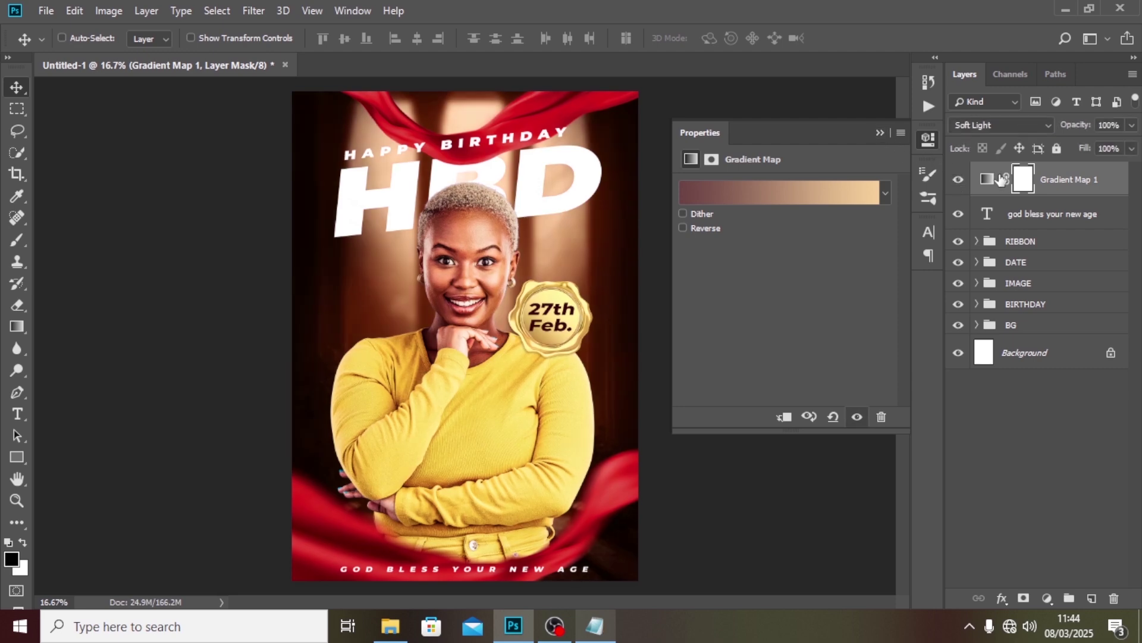
key("ctrl+2")
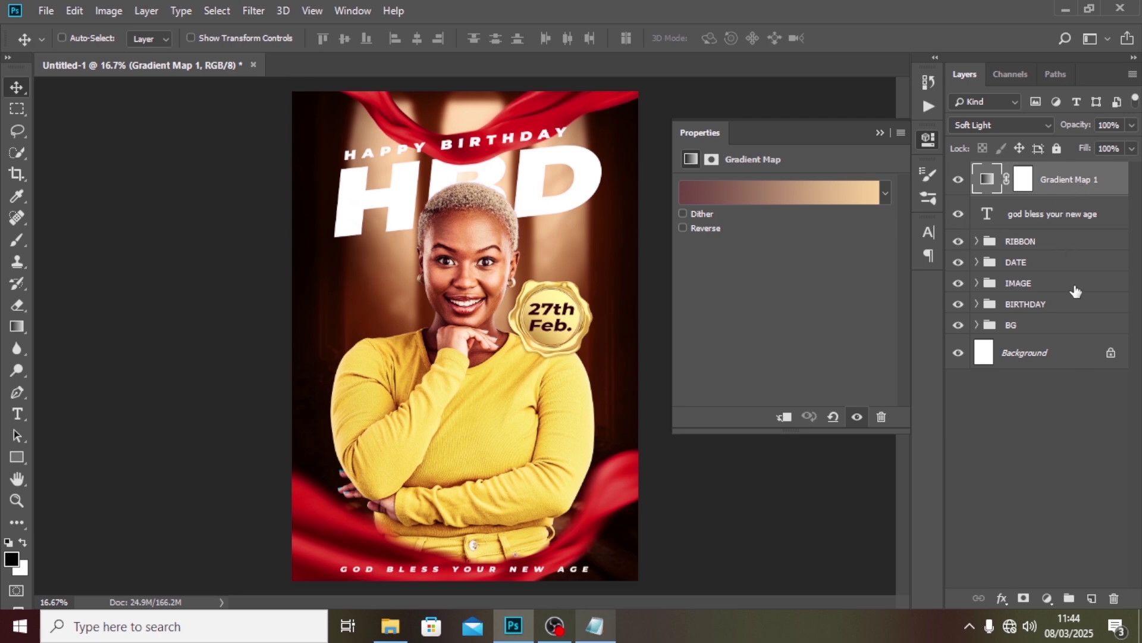
left_click(1092, 597)
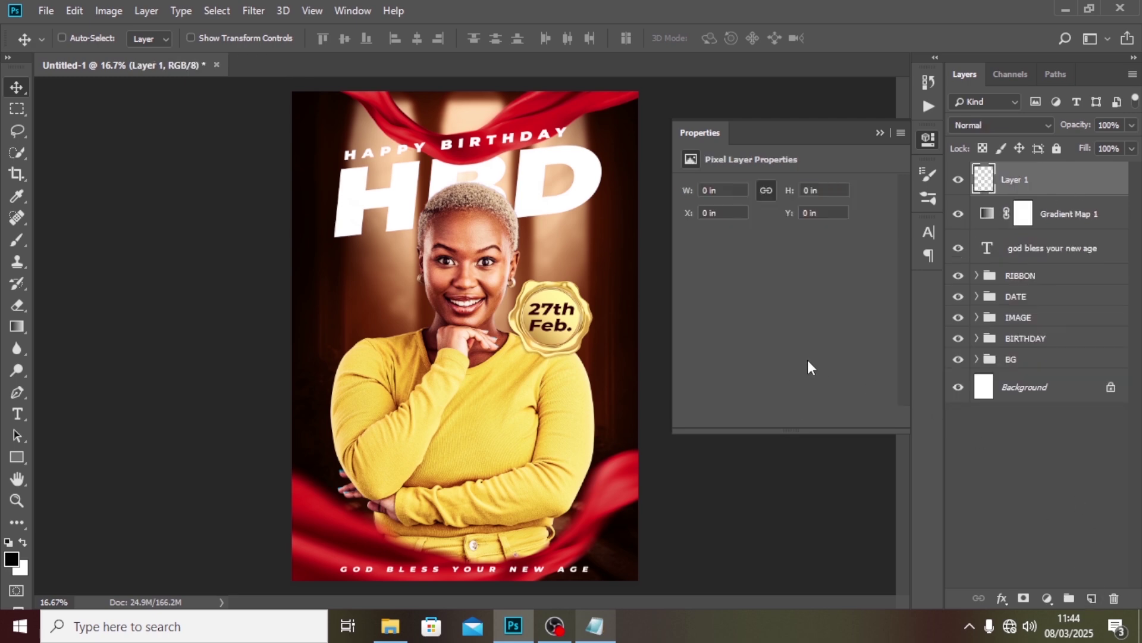
key("b")
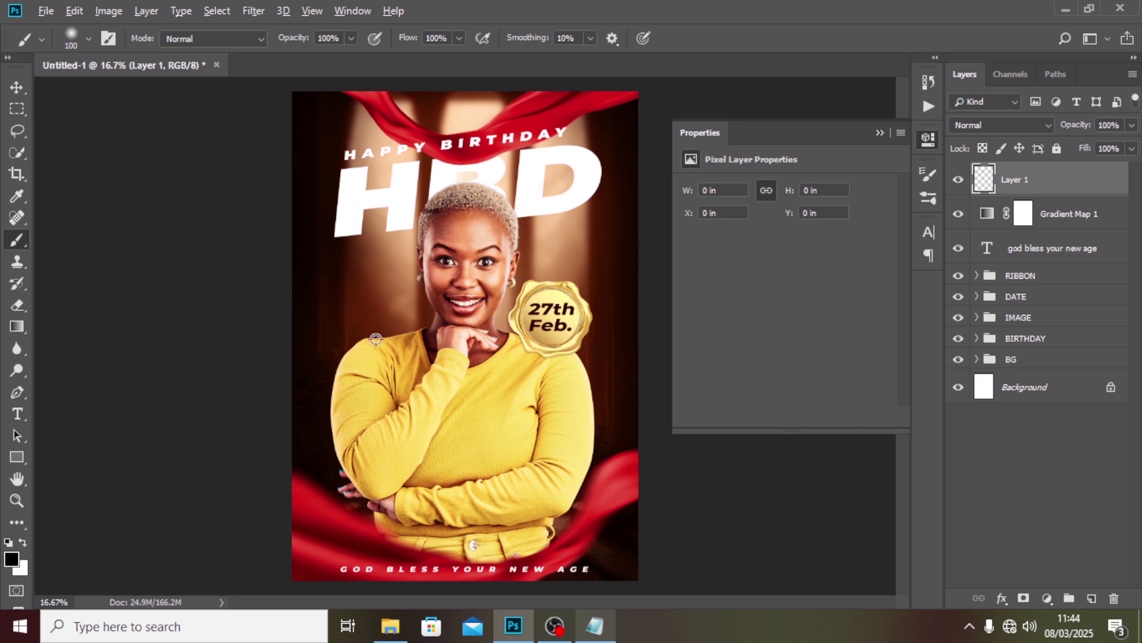
left_click(368, 357, "alt")
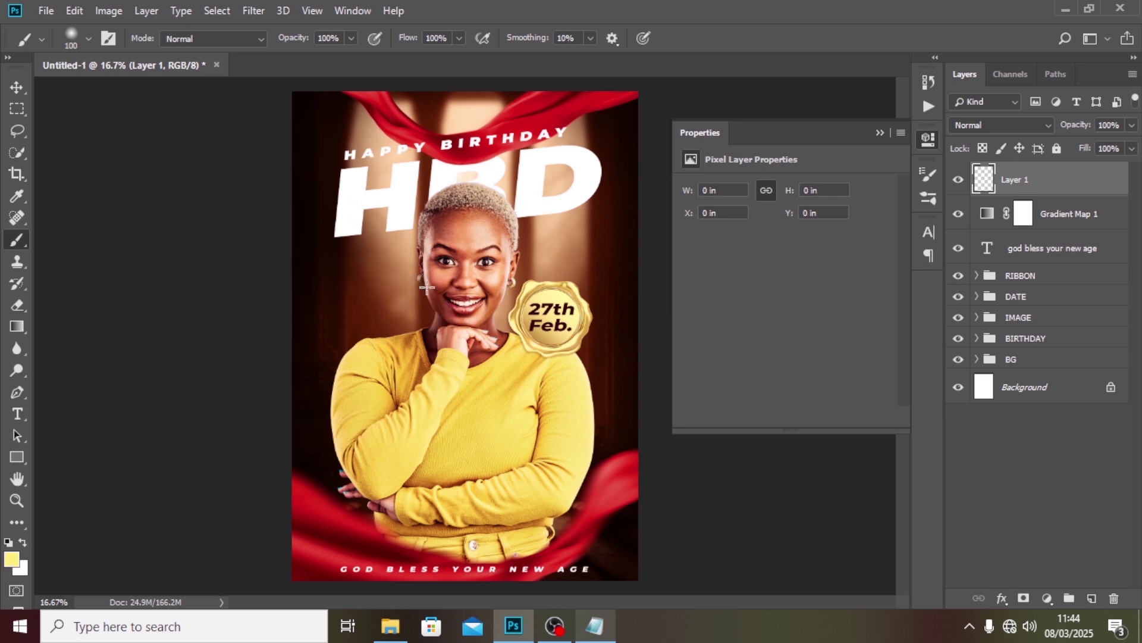
left_click(11, 559)
left_click(690, 72)
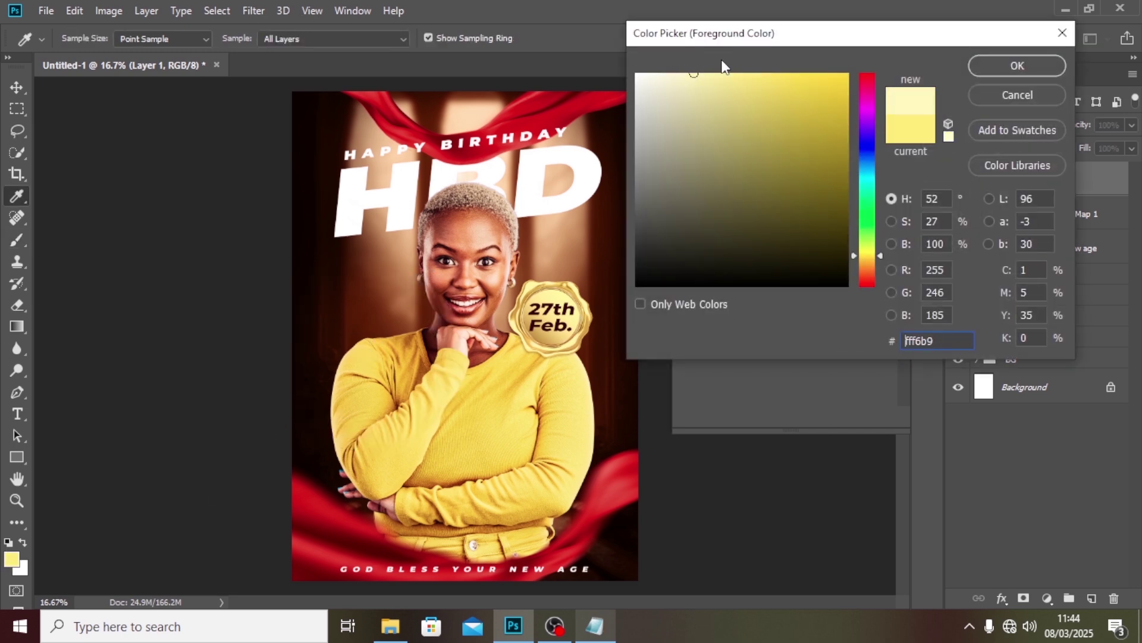
left_click(997, 70)
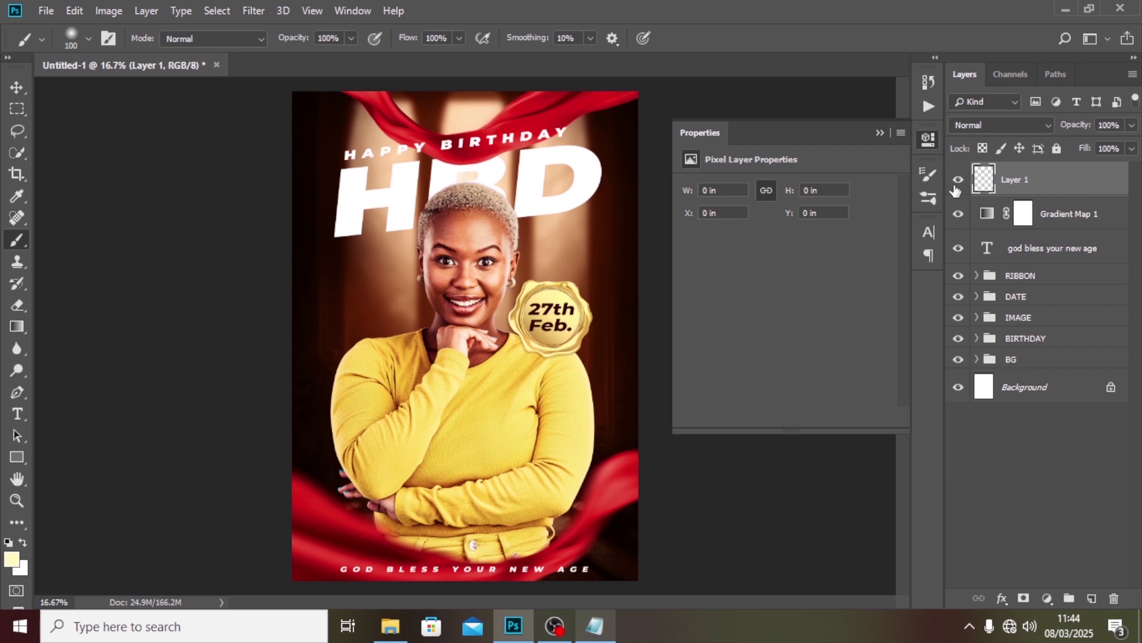
Step: Paint one soft 1100 px yellow dab on the new layer
key("v")
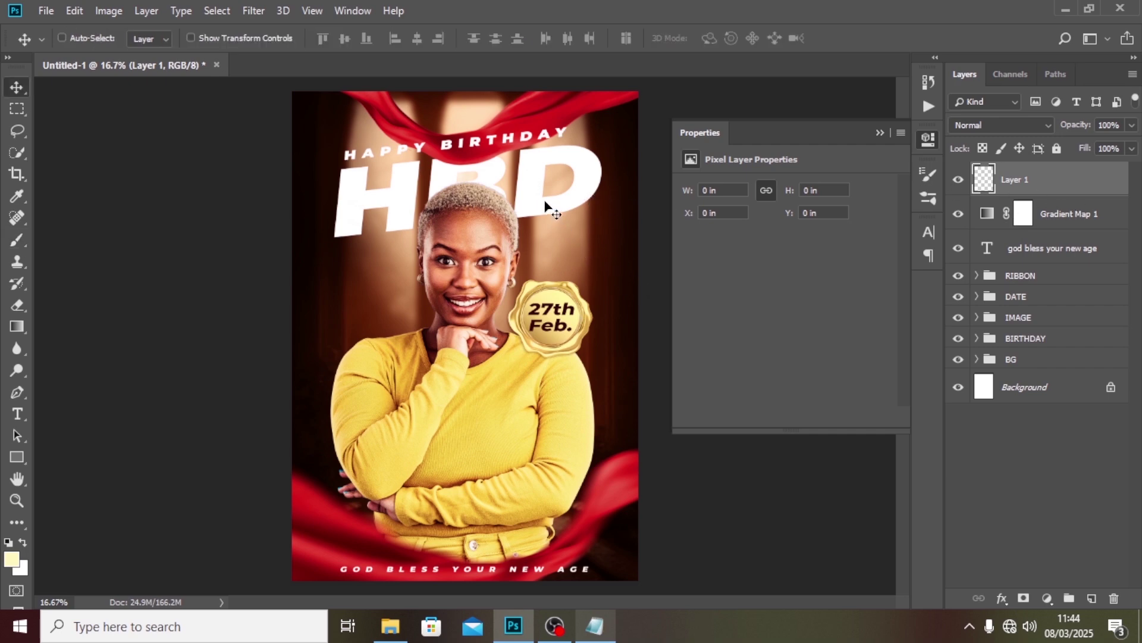
key("b")
key("bracketright")
key("bracketright")
key("bracketright")
key("bracketright")
key("bracketright")
key("bracketright")
key("bracketright")
key("bracketright")
key("bracketright")
key("bracketright")
key("bracketright")
key("bracketright")
key("bracketright")
key("bracketright")
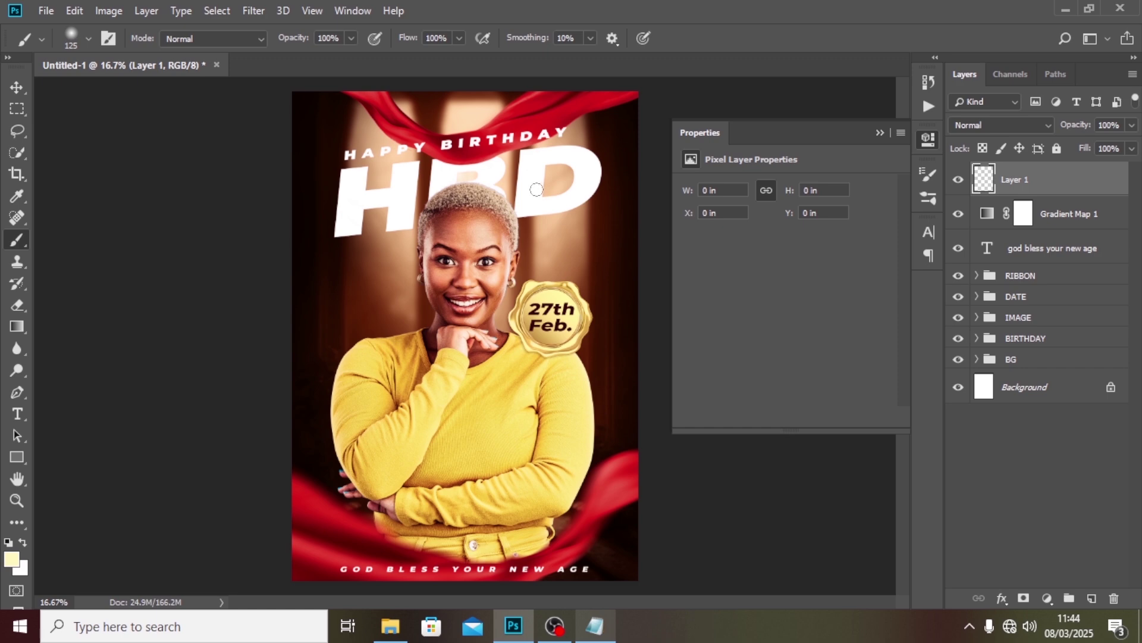
left_click(468, 336)
Step: Set the glow to Linear Dodge (Add), scale it to 156% near the lower-right ribbon
left_click(970, 125)
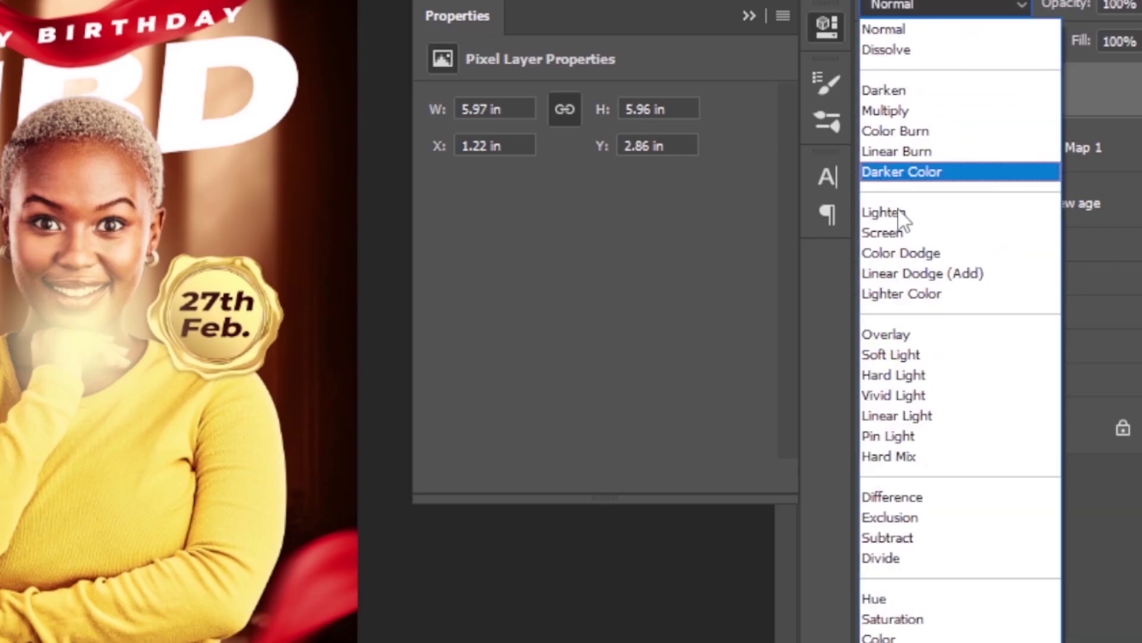
left_click(967, 291)
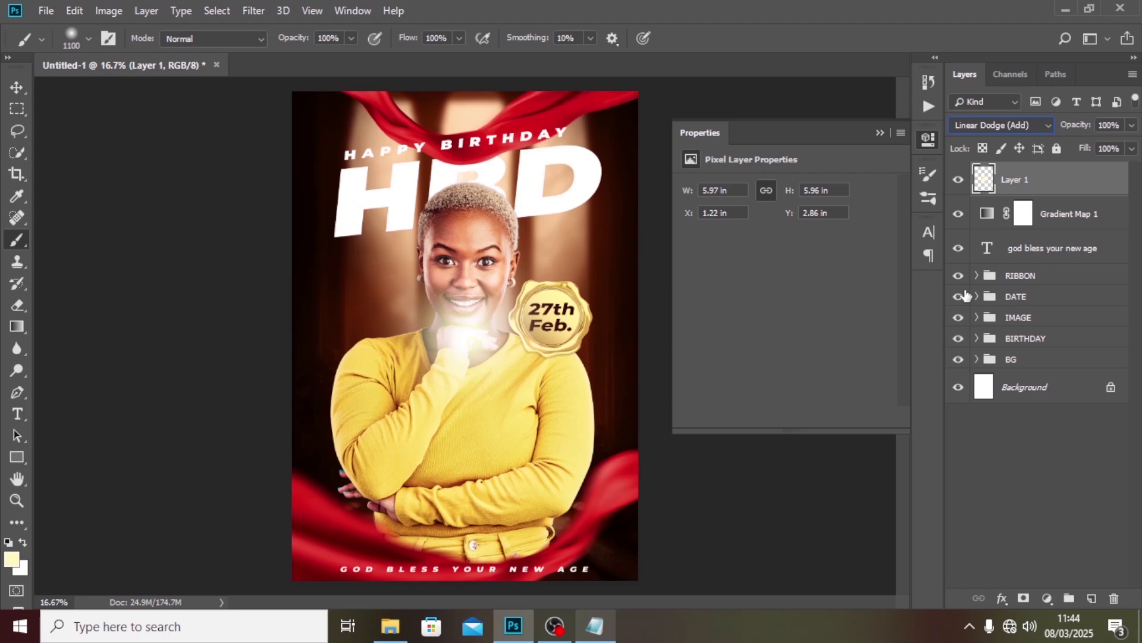
left_click(17, 87)
left_click_drag(458, 347, 622, 556)
key("ctrl+t")
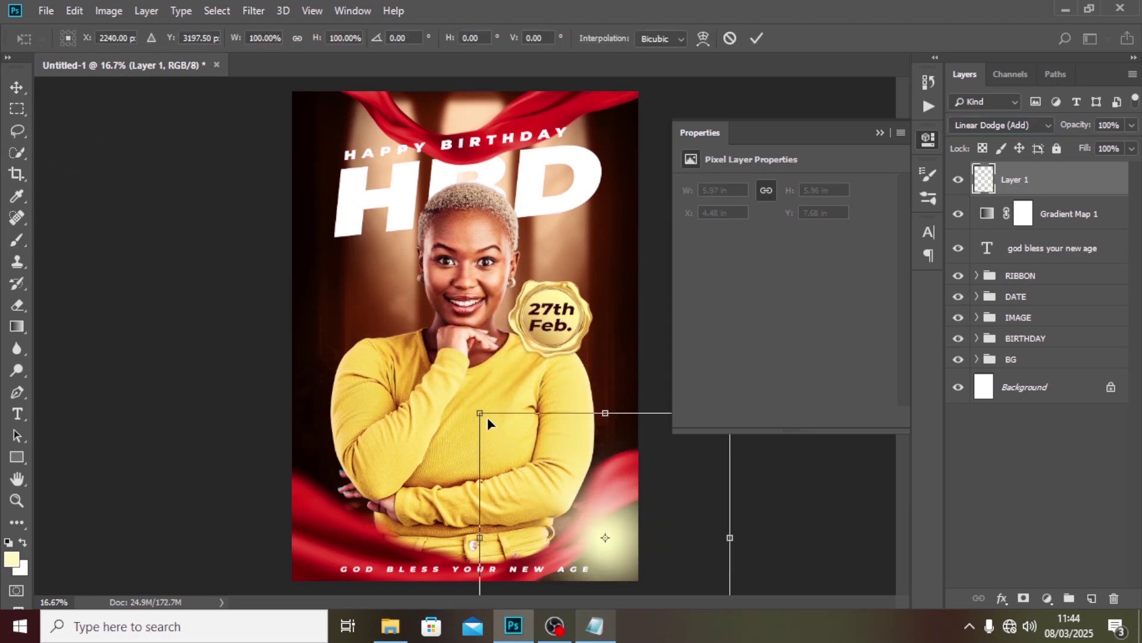
left_click_drag(480, 415, 413, 341)
mouse_move(576, 457)
left_mouse_down()
mouse_move(556, 476)
mouse_move(570, 476)
left_mouse_up()
key("Return")
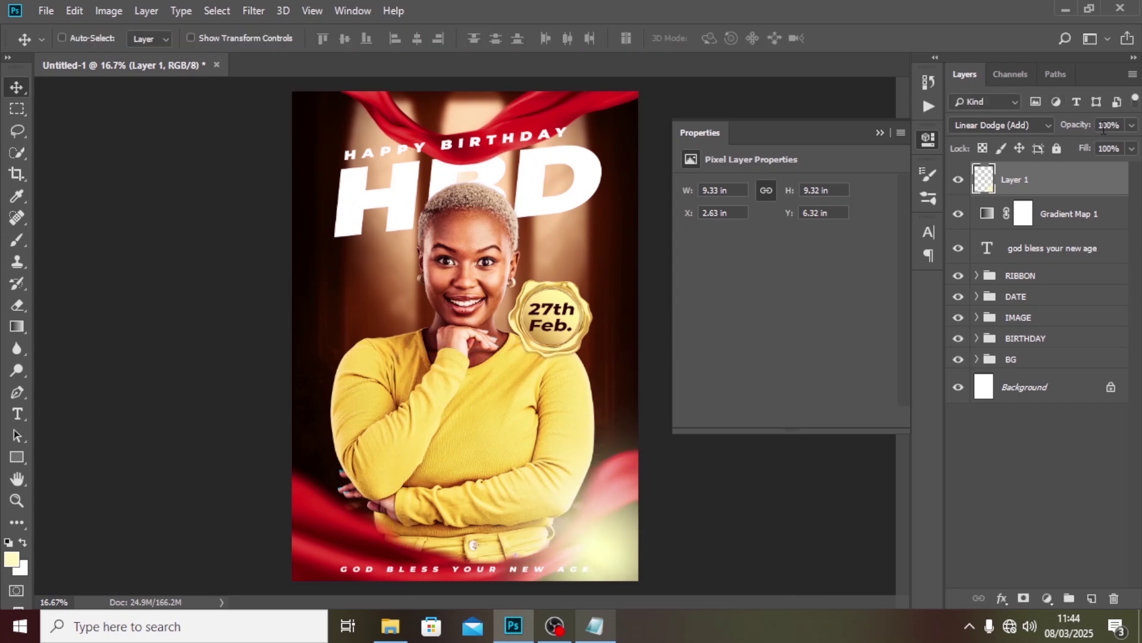
Step: Lower the glow layer's opacity to 29%
left_click(1117, 129)
left_click(1129, 126)
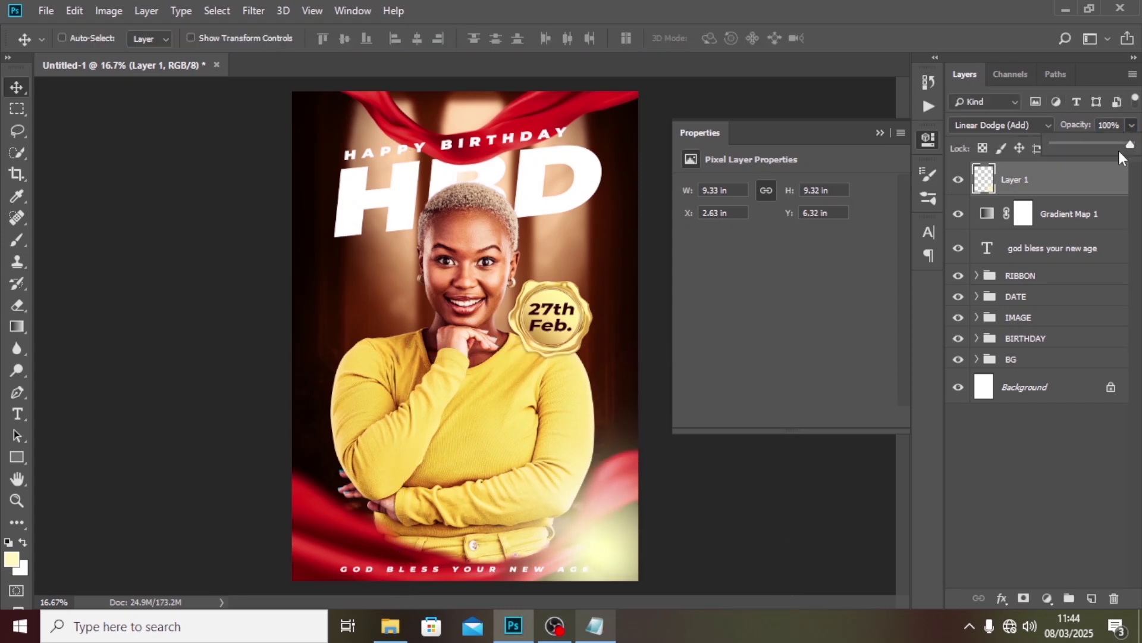
left_click_drag(1108, 146, 1077, 157)
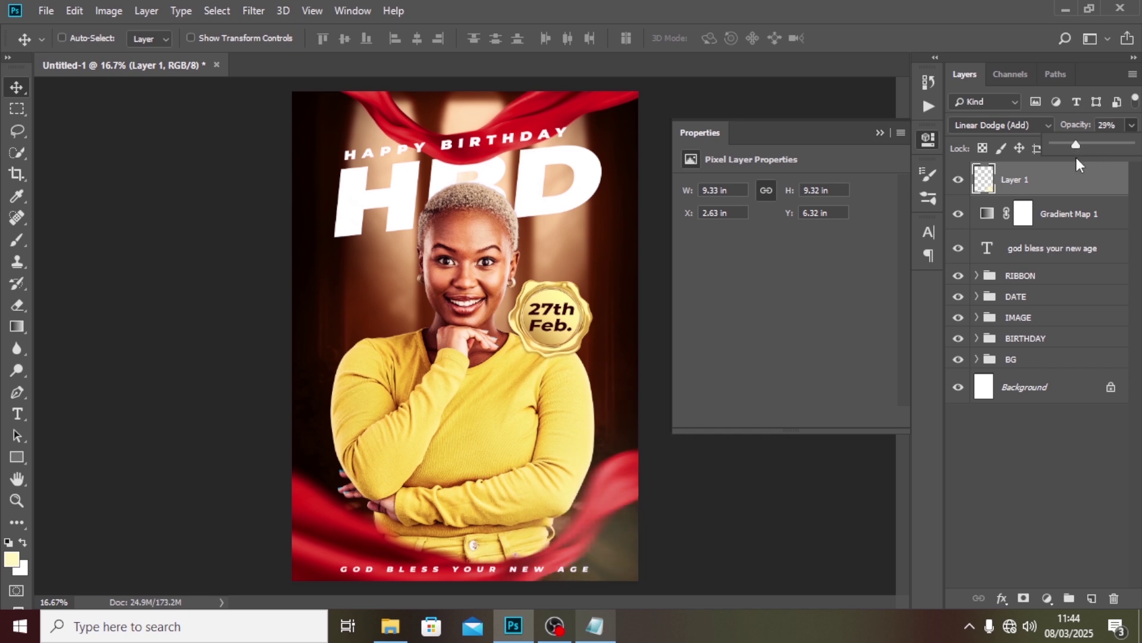
Step: Duplicate the glow layer and move the copy up the poster
key("ctrl+j")
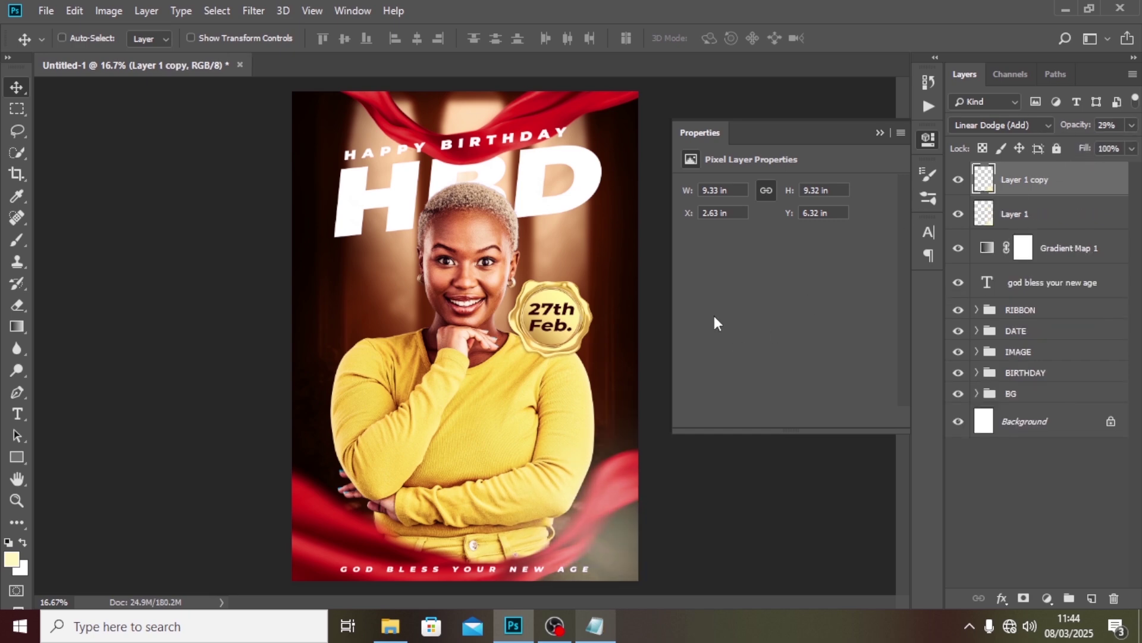
left_click_drag(584, 573, 610, 131)
left_click(1132, 125)
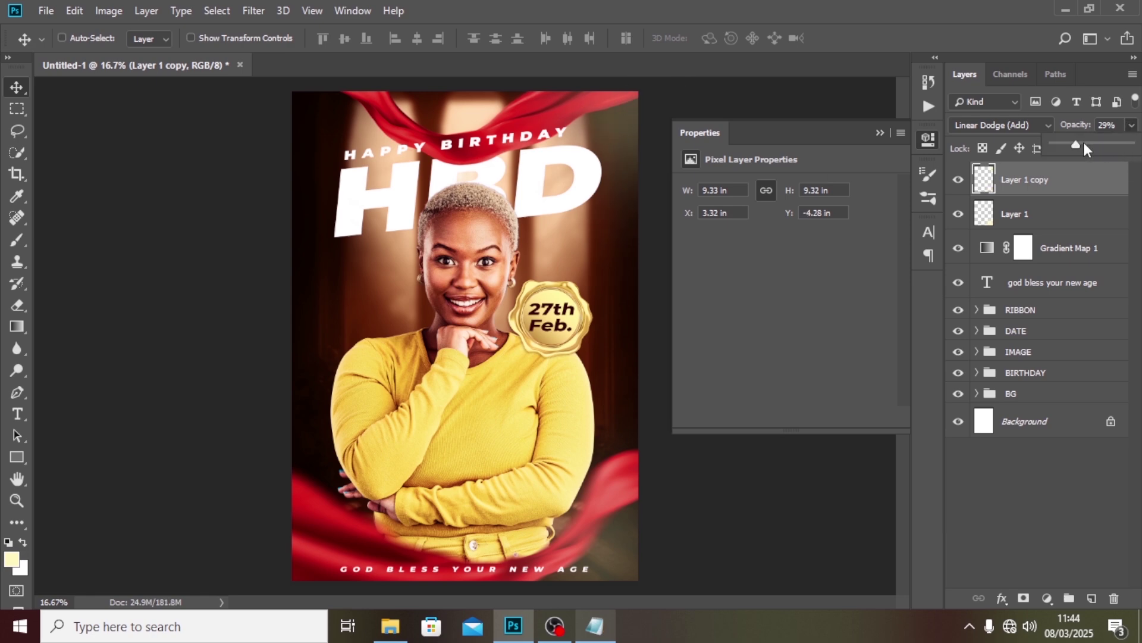
left_click_drag(621, 156, 620, 124)
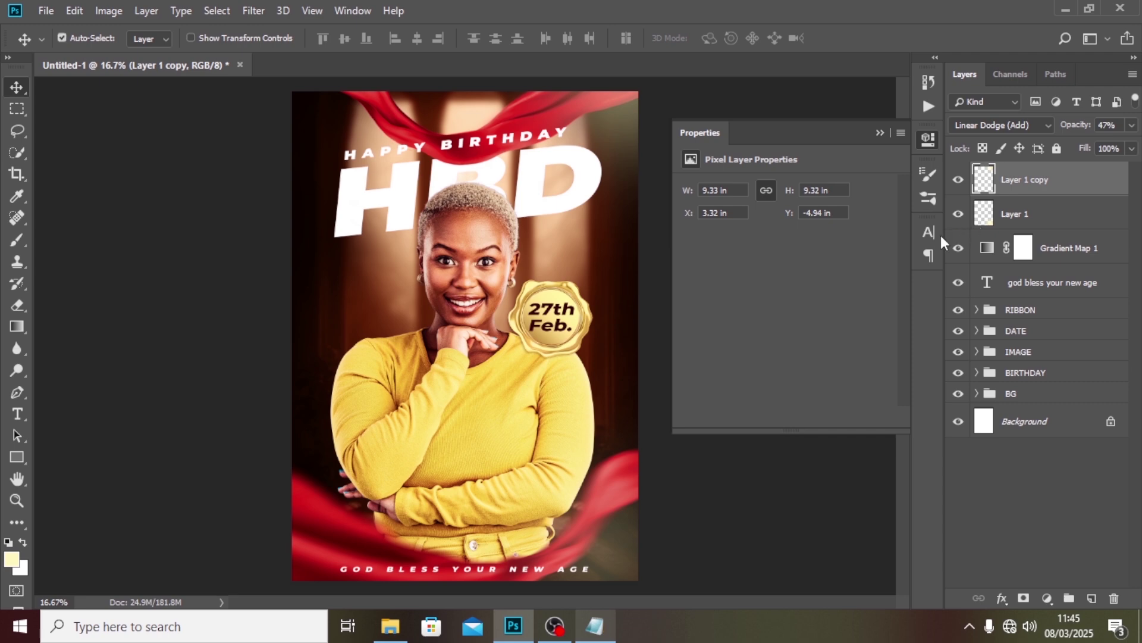
Step: Make a second glow copy scaled to about 53% over the HBD title at 100% opacity
key("ctrl+j")
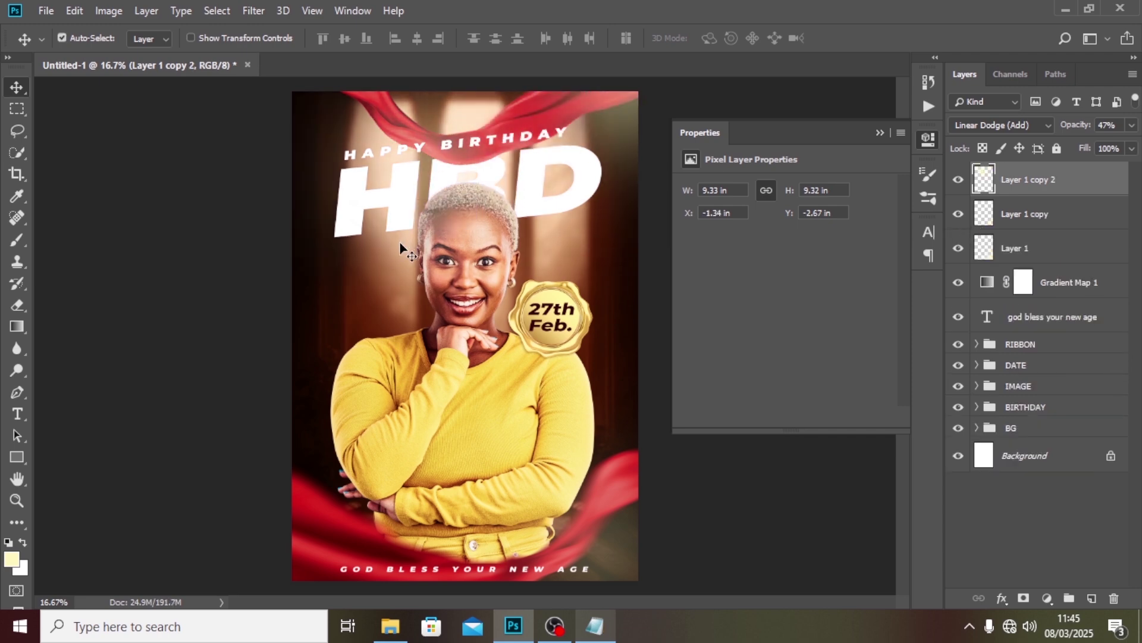
key("ctrl+t")
left_click_drag(623, 370, 538, 265)
left_click_drag(416, 197, 450, 208)
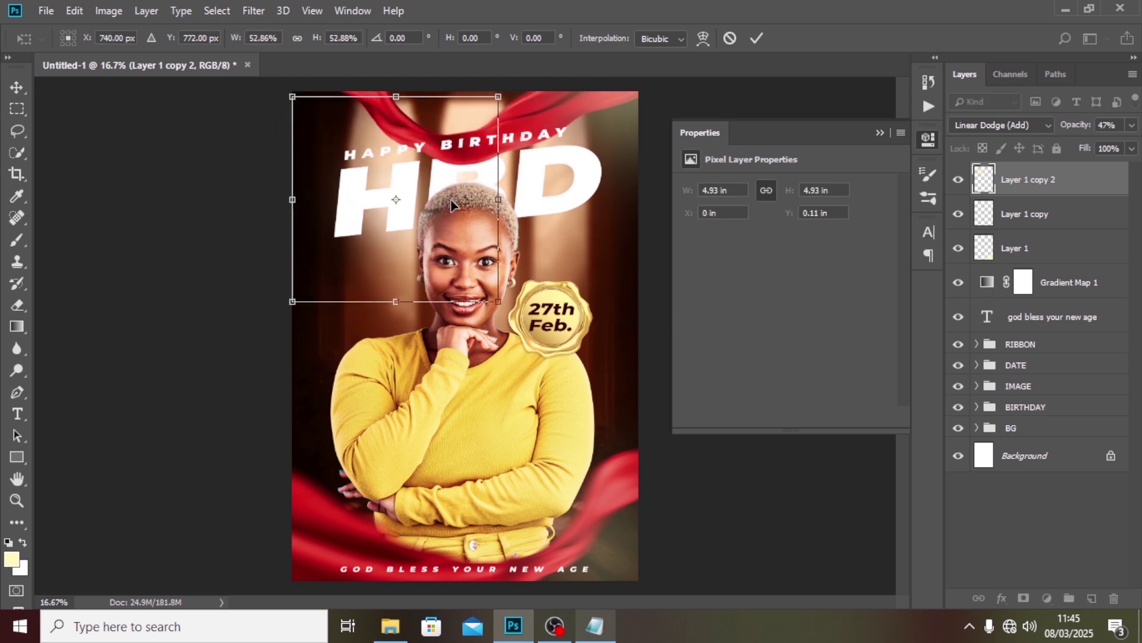
left_click(756, 38)
left_click(1132, 125)
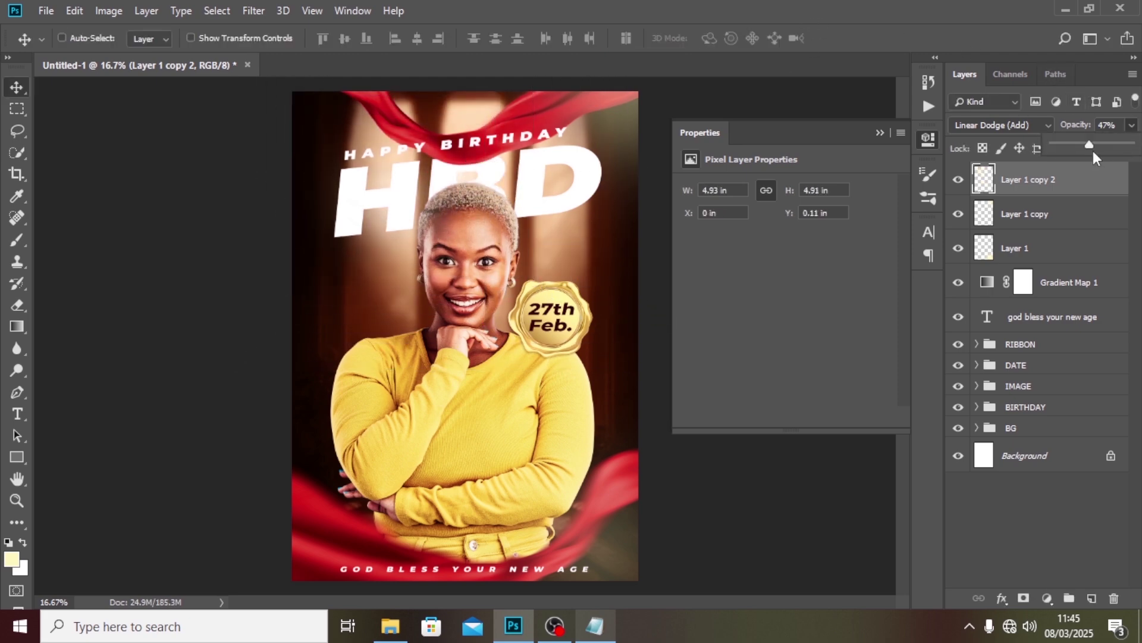
left_click_drag(1115, 145, 1132, 144)
left_click(529, 205)
left_click_drag(415, 207, 422, 239)
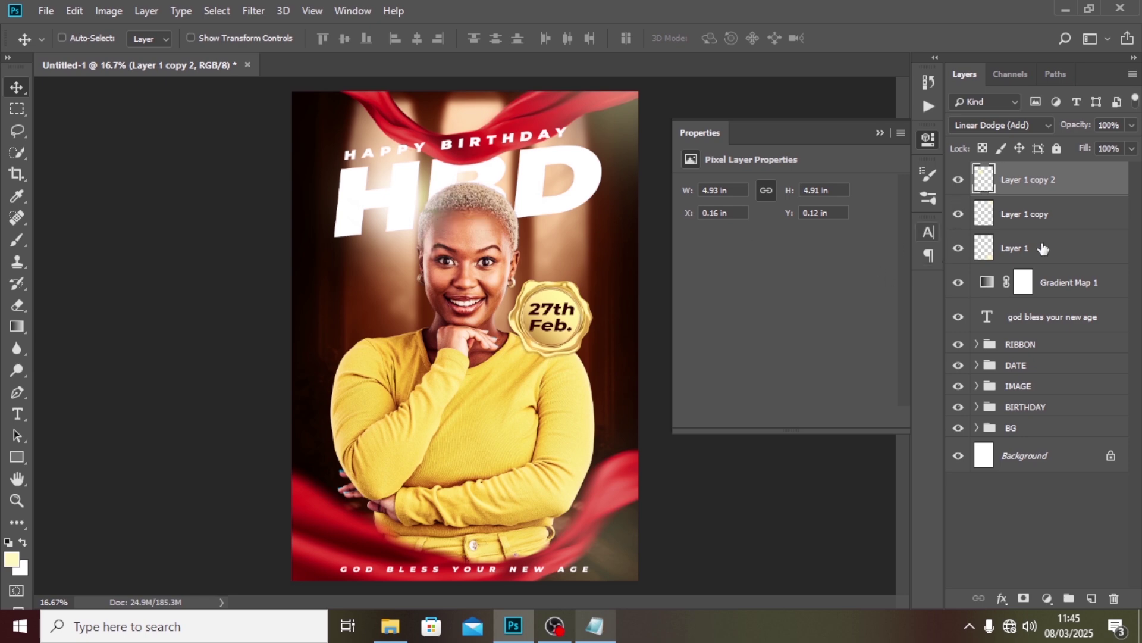
Step: Set the first glow copy to 60% opacity and select all three glow layers
left_click(1019, 215)
left_click_drag(563, 112, 566, 117)
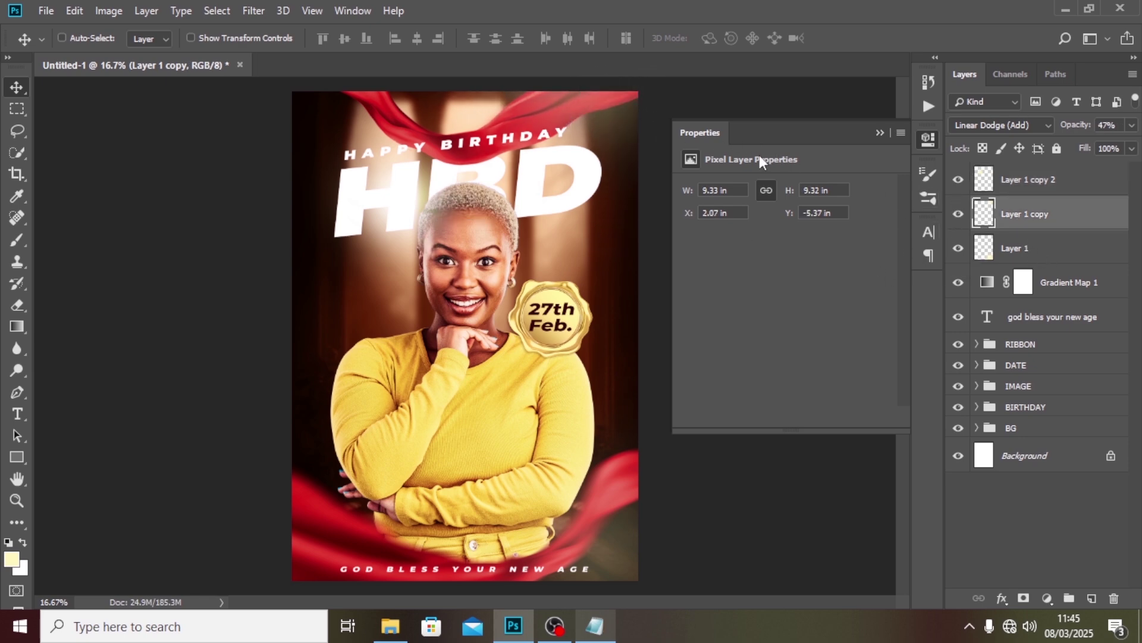
left_click(1130, 126)
left_click_drag(1097, 144, 1100, 144)
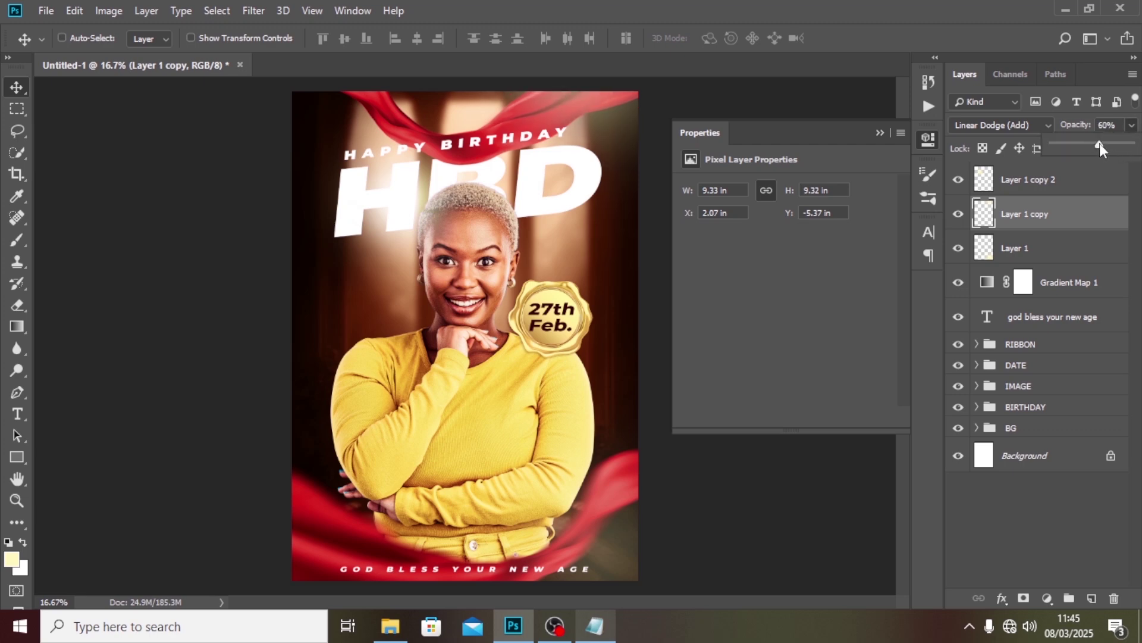
left_click(878, 132)
left_click(1028, 185)
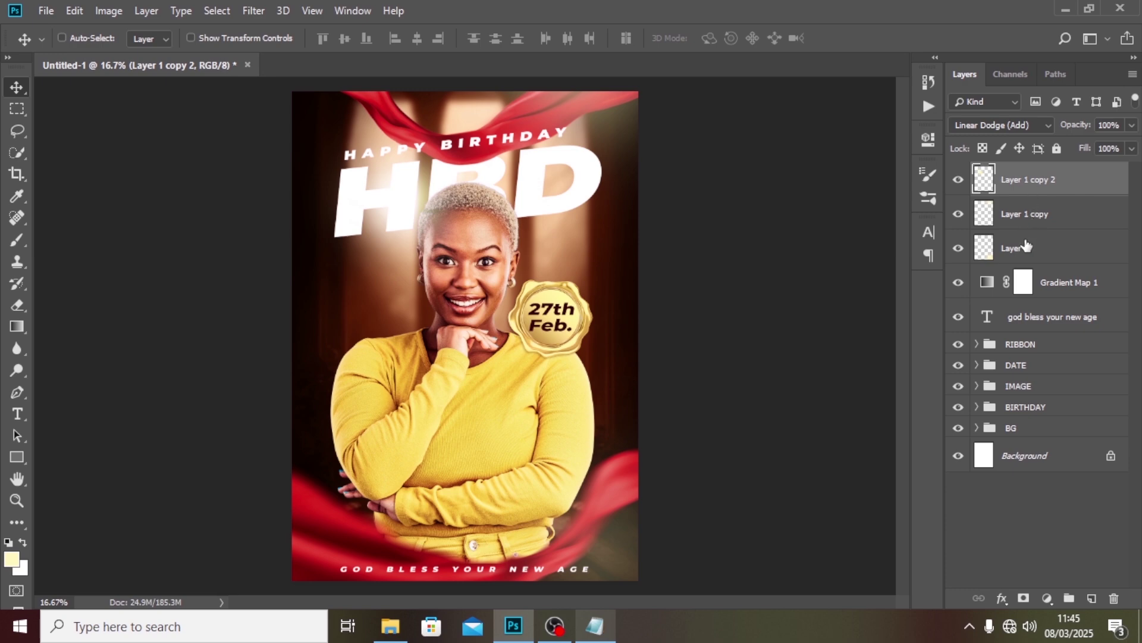
left_click(1026, 245, "shift")
Step: Group the three glow layers and name the group GLOW
key("ctrl+g")
double_click(1020, 172)
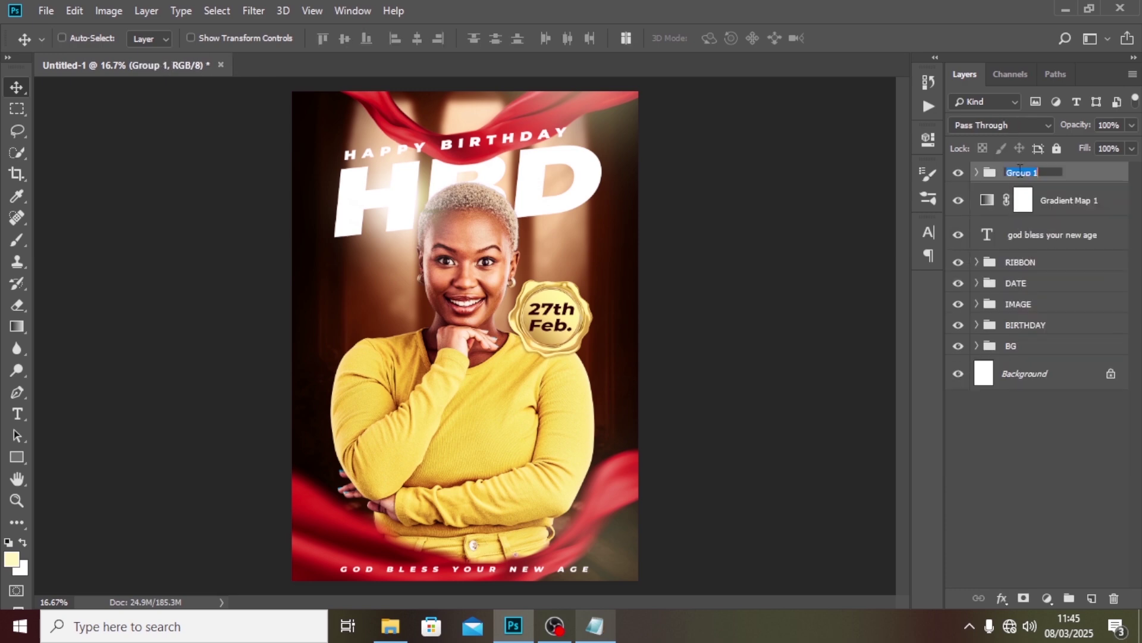
type("GLOW")
key("Return")
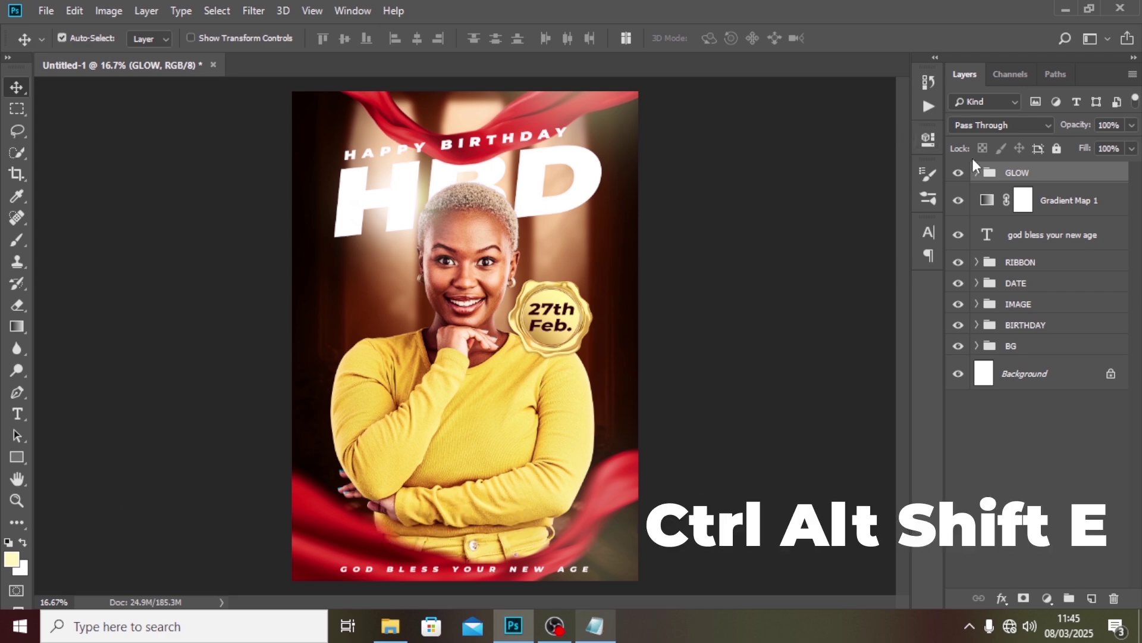
Step: Stamp all visible layers into Layer 2 and convert it to a smart object
key("ctrl+alt+shift+e")
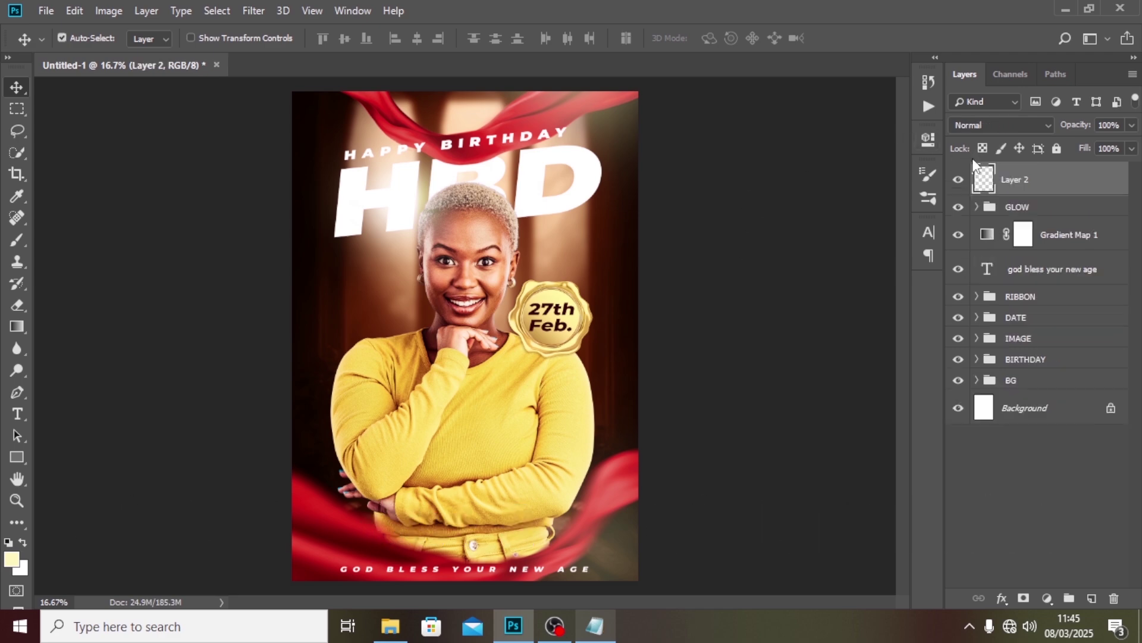
right_click(1065, 181)
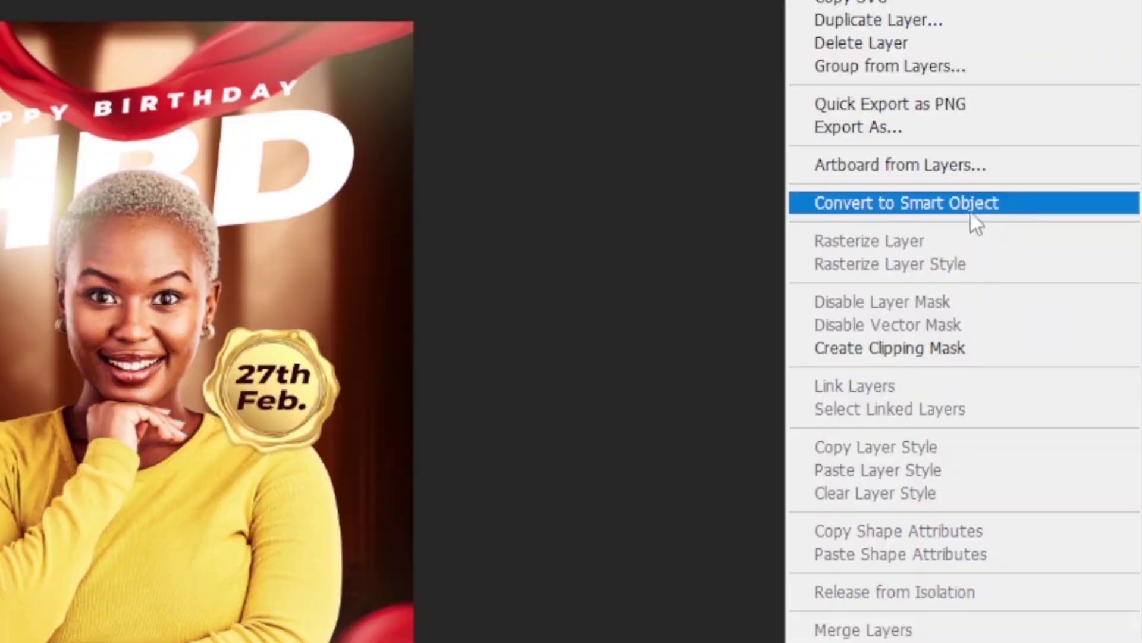
left_click(994, 204)
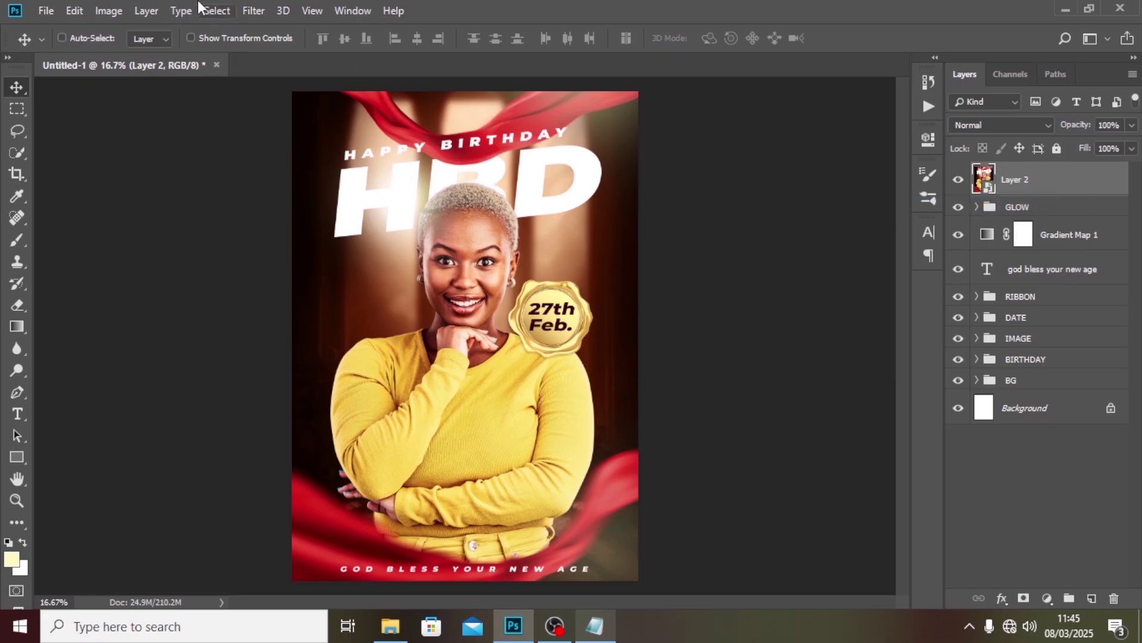
left_click(245, 12)
Step: Open the Camera Raw Filter on Layer 2 and raise Vibrance to +28
left_click(276, 112)
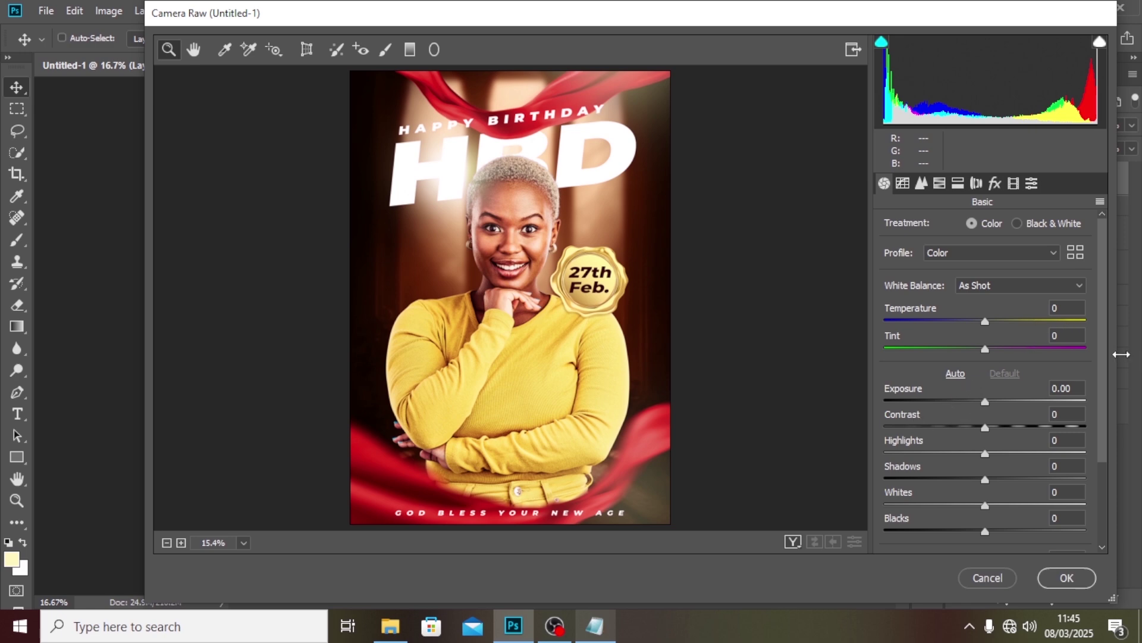
scroll(1105, 378, "down", 3)
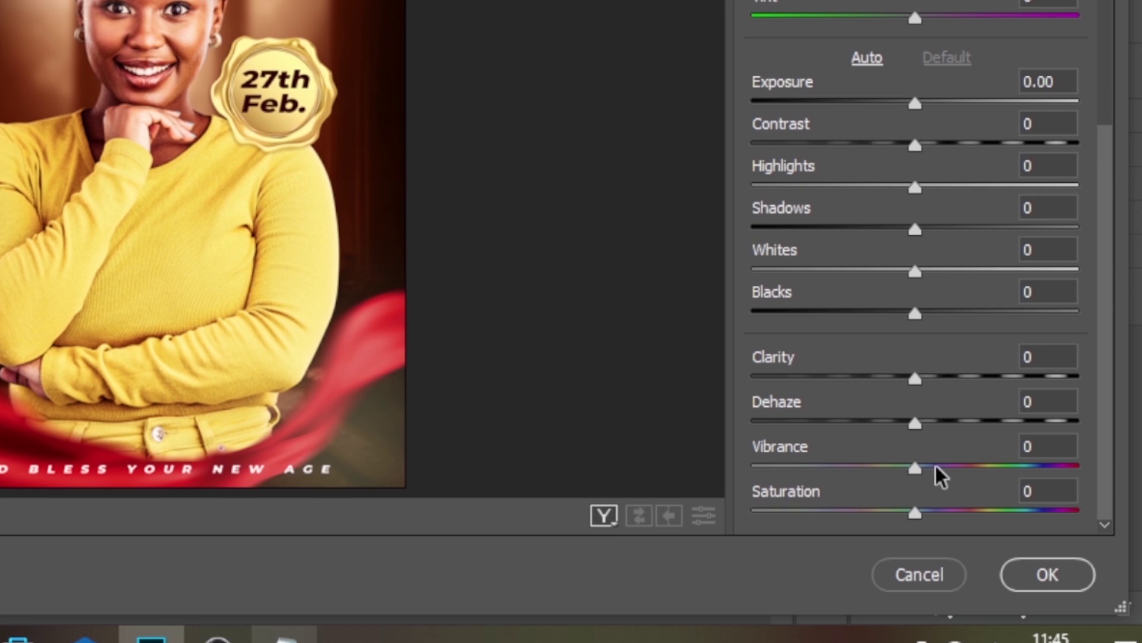
left_click(936, 467)
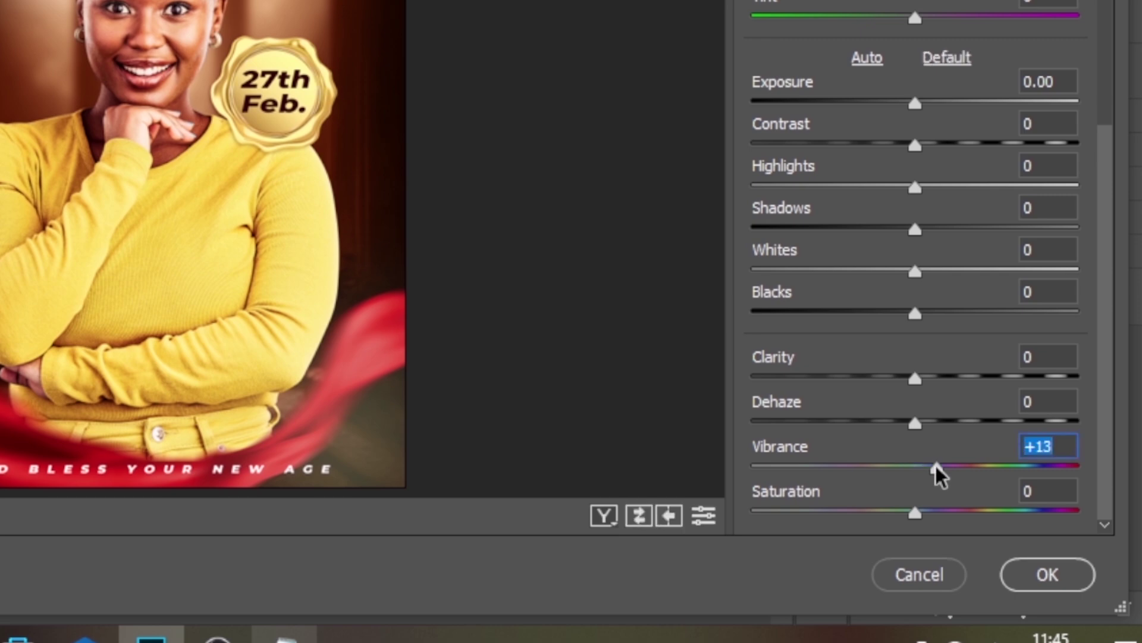
left_click(962, 465)
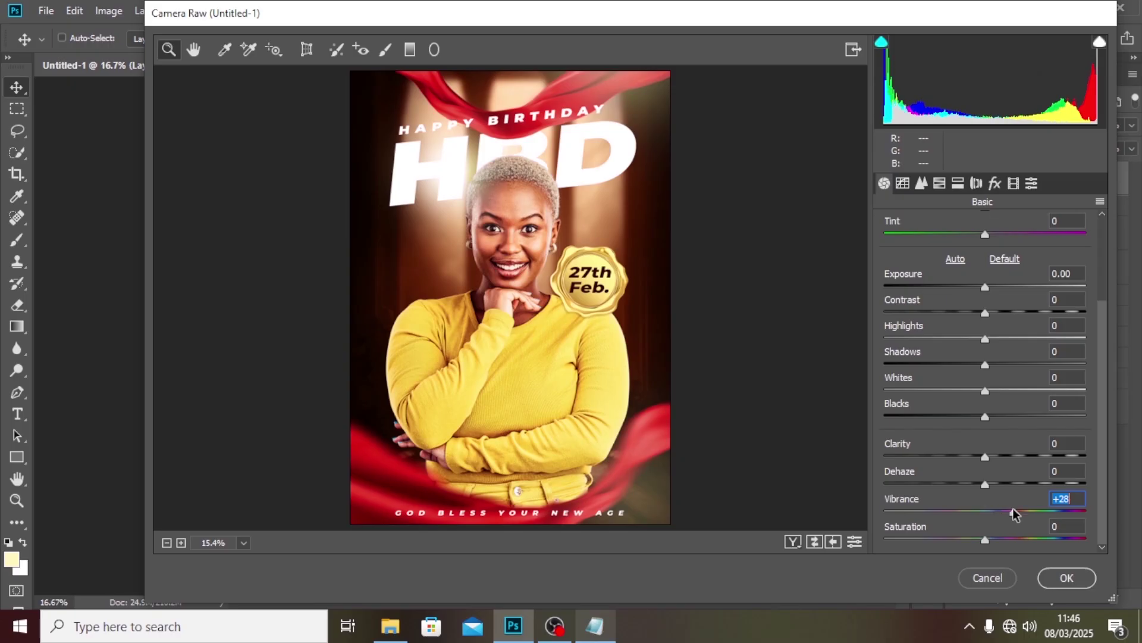
Step: Set HSL saturation: Reds +32, Oranges +28, Yellows +18, Greens +28
left_click(941, 184)
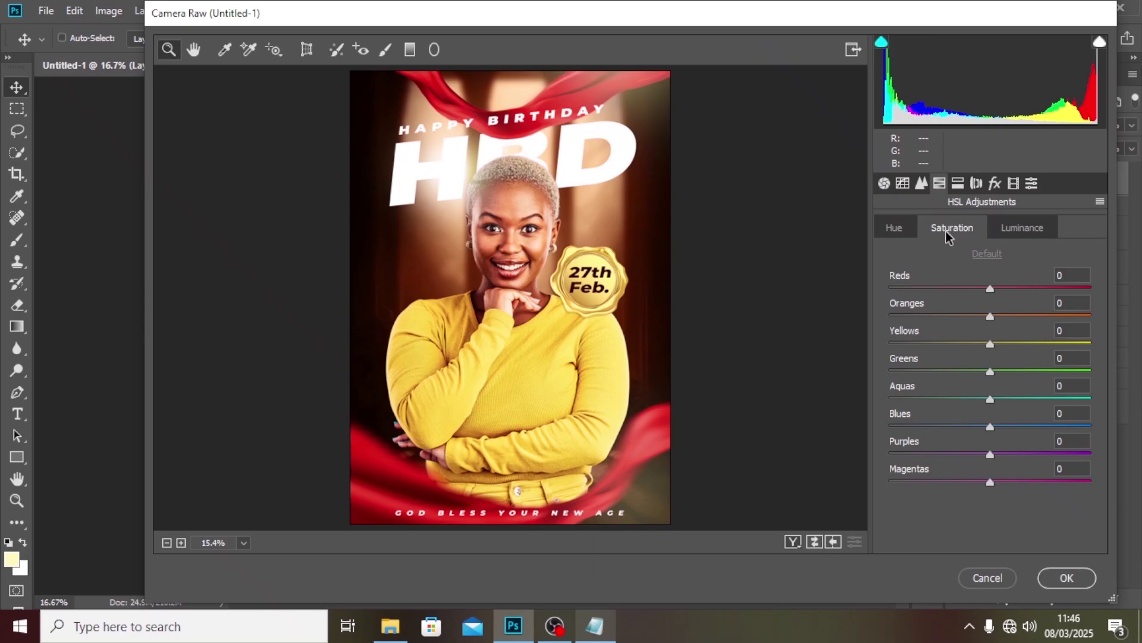
left_click(1072, 277)
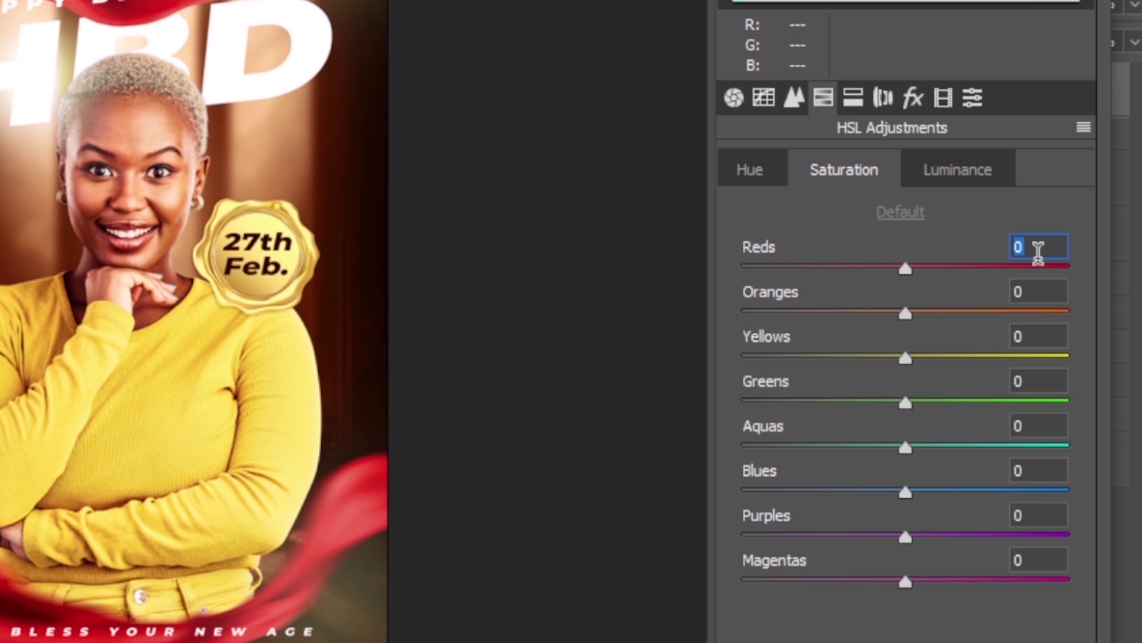
type("32")
left_click(1043, 288)
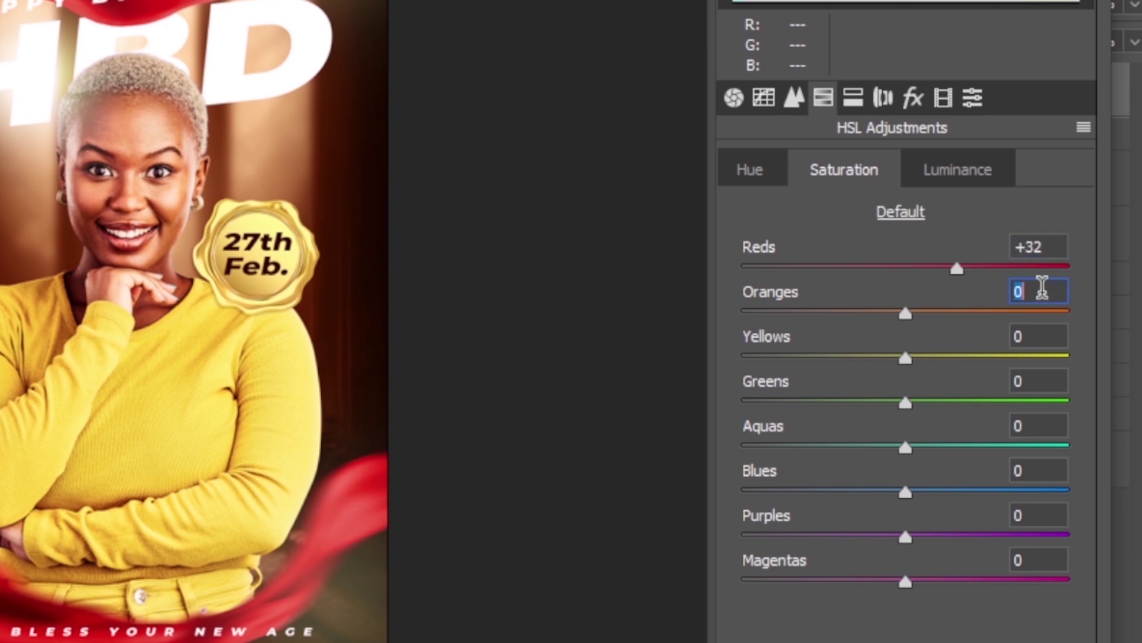
type("28")
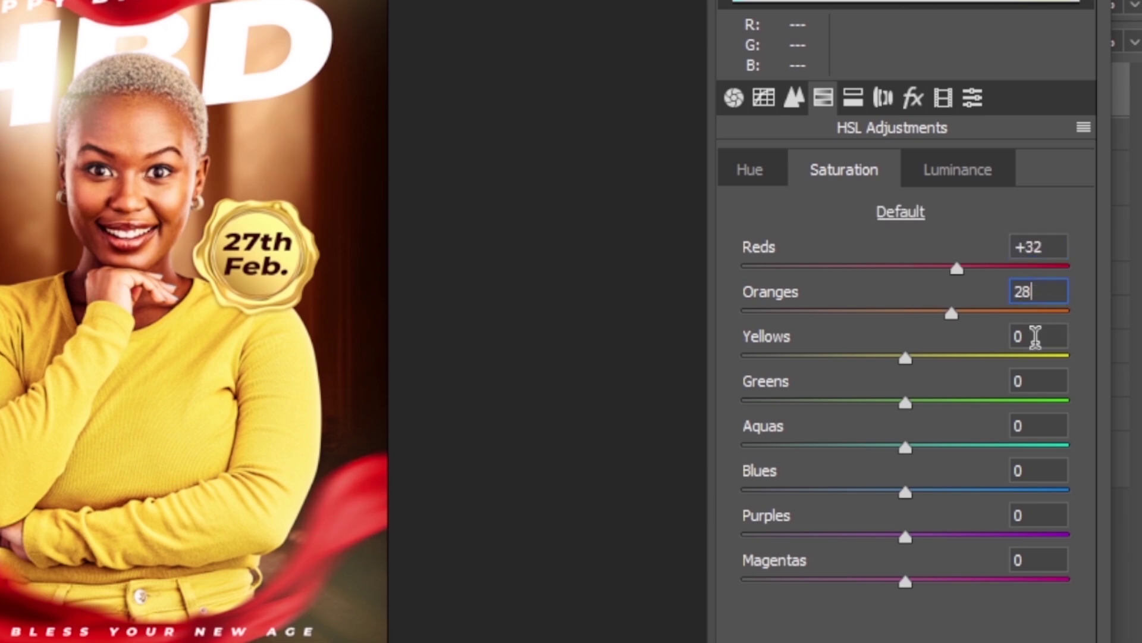
left_click(1036, 337)
type("18")
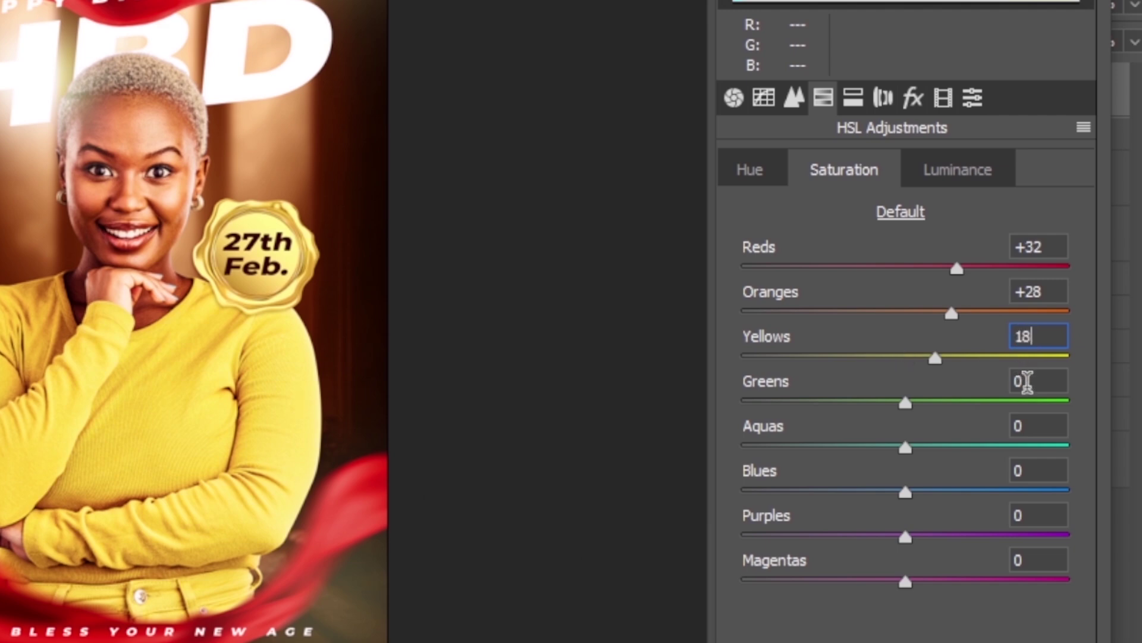
left_click(1033, 381)
type("28")
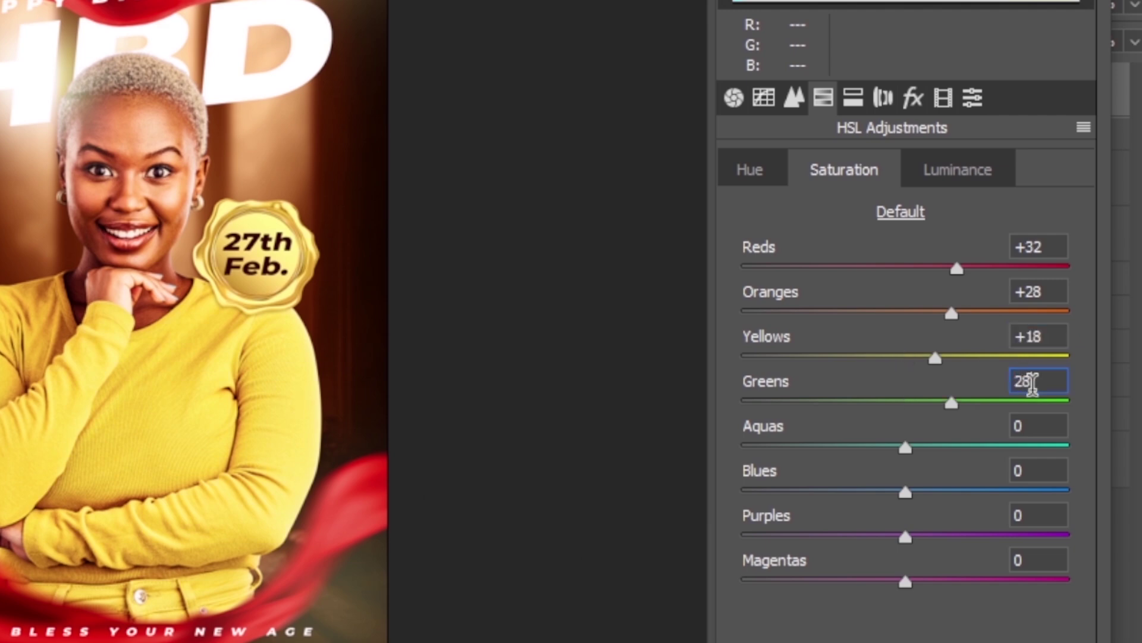
Step: Set Aquas +40, Blues +53, Purples +43, Magentas +42 saturation and apply the grade
left_click(1032, 425)
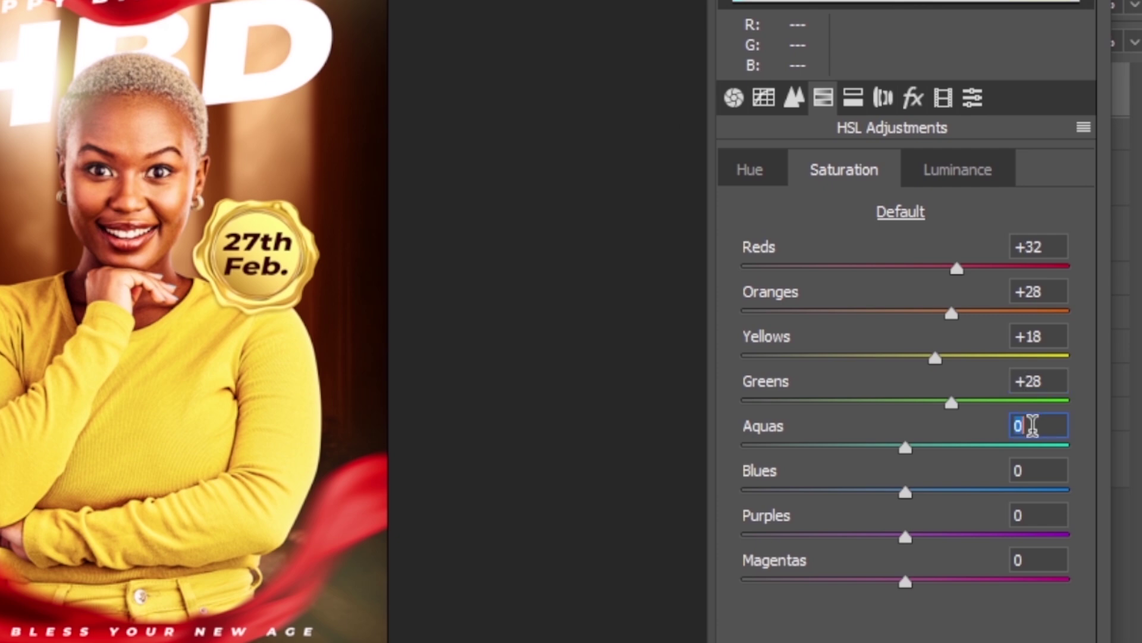
type("40")
left_click(1046, 467)
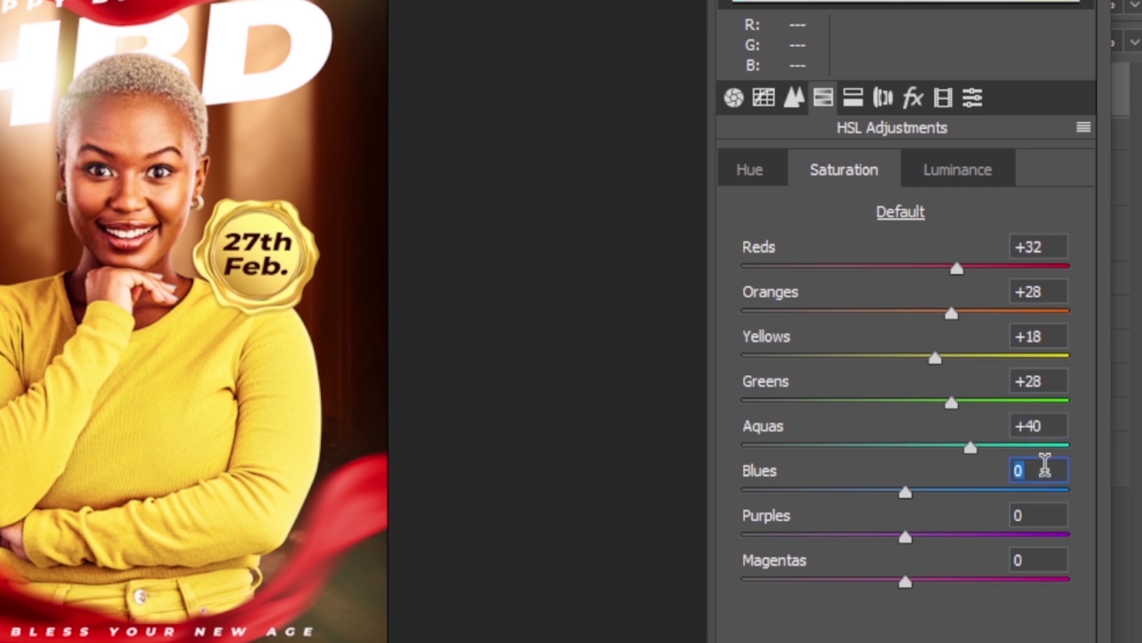
type("53")
left_click(1057, 511)
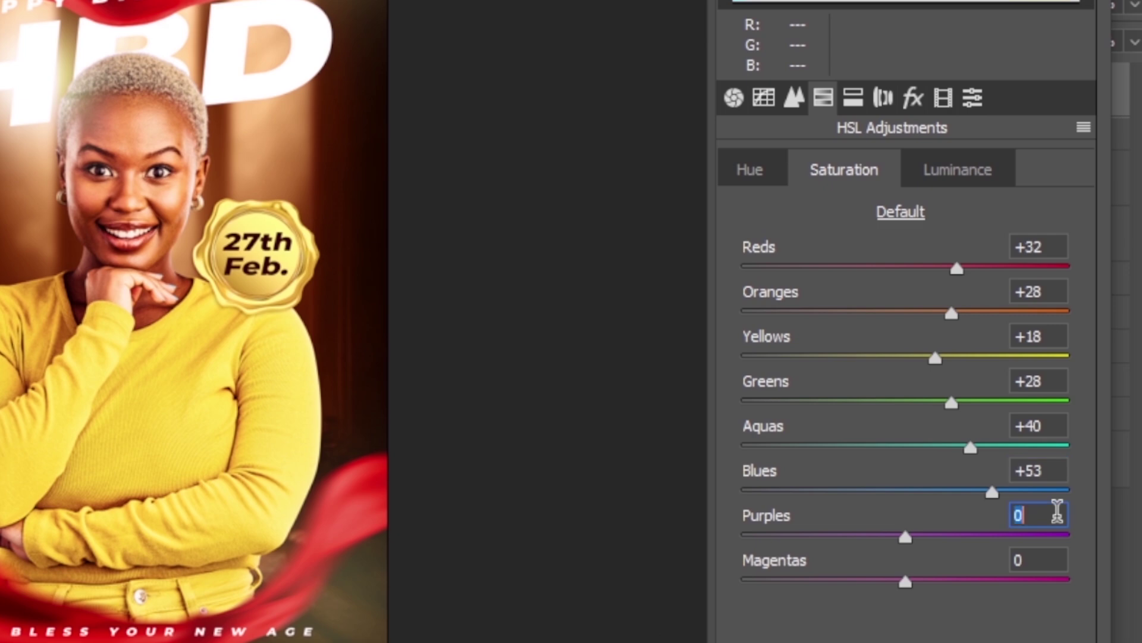
type("43")
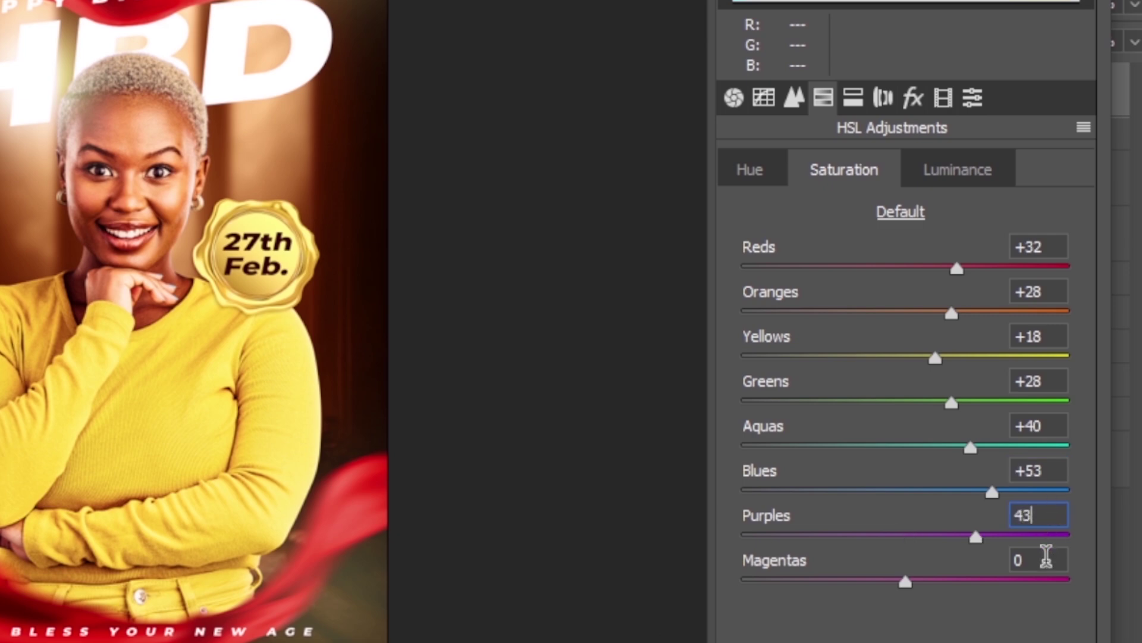
left_click(1046, 556)
type("42")
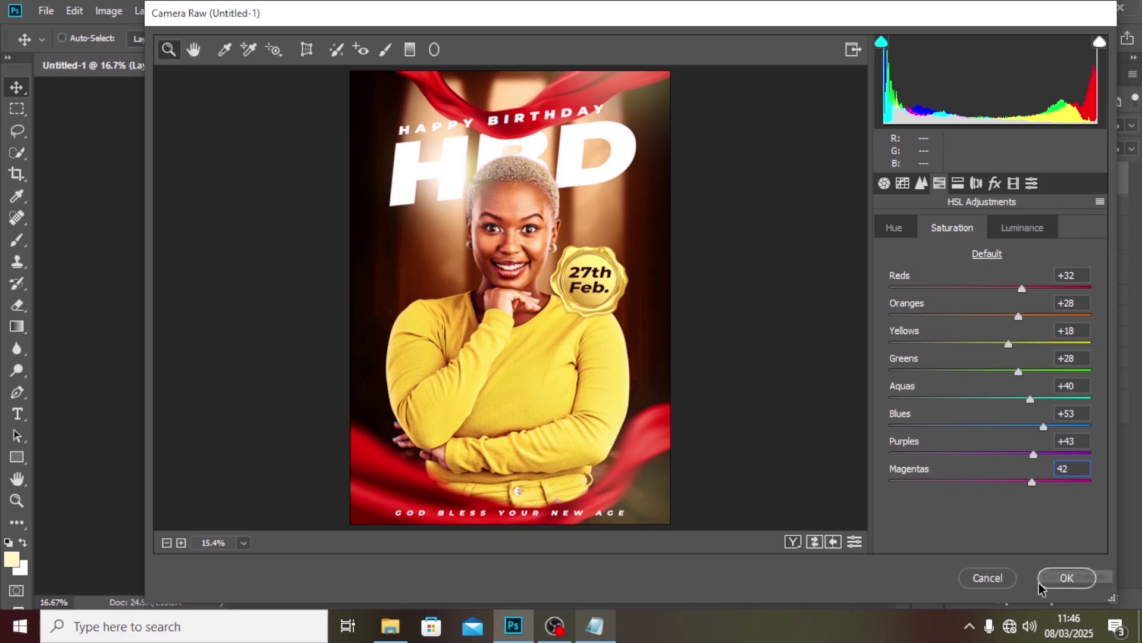
left_click(1050, 579)
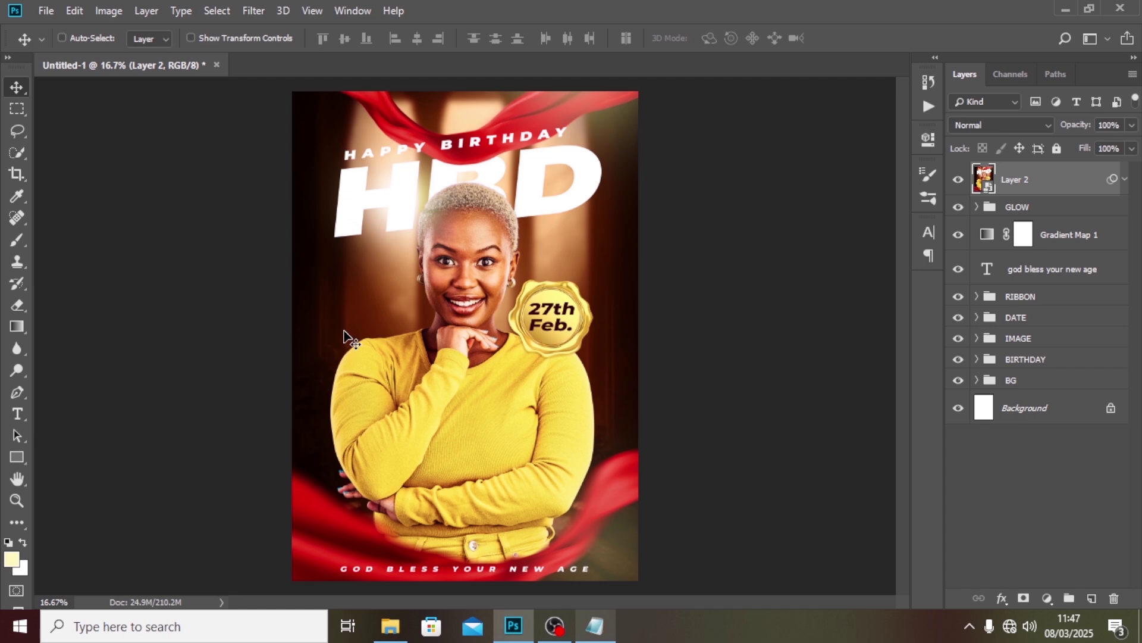
Step: Create a text layer left of the woman's face with the three name lines pasted in
key("t")
left_click(347, 300)
left_click(595, 624)
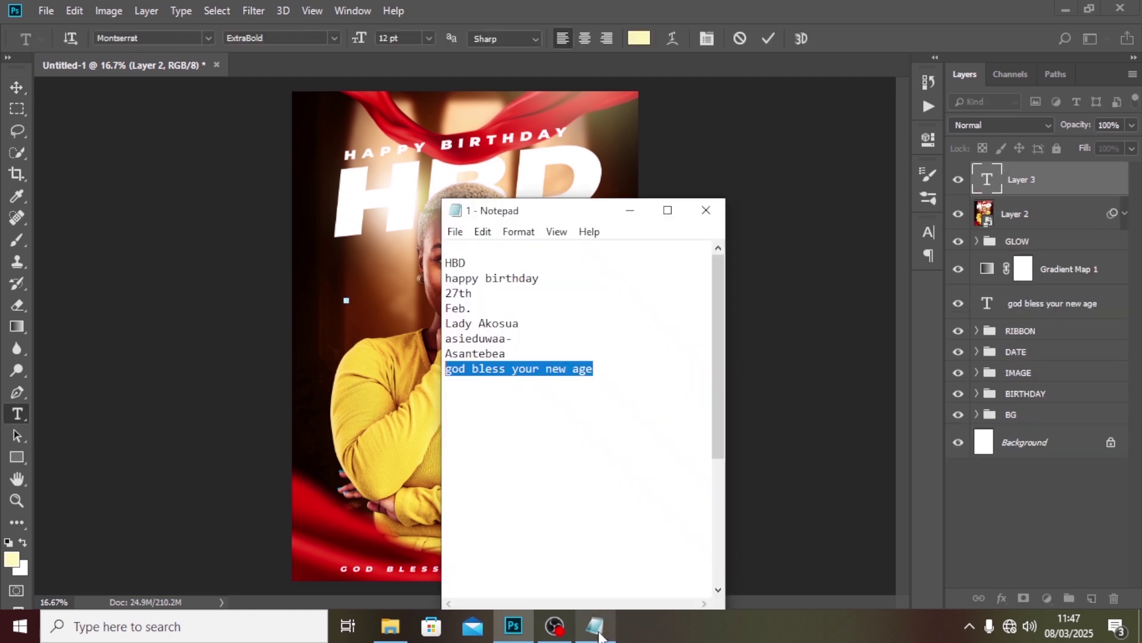
left_click_drag(510, 353, 443, 324)
left_click(514, 624)
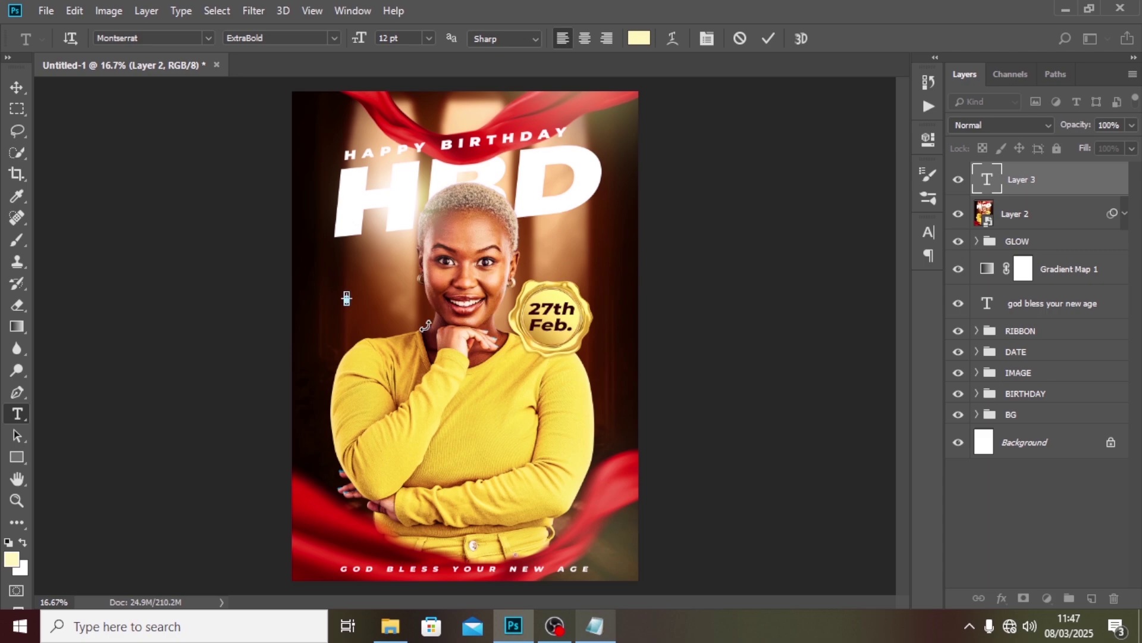
left_click(1044, 188)
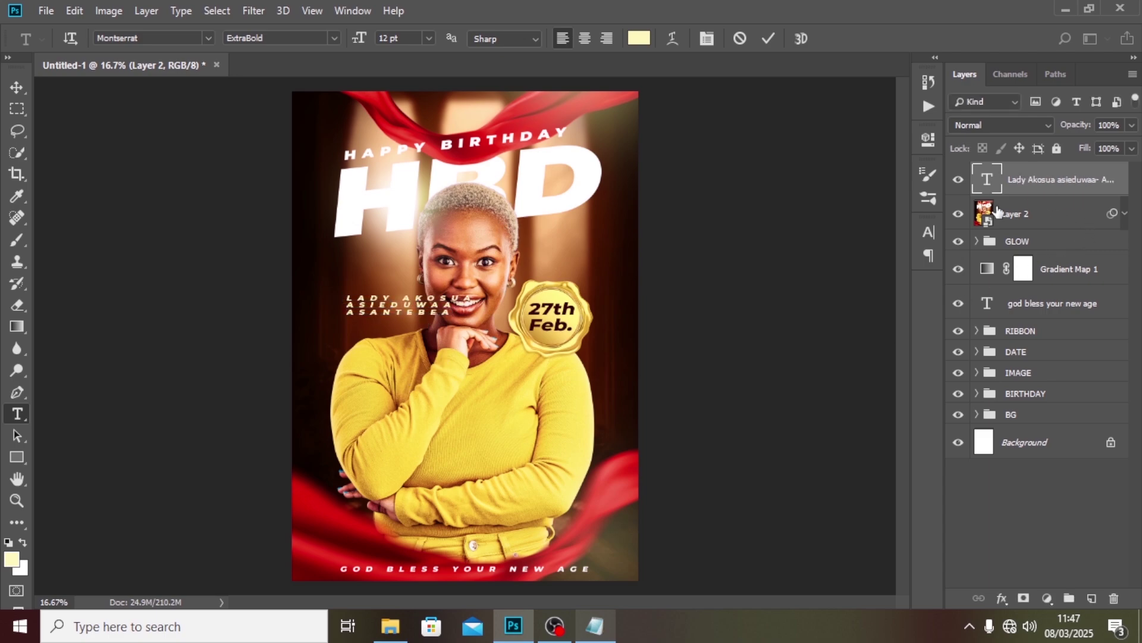
Step: Set the name text's tracking to 0 and font size to 19 pt
left_click(929, 232)
left_click(967, 276)
type("0")
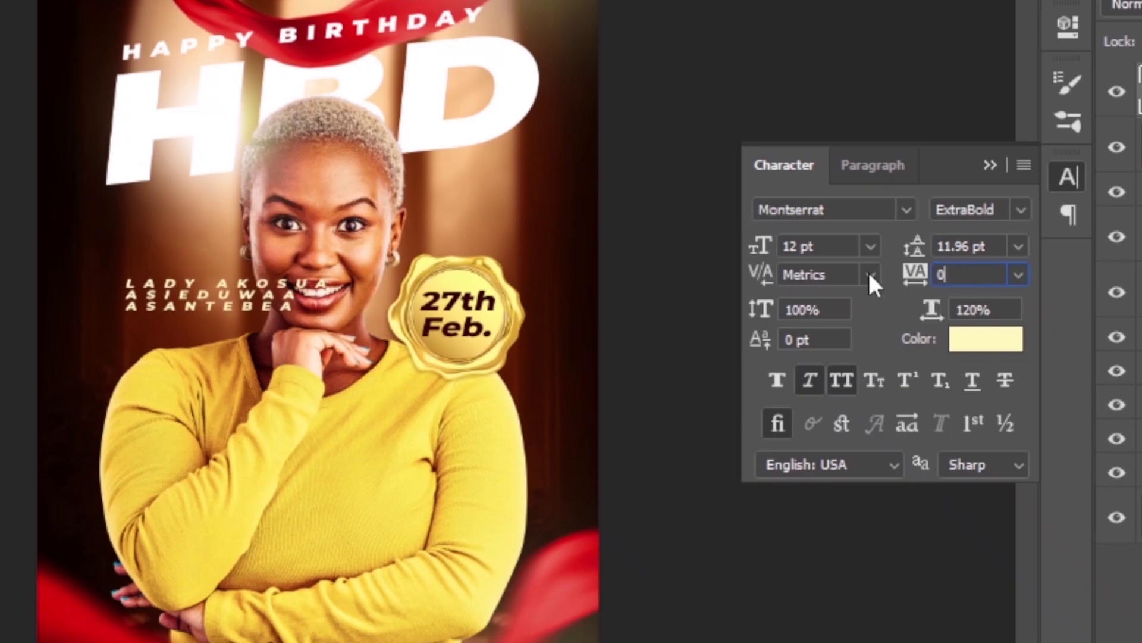
key("Return")
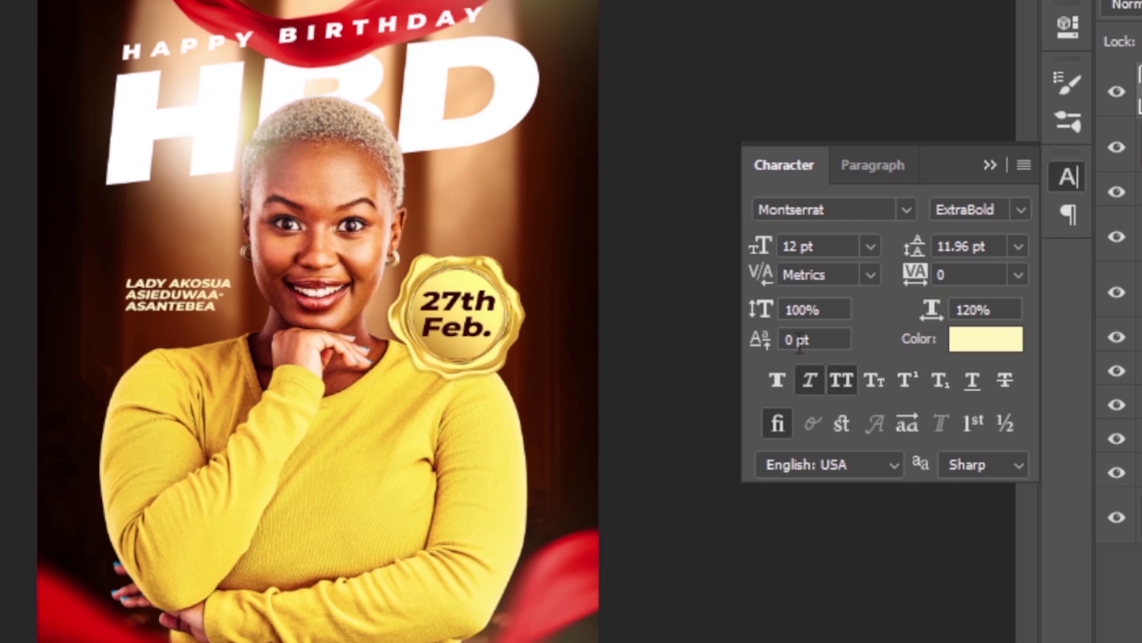
left_click(812, 252)
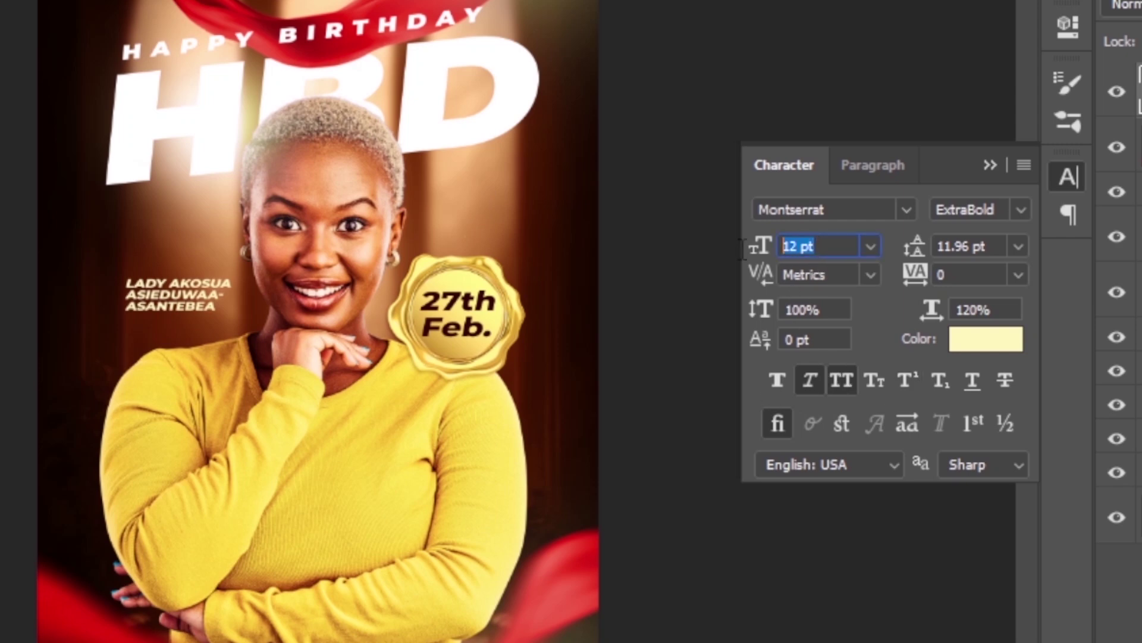
type("19")
key("Return")
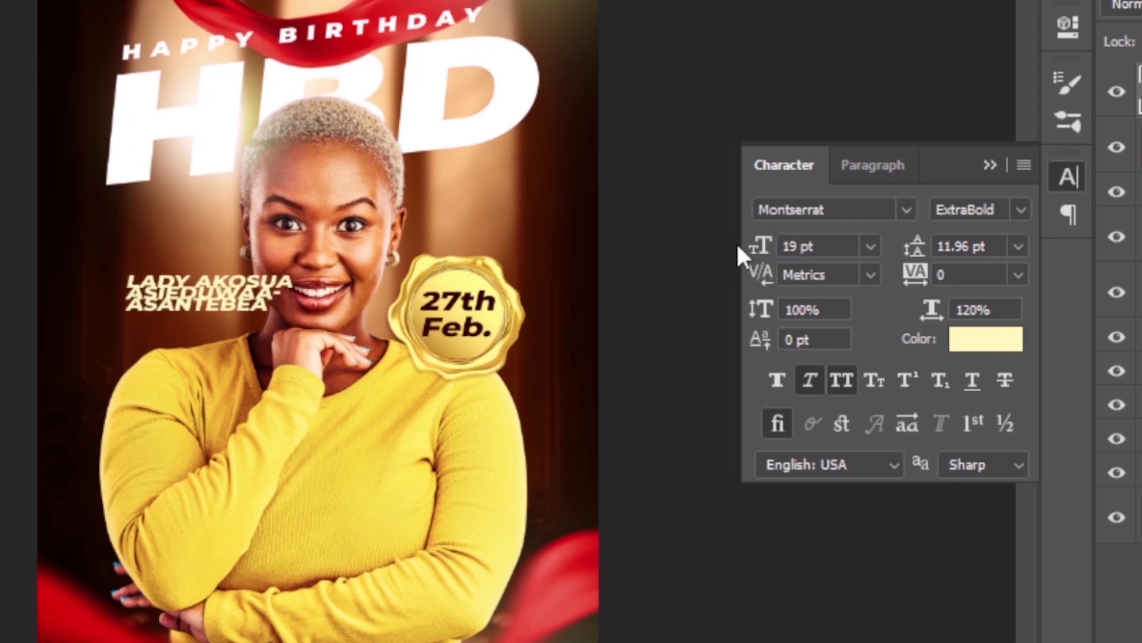
Step: Turn off all caps, use Medium weight, and set 19 pt leading
left_click(840, 376)
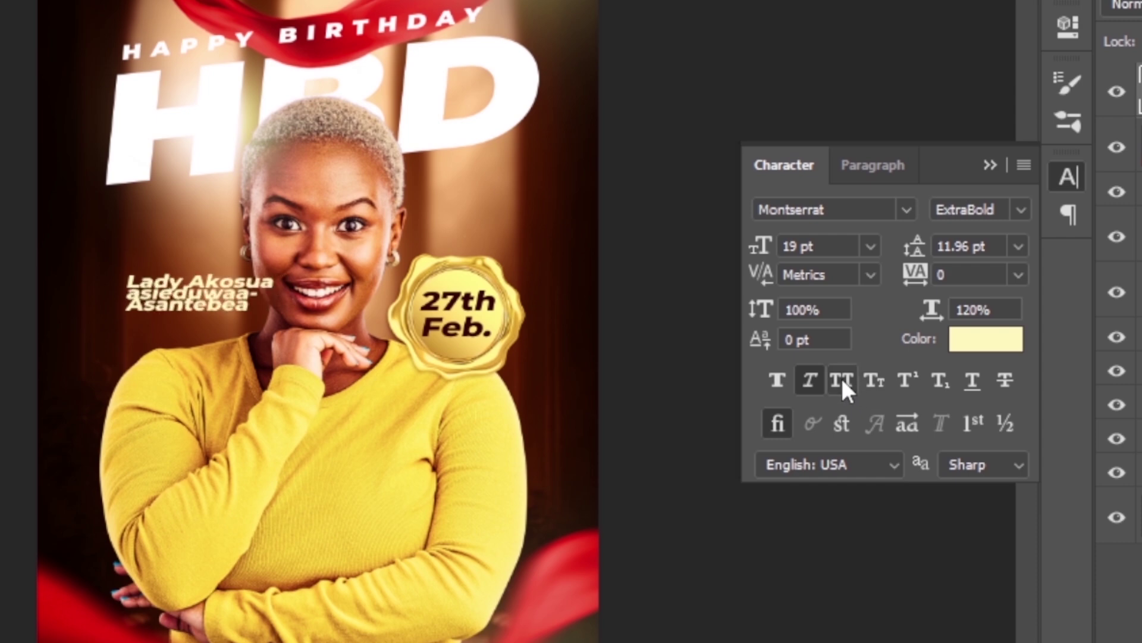
left_click(1023, 214)
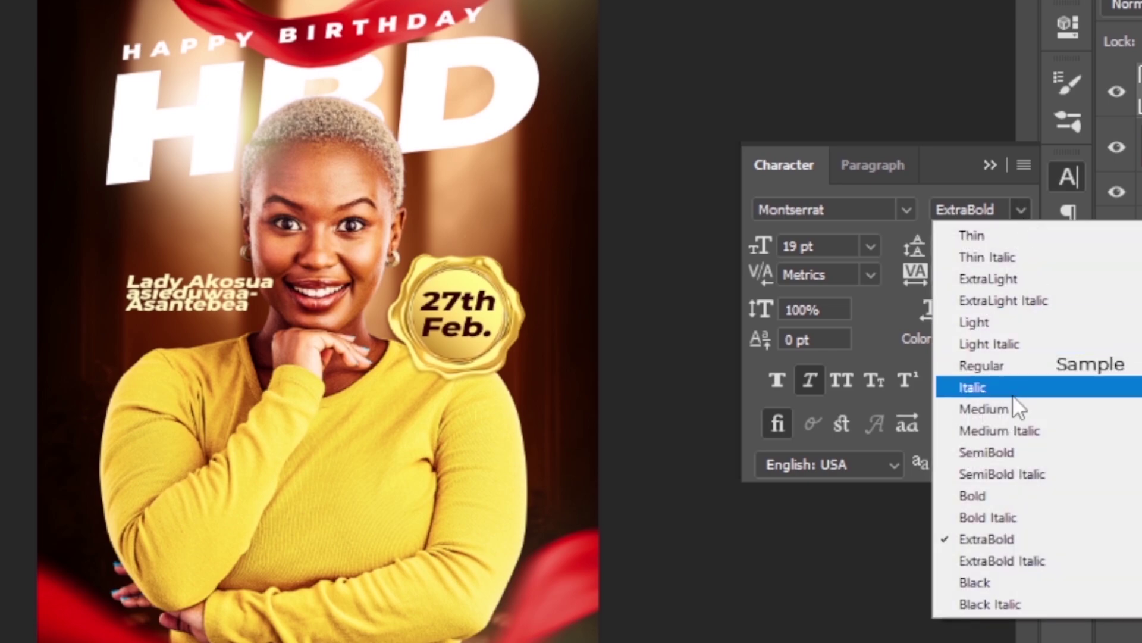
left_click(992, 409)
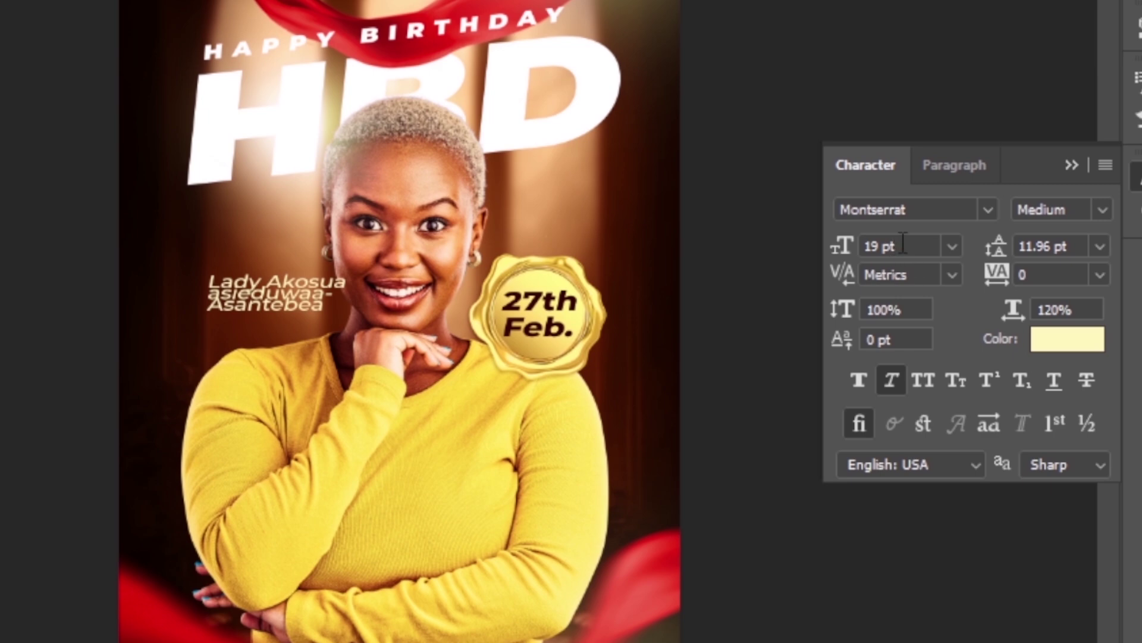
left_click(993, 247)
type("19")
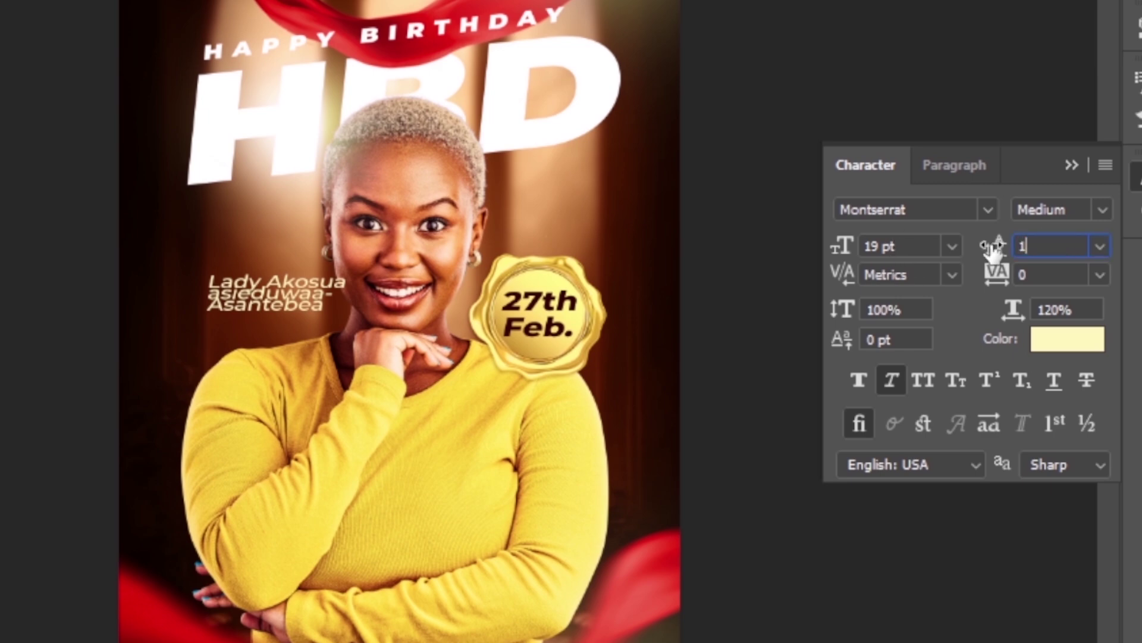
key("Return")
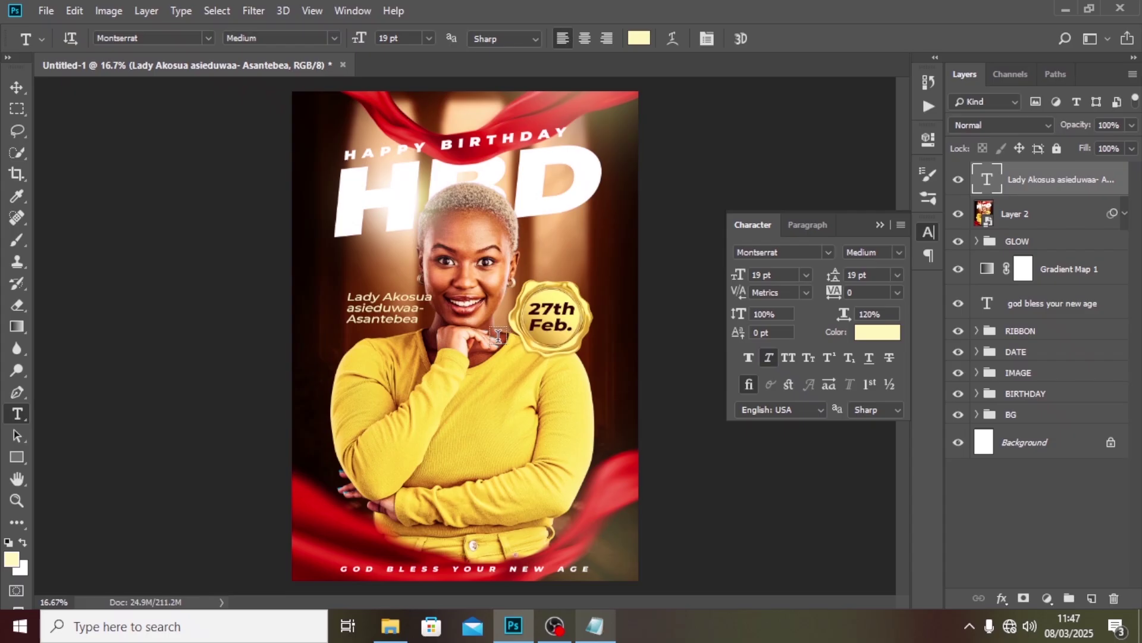
Step: Rotate the name text to about -6.3° and place it left of the woman's face
key("v")
left_click_drag(281, 313, 259, 274)
left_click_drag(378, 292, 378, 292)
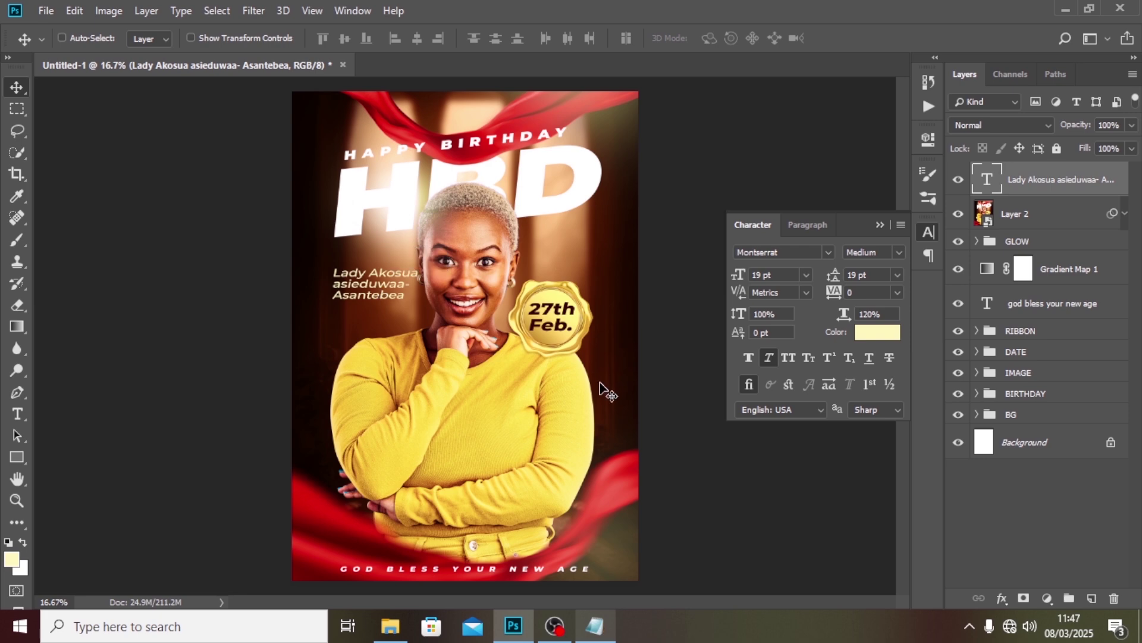
key("ctrl+t")
left_click_drag(475, 257, 471, 246)
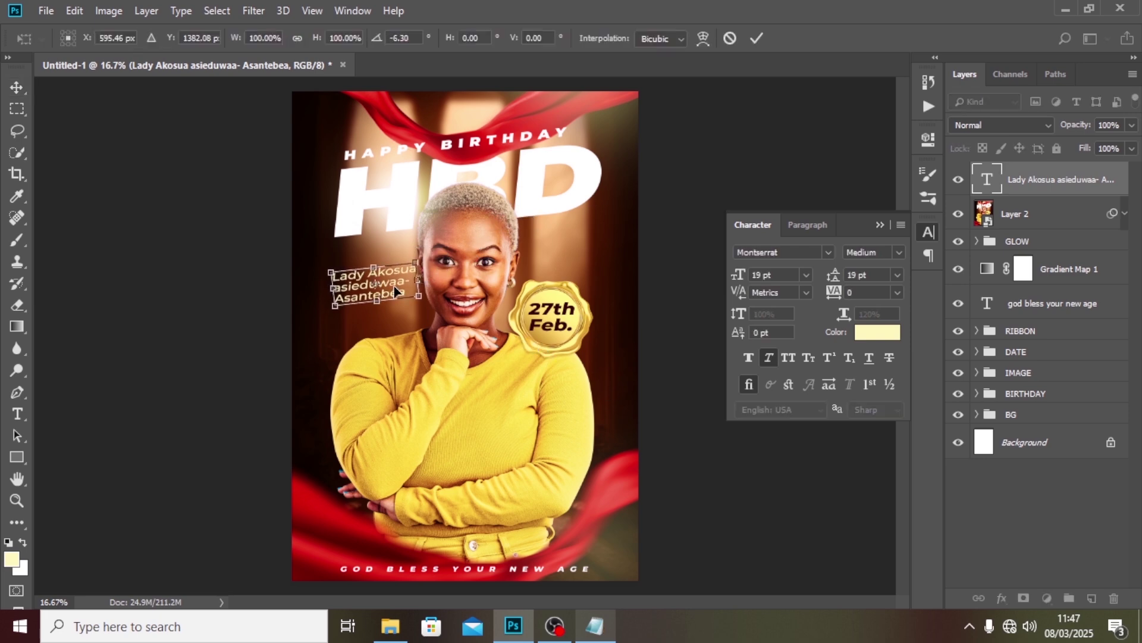
left_click_drag(399, 294, 389, 291)
key("Right")
key("Right")
key("Right")
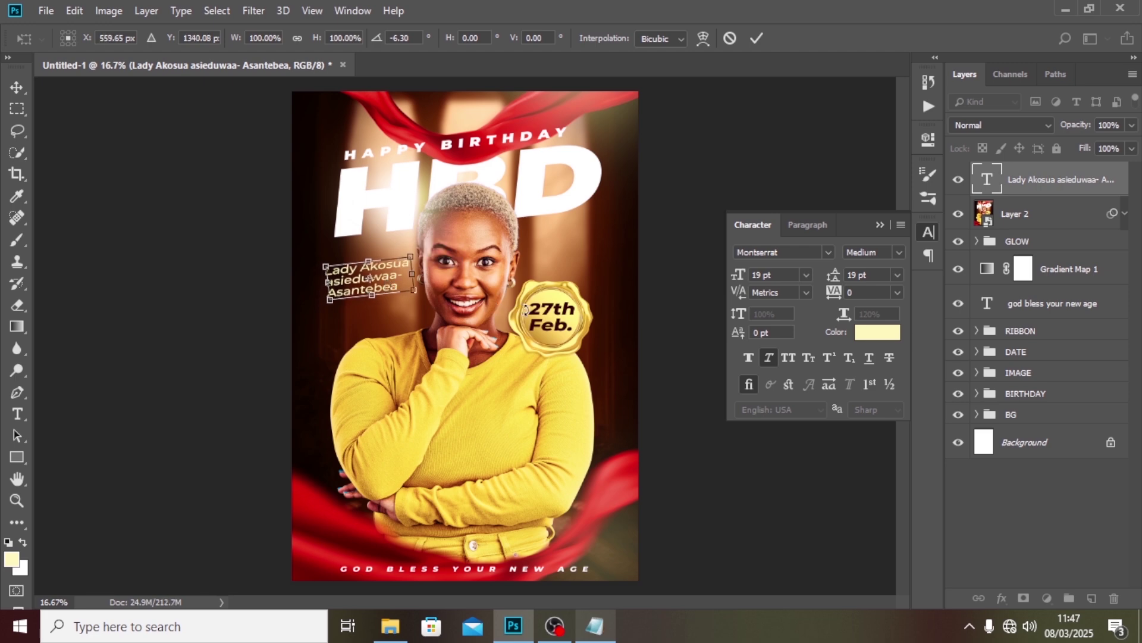
key("Down")
key("Down")
key("Down")
key("Down")
key("Down")
key("Down")
key("Return")
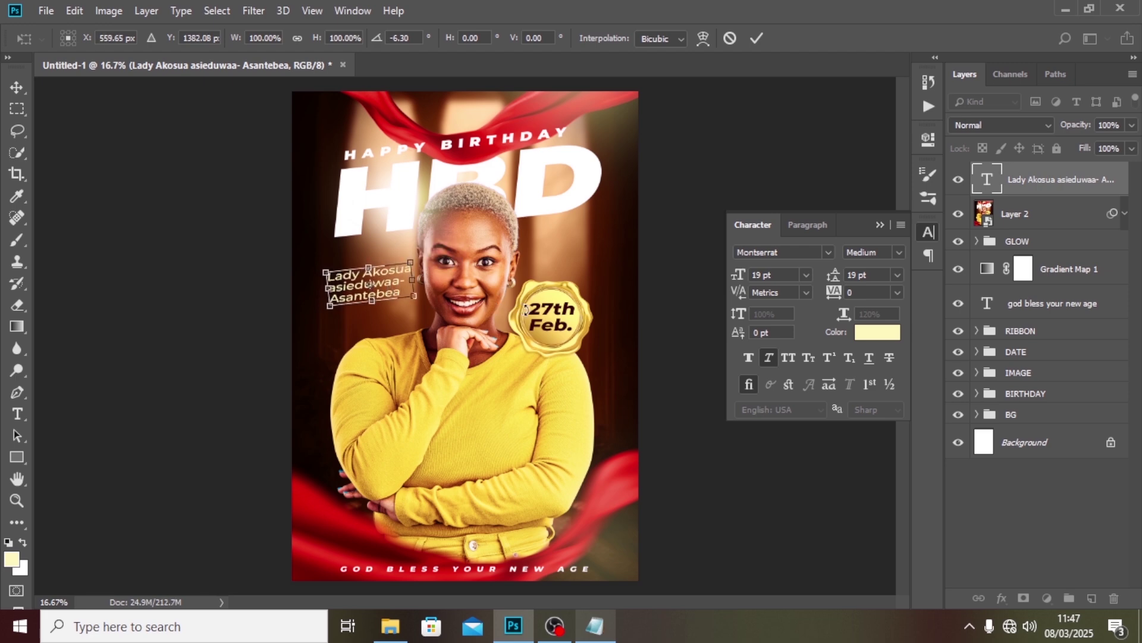
Step: Change the name text colour to white #ffffff
left_click(876, 331)
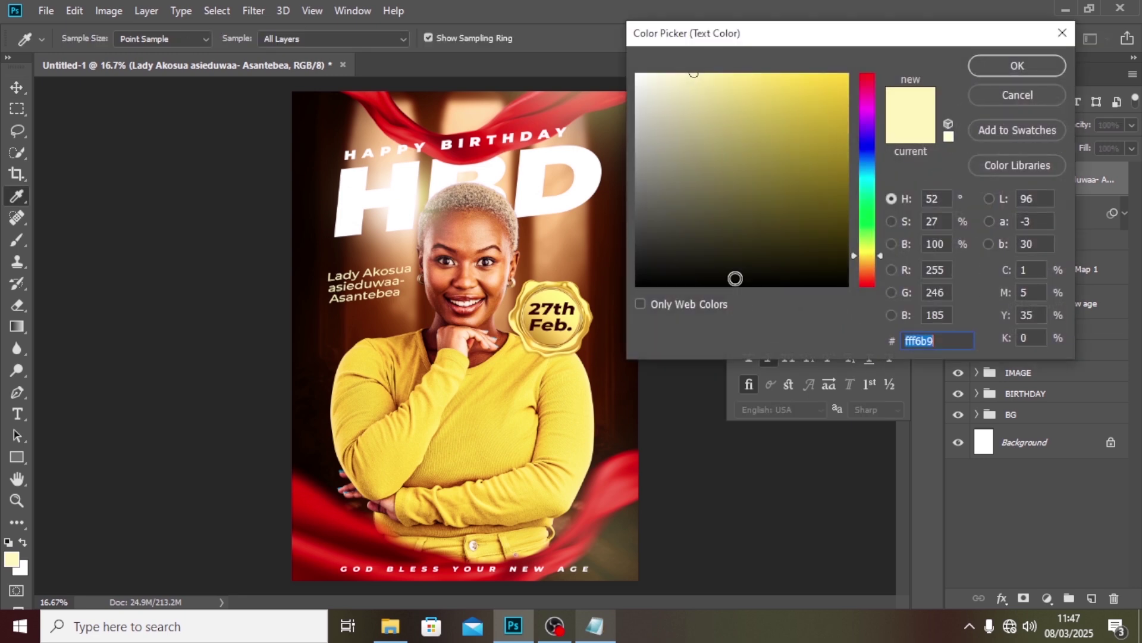
type("ffffff")
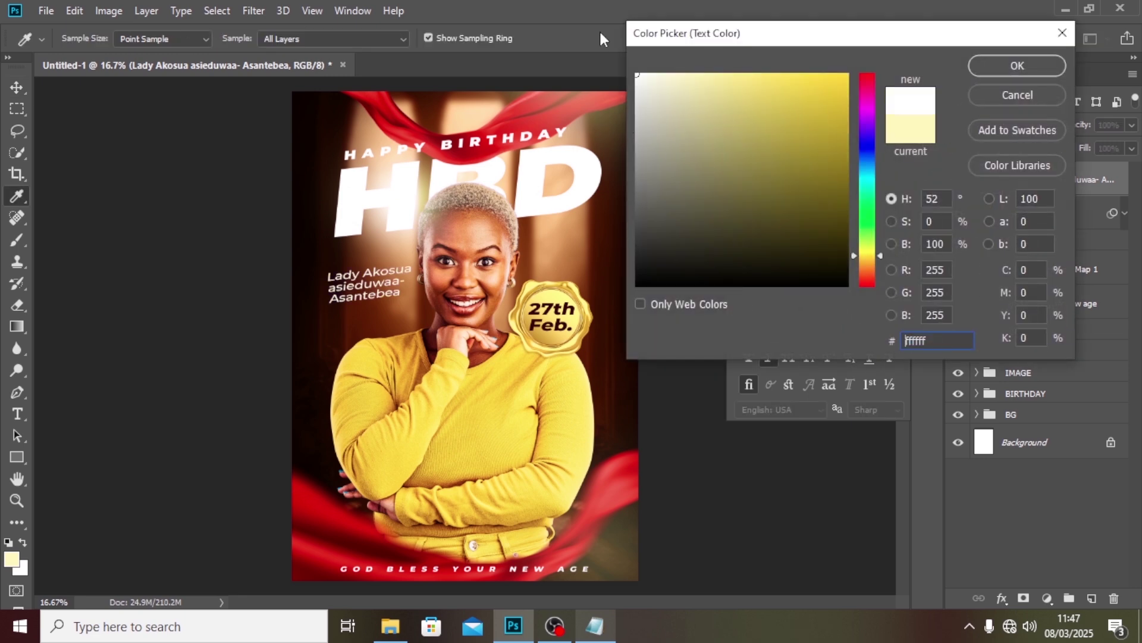
left_click(1017, 65)
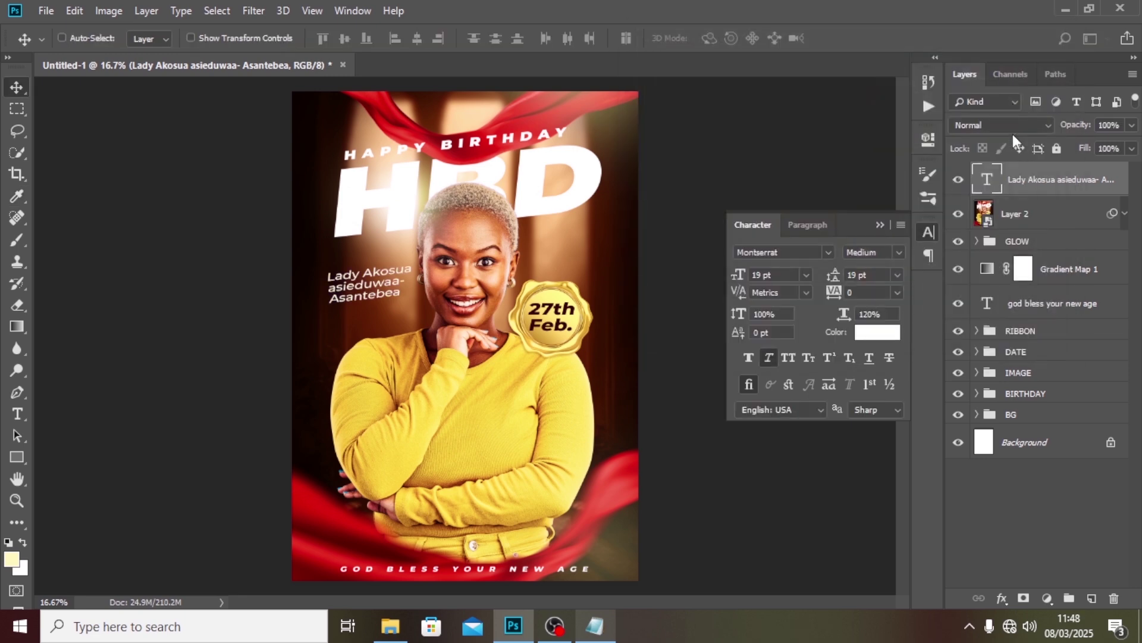
Step: Make the name's first word ExtraBold and nudge the text slightly down
double_click(987, 180)
left_click_drag(360, 270, 295, 268)
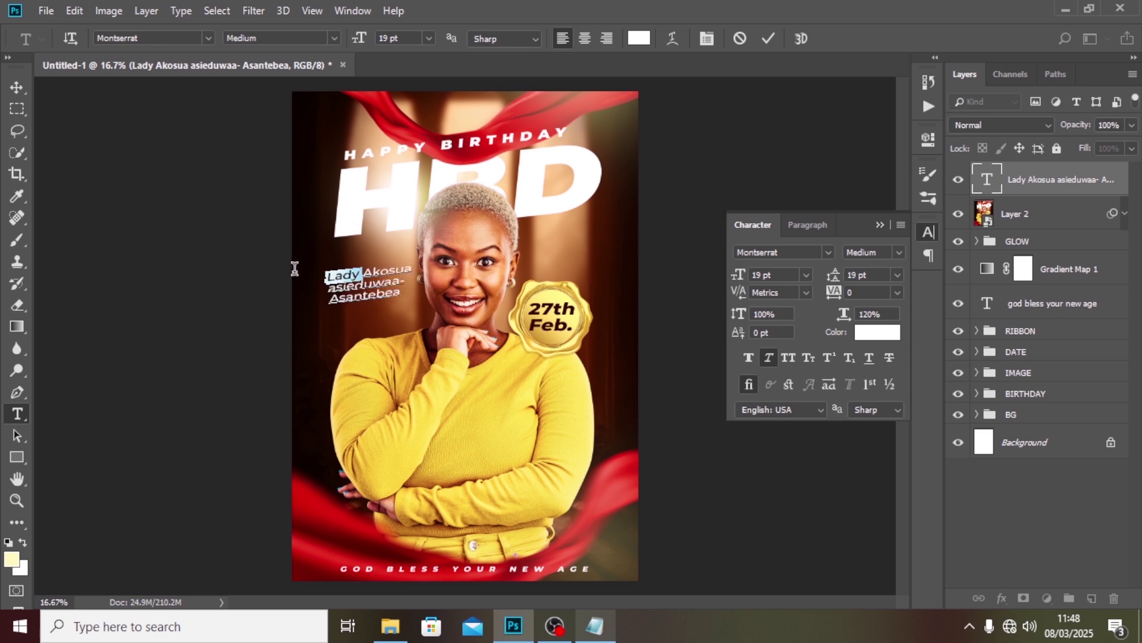
left_click(898, 252)
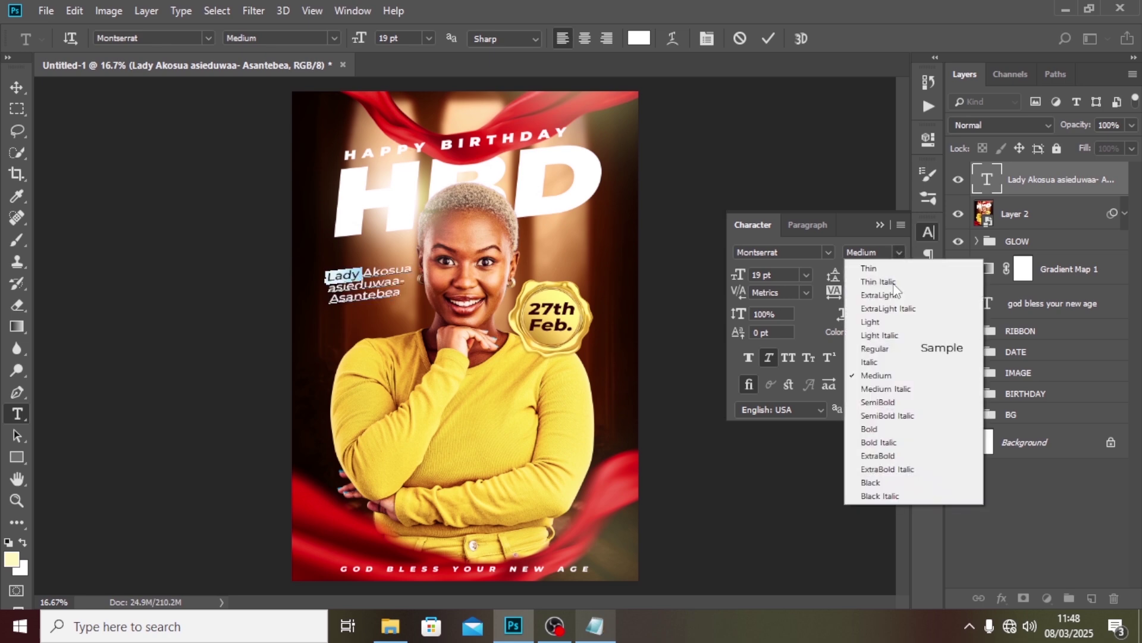
left_click(878, 455)
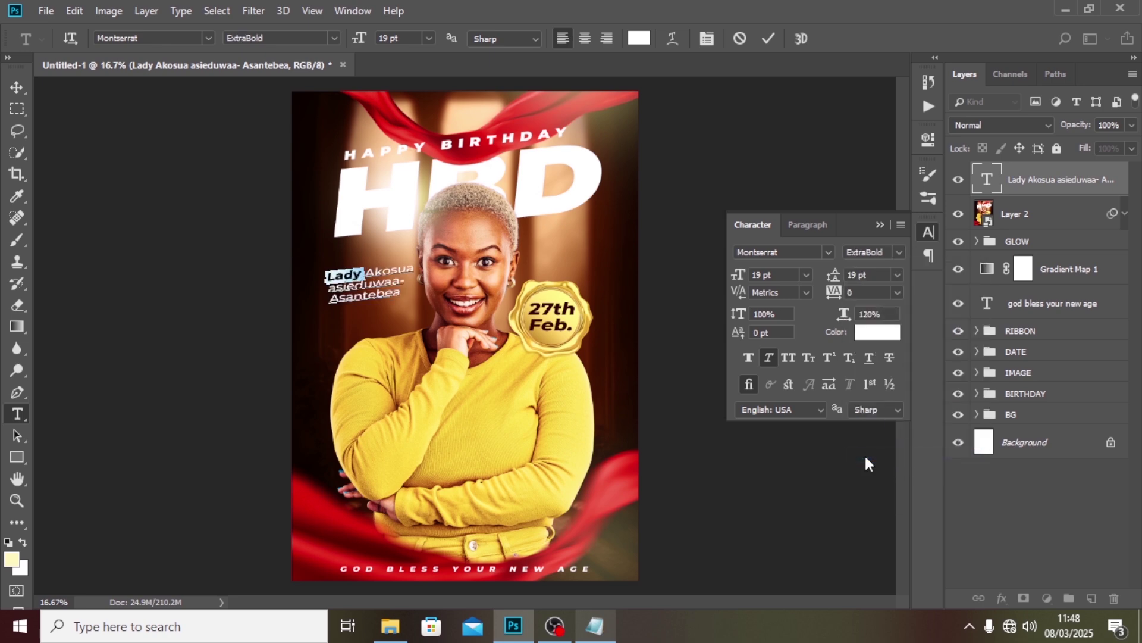
left_click(1038, 181)
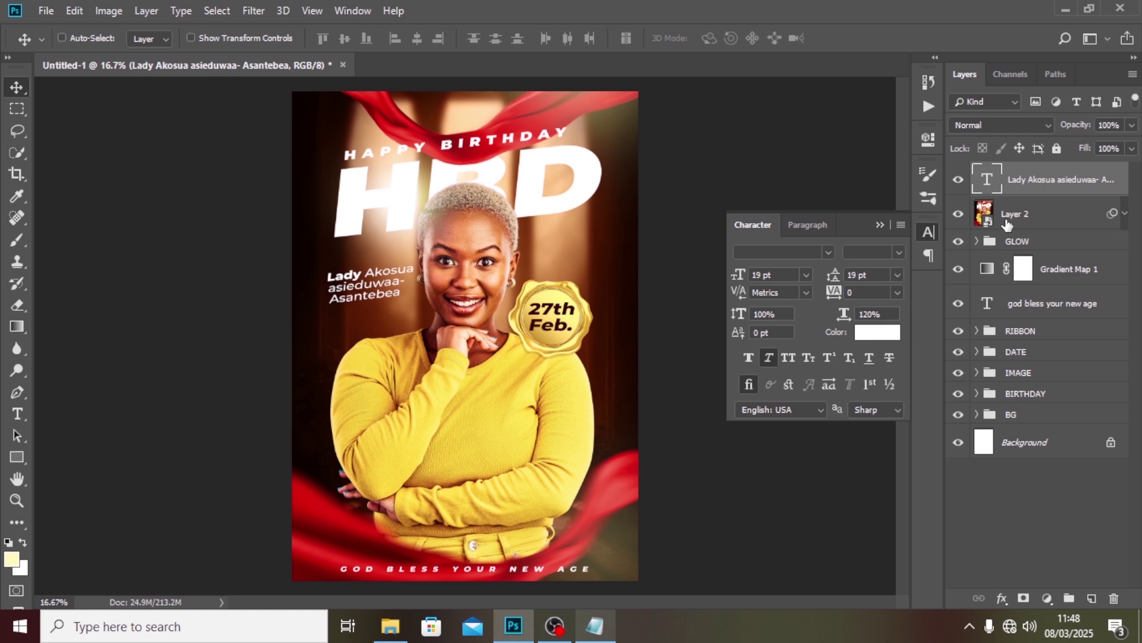
key("shift+Down")
key("shift+Down")
key("shift+Down")
key("shift+Down")
key("shift+Down")
key("shift+Down")
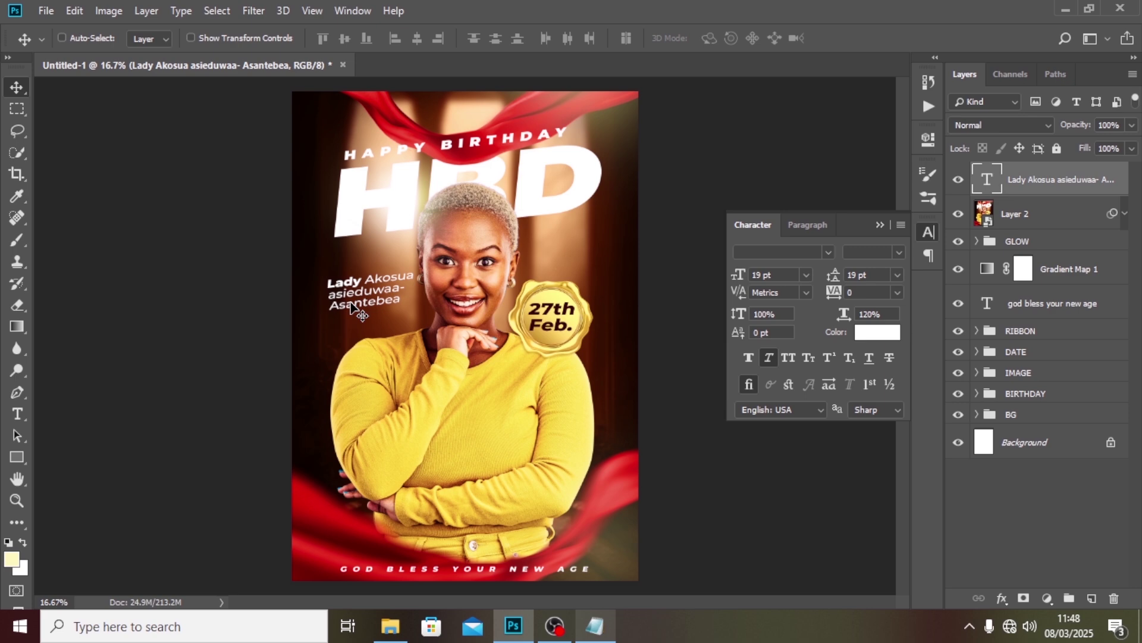
Step: Draw a triangular pennant shape above the name text with a white fill
left_click(15, 398)
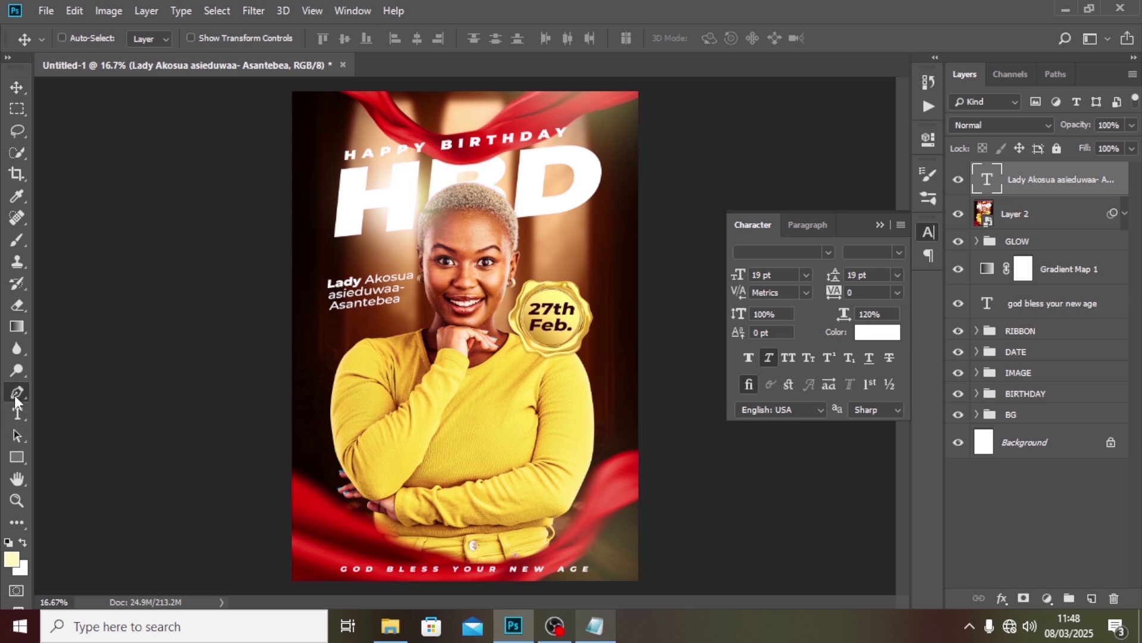
left_click(327, 258)
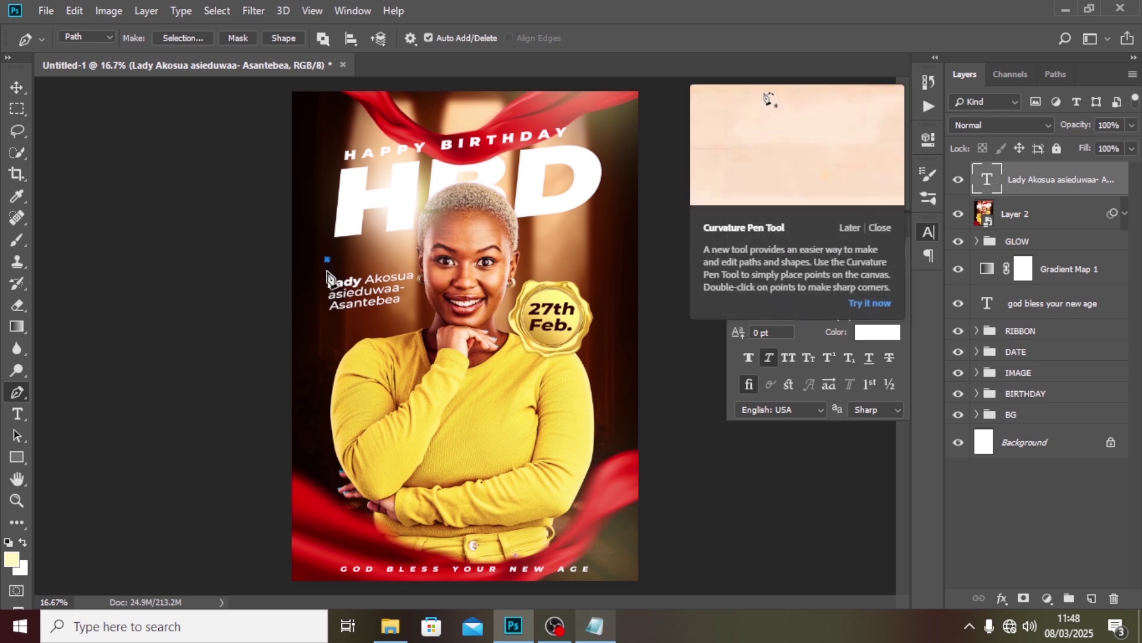
left_click_drag(328, 266, 372, 266)
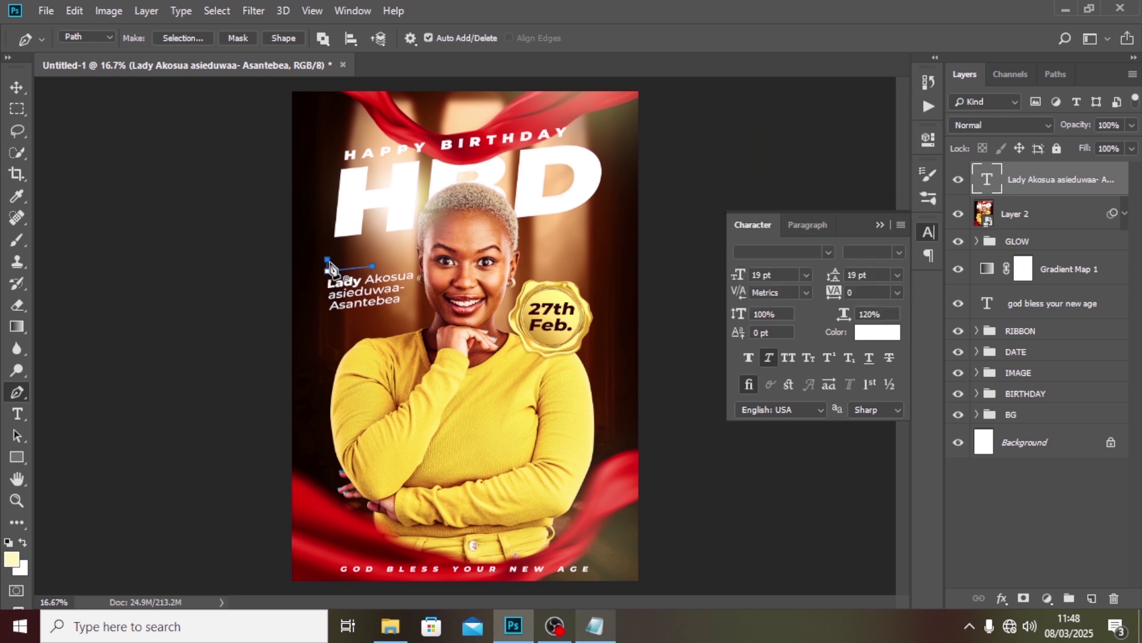
left_click(327, 260)
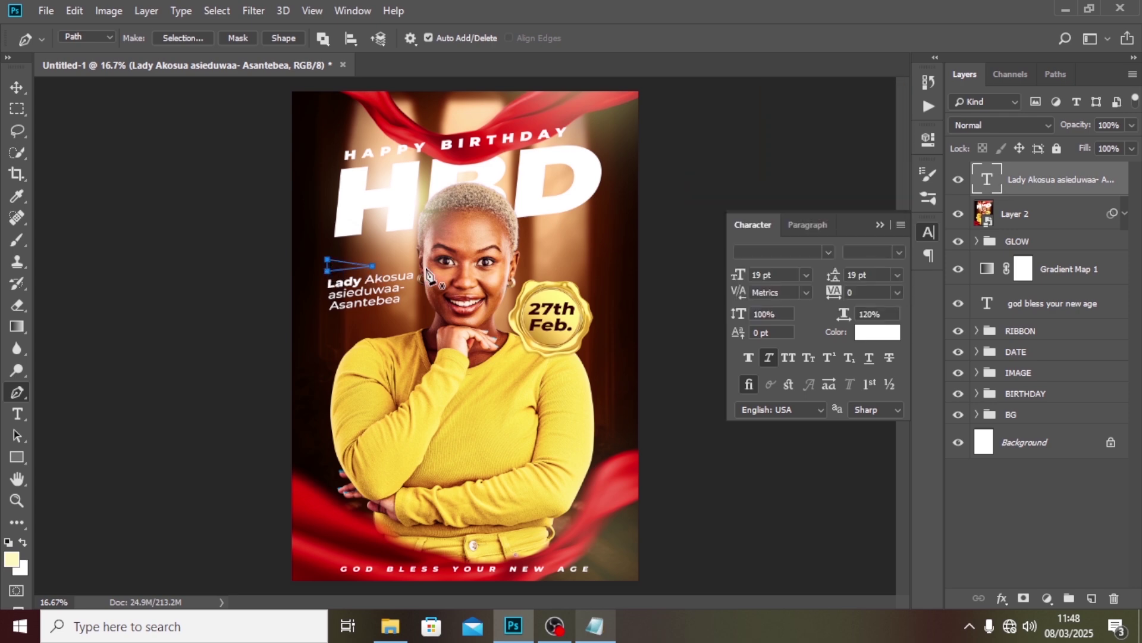
left_click(284, 37)
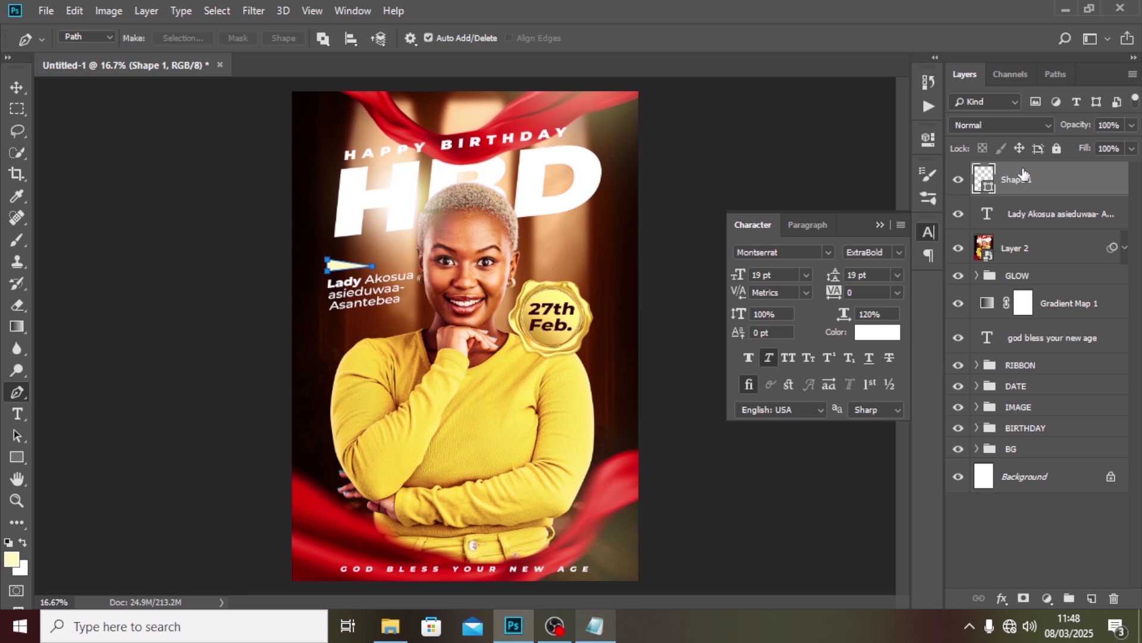
double_click(985, 180)
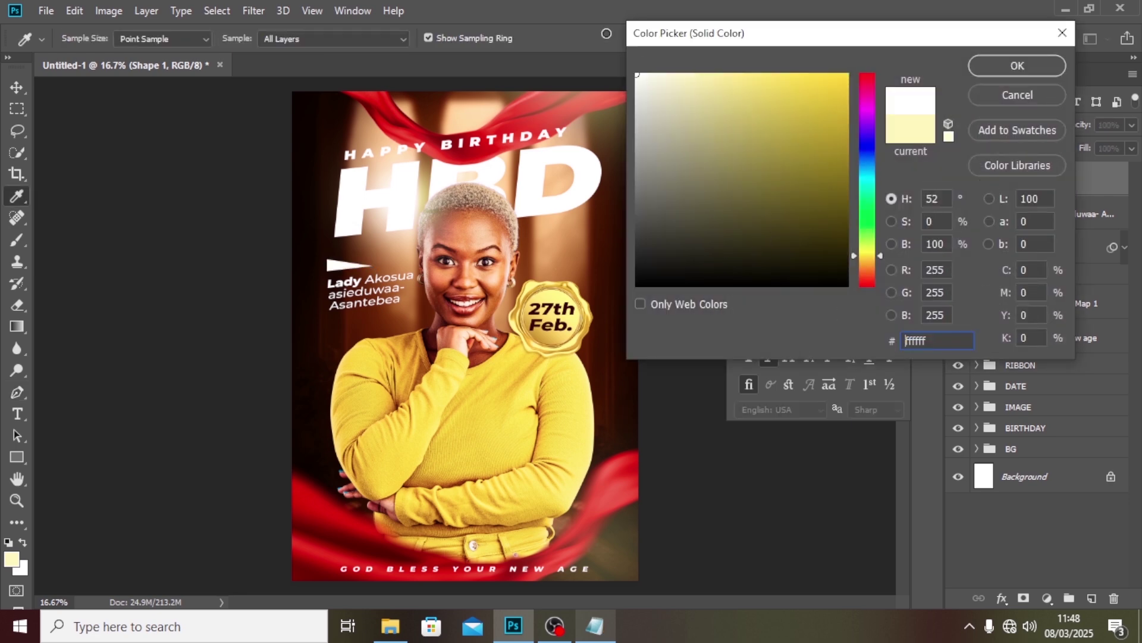
left_click(1002, 68)
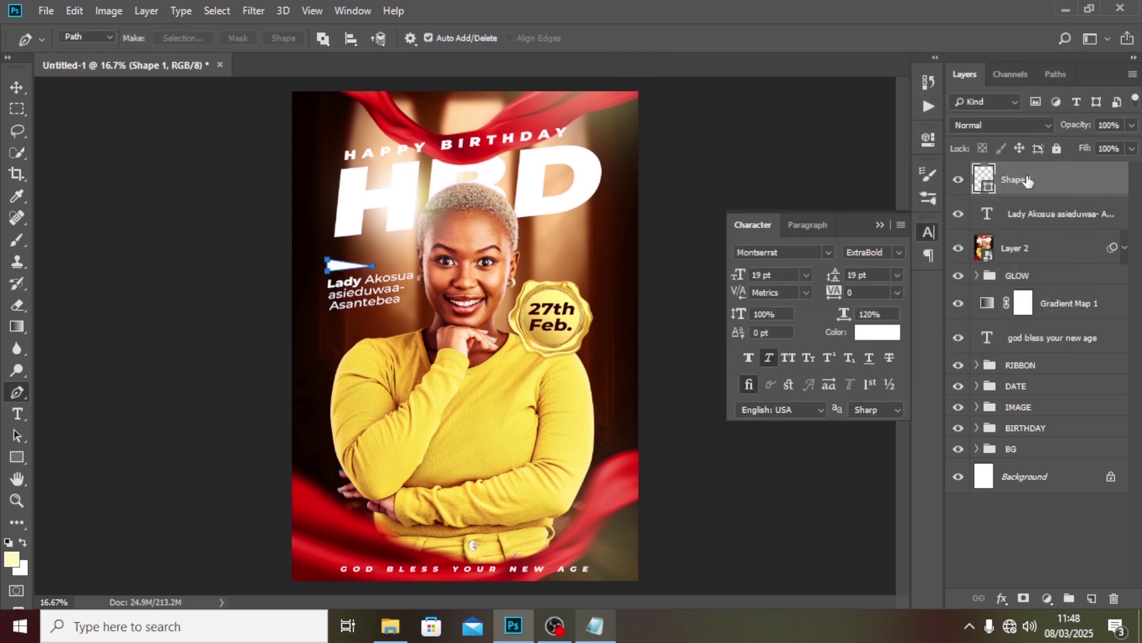
Step: Nudge the pennant down, then group it with the name text as NAME
key("v")
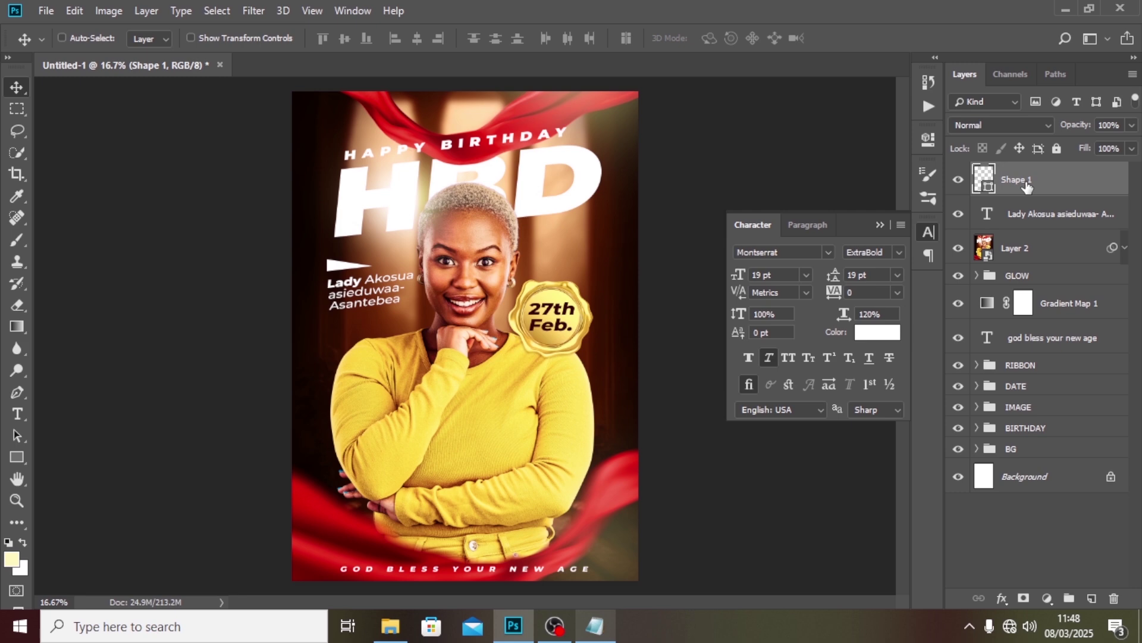
key("shift+Down")
key("shift+Down")
key("shift+Down")
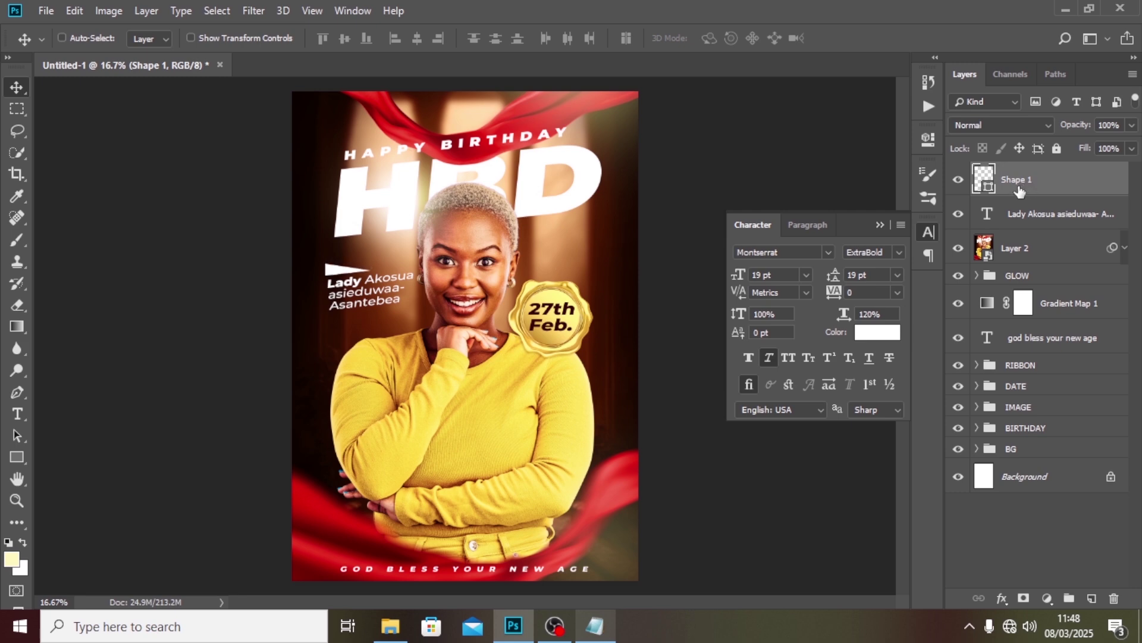
left_click(1014, 220, "shift")
key("ctrl+g")
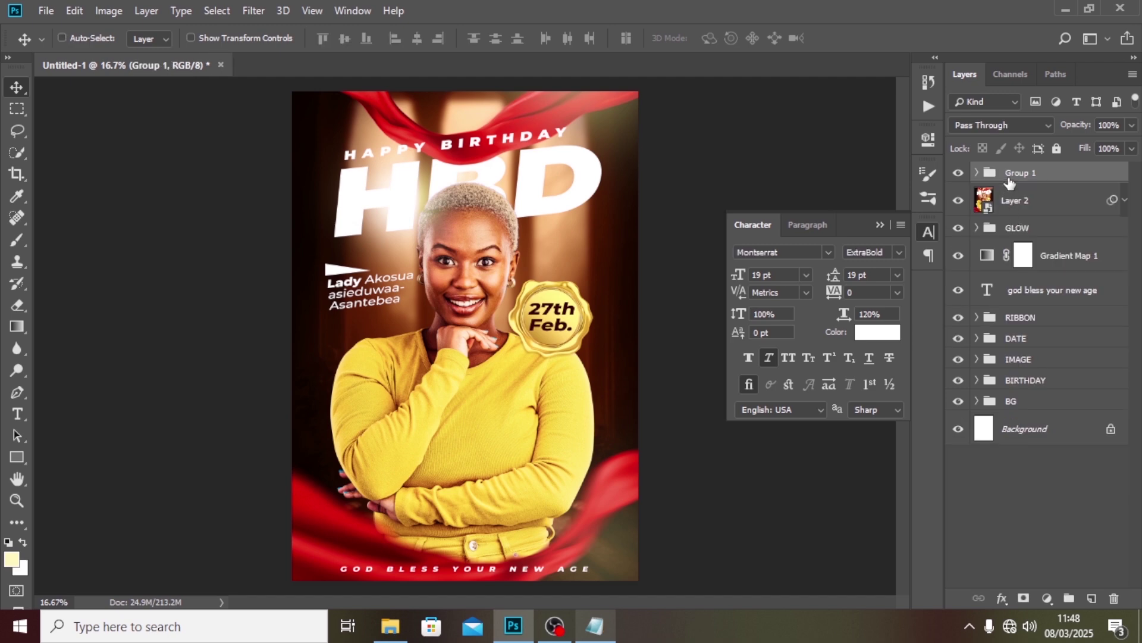
double_click(1019, 172)
type("NAME")
key("Return")
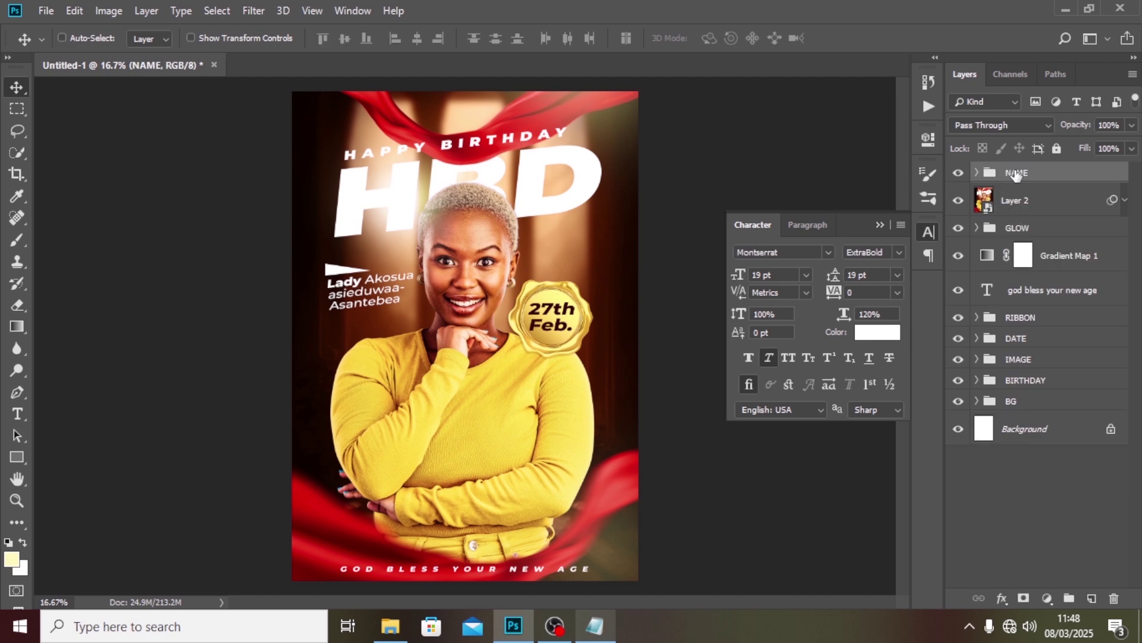